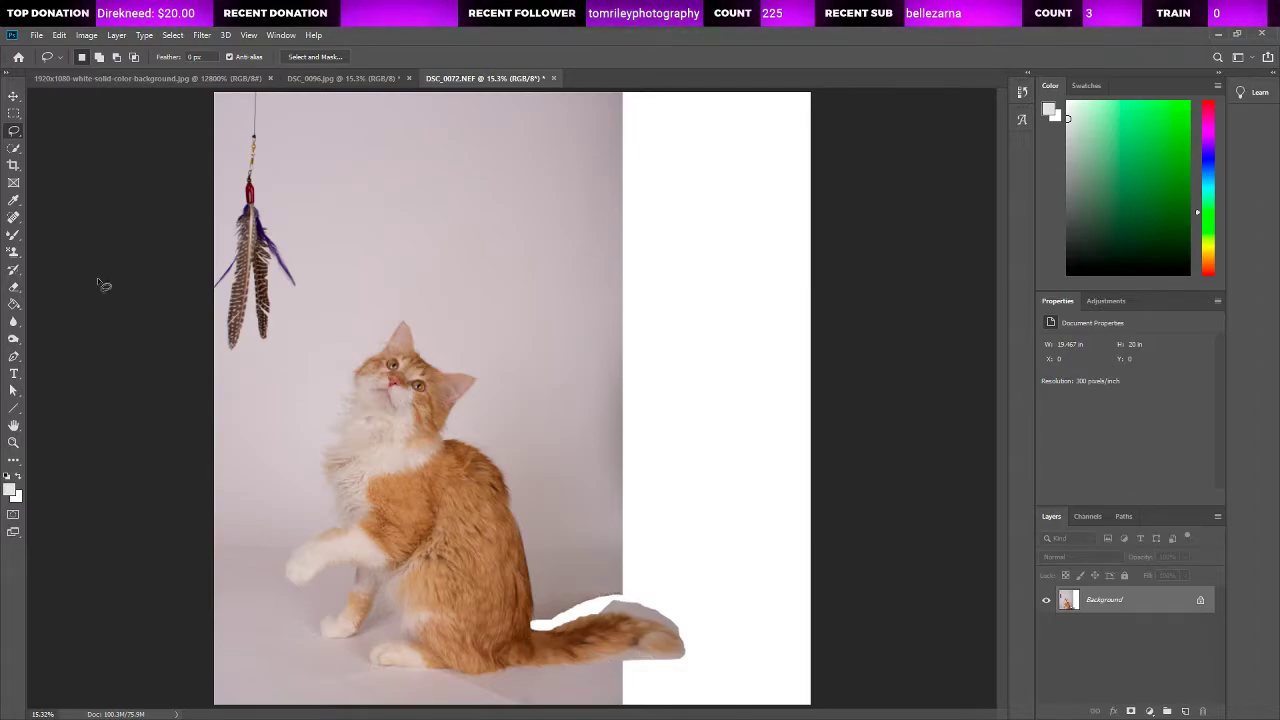
Step: Select the cat's head, ears and upper white chest with the Quick Selection tool
click(14, 96)
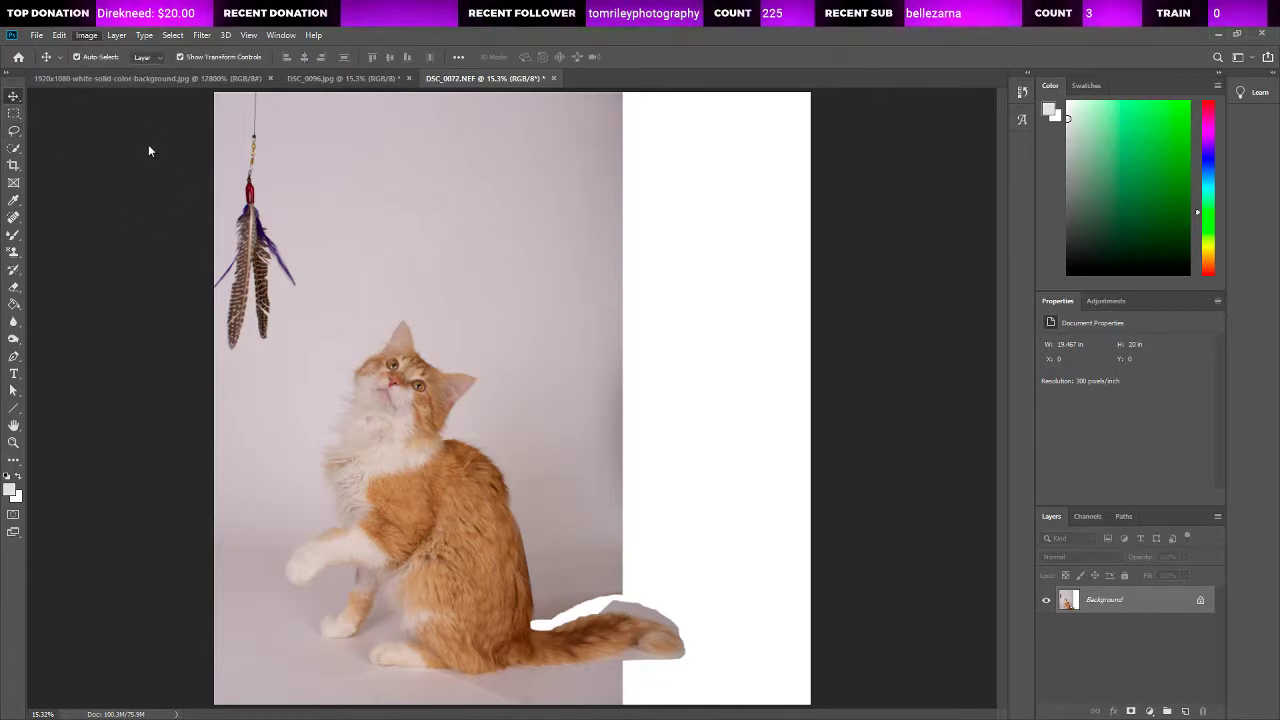
click(12, 443)
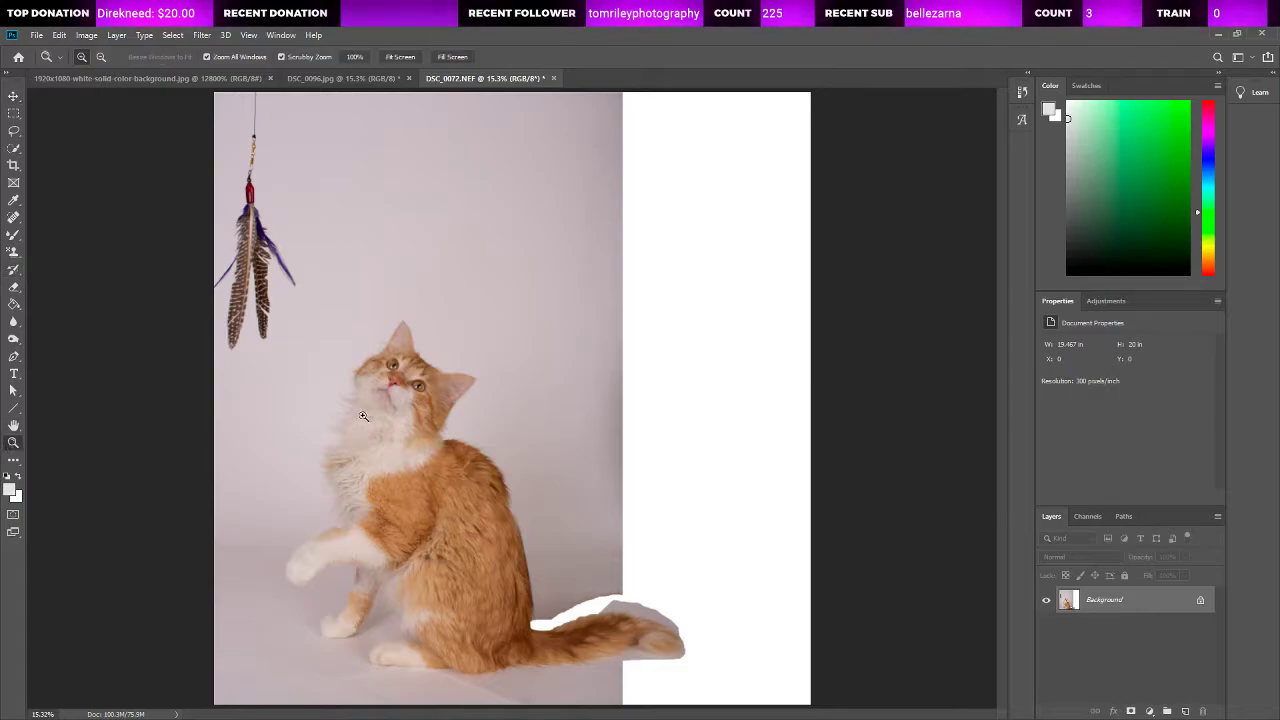
click(13, 149)
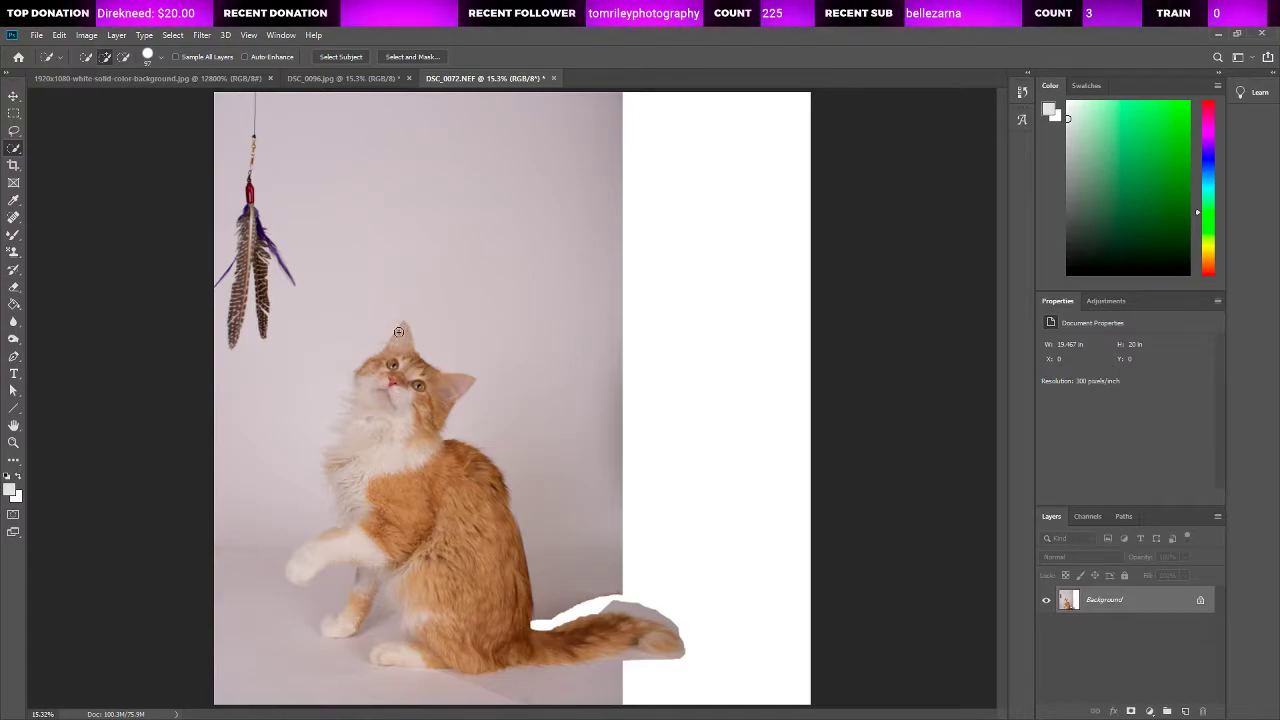
click(14, 444)
triple_click(419, 345)
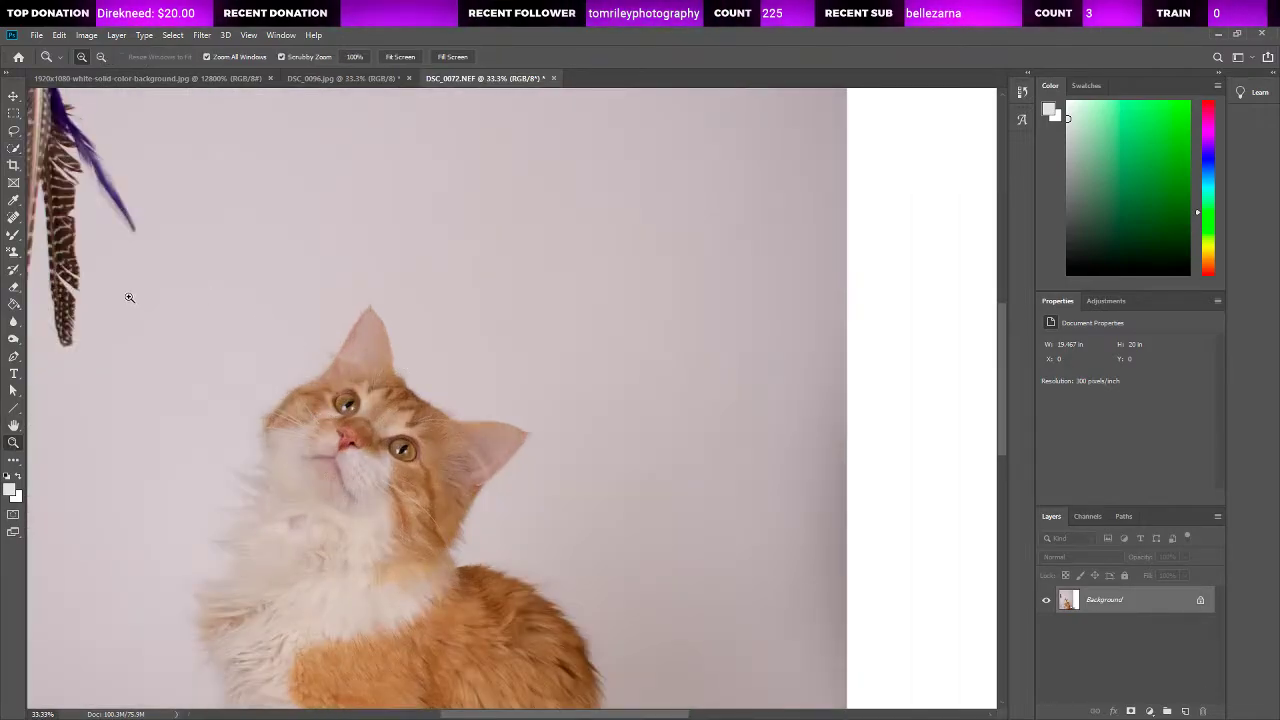
key(w)
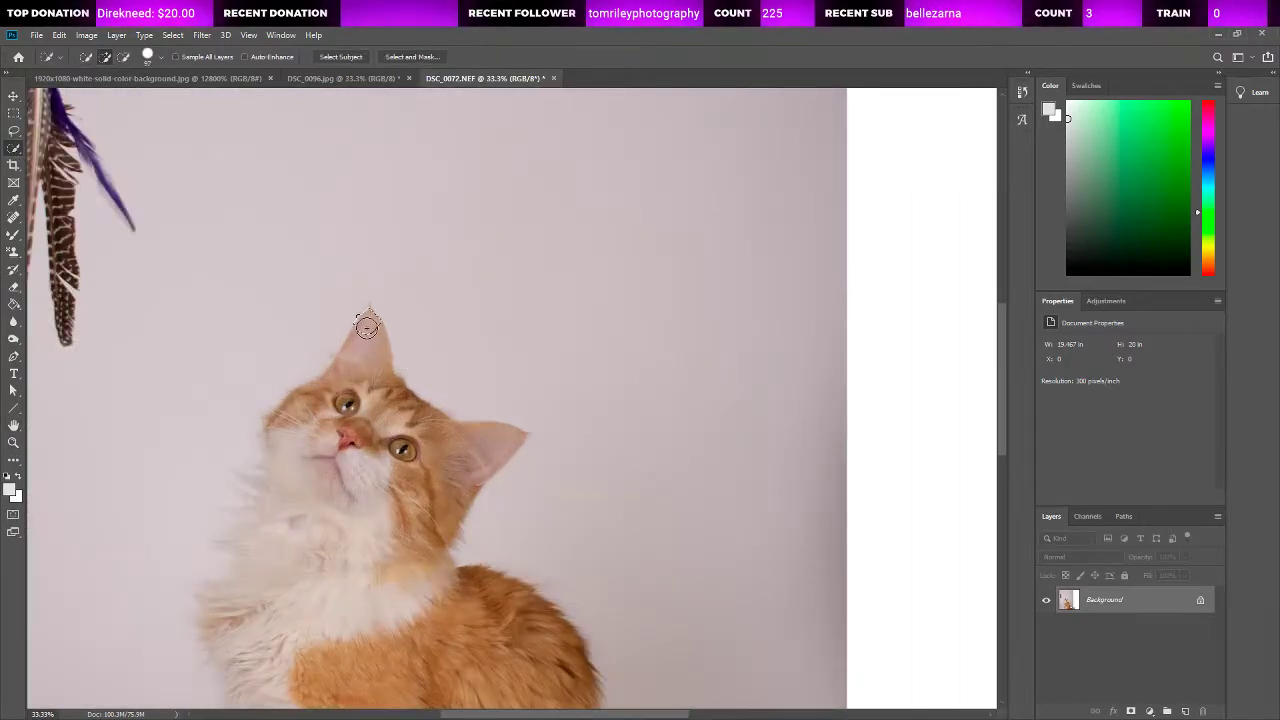
drag(367, 326, 370, 370)
mouse_move(411, 429)
mouse_down()
mouse_move(433, 447)
mouse_move(488, 449)
mouse_move(385, 541)
mouse_move(330, 500)
mouse_move(294, 423)
mouse_move(273, 532)
mouse_up()
mouse_move(272, 578)
mouse_down()
mouse_move(277, 644)
mouse_move(235, 646)
mouse_move(218, 596)
mouse_move(252, 598)
mouse_up()
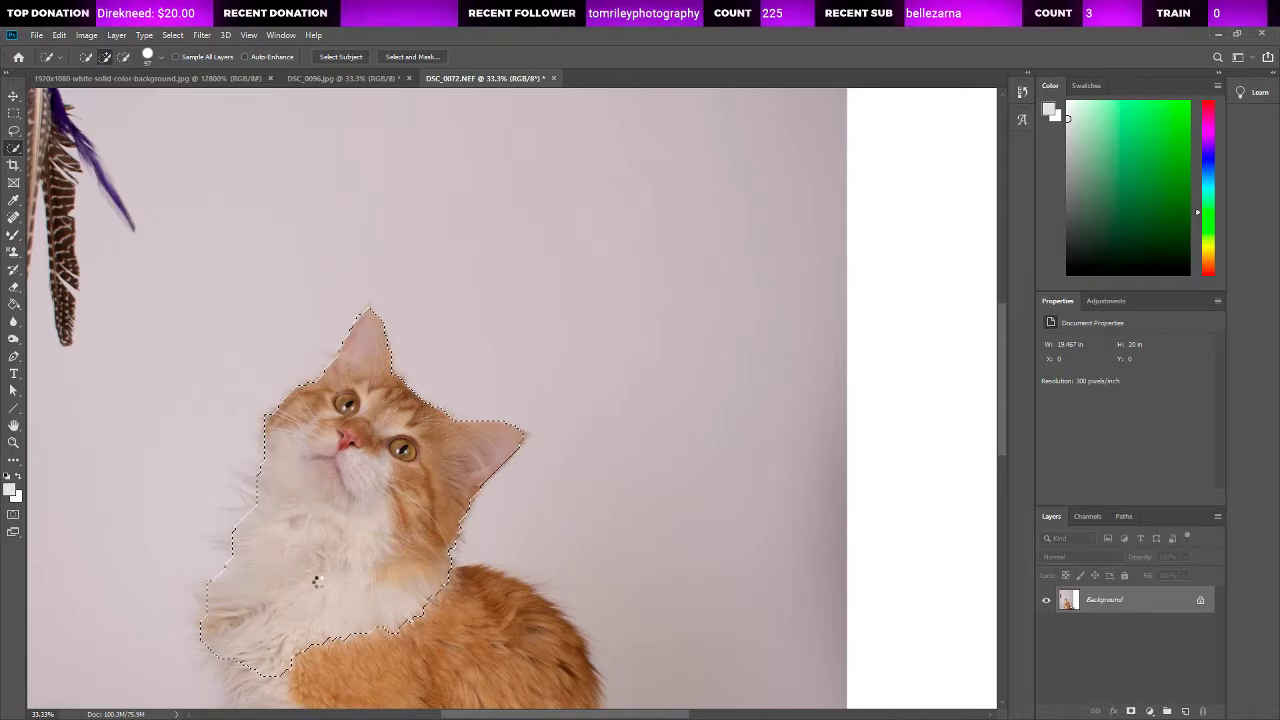
Step: Extend the selection over the lower chest, the raised front paw, and the orange back and body
scroll(386, 583, down, 5)
mouse_move(249, 506)
mouse_down()
mouse_move(266, 600)
mouse_move(240, 509)
mouse_move(284, 580)
mouse_move(243, 594)
mouse_move(277, 617)
mouse_move(163, 649)
mouse_move(146, 672)
mouse_up()
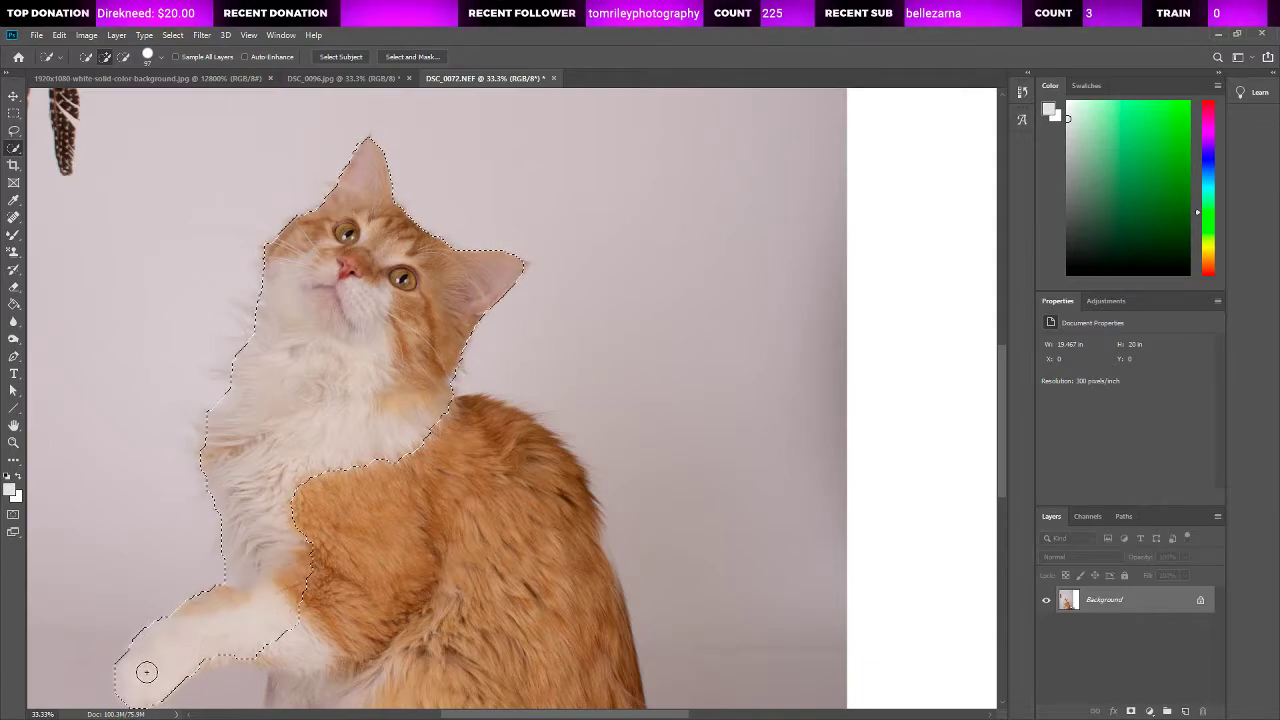
scroll(232, 615, down, 3)
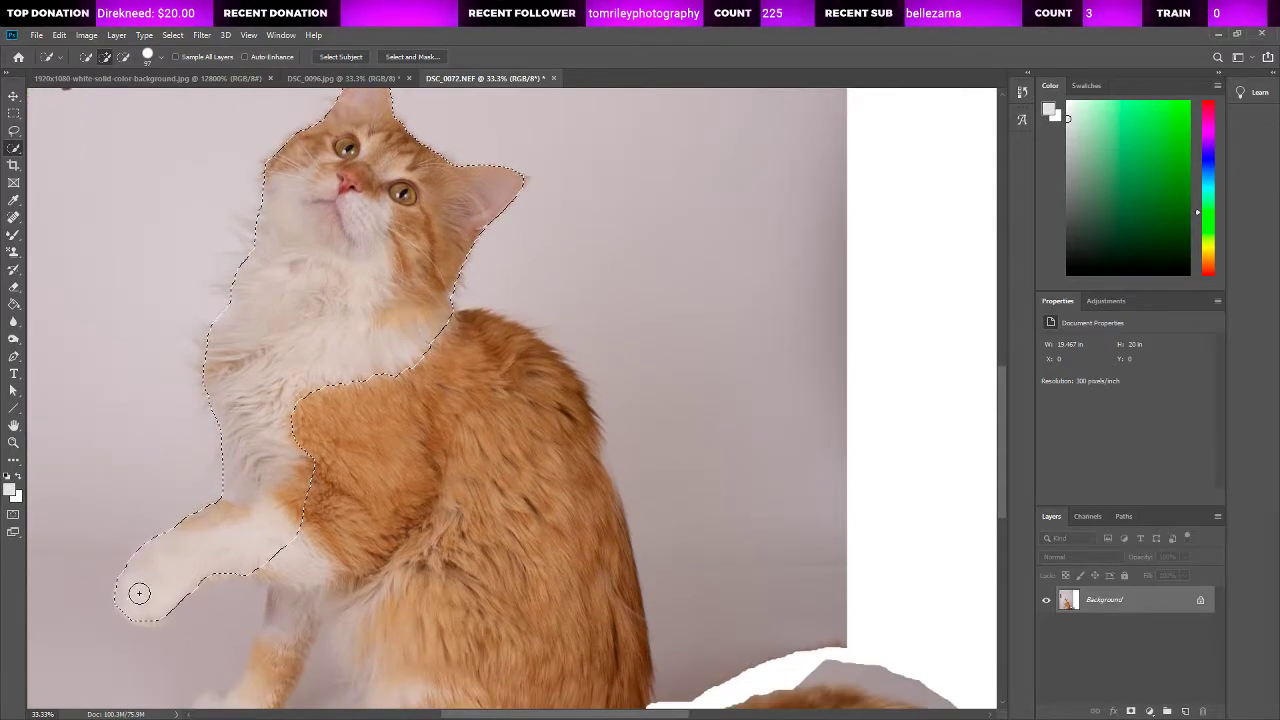
click(148, 615)
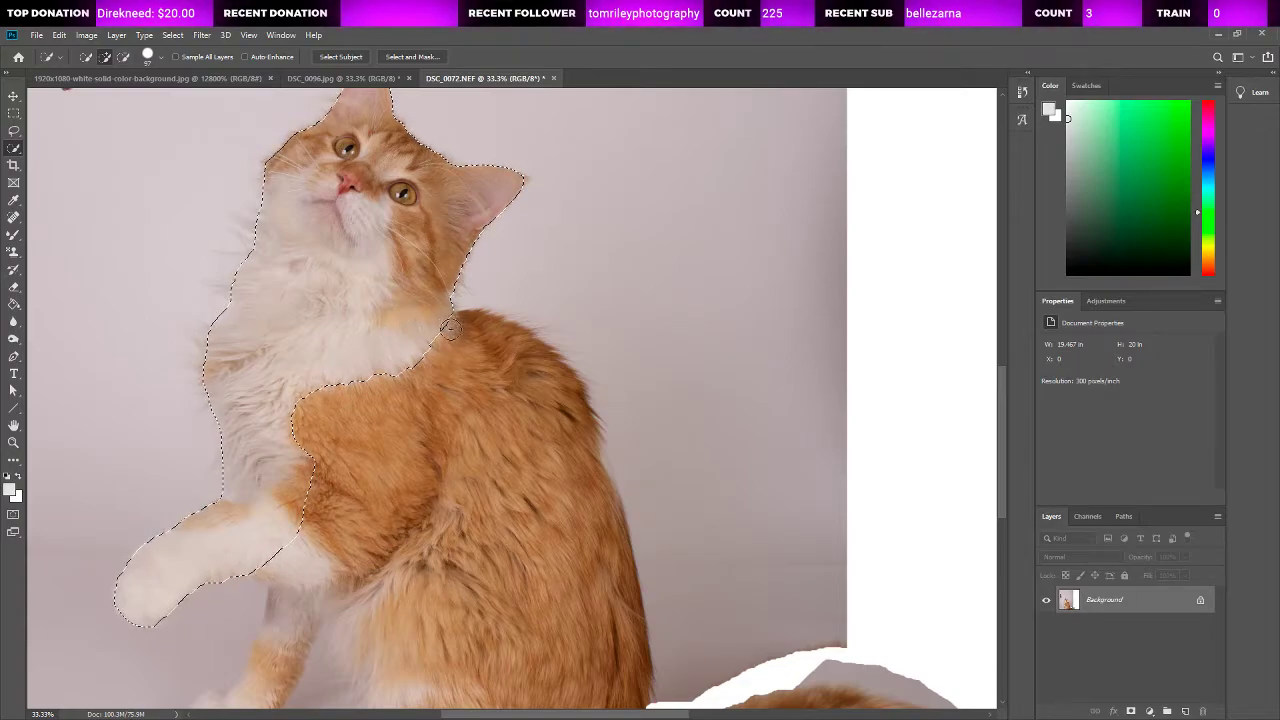
drag(450, 330, 494, 487)
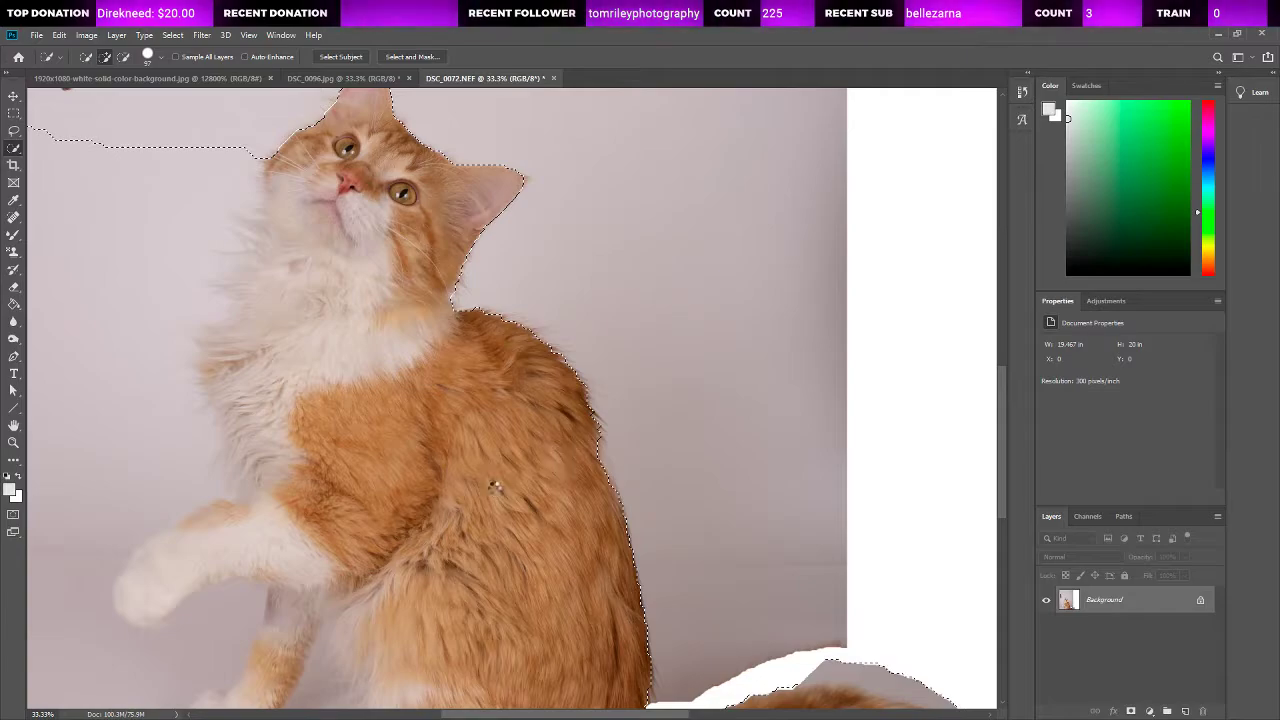
Step: Subtract the grey and white background above and below the tail and under the body from the selection
scroll(494, 487, down, 3)
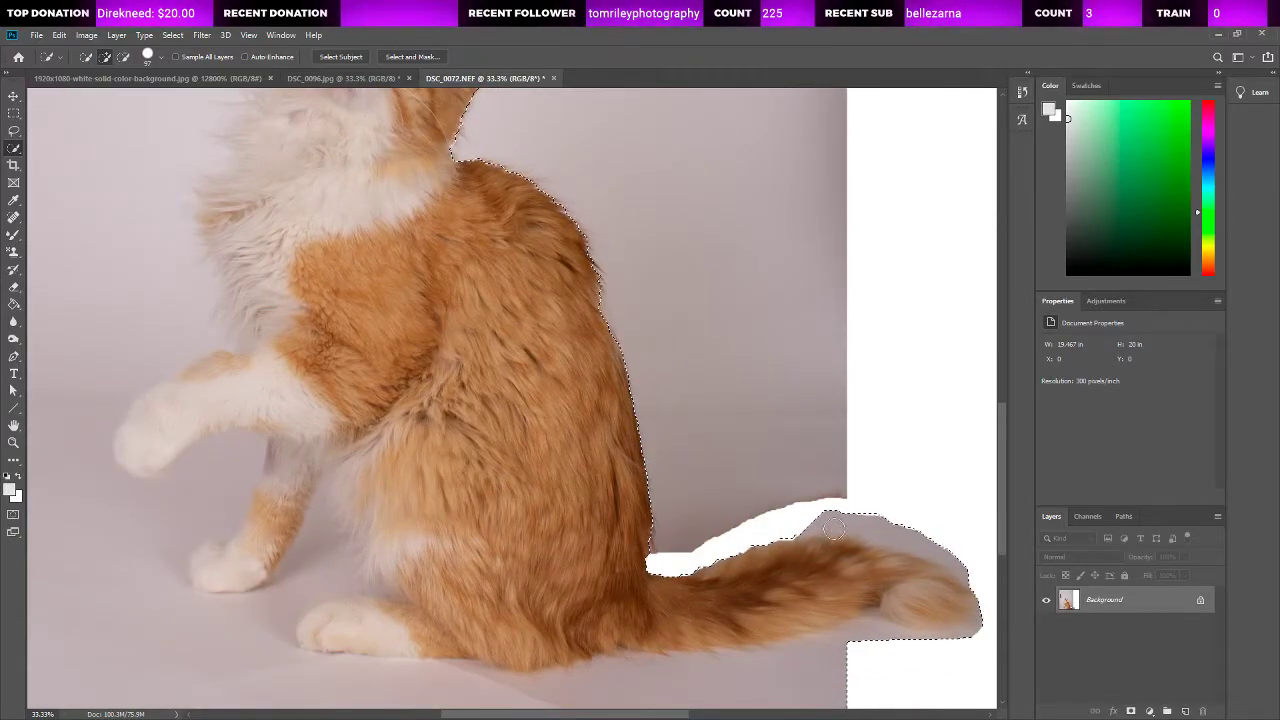
drag(834, 529, 952, 553)
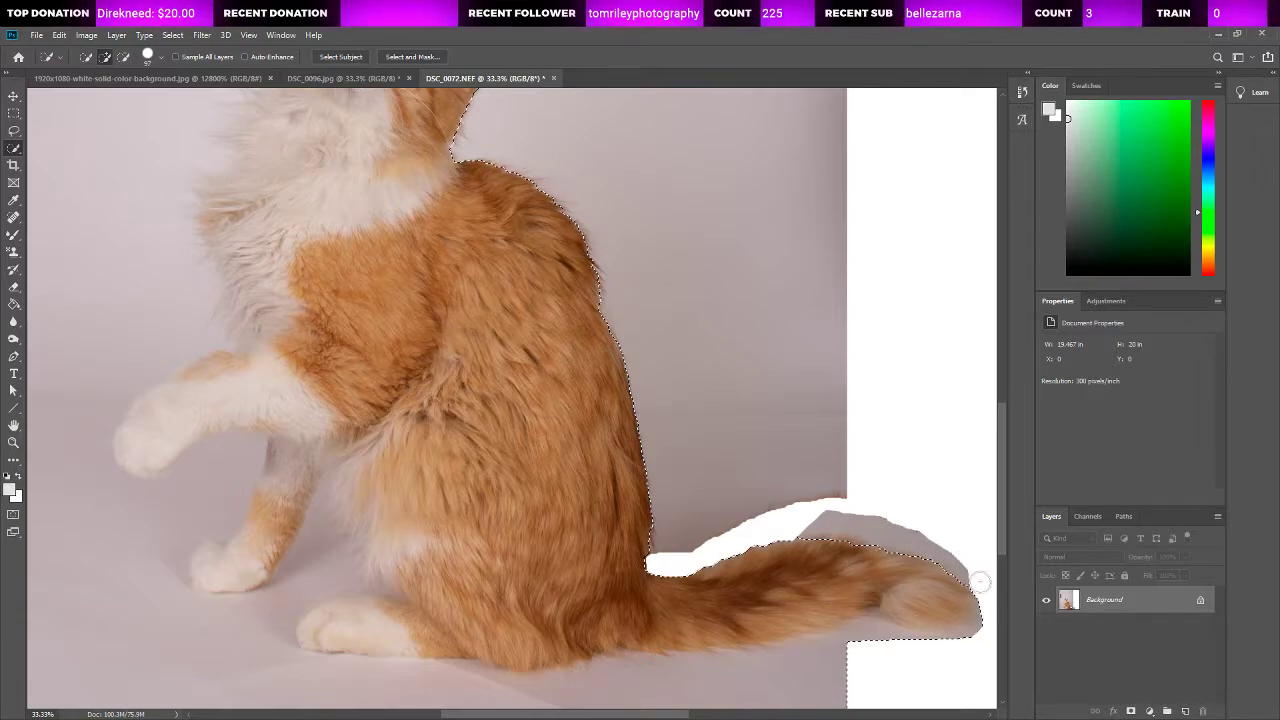
mouse_move(543, 686)
mouse_down()
mouse_move(613, 695)
mouse_move(830, 678)
mouse_up()
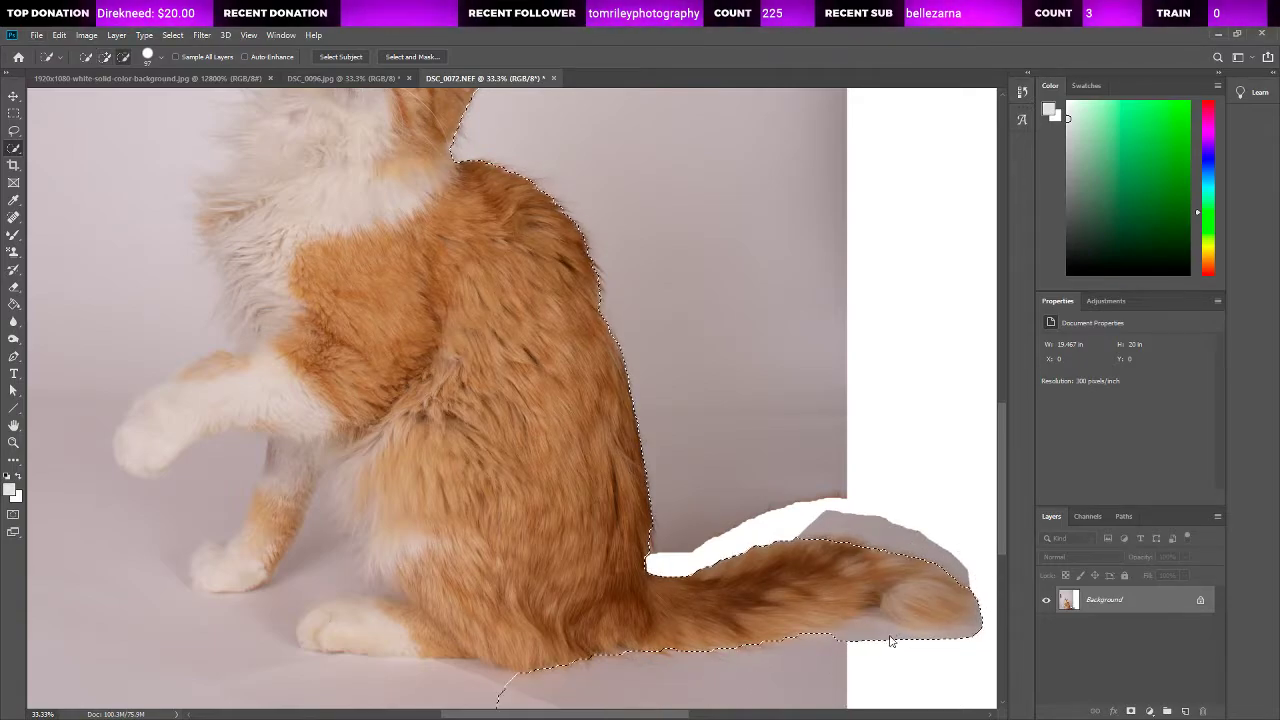
drag(879, 566, 941, 598)
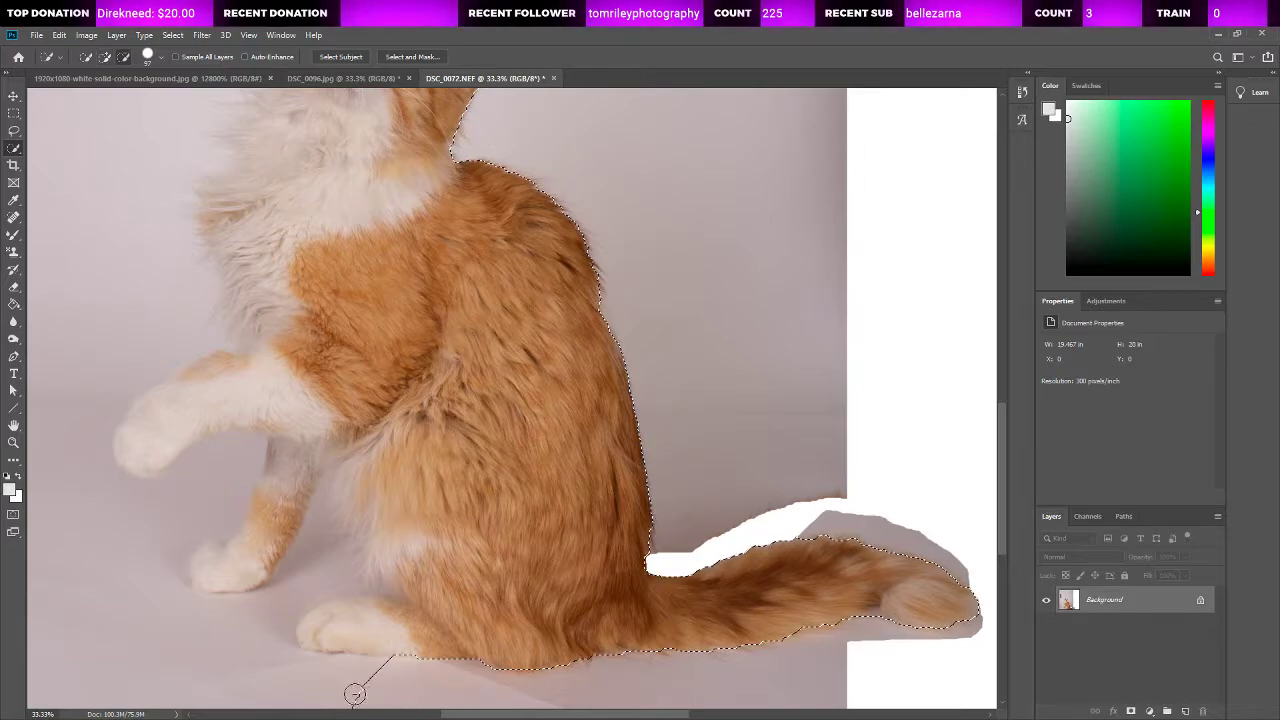
Step: Subtract the floor beneath the paws from the selection and add the hind paw back in
mouse_move(284, 679)
mouse_down()
mouse_move(234, 663)
mouse_move(224, 626)
mouse_up()
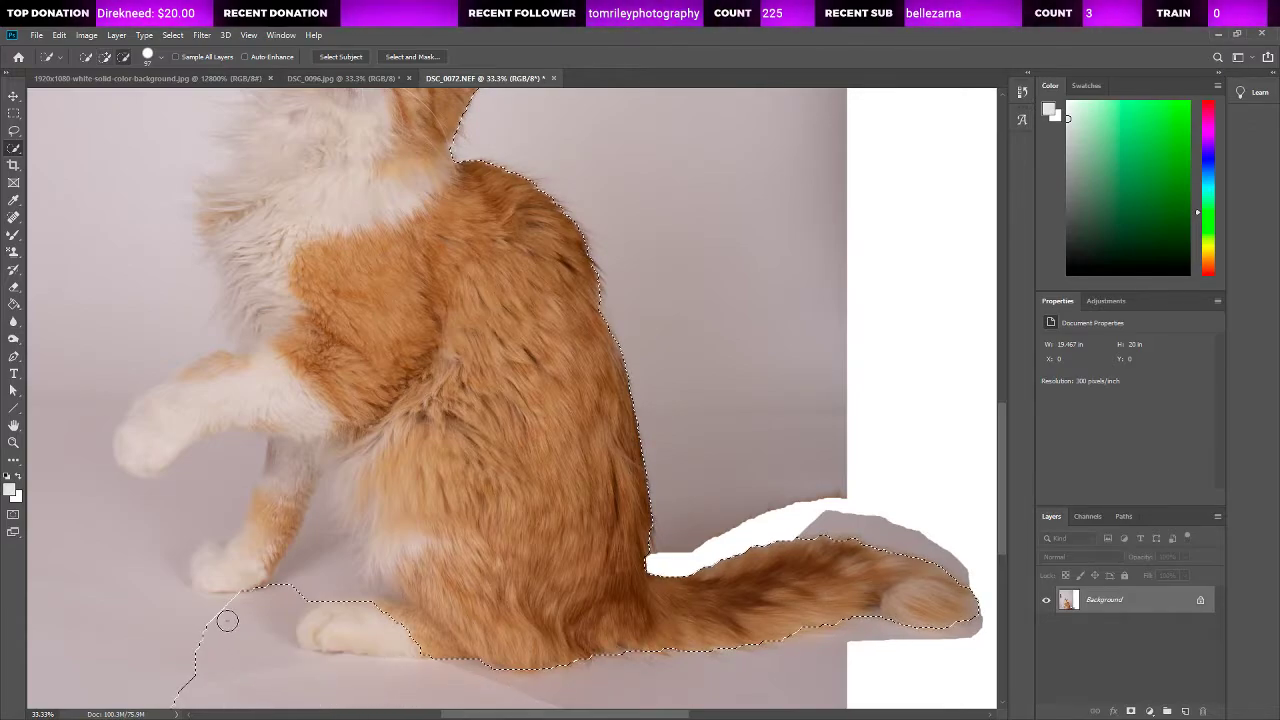
drag(325, 620, 345, 626)
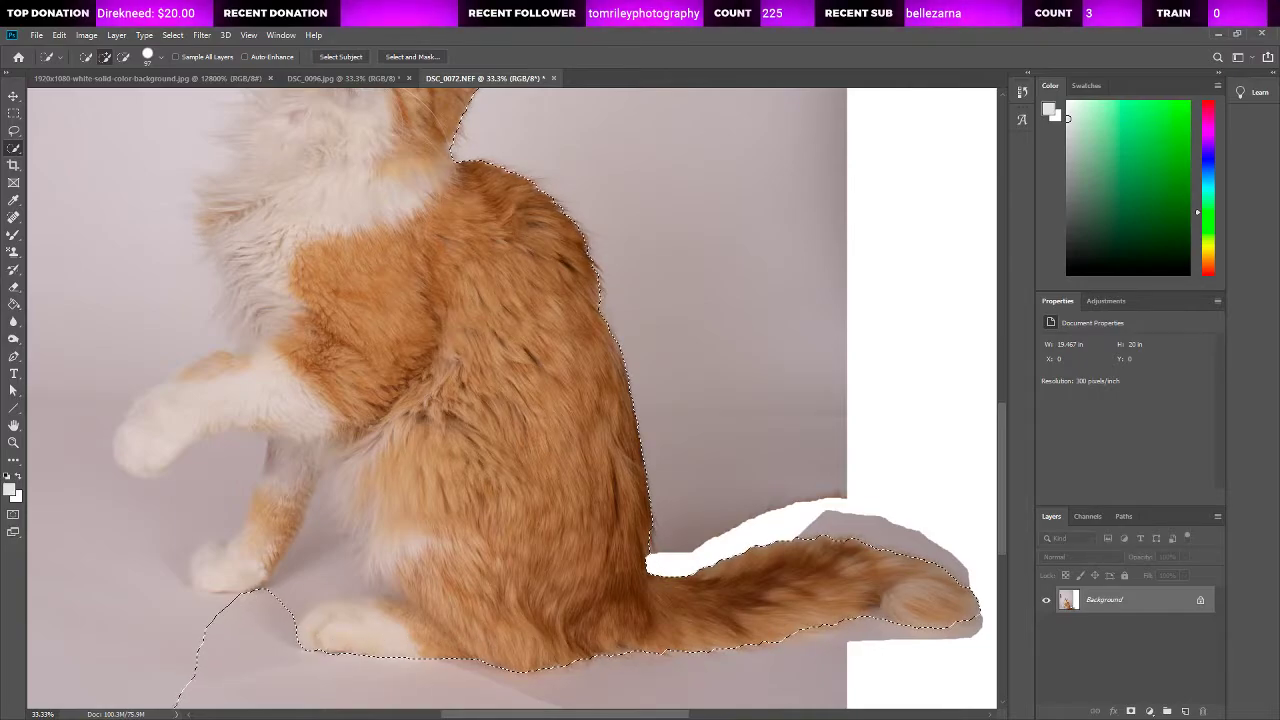
key(ctrl+d)
key(ctrl+z)
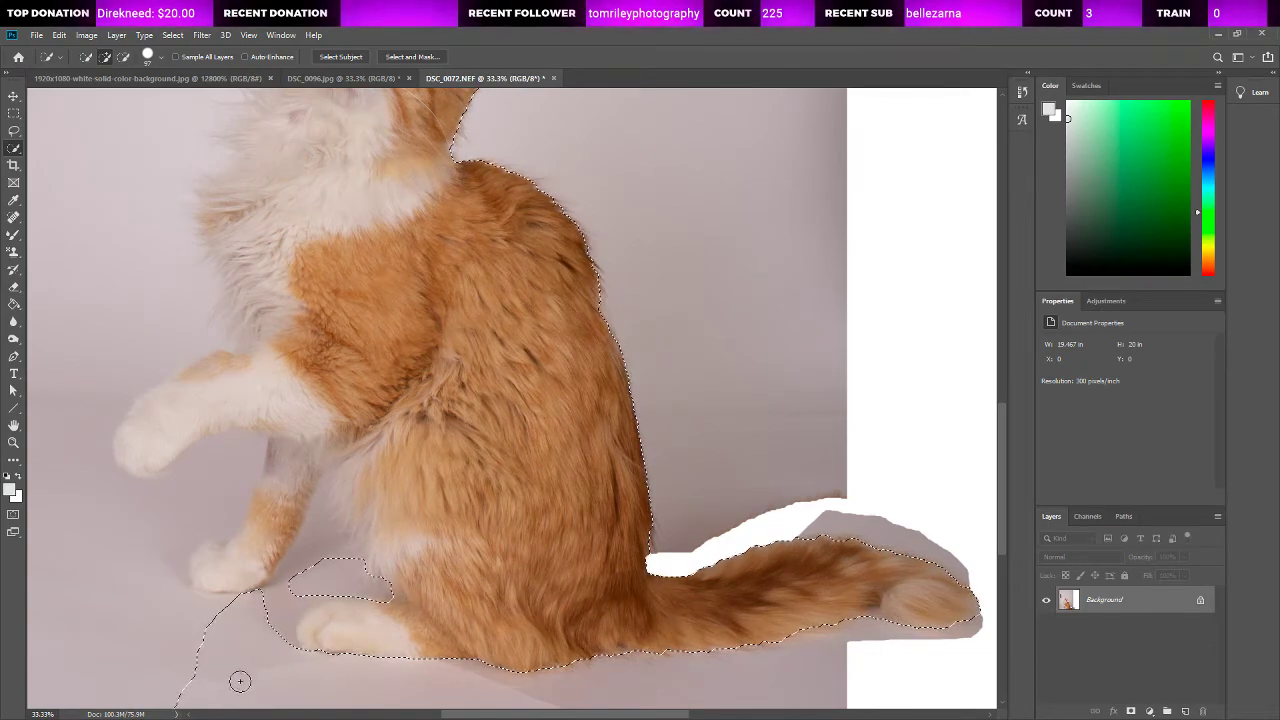
Step: Subtract the floor below the raised paw and around the standing front leg, keeping that leg's paw selected
drag(145, 654, 86, 626)
mouse_move(63, 524)
mouse_down()
mouse_move(202, 486)
mouse_move(232, 451)
mouse_up()
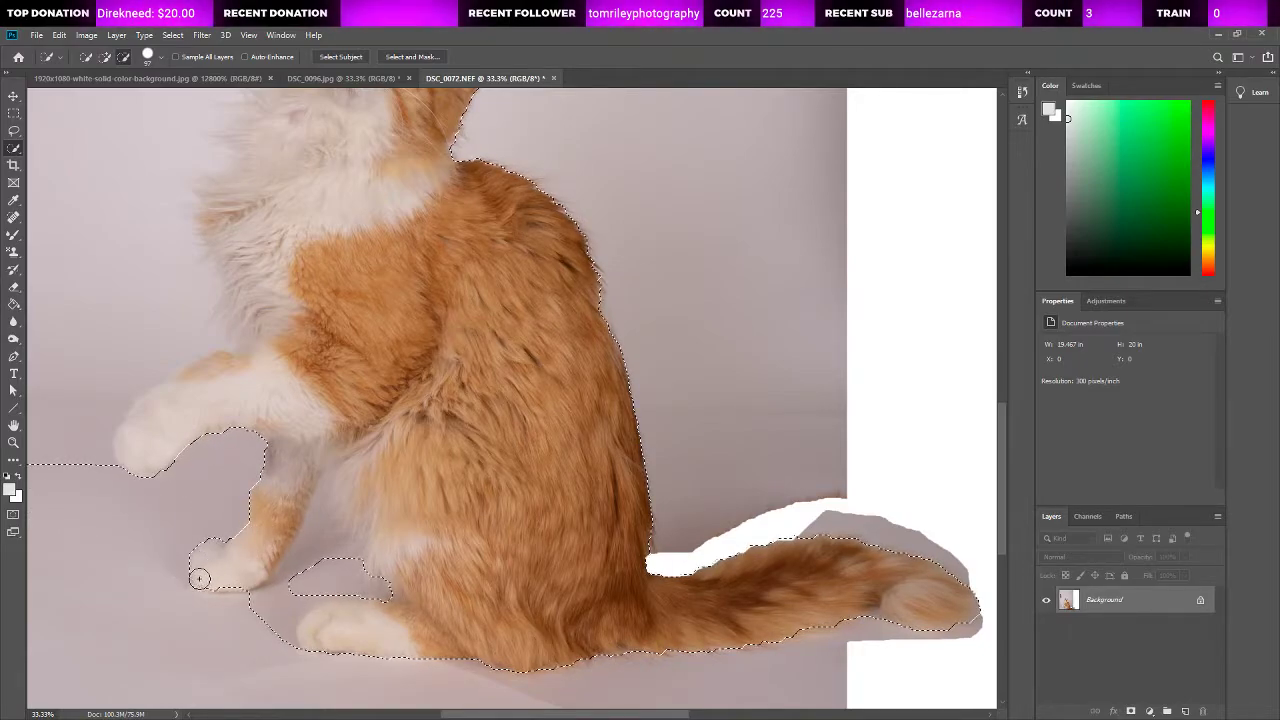
key(alt)
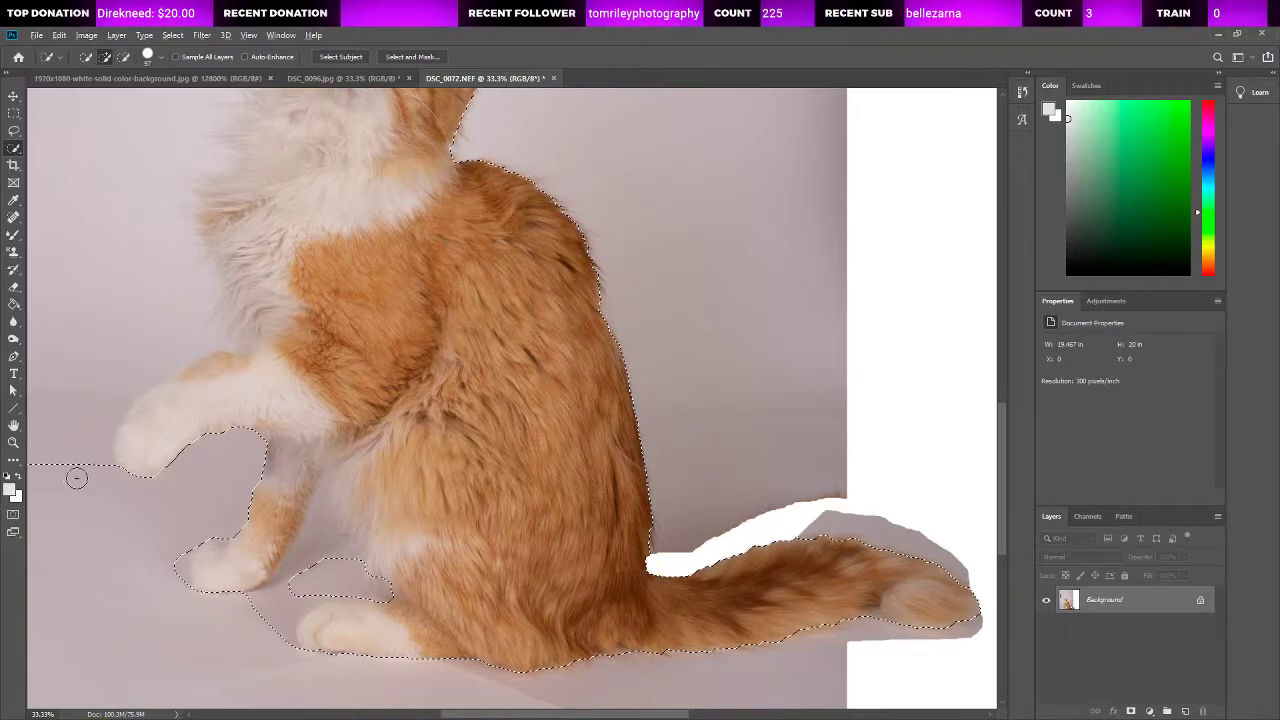
Step: Subtract the backdrop in front of the cat's face and chest, and add the missed neck fur to the selection
mouse_move(74, 470)
mouse_down()
mouse_move(80, 384)
mouse_move(108, 350)
mouse_up()
mouse_move(159, 315)
mouse_down()
mouse_move(163, 254)
mouse_move(106, 134)
mouse_up()
scroll(137, 350, up, 2)
scroll(137, 350, up, 4)
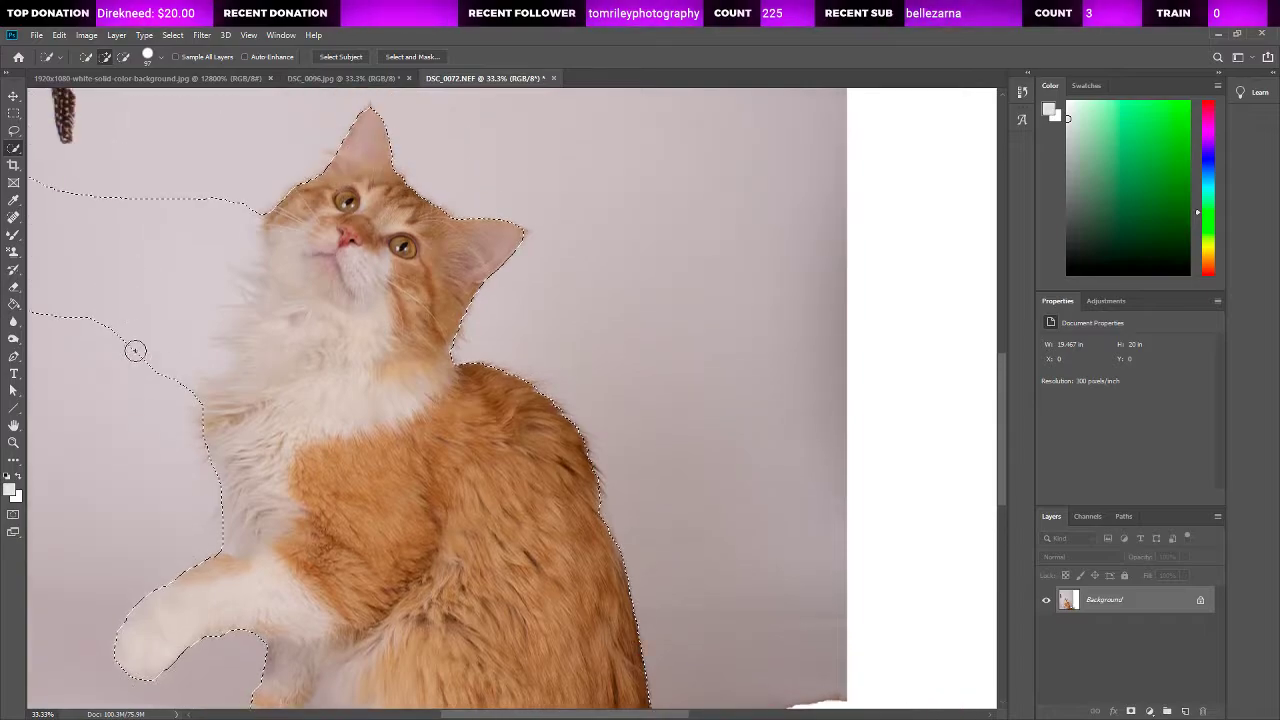
mouse_move(174, 220)
mouse_down()
mouse_move(126, 354)
mouse_move(218, 245)
mouse_up()
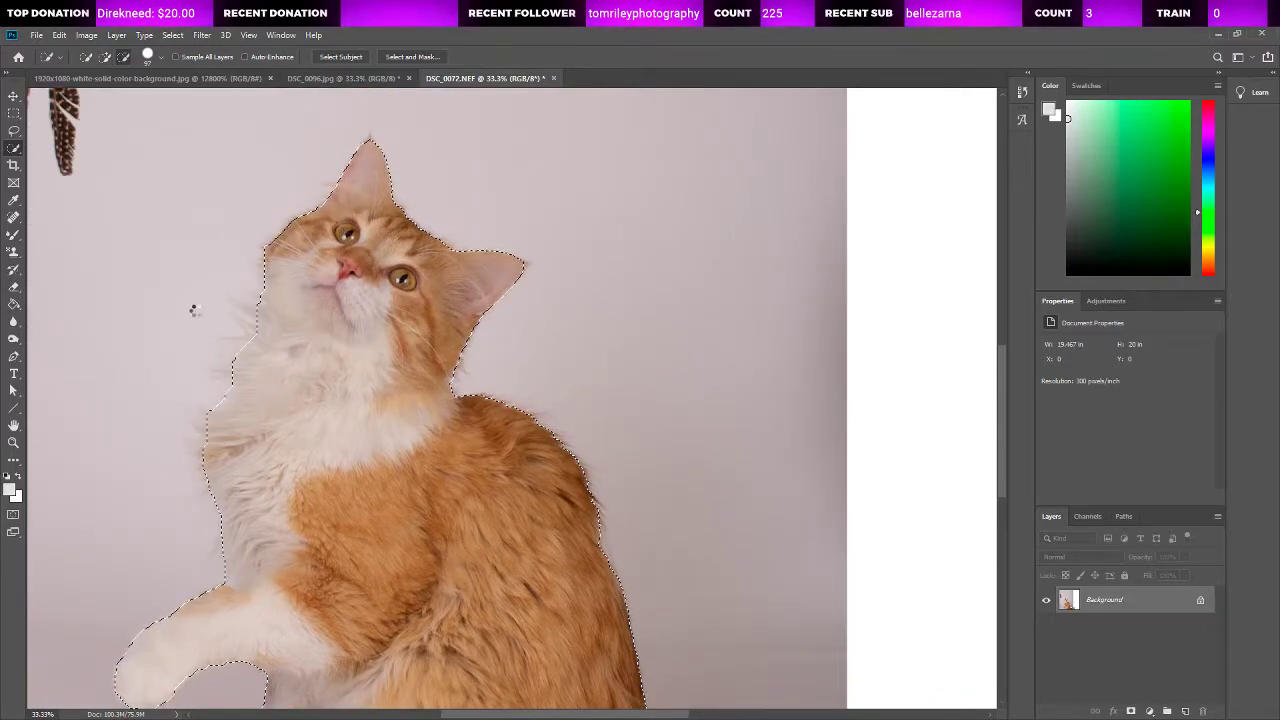
click(257, 312)
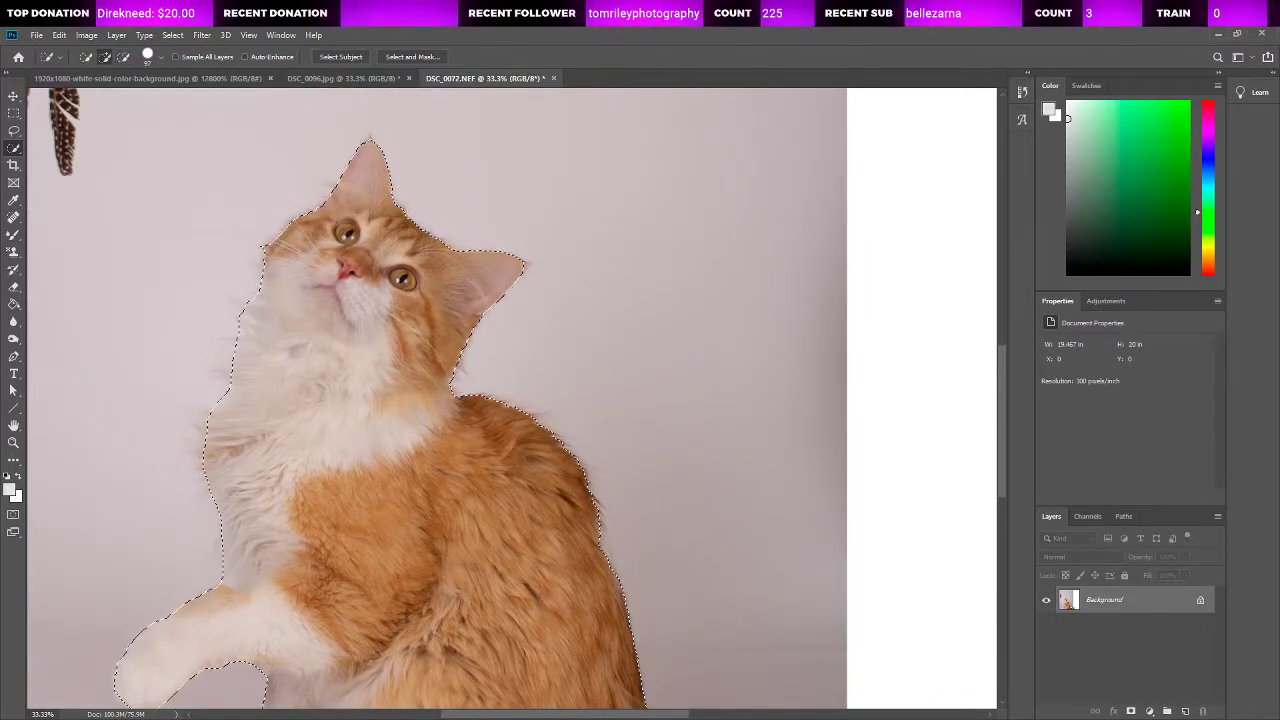
Step: Add the wispy fur tufts along the cat's neck and upper chest to the selection with the Lasso tool
key(l)
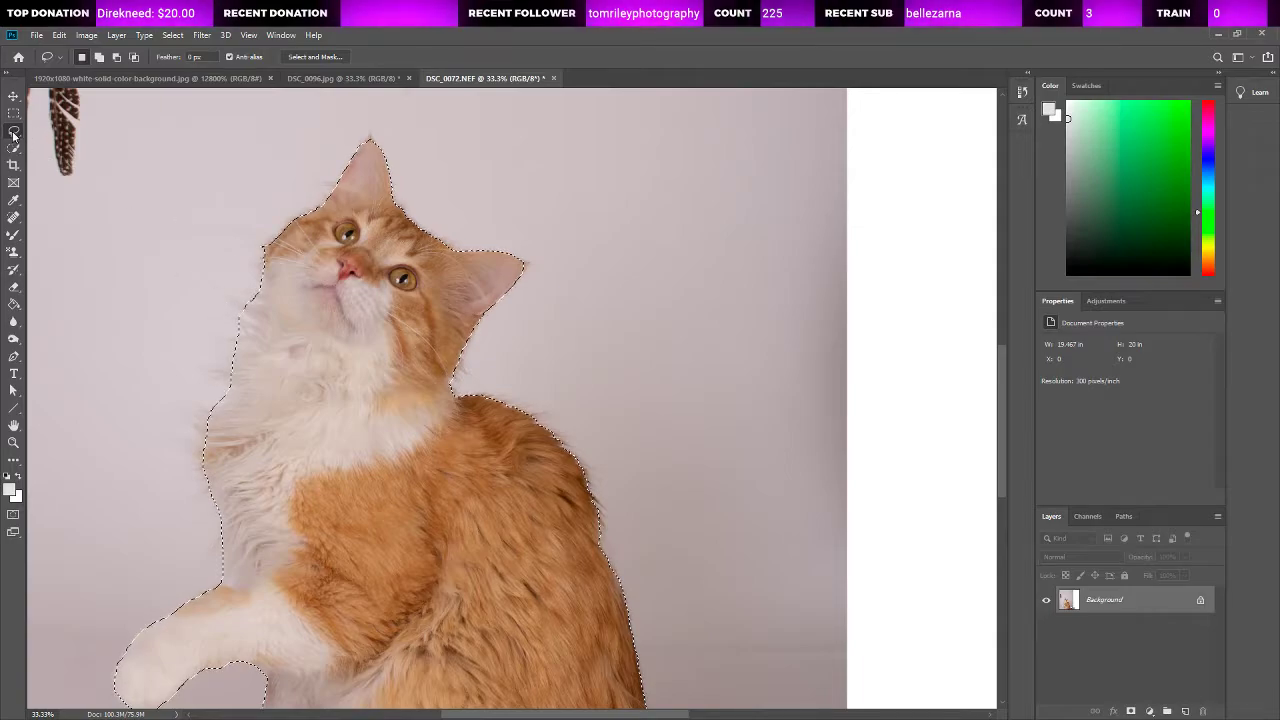
click(13, 442)
click(280, 358)
scroll(134, 323, up, 2)
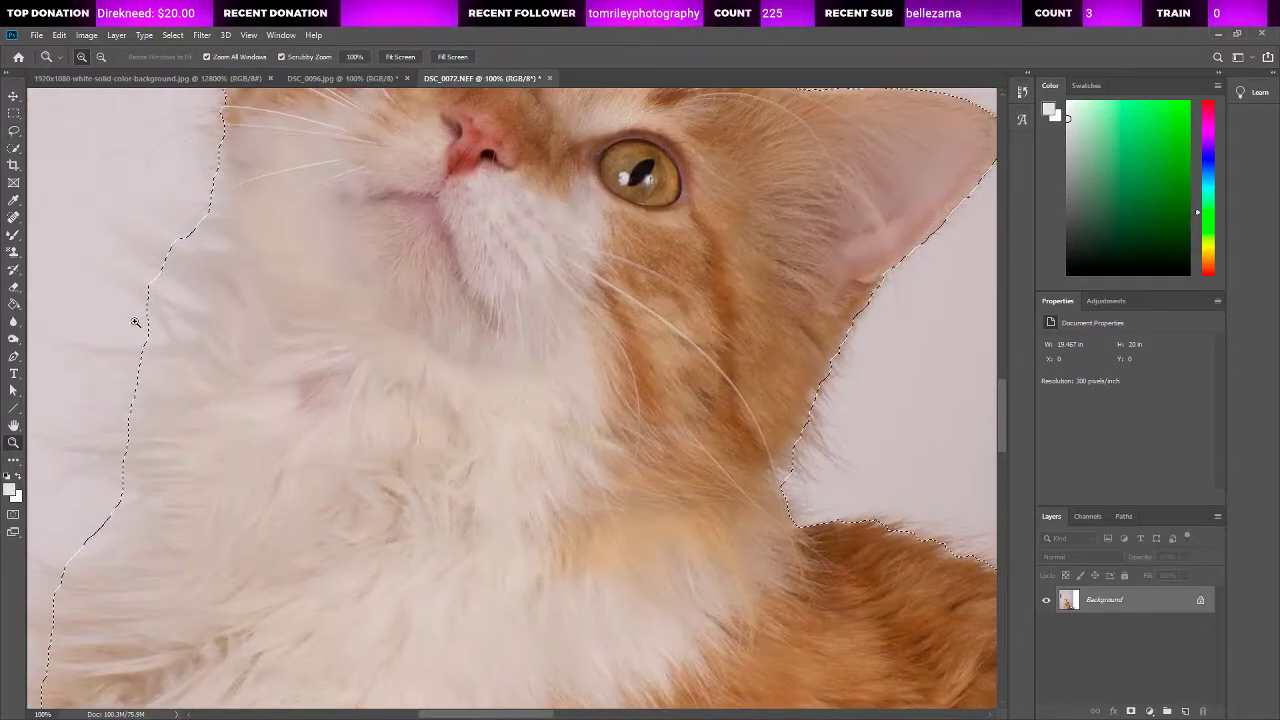
scroll(443, 568, left, 7)
scroll(380, 397, up, 3)
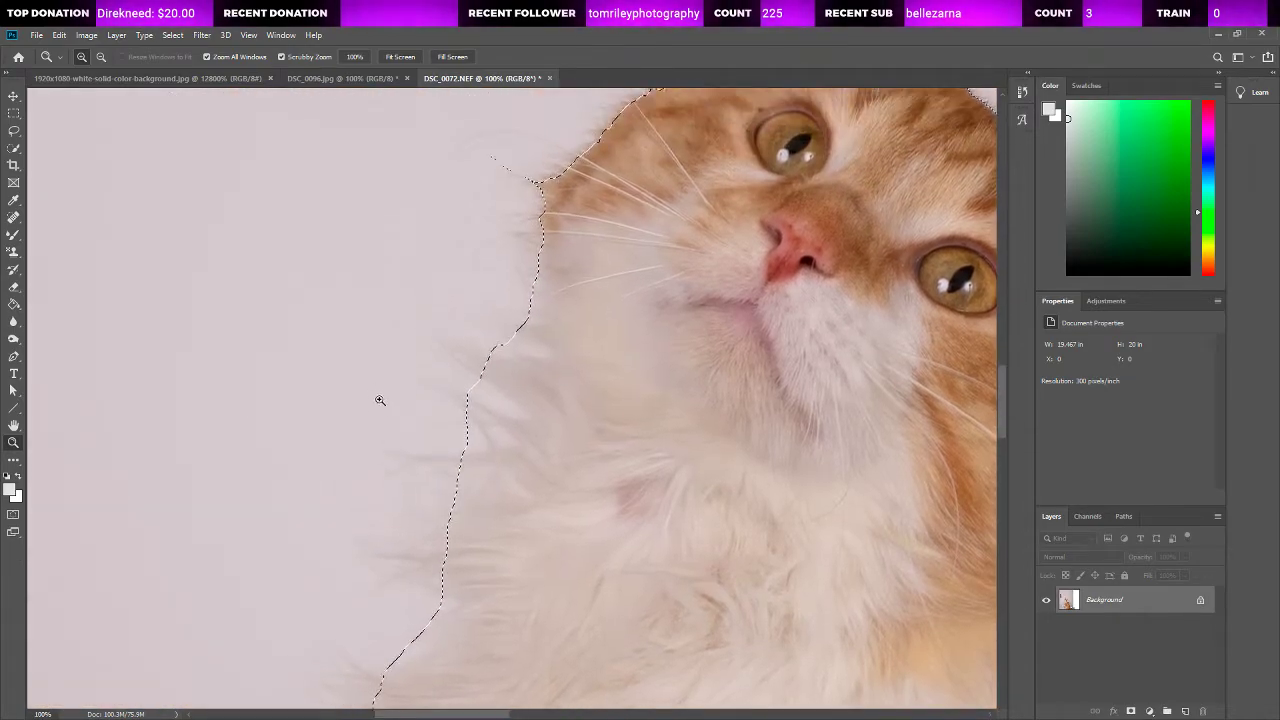
click(13, 130)
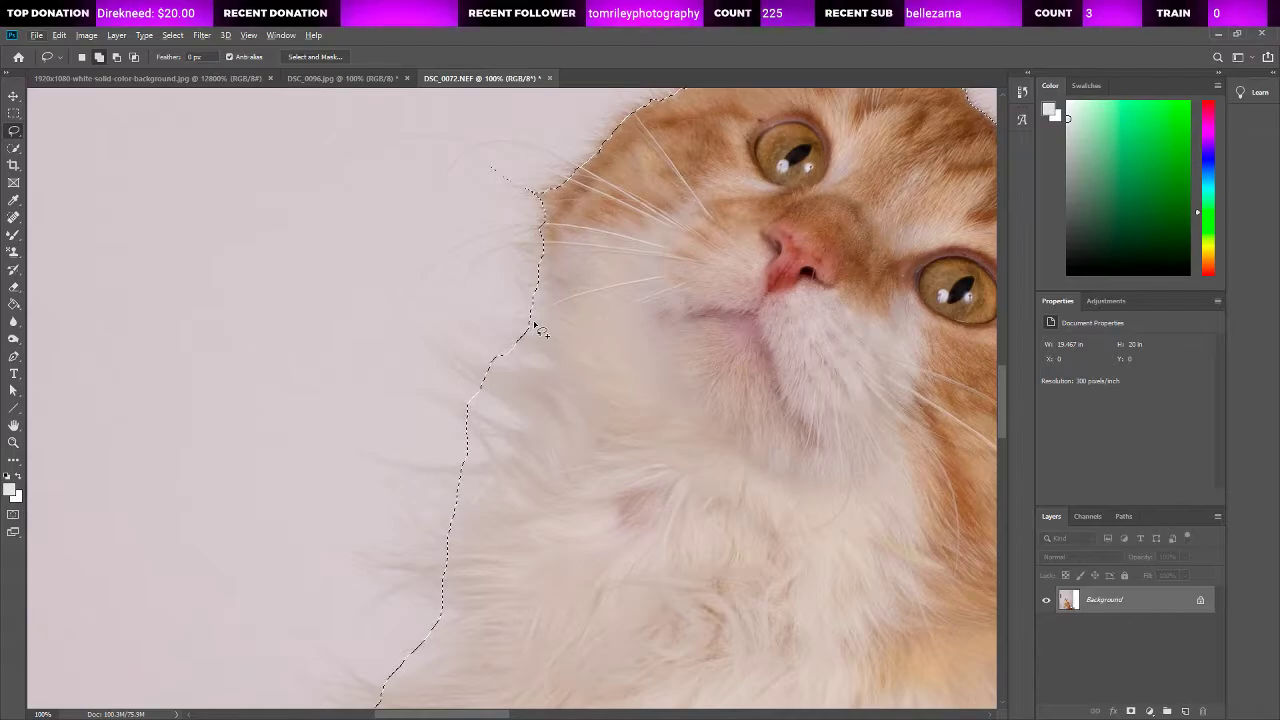
mouse_move(531, 321)
mouse_down()
mouse_move(476, 336)
mouse_move(512, 355)
mouse_move(548, 347)
mouse_move(446, 358)
mouse_up()
mouse_move(478, 393)
mouse_down()
mouse_move(424, 390)
mouse_move(477, 436)
mouse_move(436, 469)
mouse_move(383, 462)
mouse_move(471, 476)
mouse_move(457, 509)
mouse_move(432, 501)
mouse_move(455, 513)
mouse_move(449, 529)
mouse_move(406, 509)
mouse_move(438, 548)
mouse_move(378, 555)
mouse_move(437, 556)
mouse_up()
scroll(437, 555, down, 1)
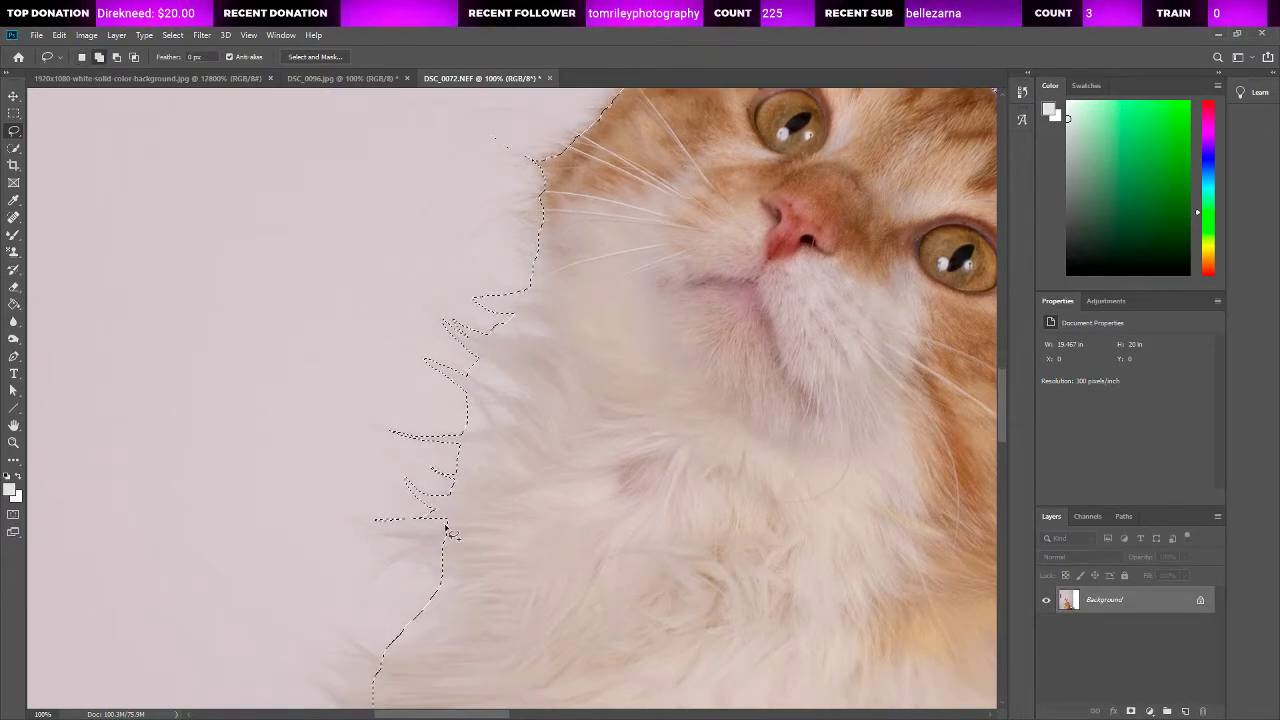
mouse_move(365, 533)
mouse_down()
mouse_move(416, 544)
mouse_move(369, 575)
mouse_move(437, 575)
mouse_up()
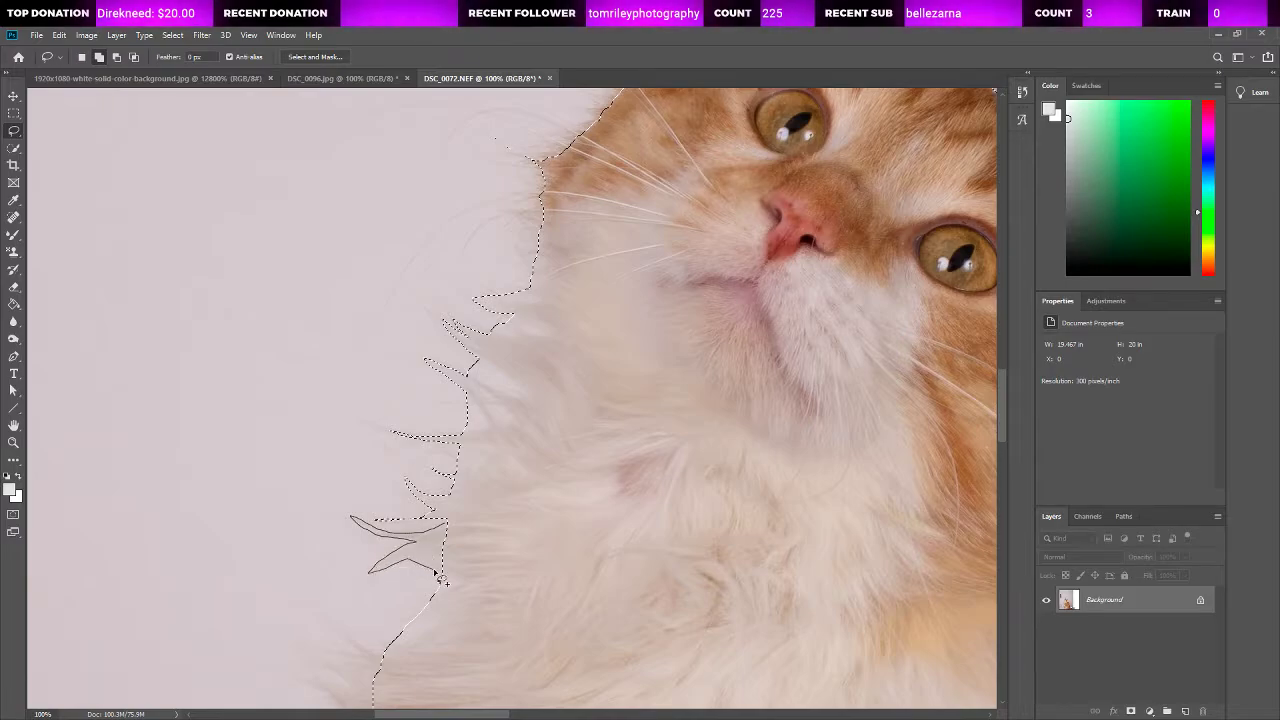
Step: Add the wispy fur tufts along the cat's middle and lower chest, down toward the raised front leg, to the selection
scroll(484, 568, down, 5)
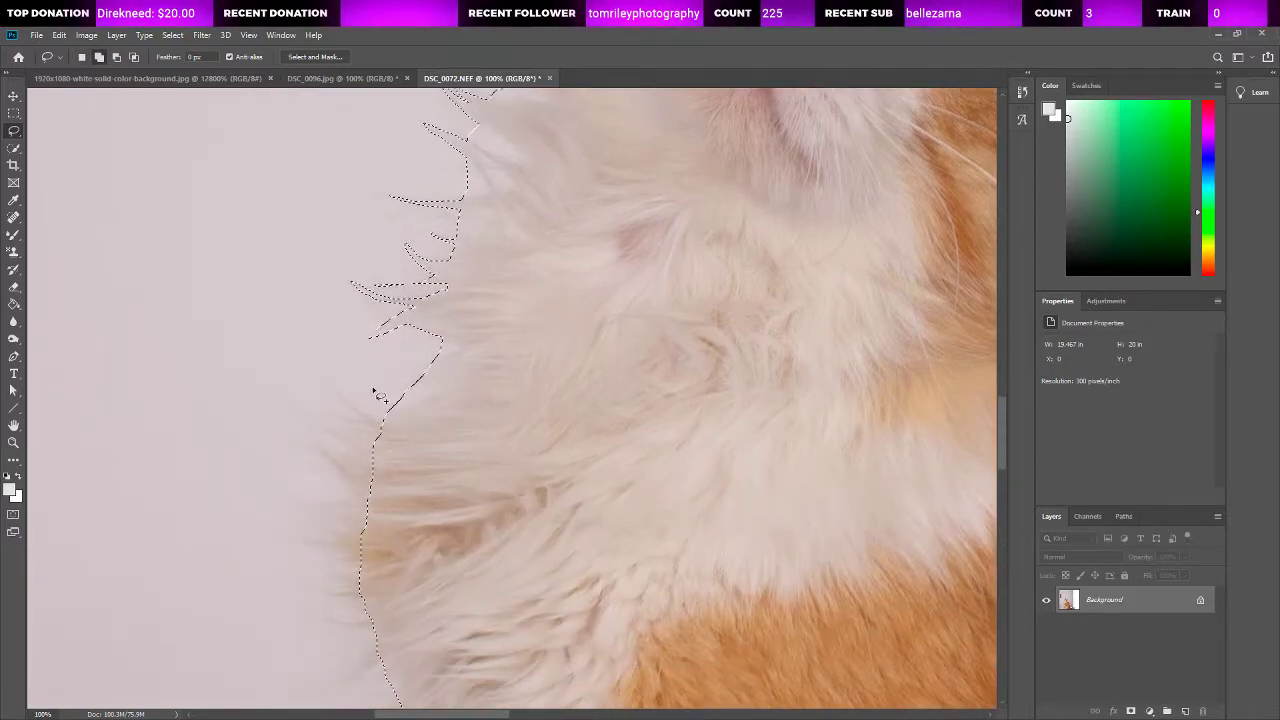
mouse_move(388, 427)
mouse_down()
mouse_move(337, 394)
mouse_move(362, 429)
mouse_move(316, 410)
mouse_move(348, 437)
mouse_move(304, 411)
mouse_move(333, 440)
mouse_move(320, 452)
mouse_up()
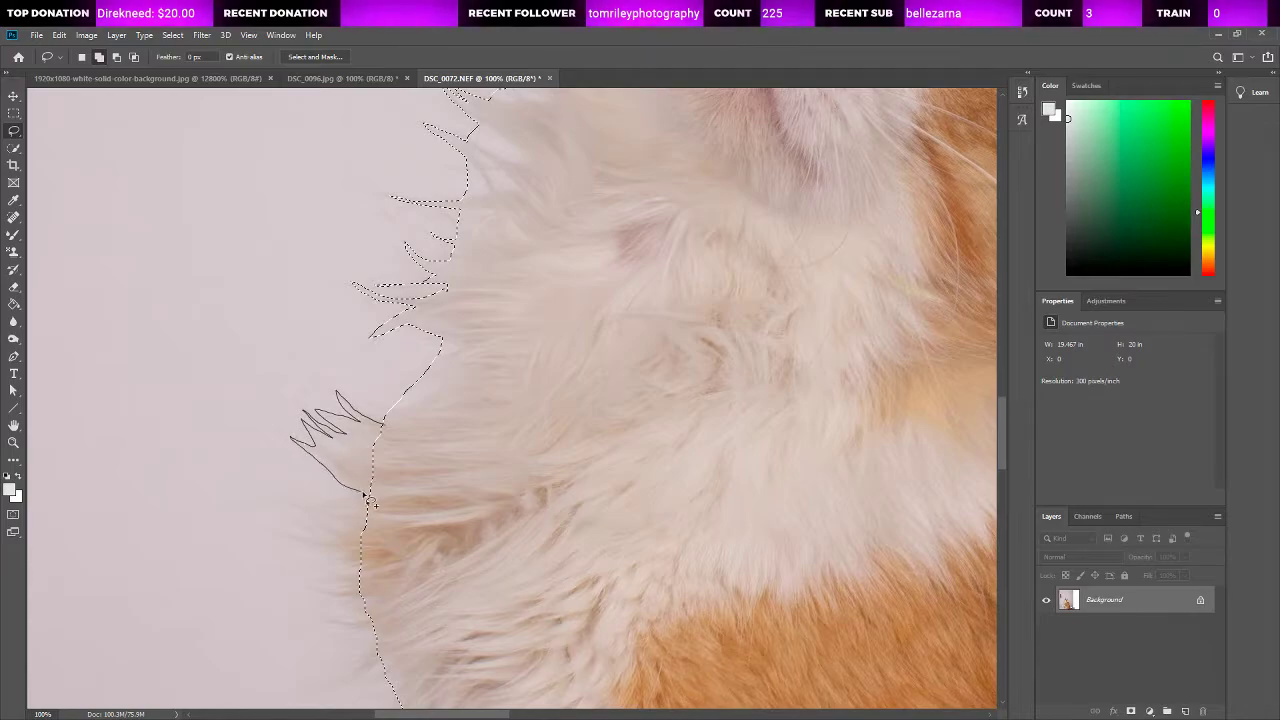
scroll(401, 491, down, 3)
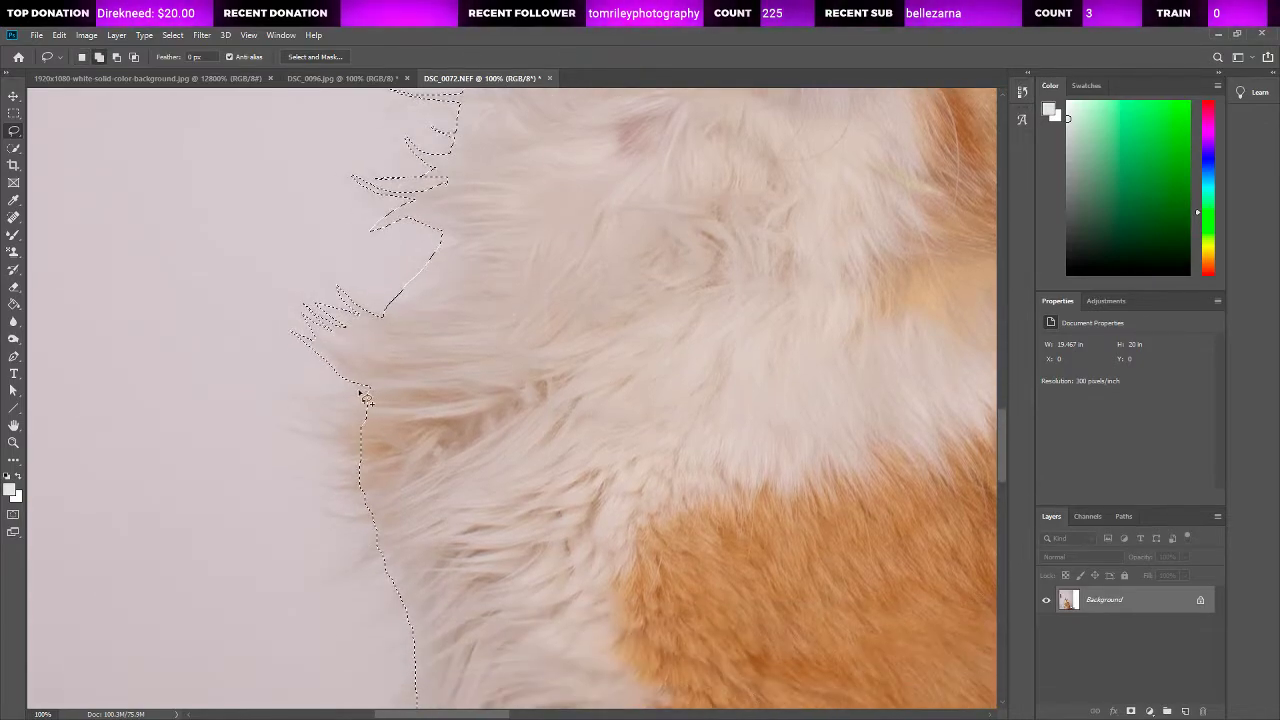
mouse_move(369, 388)
mouse_down()
mouse_move(285, 392)
mouse_move(338, 410)
mouse_move(300, 407)
mouse_move(337, 435)
mouse_move(274, 425)
mouse_move(380, 451)
mouse_up()
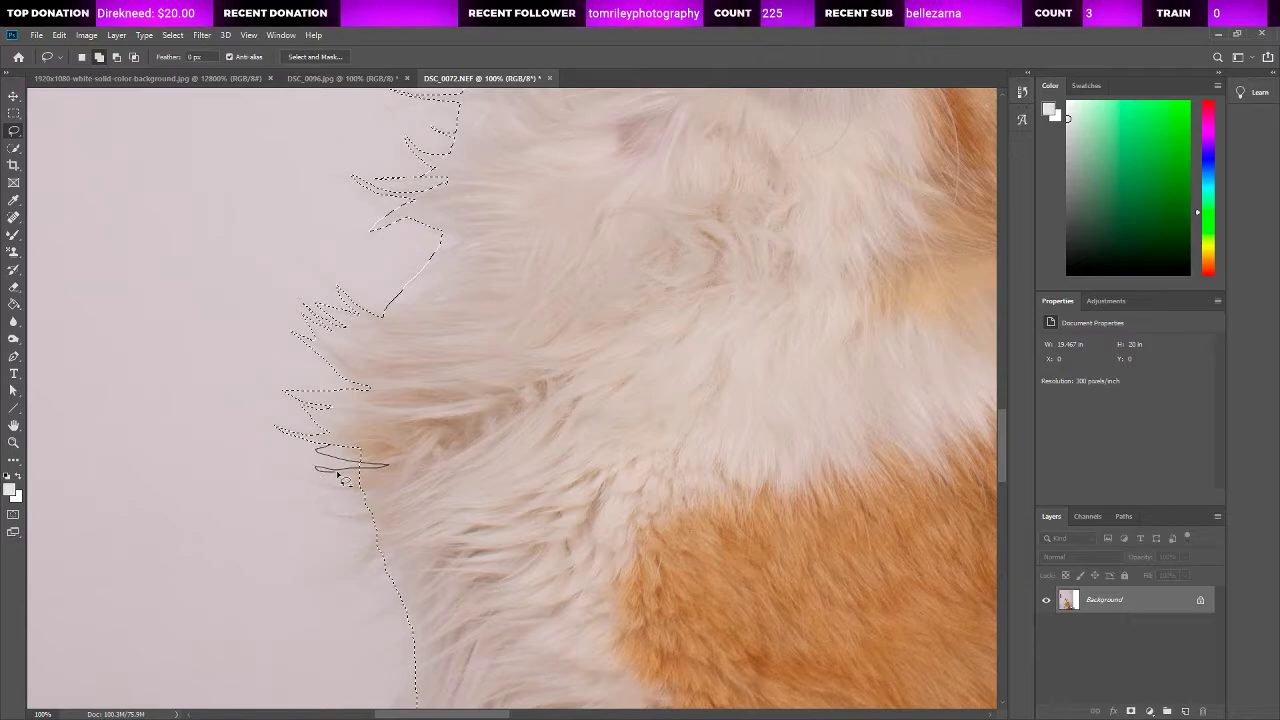
mouse_move(383, 484)
mouse_down()
mouse_move(322, 484)
mouse_move(393, 492)
mouse_move(377, 451)
mouse_move(332, 442)
mouse_move(338, 453)
mouse_up()
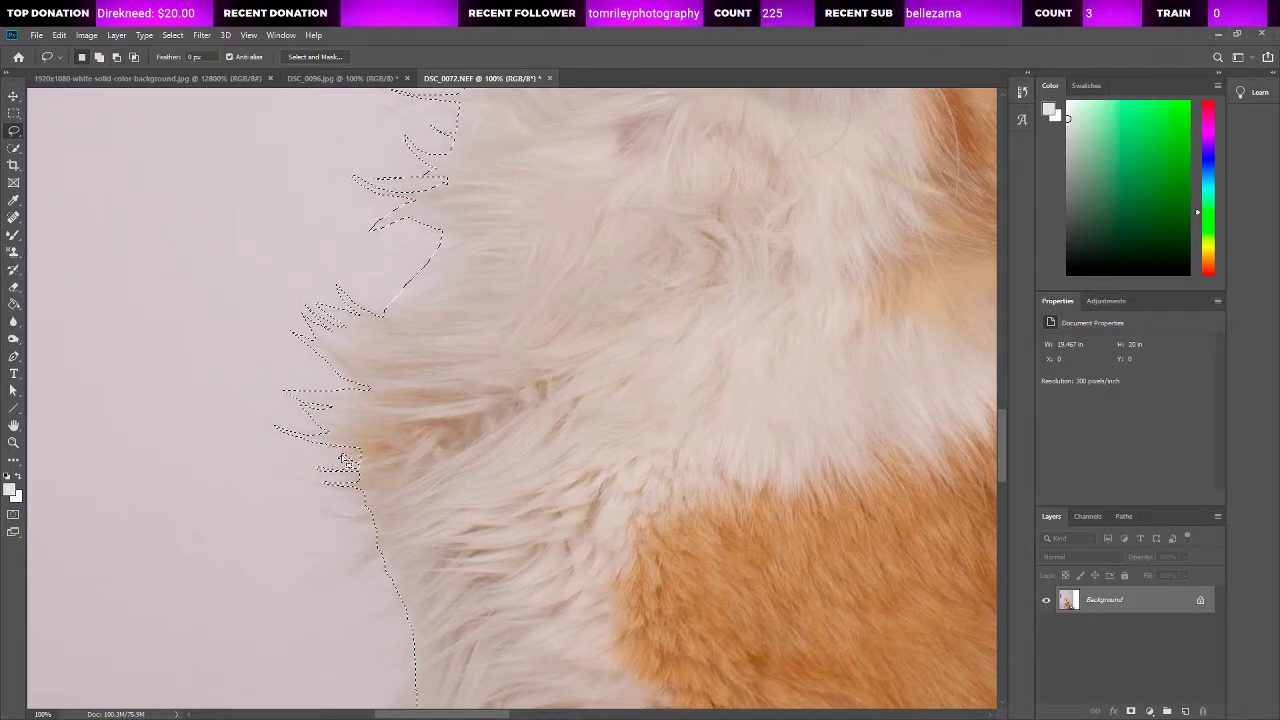
mouse_move(366, 512)
mouse_down()
mouse_move(329, 516)
mouse_move(382, 523)
mouse_move(334, 564)
mouse_move(352, 566)
mouse_move(322, 574)
mouse_move(384, 562)
mouse_up()
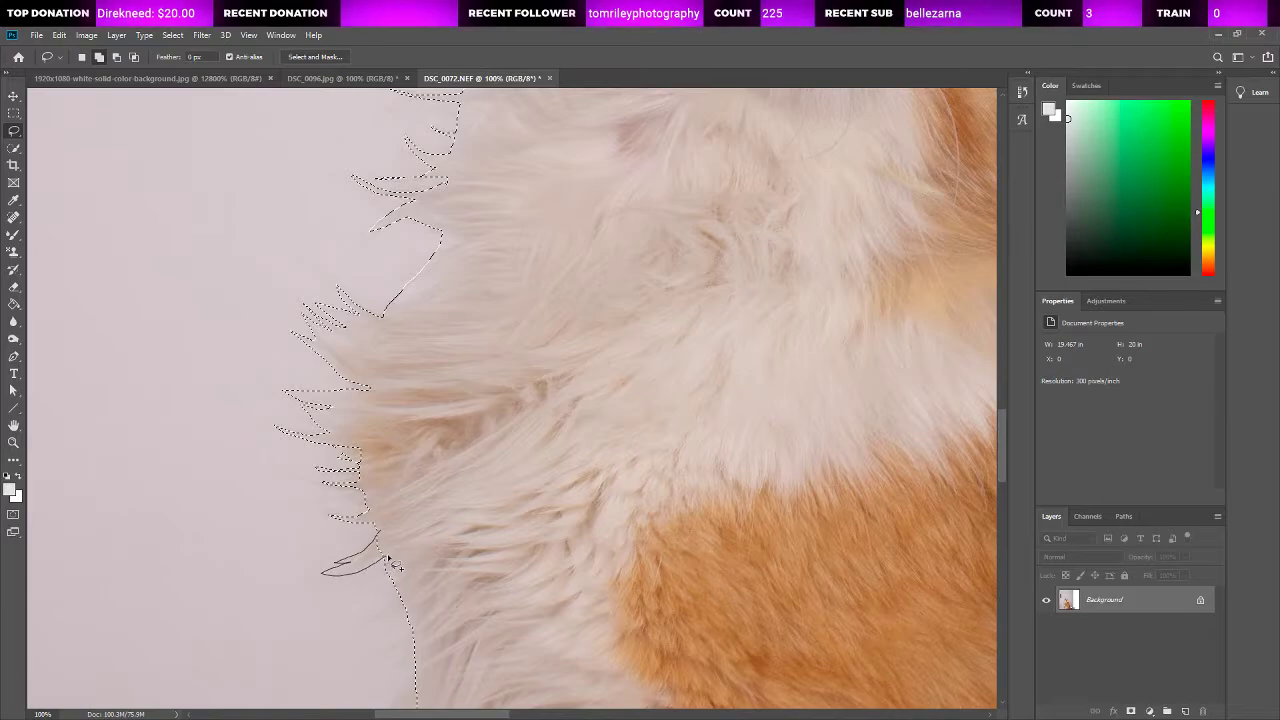
scroll(473, 641, down, 5)
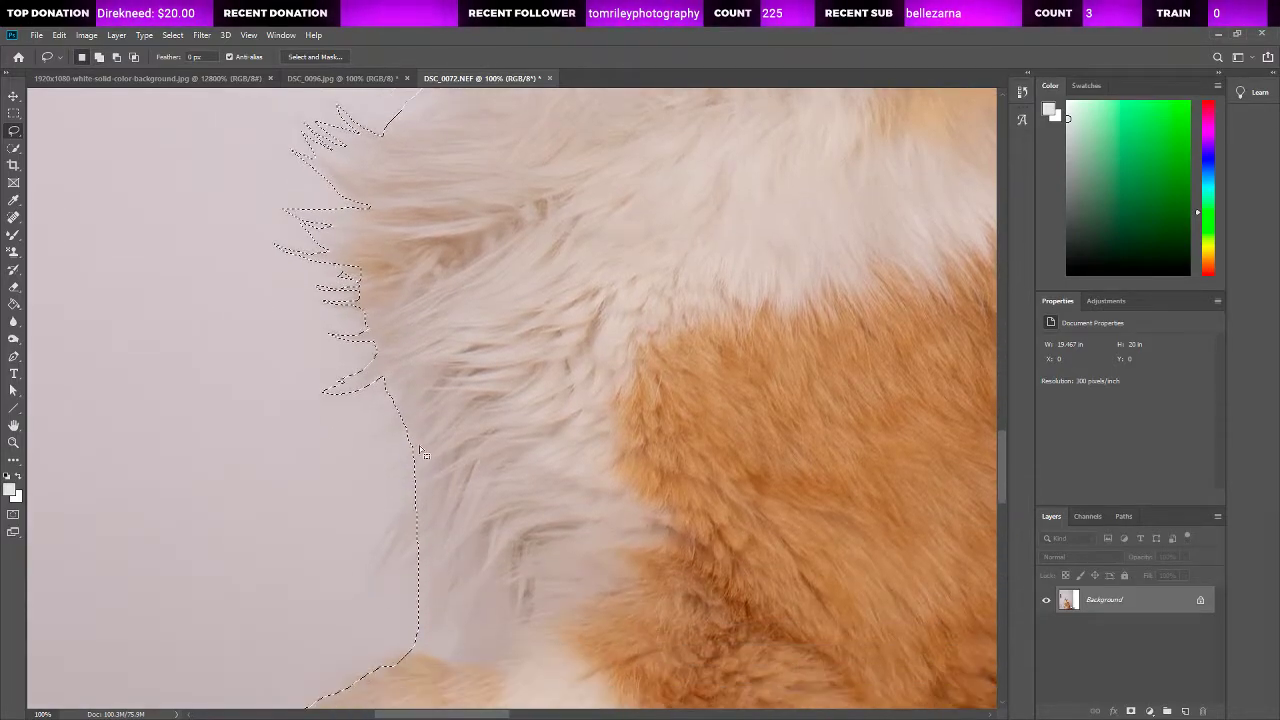
mouse_move(416, 498)
mouse_down()
mouse_move(365, 592)
mouse_move(403, 542)
mouse_move(382, 583)
mouse_move(410, 547)
mouse_move(390, 578)
mouse_move(434, 567)
mouse_up()
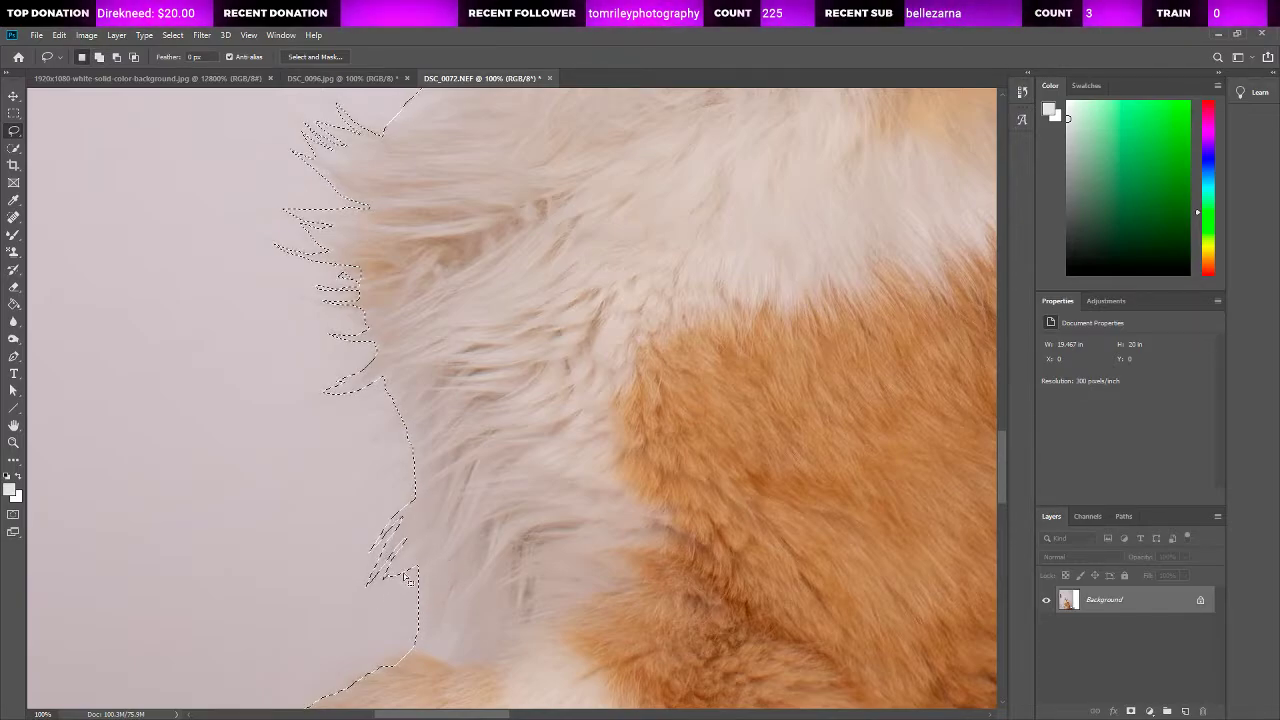
Step: Add the belly fur strands hanging into the floor gap between the standing front leg and the hind paw to the selection
scroll(447, 470, down, 10)
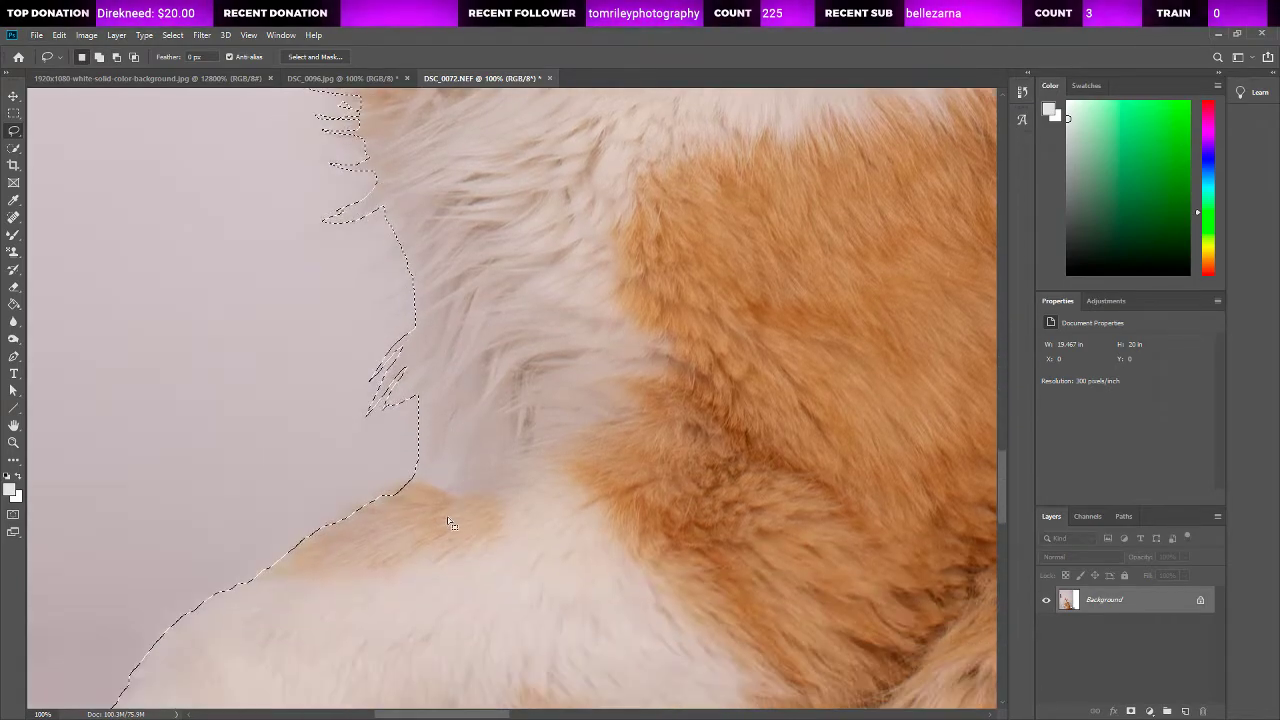
scroll(480, 537, down, 10)
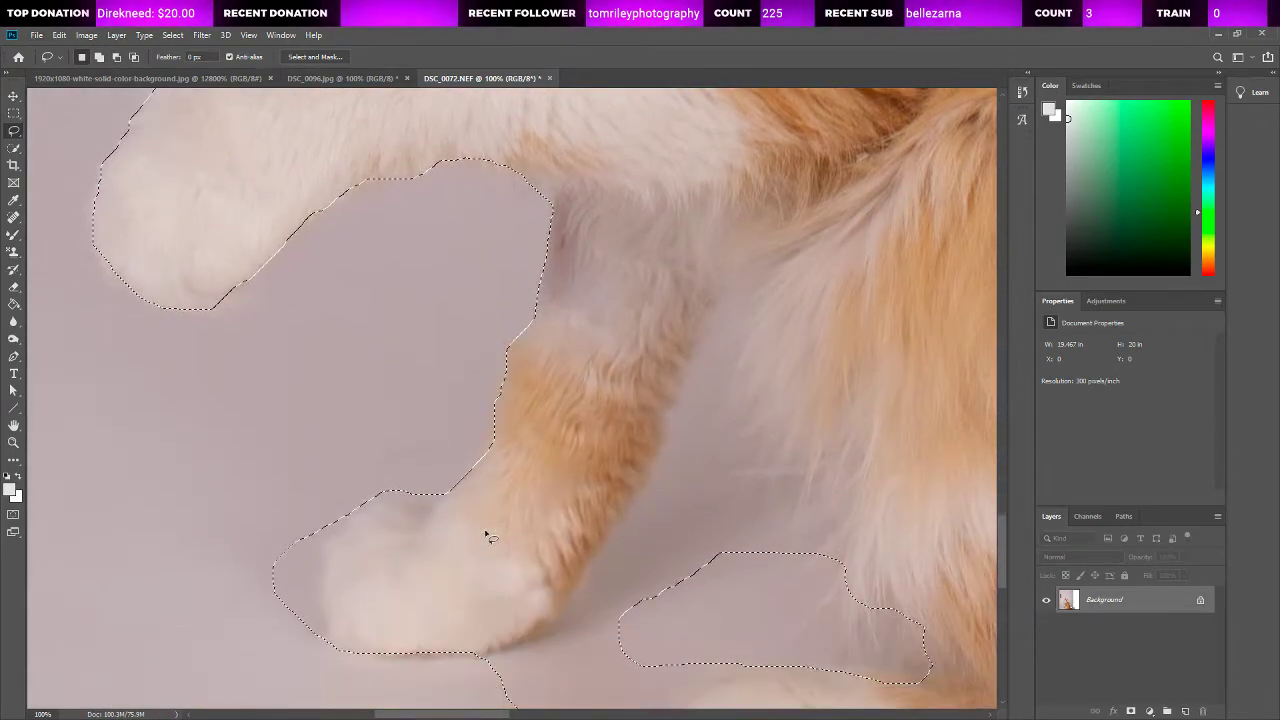
scroll(645, 375, right, 6)
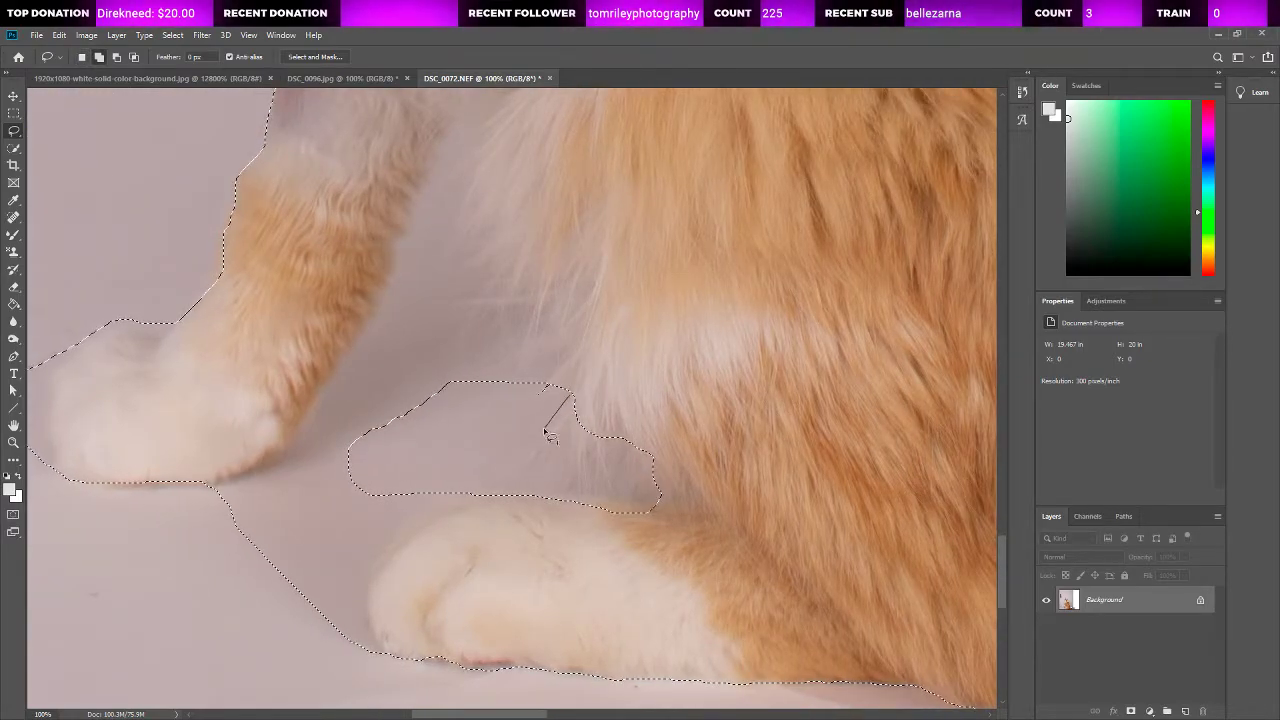
mouse_move(532, 452)
mouse_down()
mouse_move(589, 411)
mouse_move(574, 453)
mouse_move(573, 430)
mouse_move(580, 482)
mouse_move(592, 425)
mouse_move(615, 480)
mouse_up()
drag(607, 428, 609, 430)
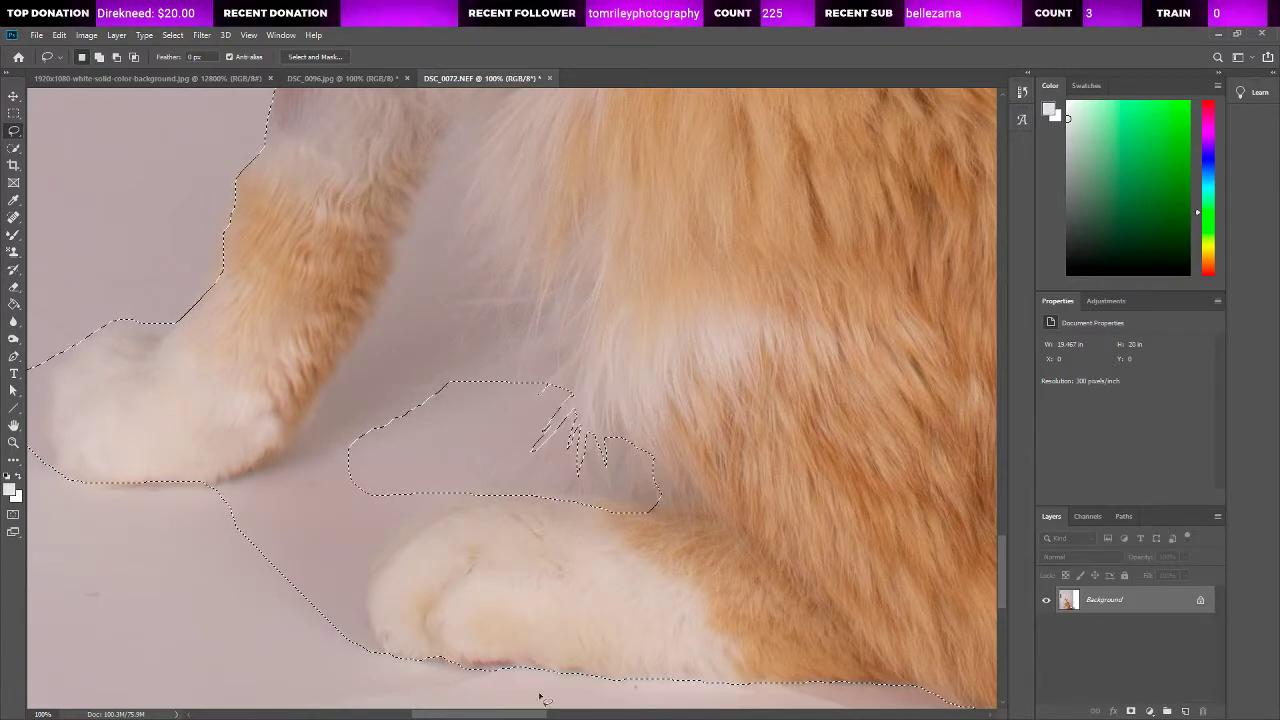
Step: Add the stray hairs beneath the cat's hindquarters, near the base of the tail, to the selection
drag(491, 714, 625, 716)
scroll(569, 531, down, 3)
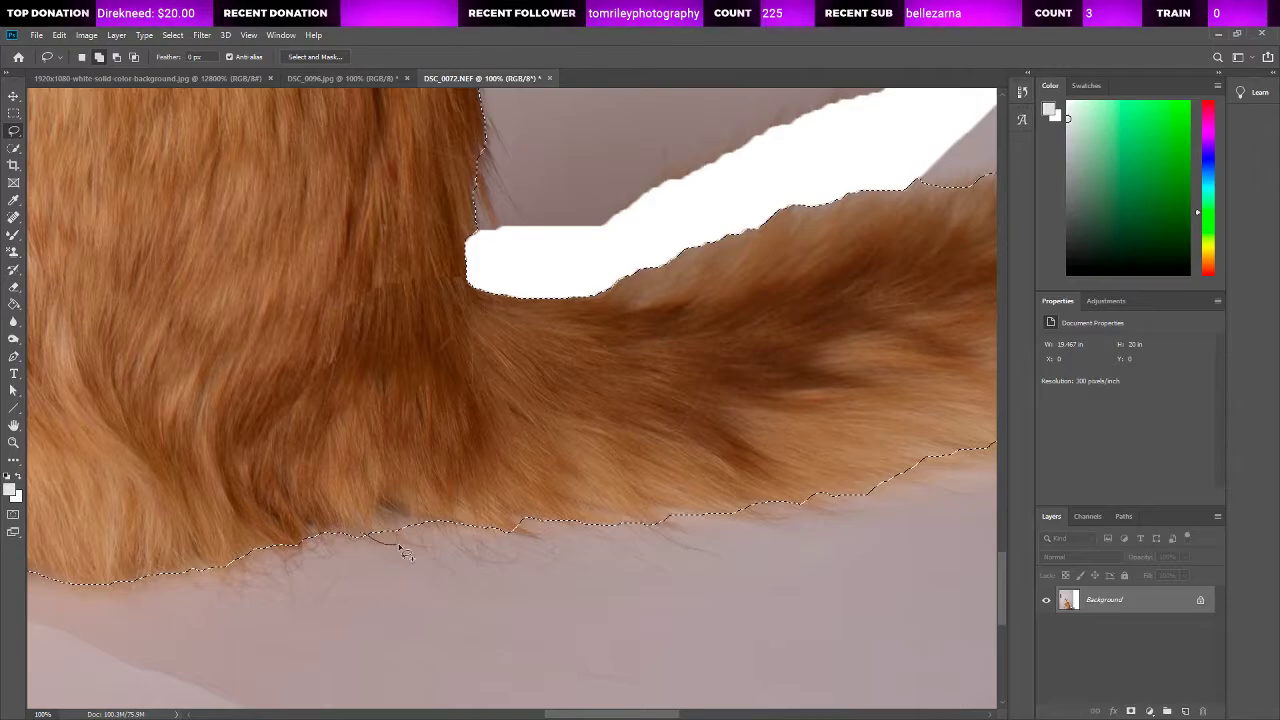
drag(400, 548, 380, 529)
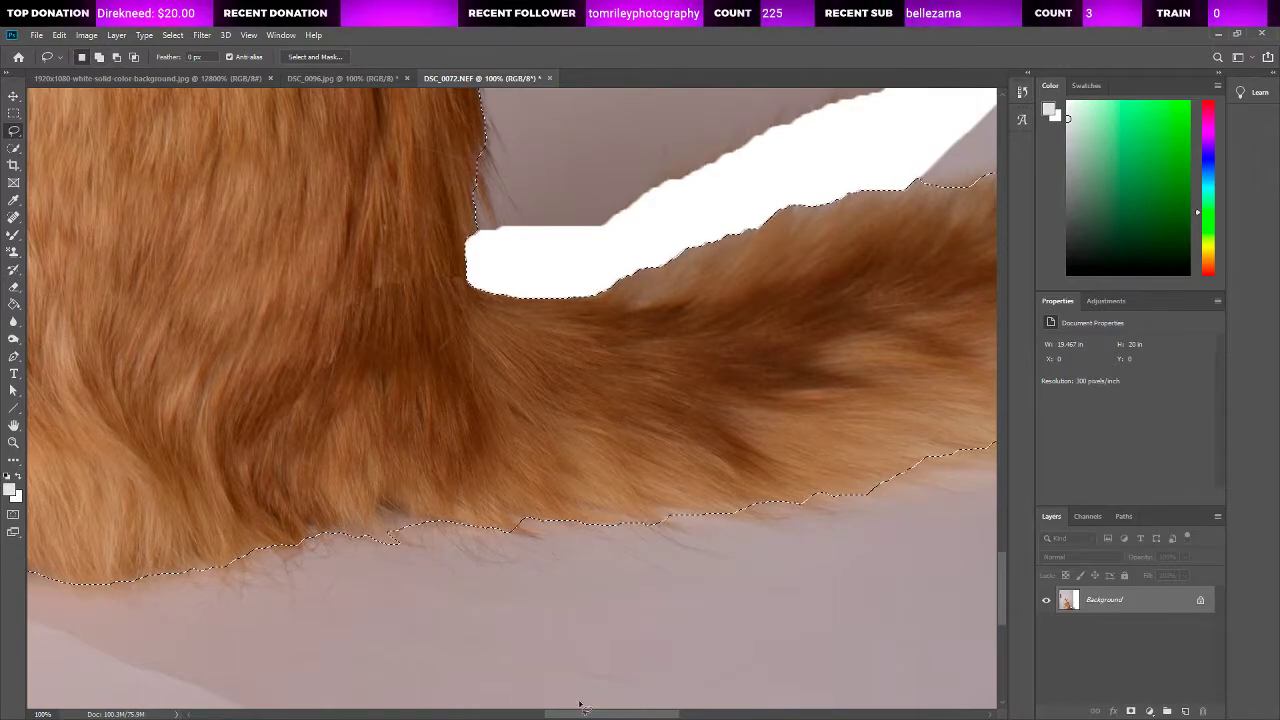
Step: Add the fur tufts along the tail's underside, up to the curled tip, to the selection with the Lasso tool
drag(581, 710, 658, 712)
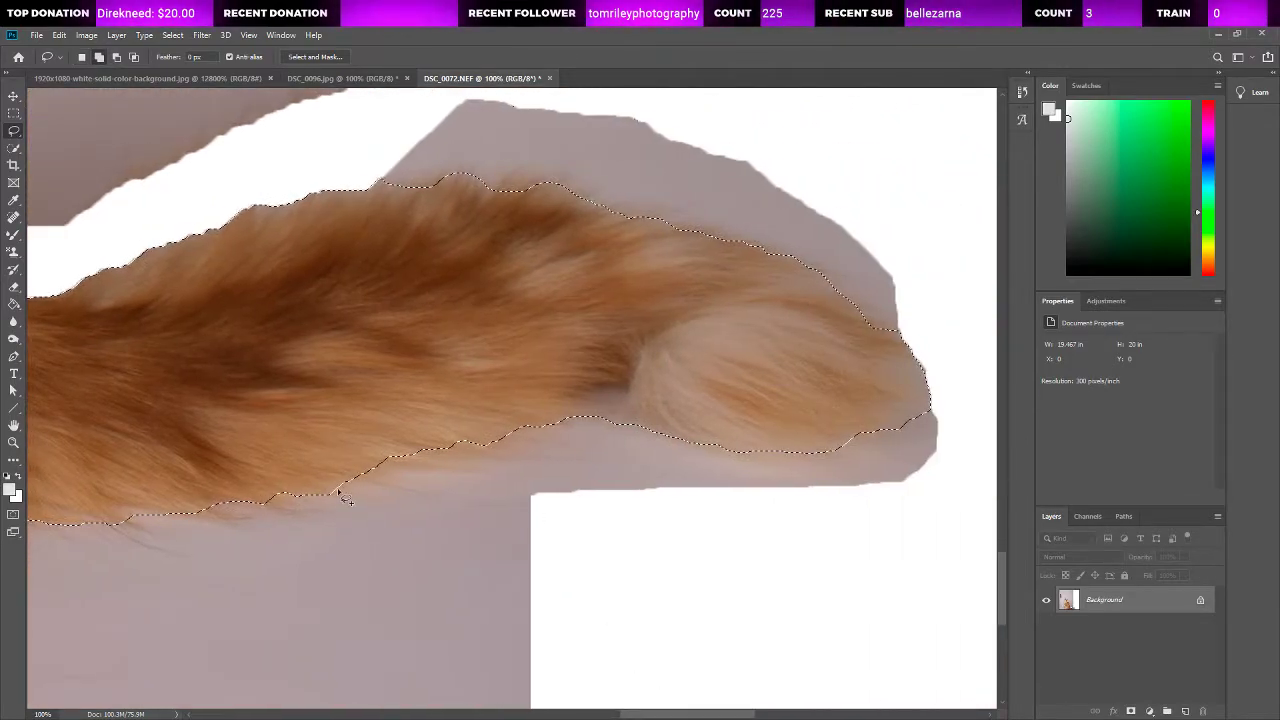
mouse_move(340, 493)
mouse_down()
mouse_move(370, 497)
mouse_move(360, 480)
mouse_move(412, 490)
mouse_move(392, 472)
mouse_move(422, 482)
mouse_up()
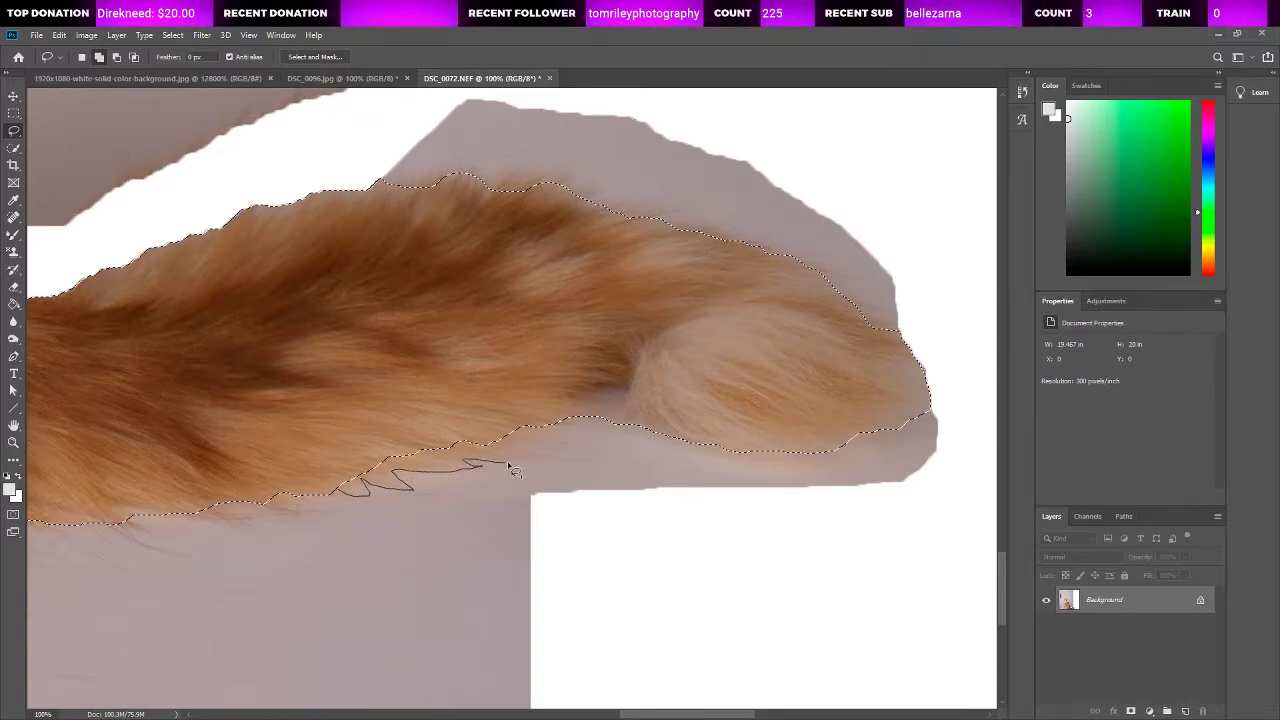
mouse_move(513, 470)
mouse_down()
mouse_move(556, 461)
mouse_move(511, 447)
mouse_move(558, 447)
mouse_move(535, 424)
mouse_up()
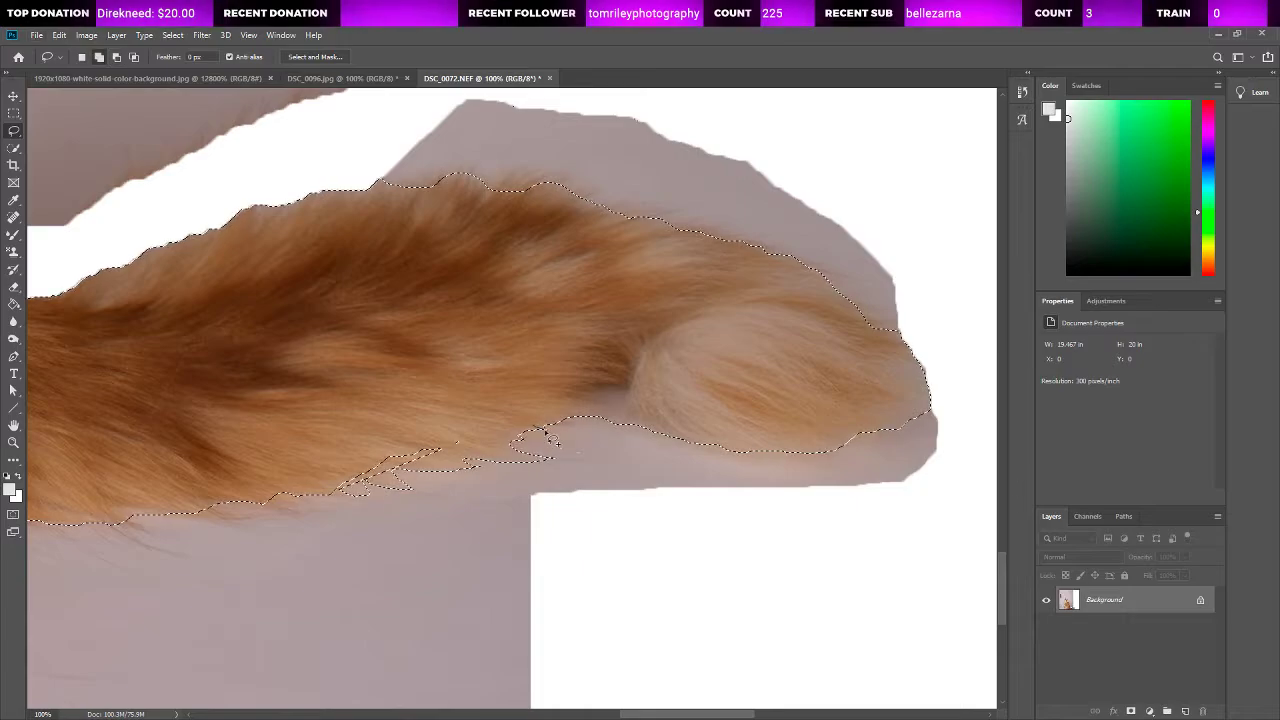
drag(543, 429, 537, 440)
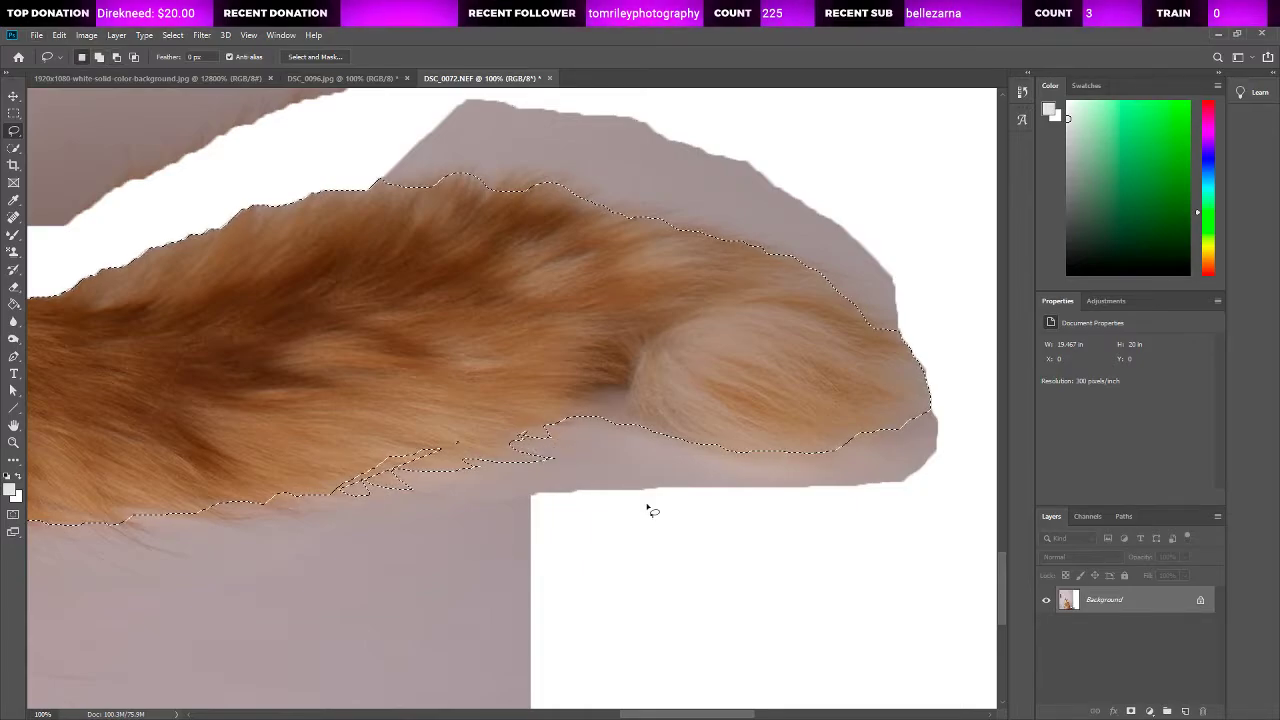
Step: Add the fur tufts near the tail's tip and along its upper edge to the selection
scroll(880, 350, up, 1)
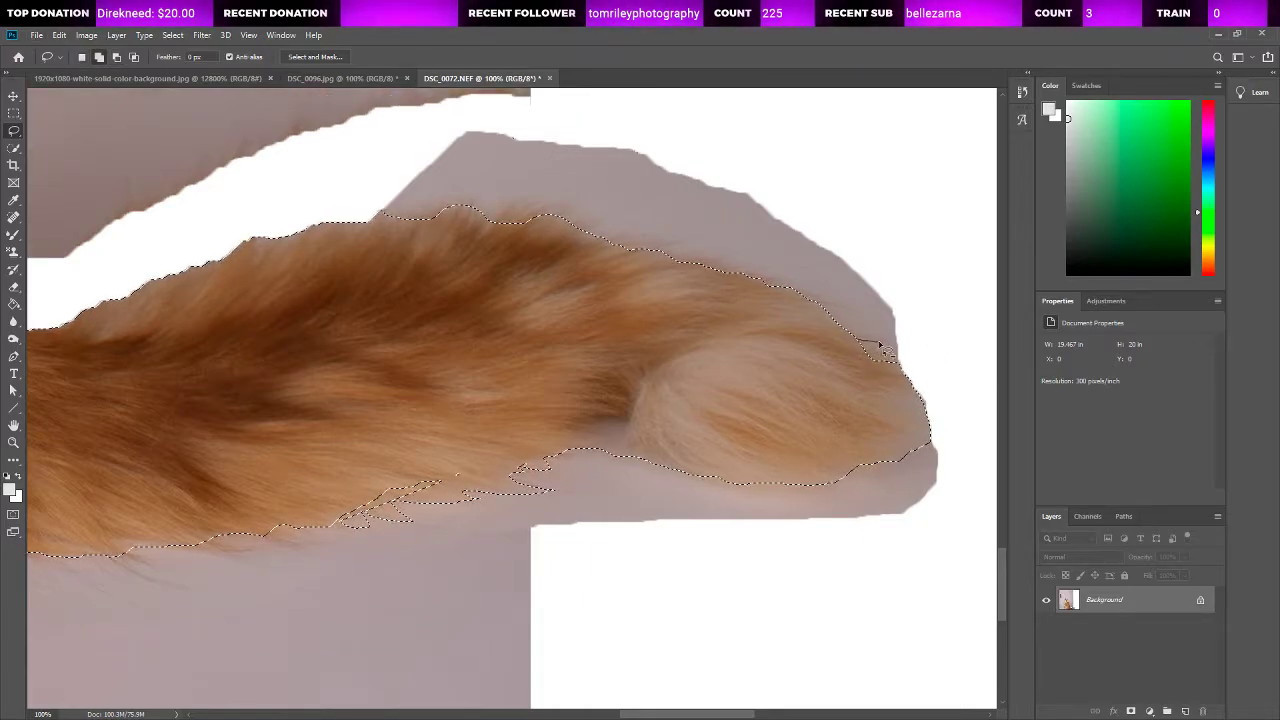
drag(881, 345, 858, 369)
scroll(572, 349, up, 2)
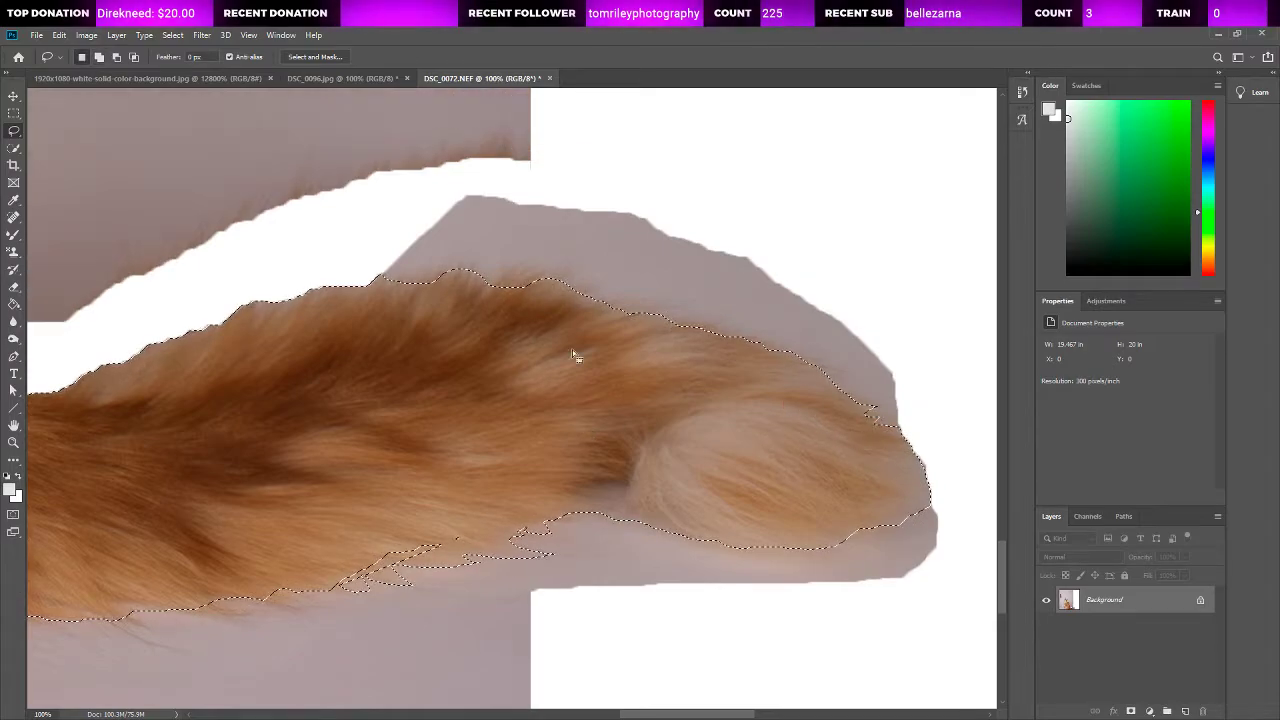
mouse_move(490, 283)
mouse_down()
mouse_move(511, 268)
mouse_move(532, 296)
mouse_up()
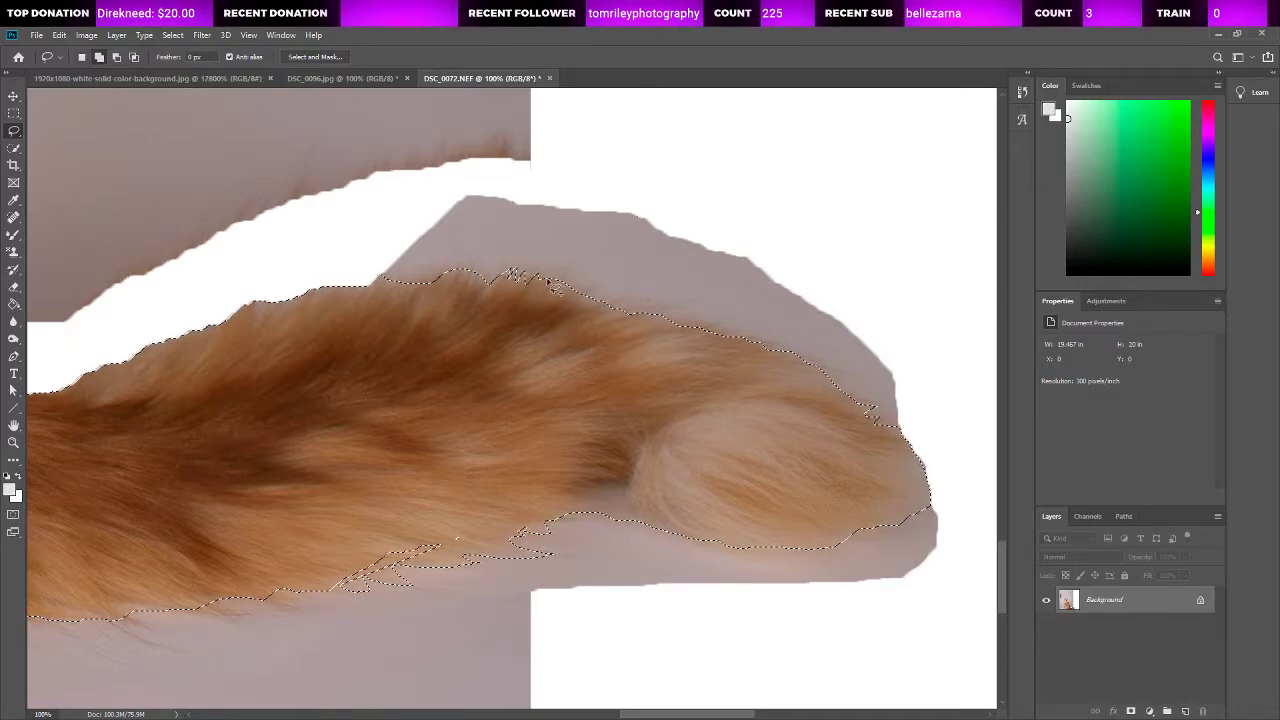
Step: Add the stray fur strands at the base of the cat's back, just above the tail, to the selection
scroll(548, 284, up, 3)
scroll(570, 320, left, 5)
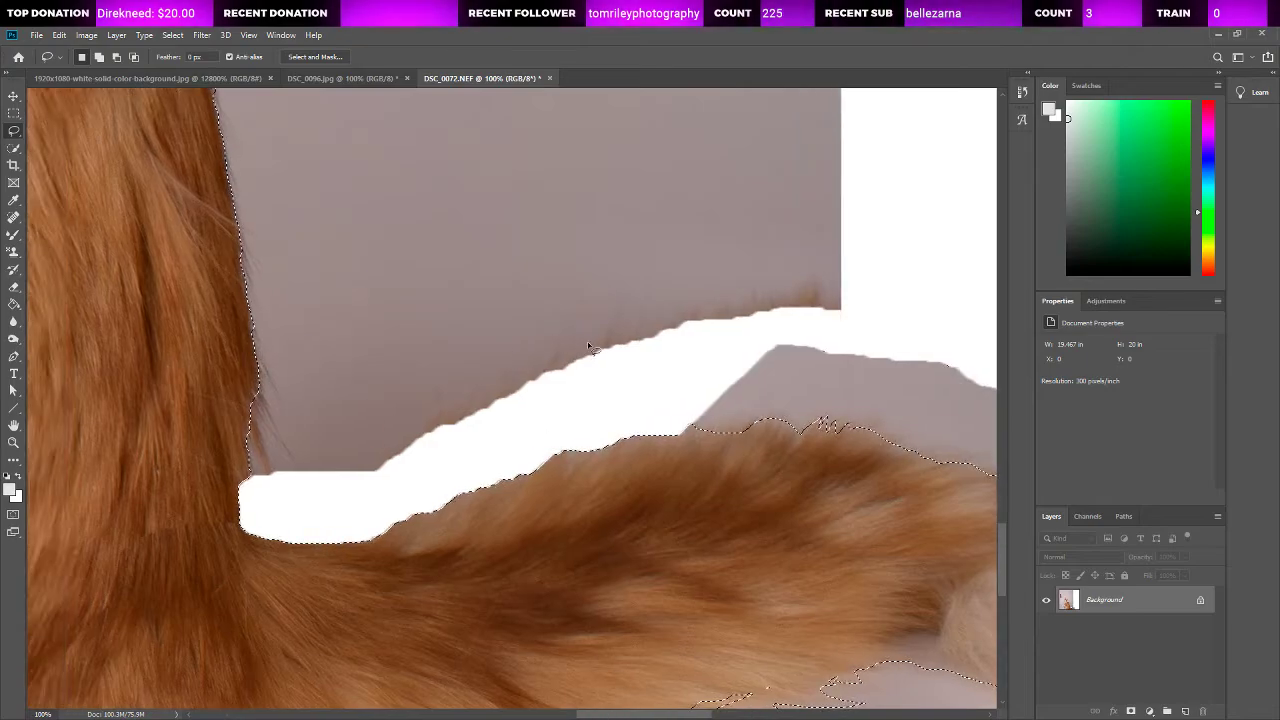
scroll(420, 410, up, 2)
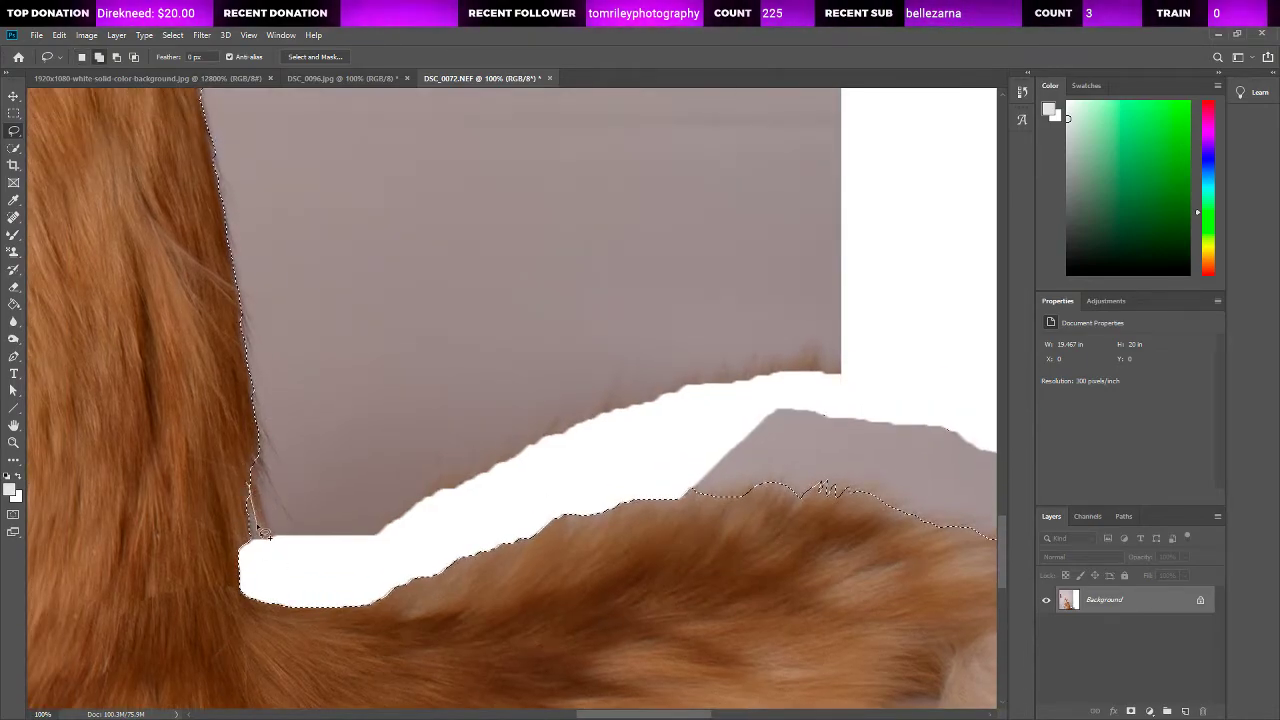
shift+drag(259, 529, 252, 474)
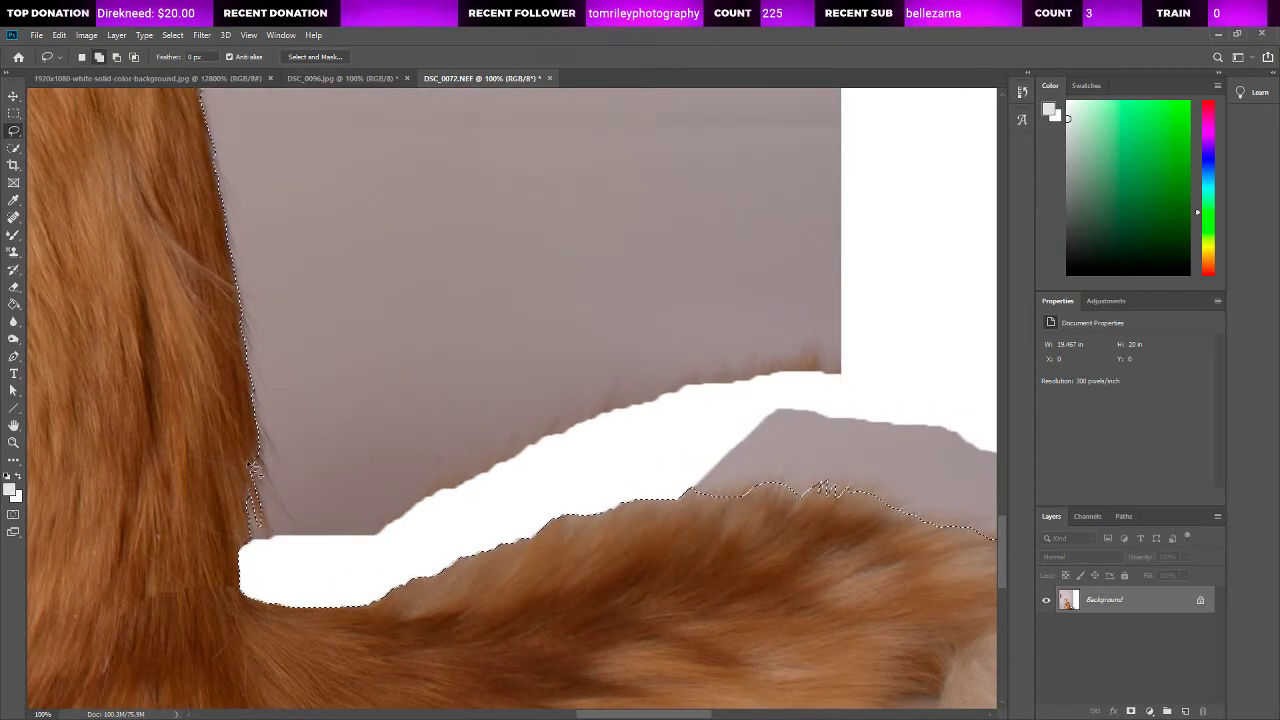
Step: Add the pointed fur strands sticking out along the cat's upper back to the selection
scroll(302, 448, up, 6)
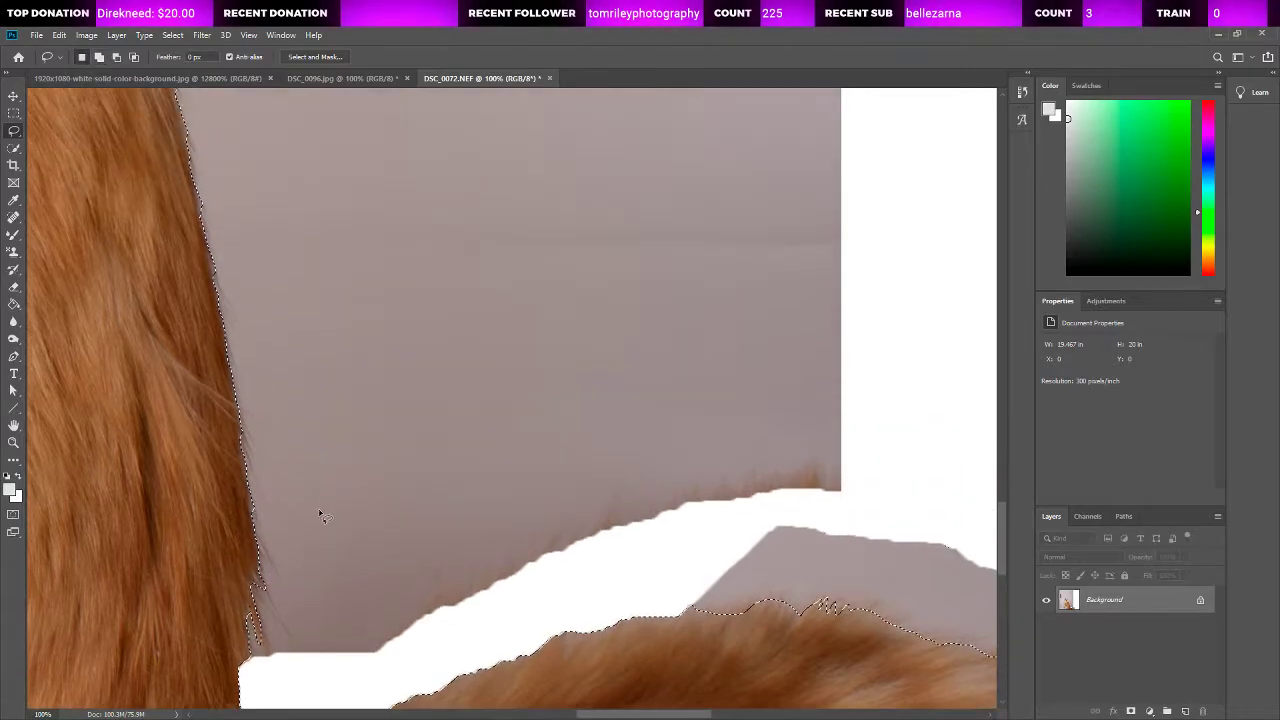
scroll(258, 497, up, 8)
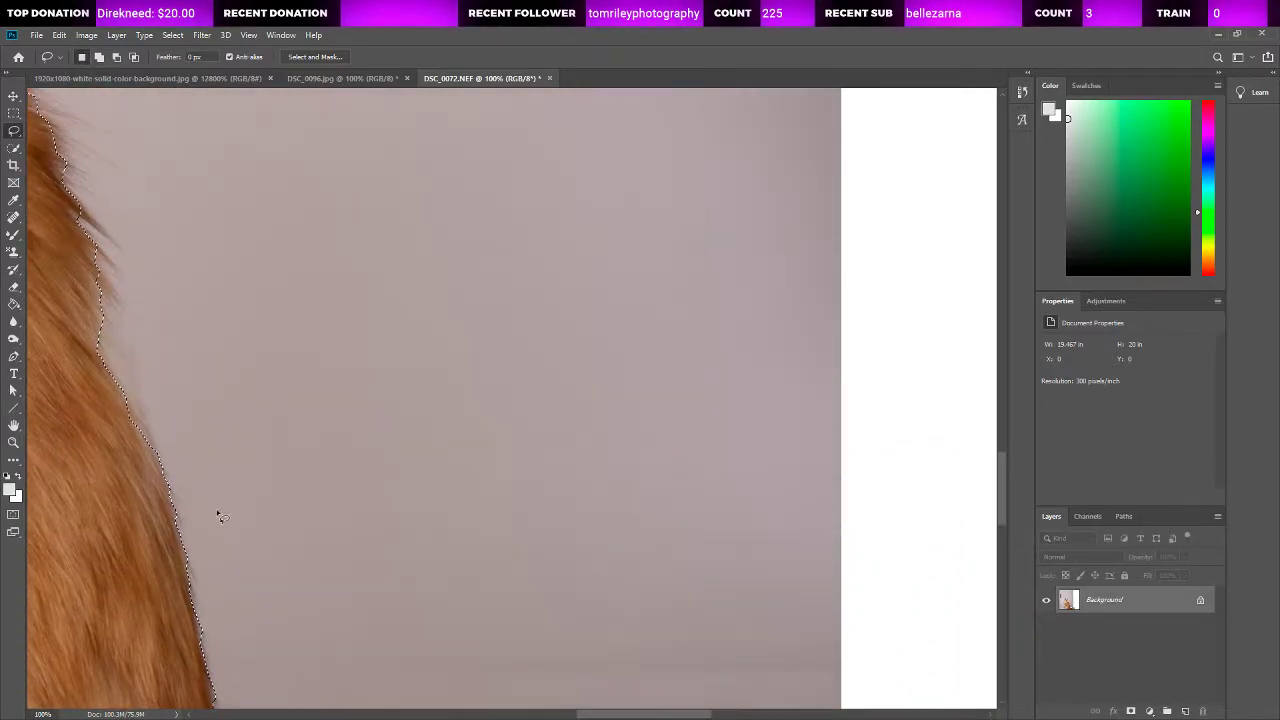
drag(596, 715, 523, 716)
scroll(637, 543, up, 3)
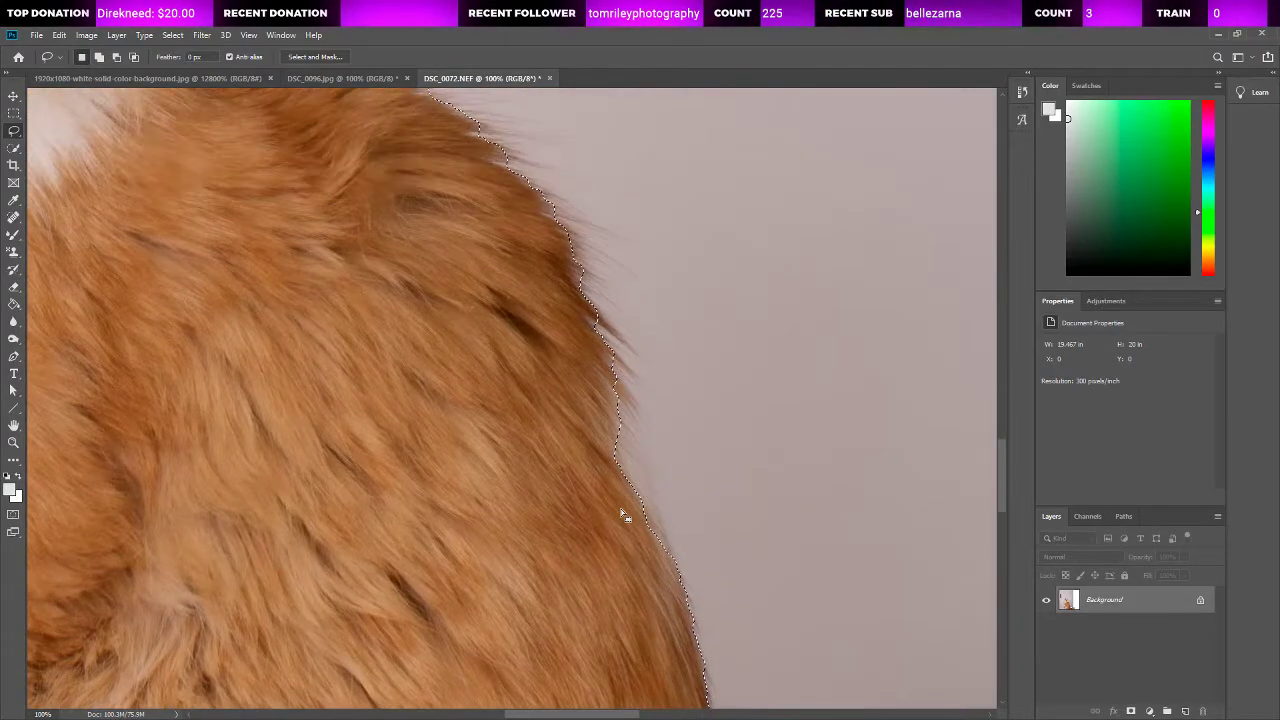
mouse_move(597, 313)
mouse_down()
mouse_move(632, 353)
mouse_move(592, 318)
mouse_move(632, 378)
mouse_move(624, 369)
mouse_move(640, 400)
mouse_move(614, 380)
mouse_move(640, 425)
mouse_move(611, 384)
mouse_up()
scroll(655, 426, up, 1)
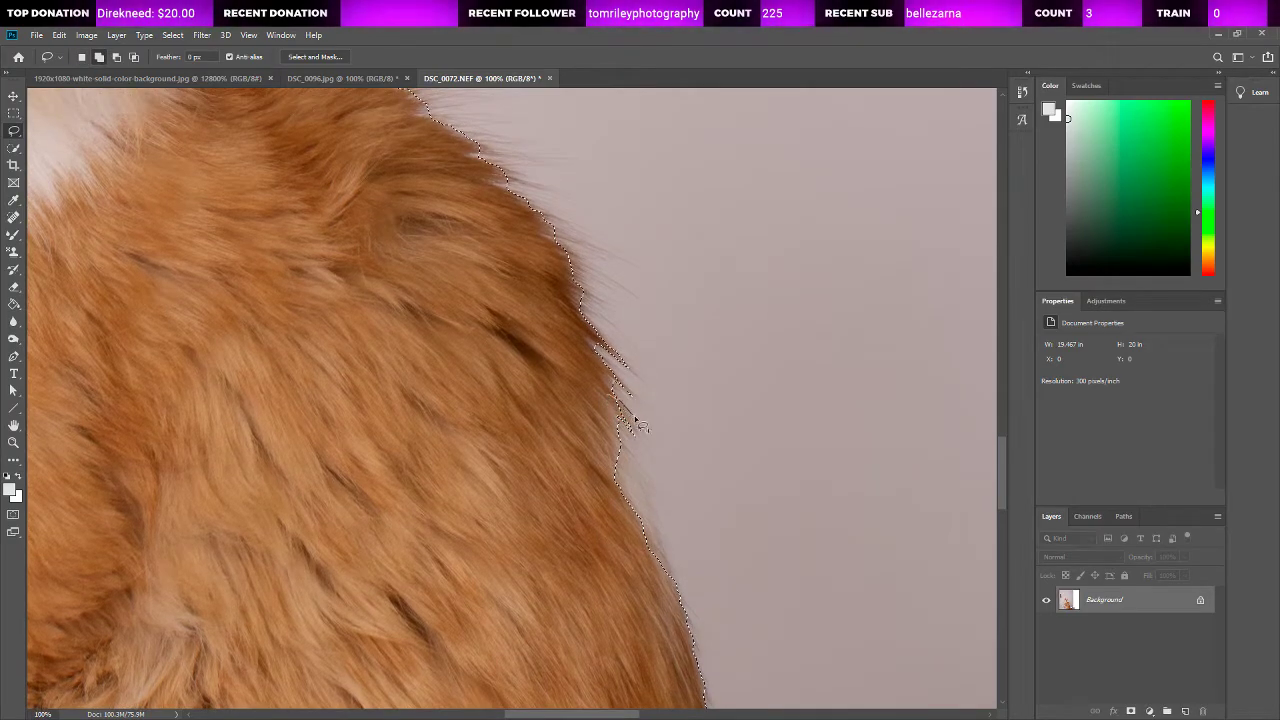
Step: Add the pointed fur tip of the sideways-facing ear on the cat's back side to the selection
scroll(643, 394, up, 5)
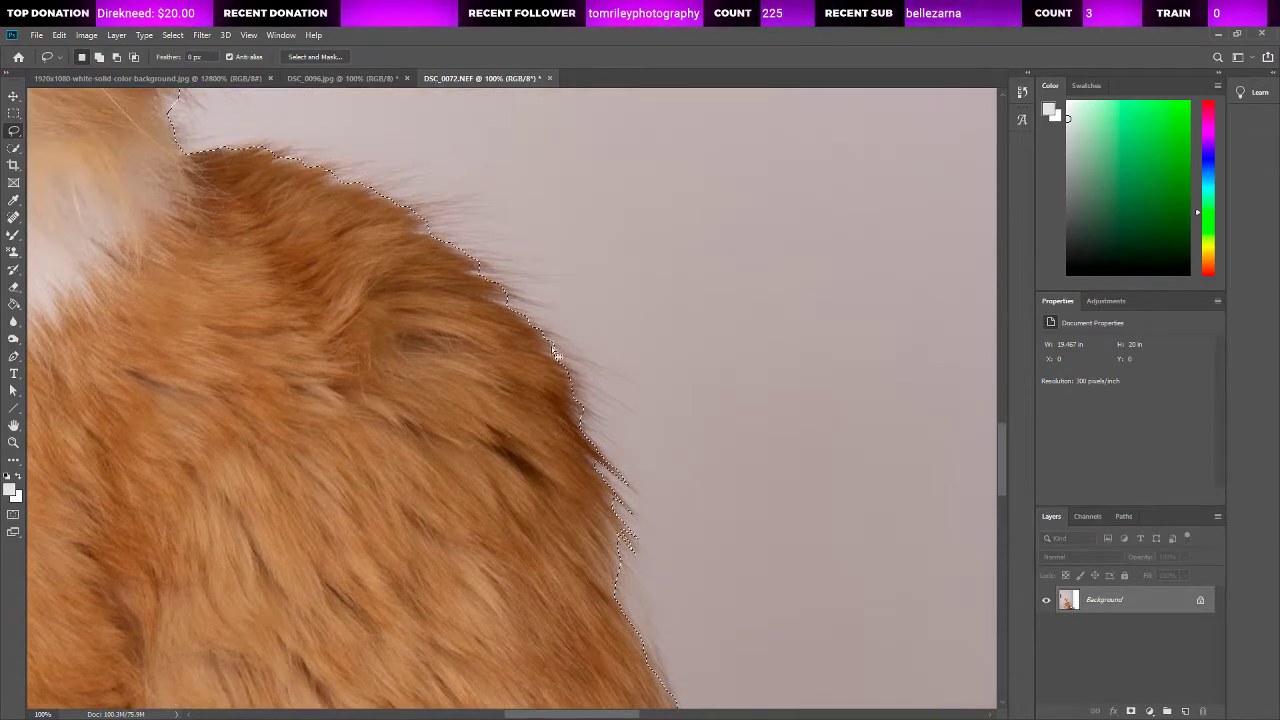
scroll(552, 352, up, 20)
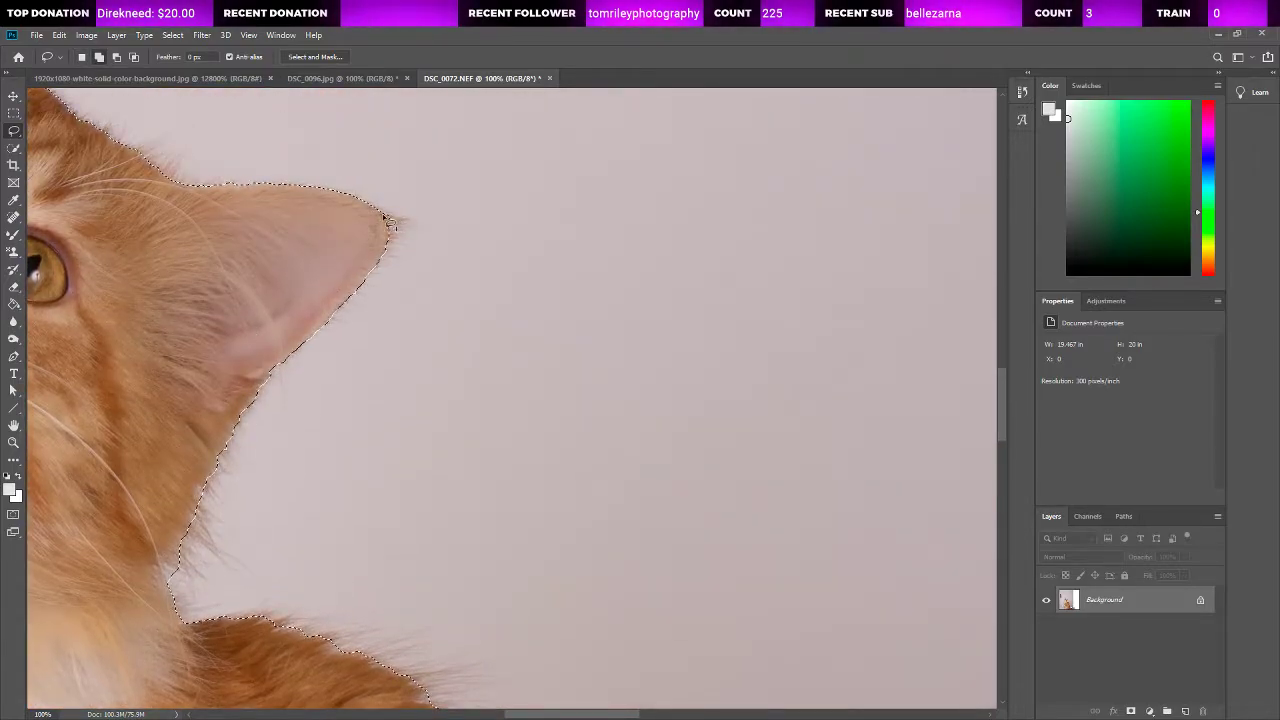
mouse_move(384, 214)
mouse_down()
mouse_move(411, 223)
mouse_move(391, 240)
mouse_up()
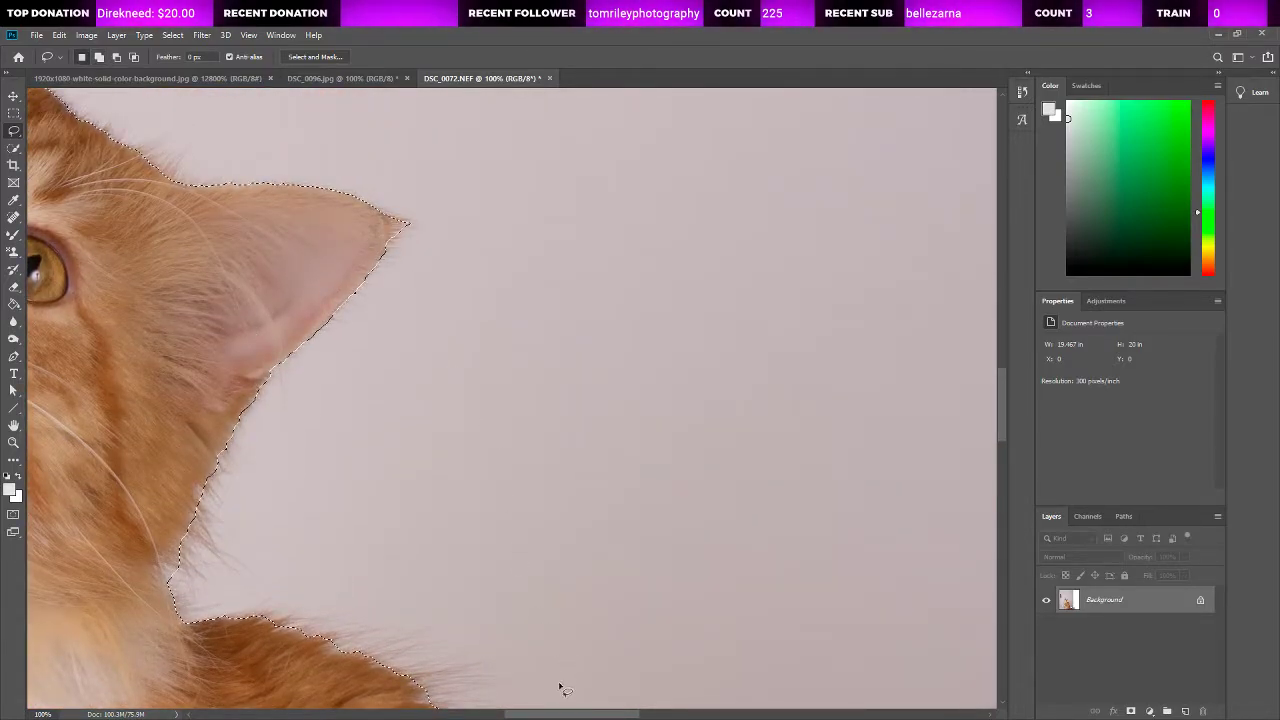
Step: Add the pointed fur tufts at the tip of the cat's upright ear to the selection
scroll(459, 336, left, 20)
scroll(459, 336, up, 10)
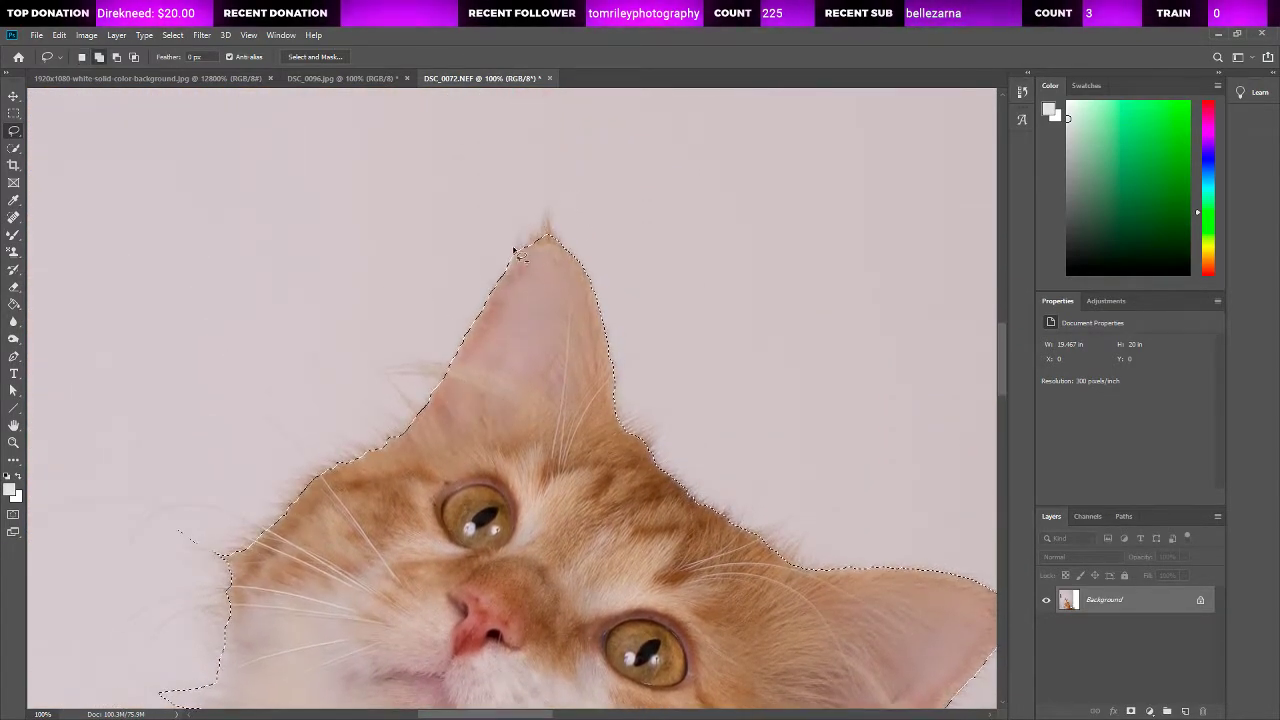
mouse_move(528, 256)
mouse_down()
mouse_move(551, 202)
mouse_move(560, 246)
mouse_up()
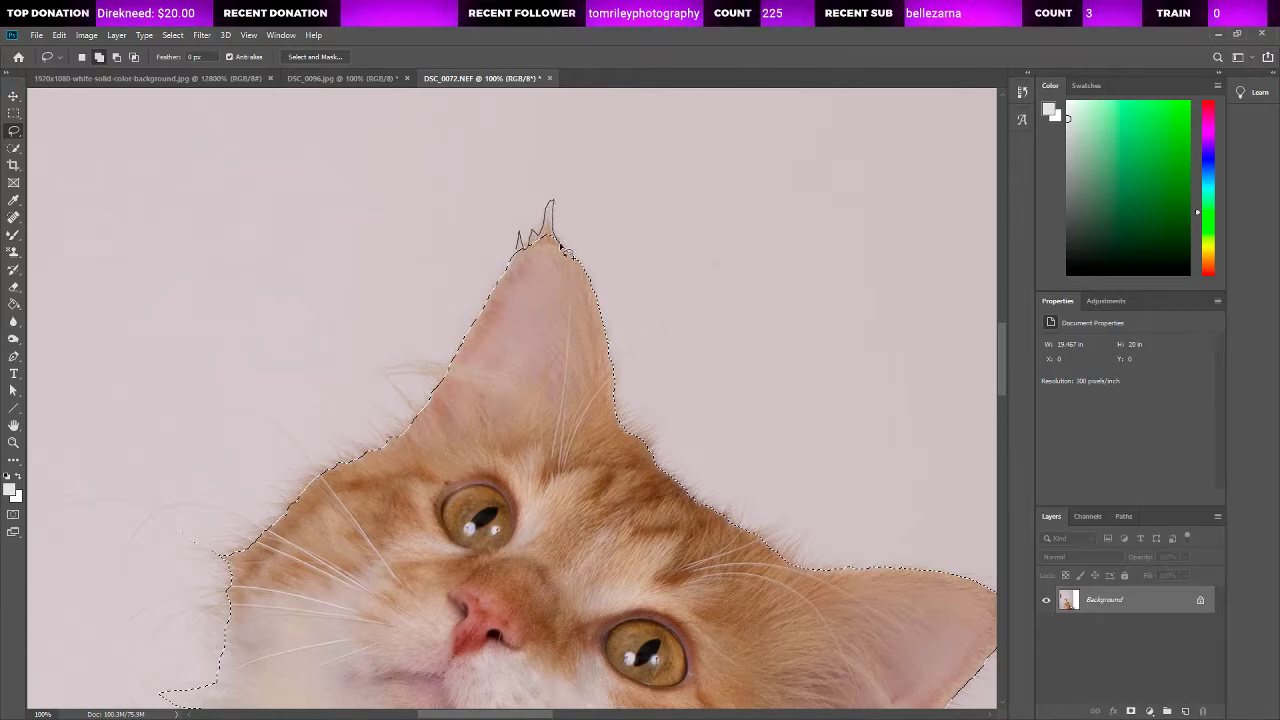
drag(592, 320, 543, 337)
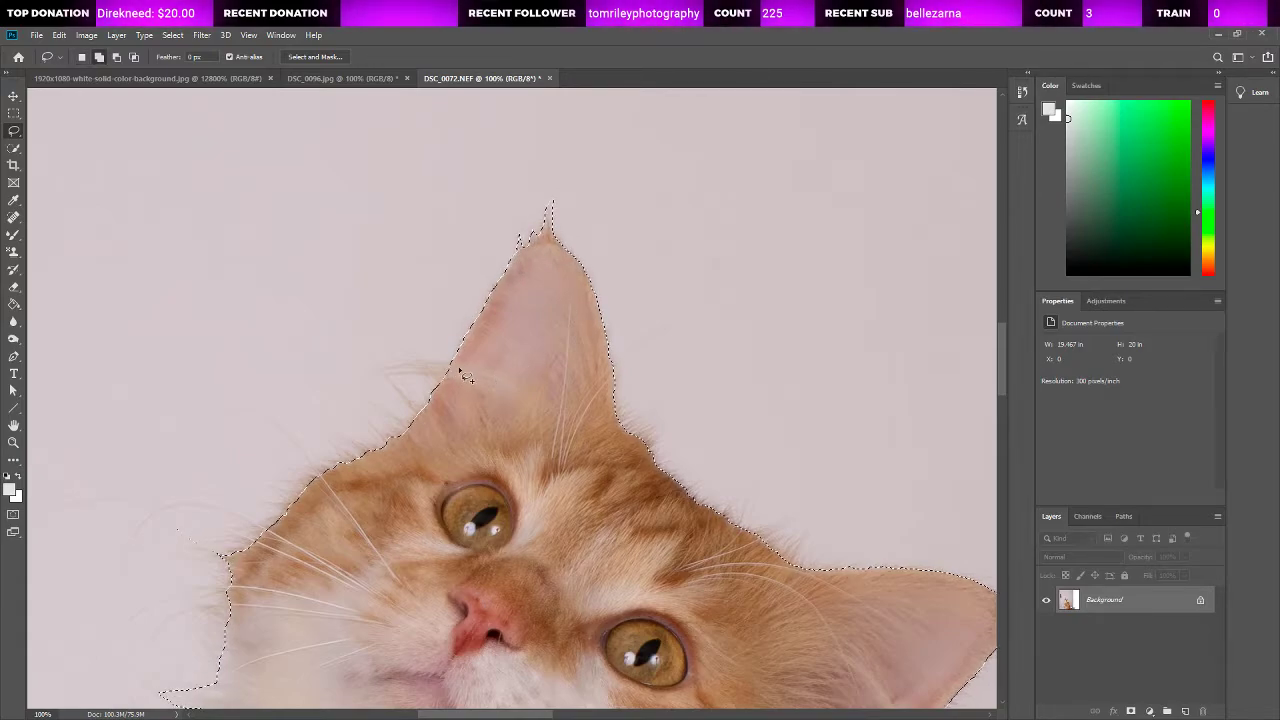
Step: Add the stray hairs beside the upright ear's base and the fur tufts on the head between the ears to the selection
drag(380, 370, 465, 385)
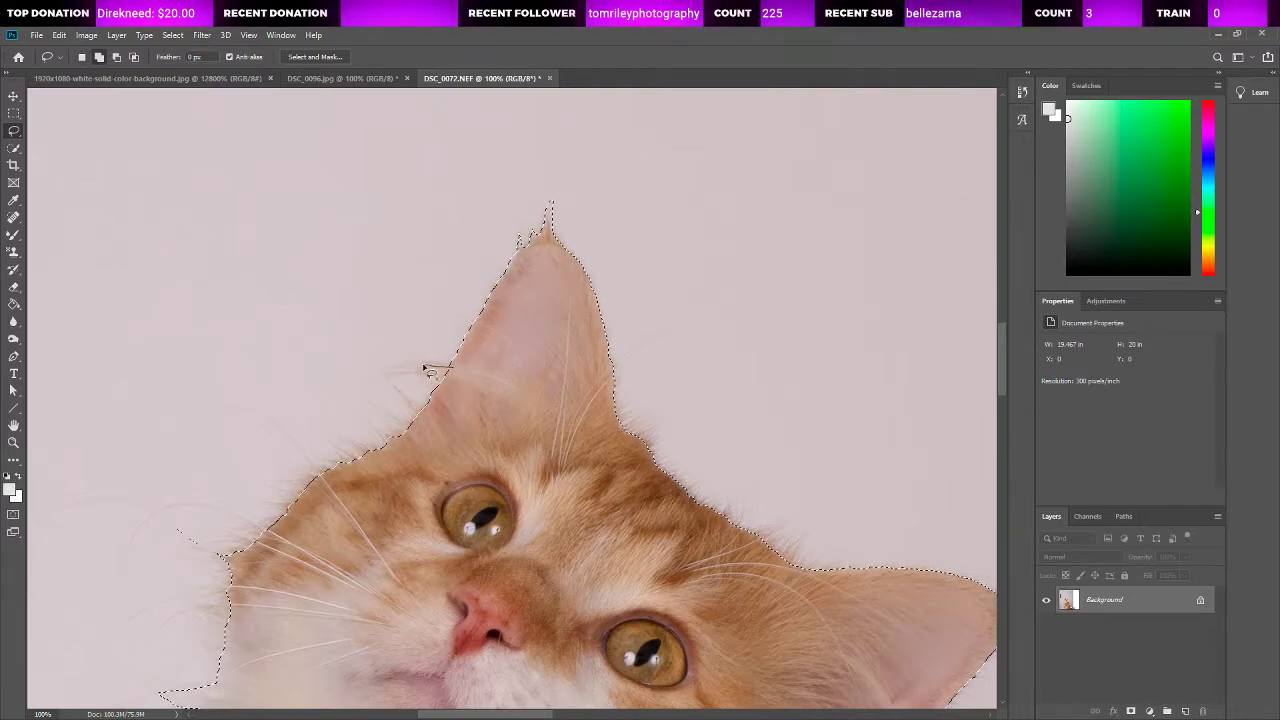
mouse_move(383, 375)
mouse_down()
mouse_move(468, 391)
mouse_move(390, 396)
mouse_move(427, 410)
mouse_move(397, 389)
mouse_move(425, 430)
mouse_up()
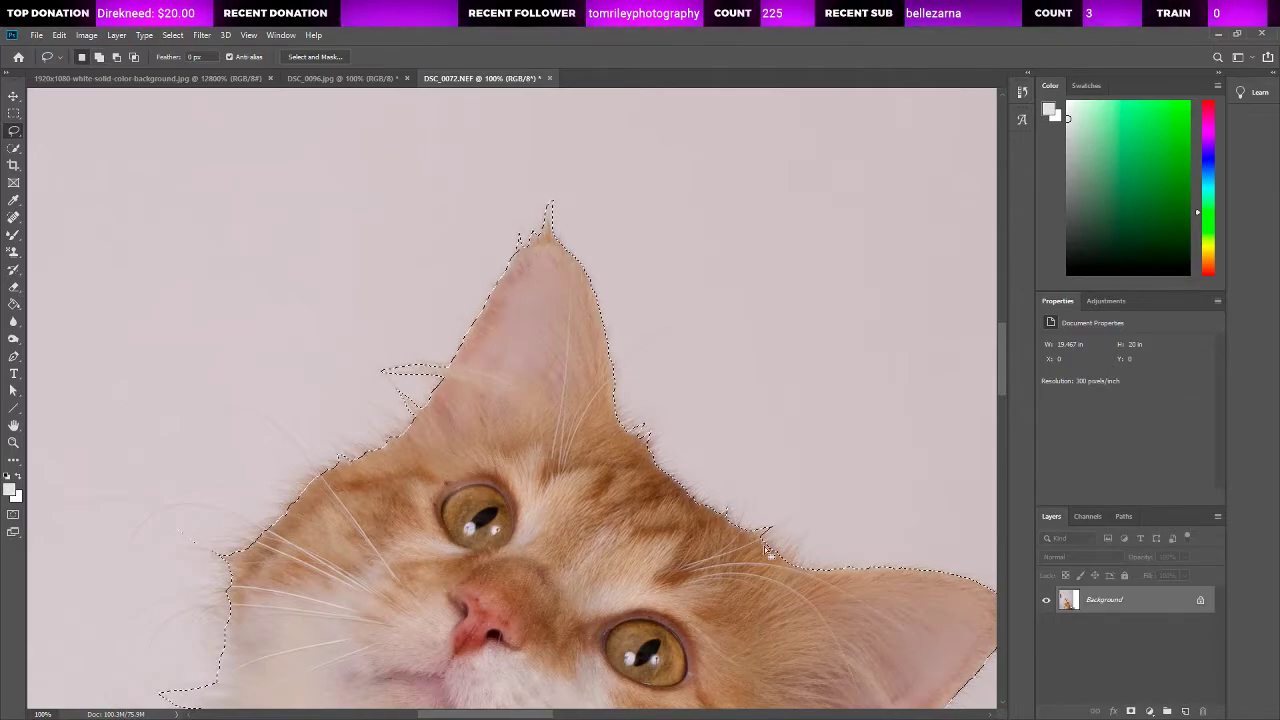
drag(786, 553, 806, 558)
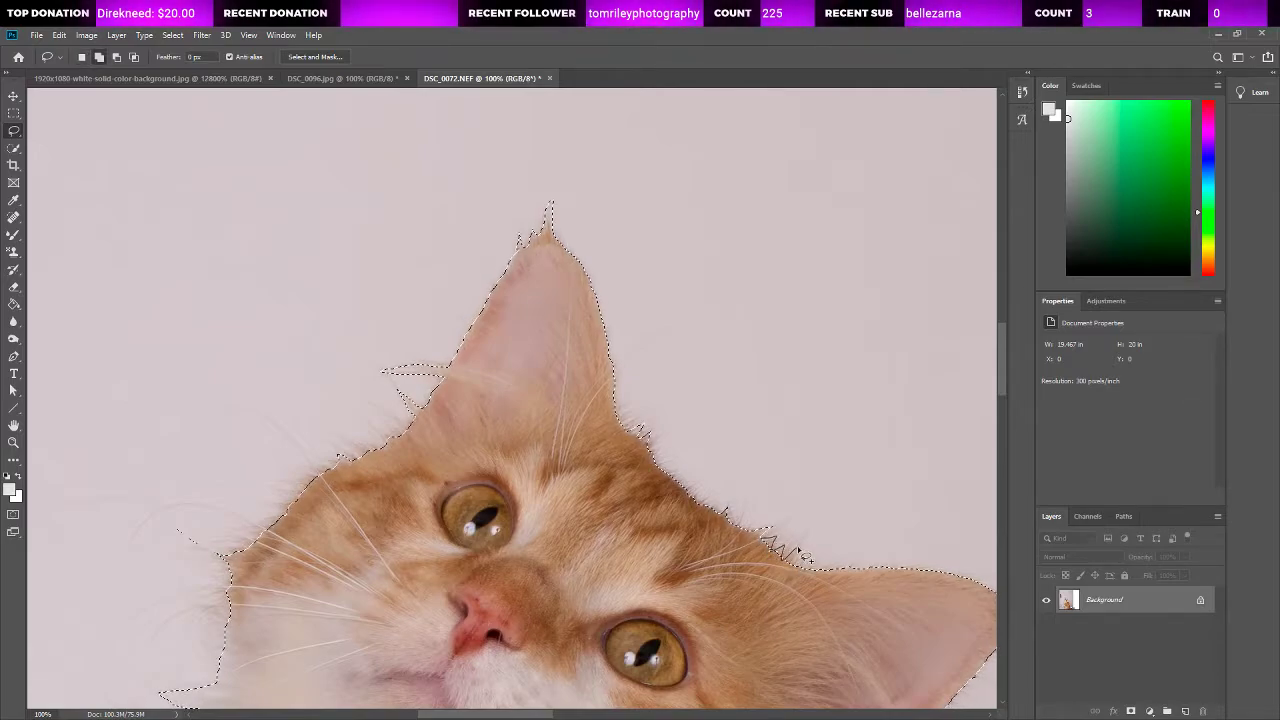
Step: Refine the selection's edge between the fur tufts along the cat's white chest
scroll(387, 494, down, 5)
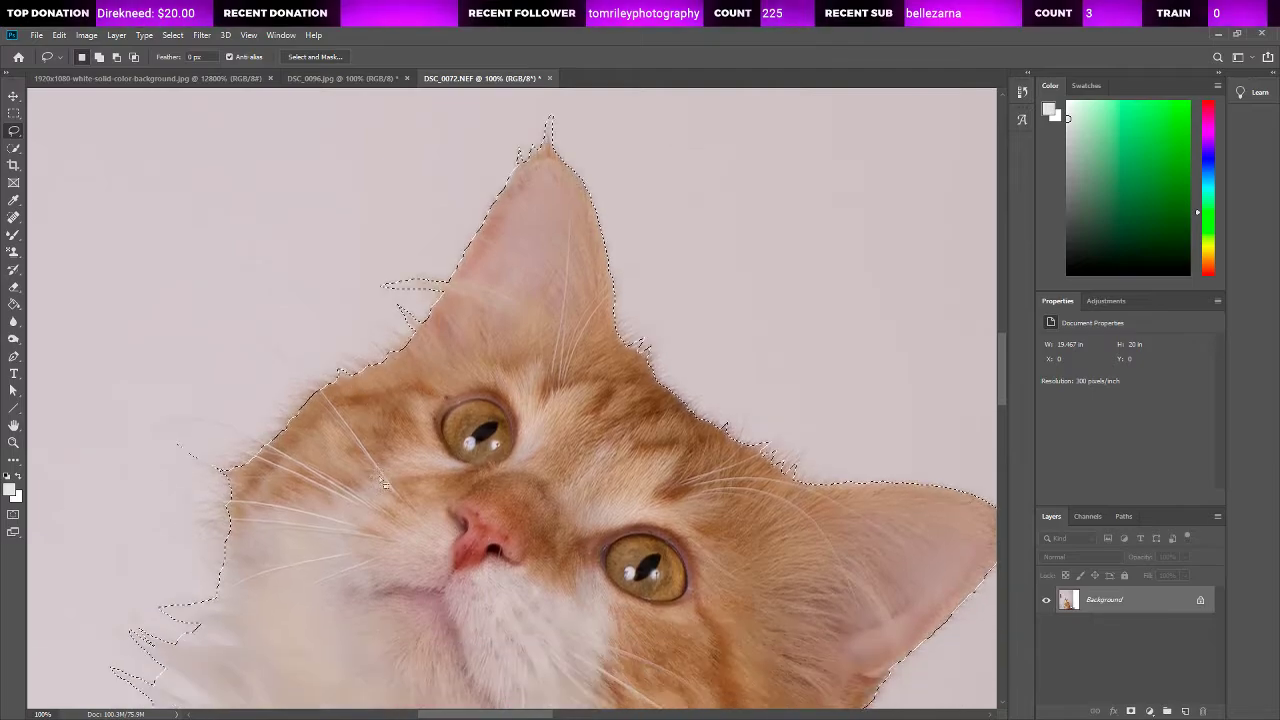
scroll(387, 494, down, 1)
drag(160, 495, 194, 524)
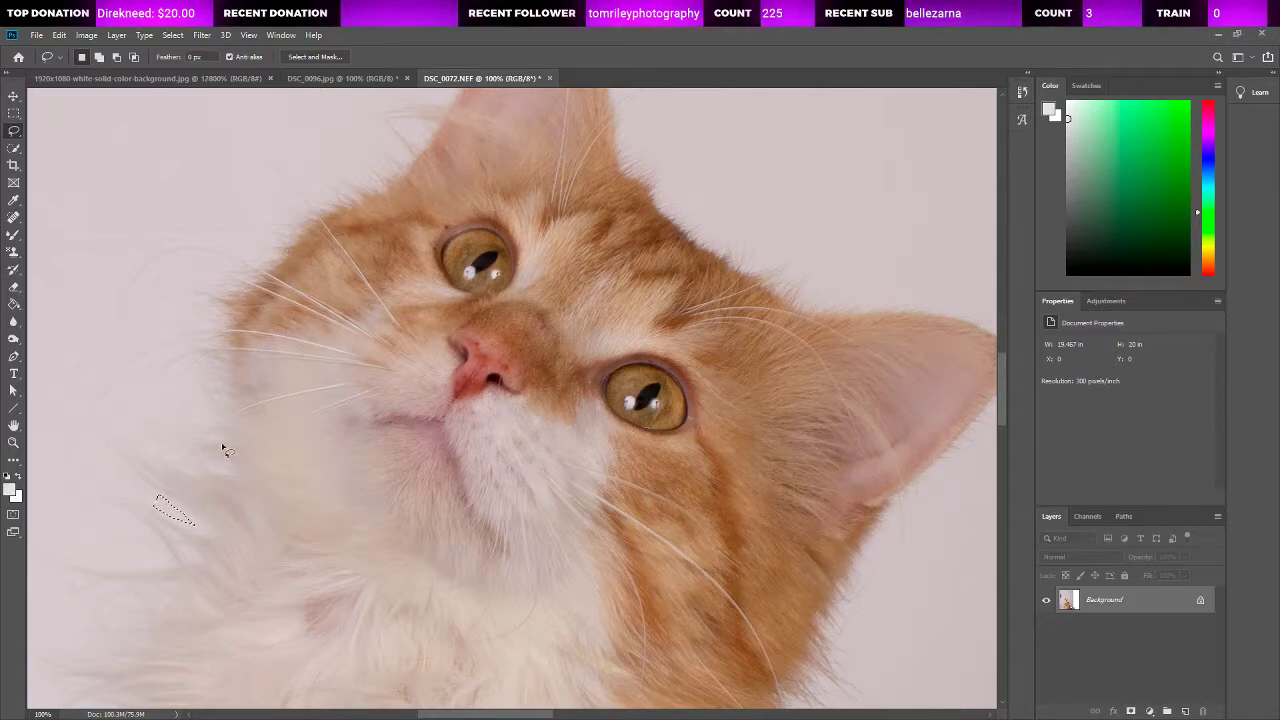
key(ctrl+z)
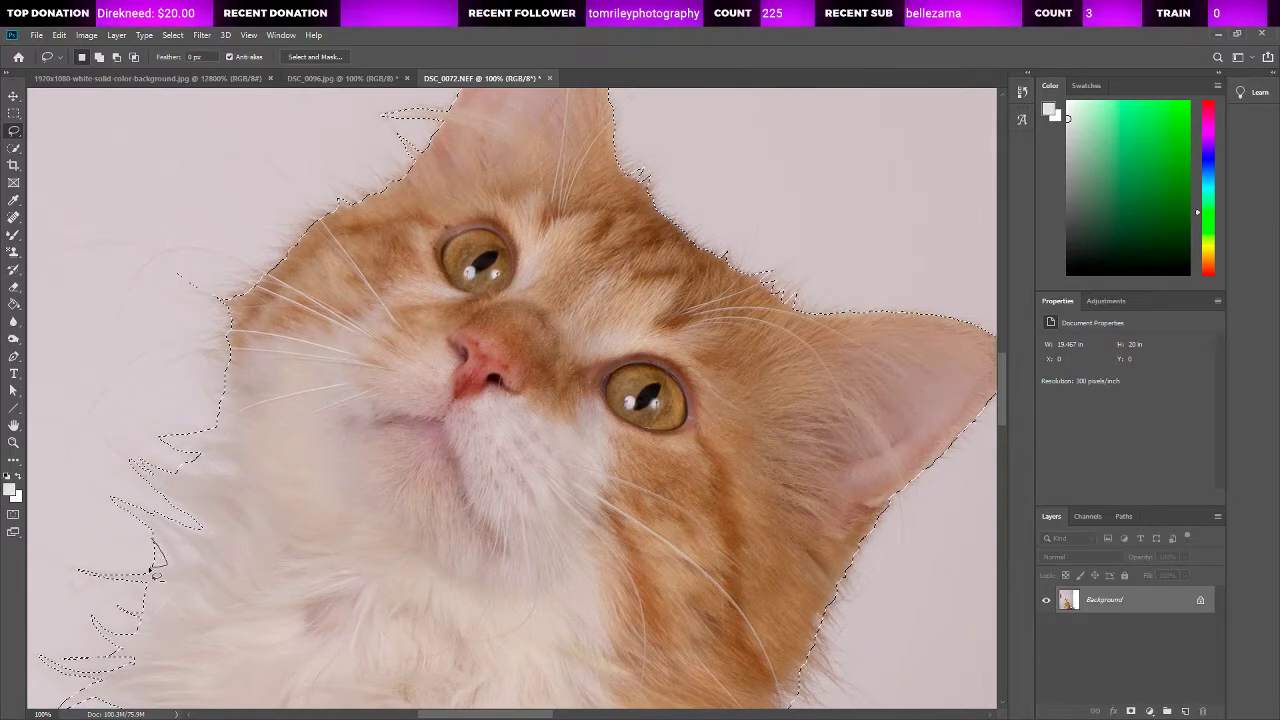
scroll(160, 615, down, 2)
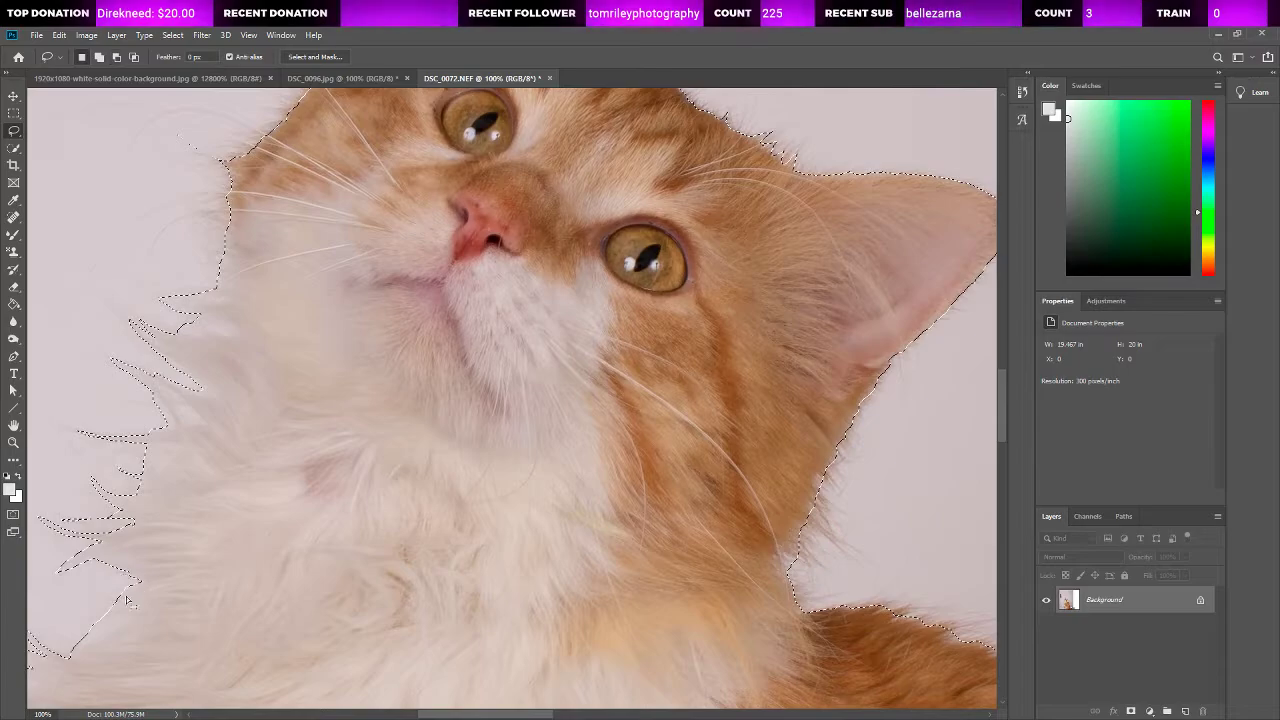
Step: Refine the cat selection in Select and Mask with a 149 px radius, Smart Radius on, smooth 6 and feather 1.2 px, output to selection
key(z)
alt+click(229, 388)
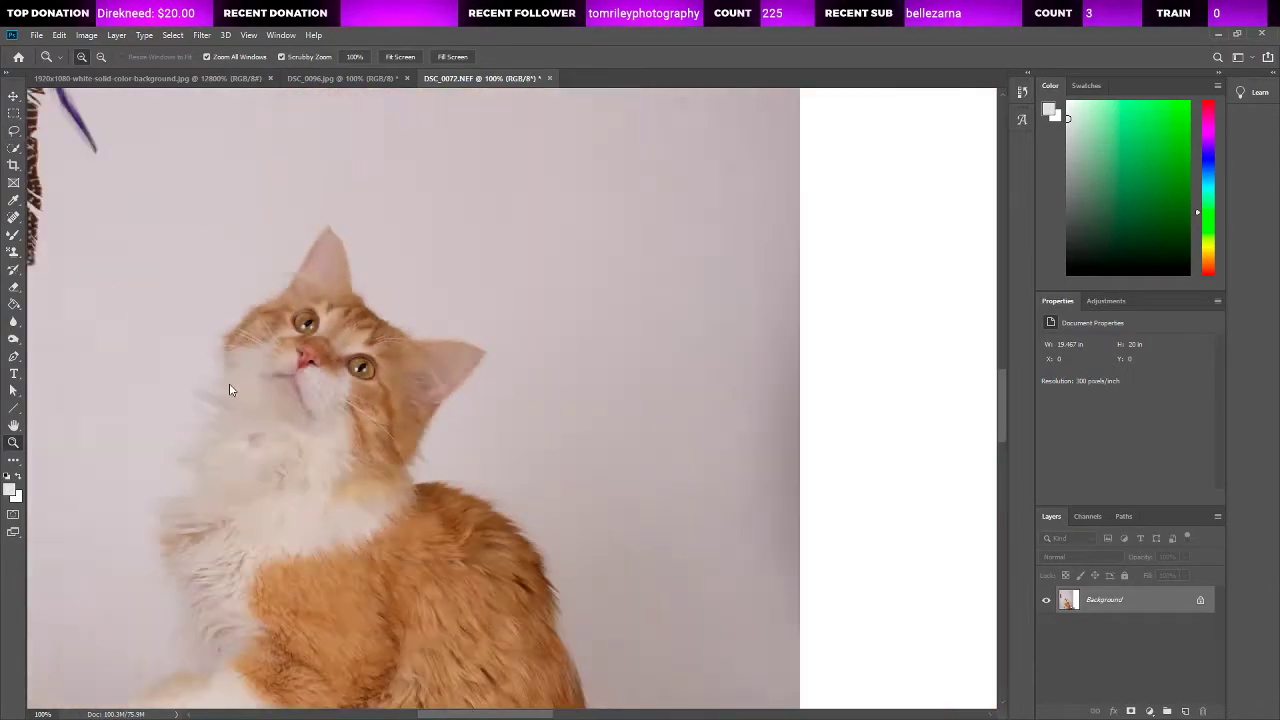
key(ctrl+0)
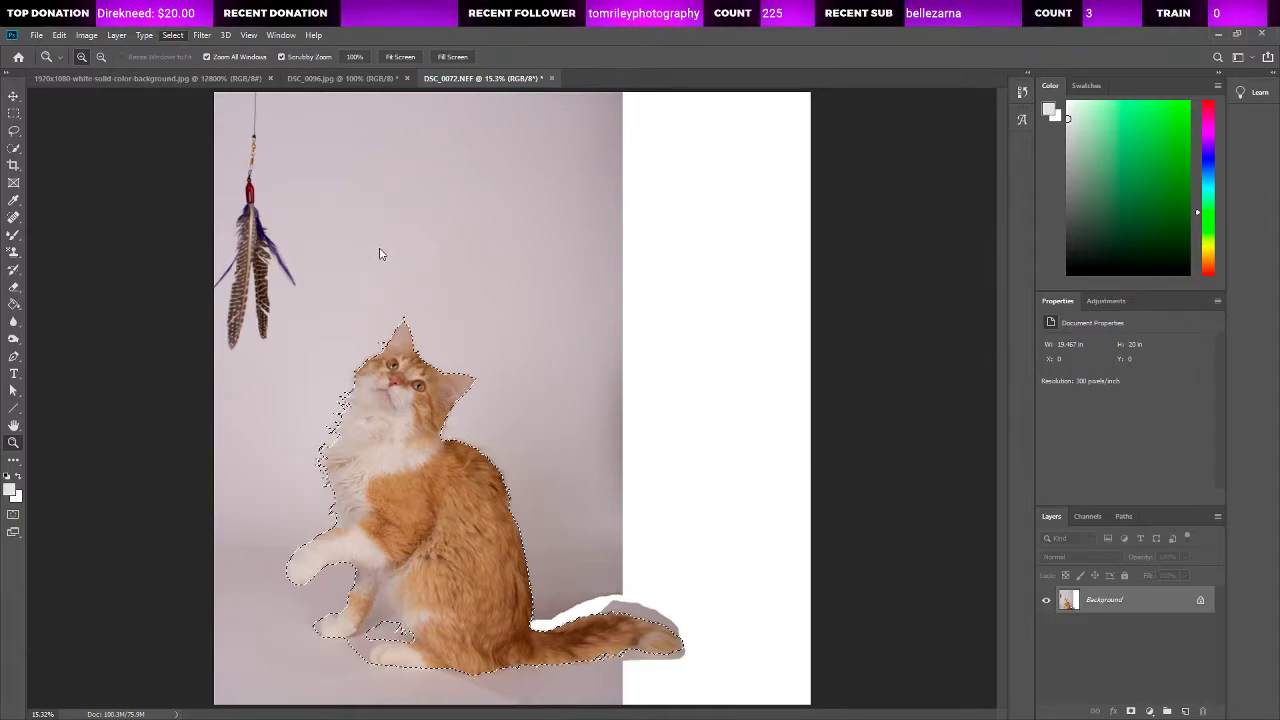
key(alt+ctrl+r)
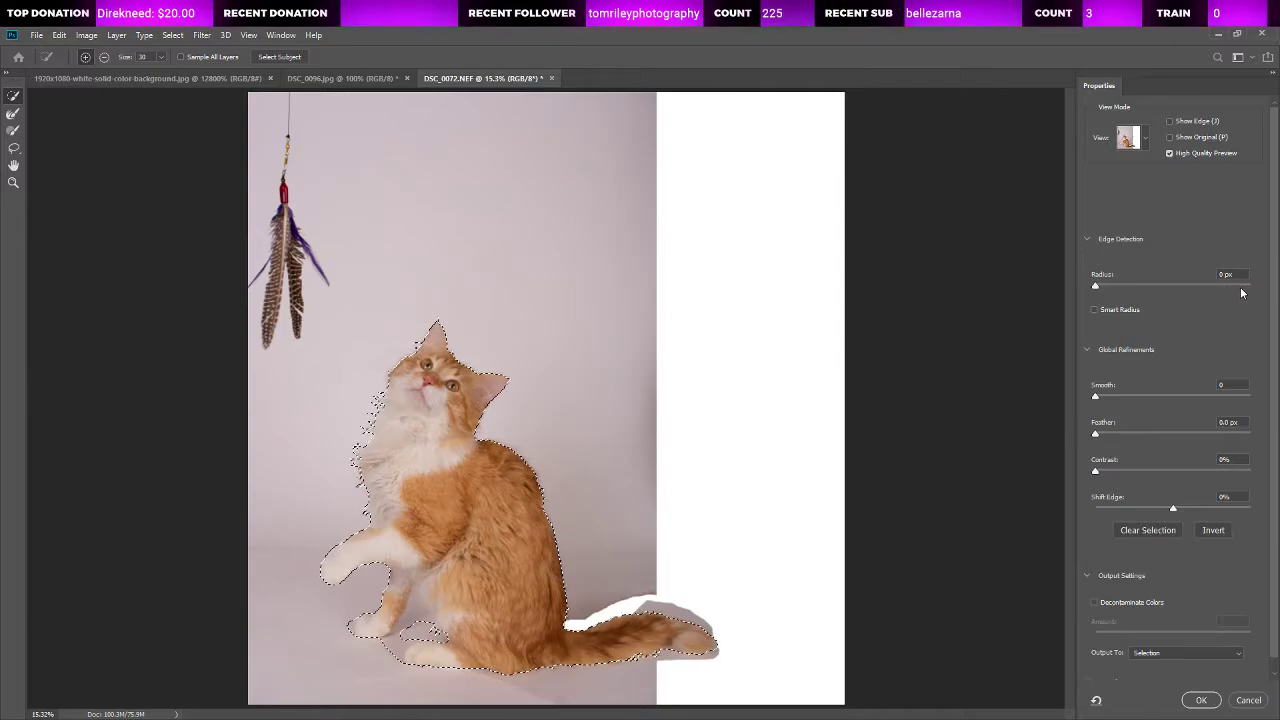
drag(1241, 287, 1242, 287)
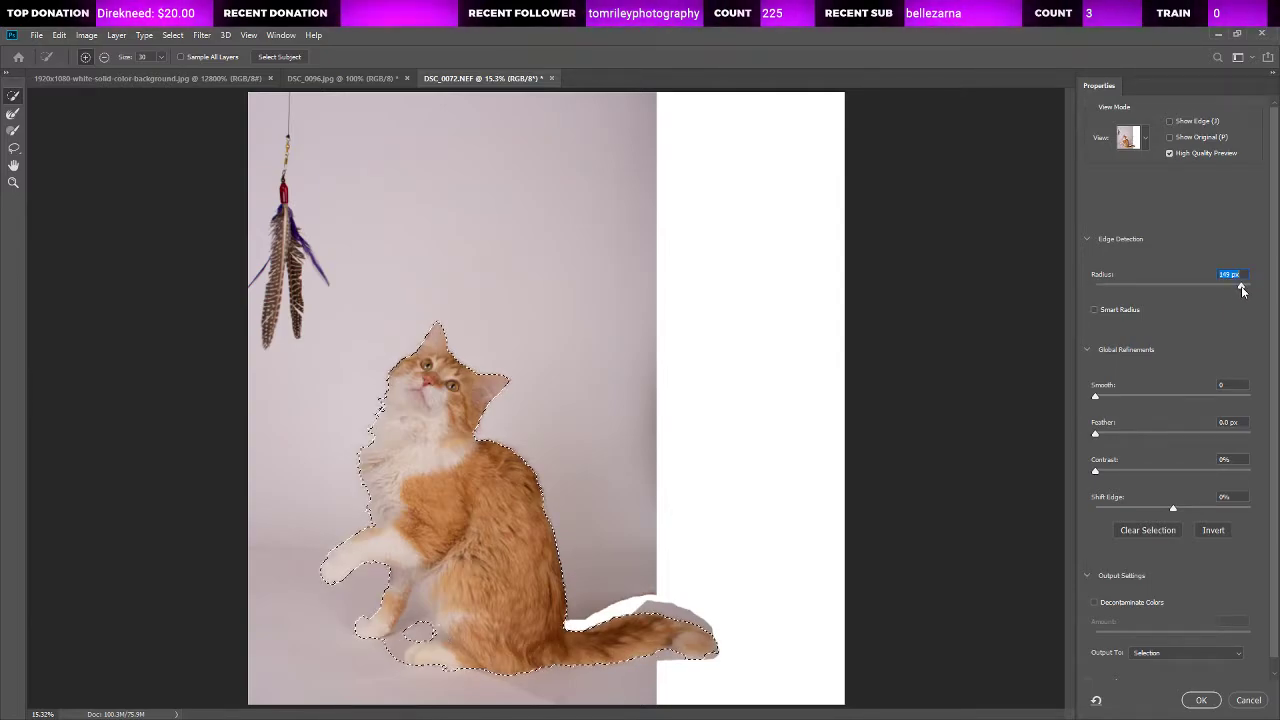
click(1102, 308)
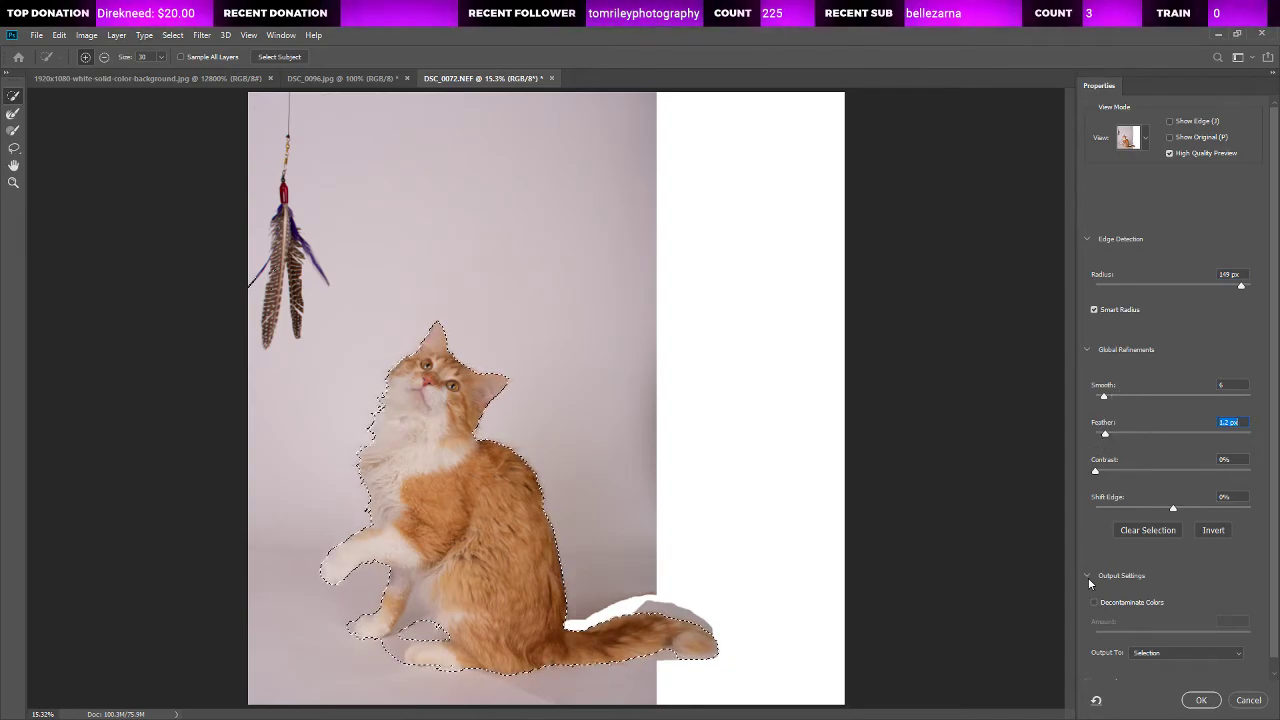
click(1202, 700)
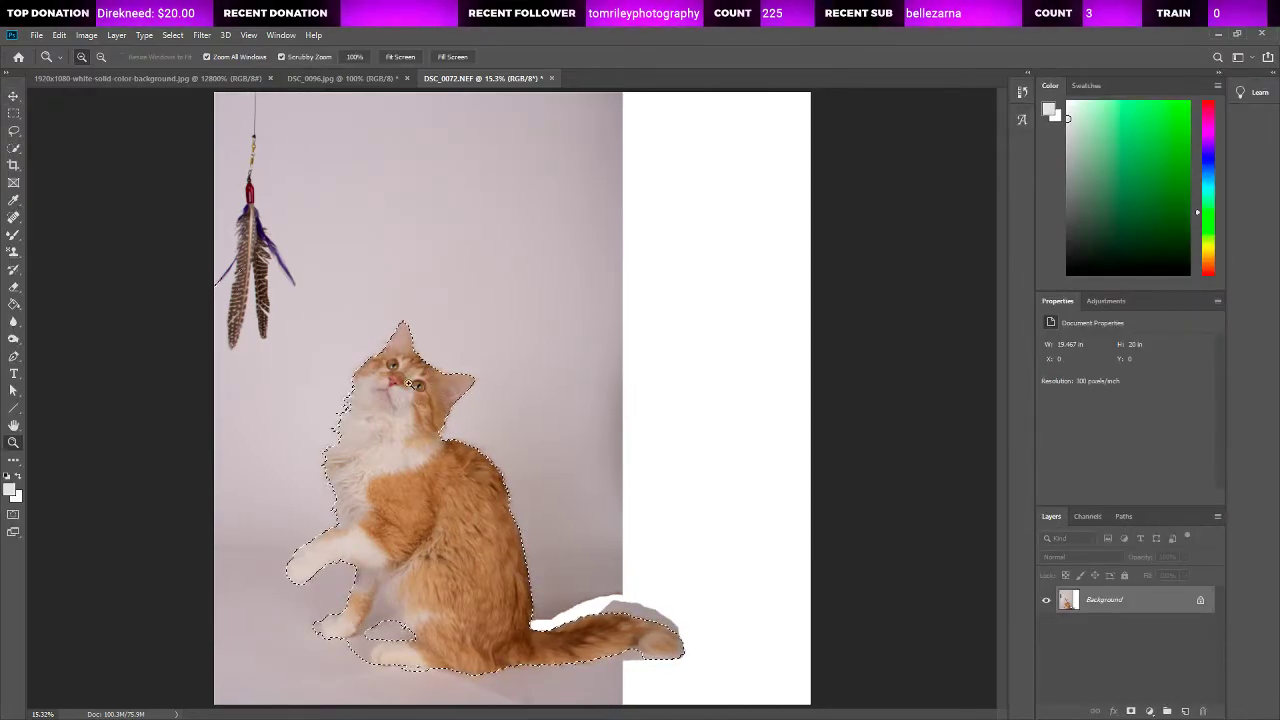
Step: Copy the entire white background image and paste it into the cat photo outside the cat selection
click(170, 77)
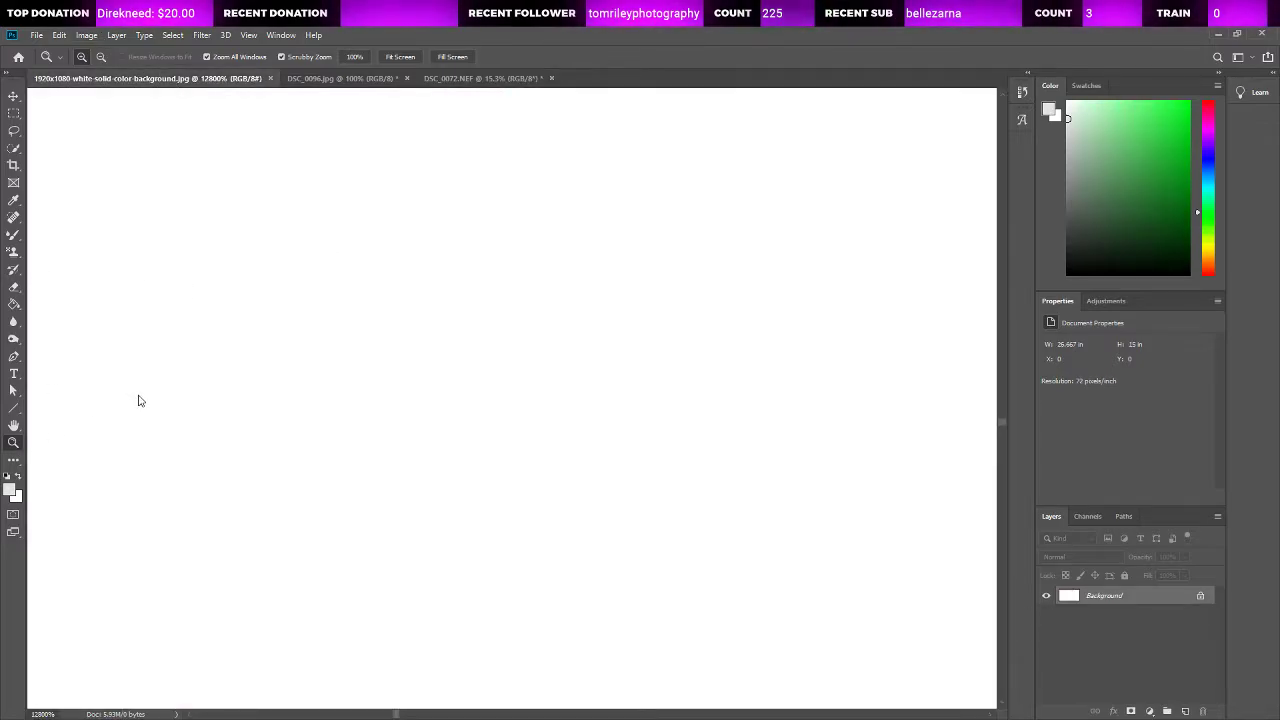
key(ctrl+0)
key(ctrl+a)
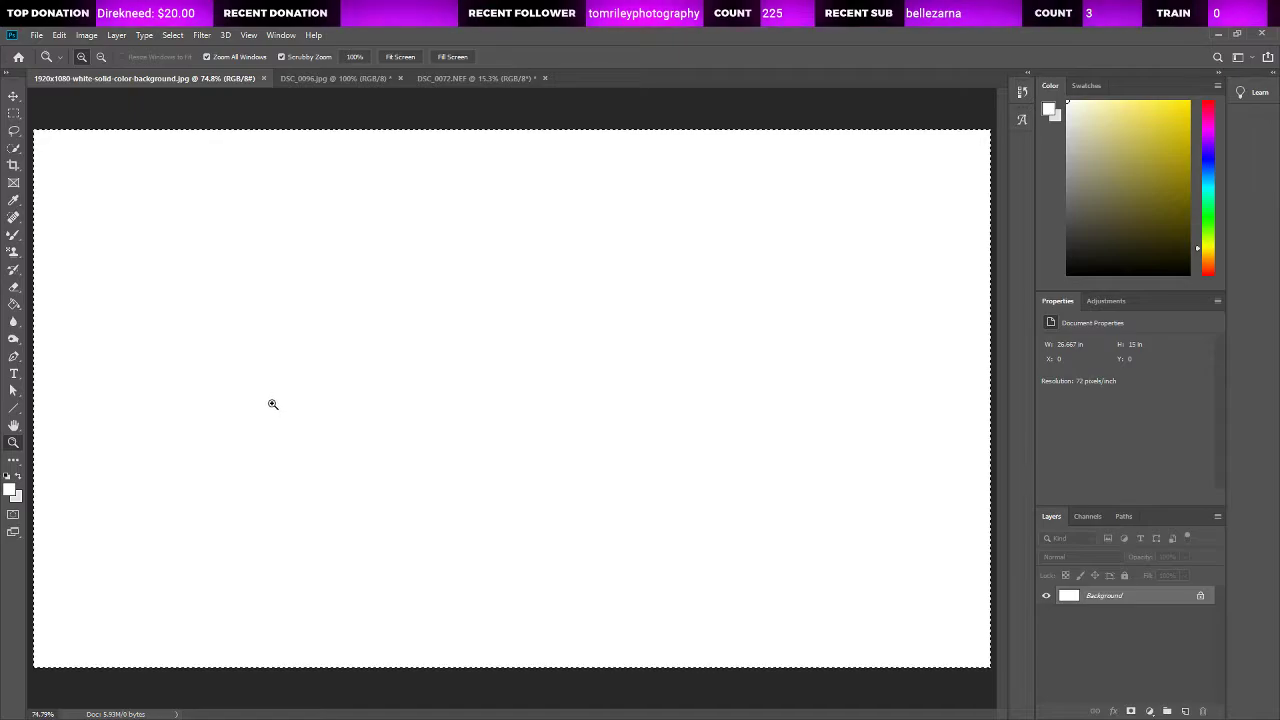
drag(278, 405, 613, 328)
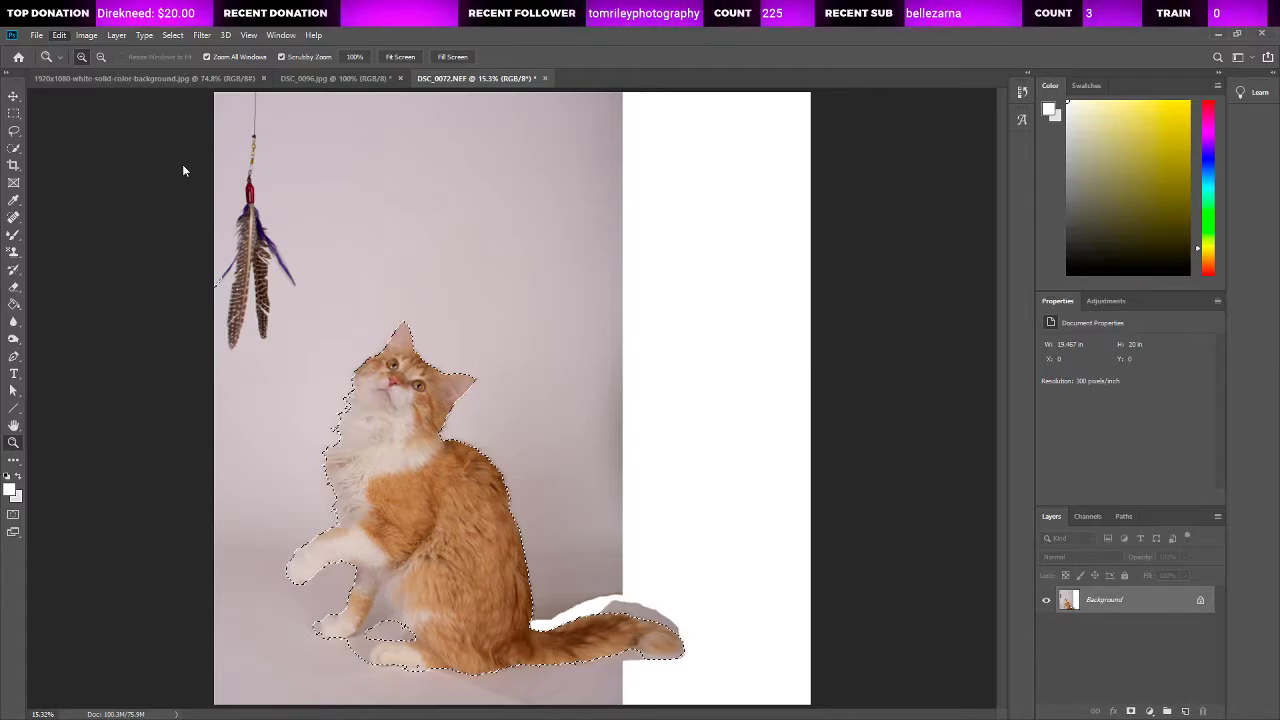
click(246, 210)
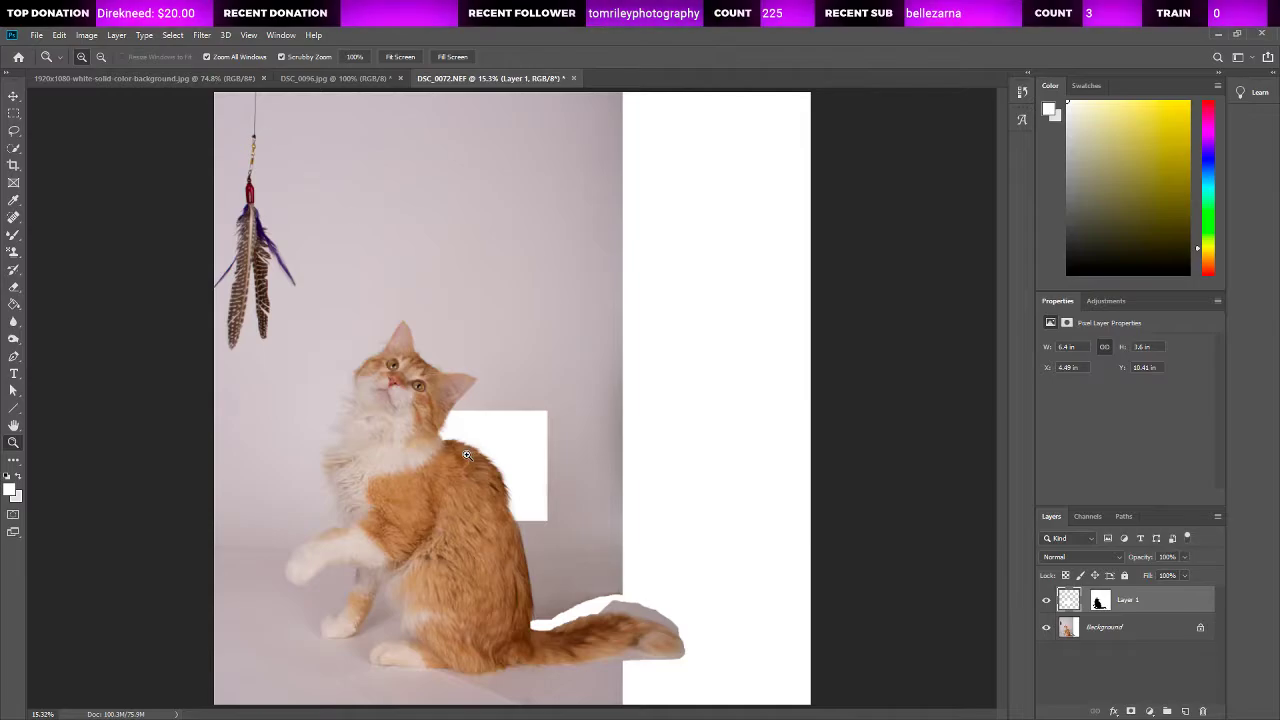
Step: Enlarge the pasted white layer proportionally to about 627% so that it covers the whole canvas around the cat
scroll(469, 455, up, 5)
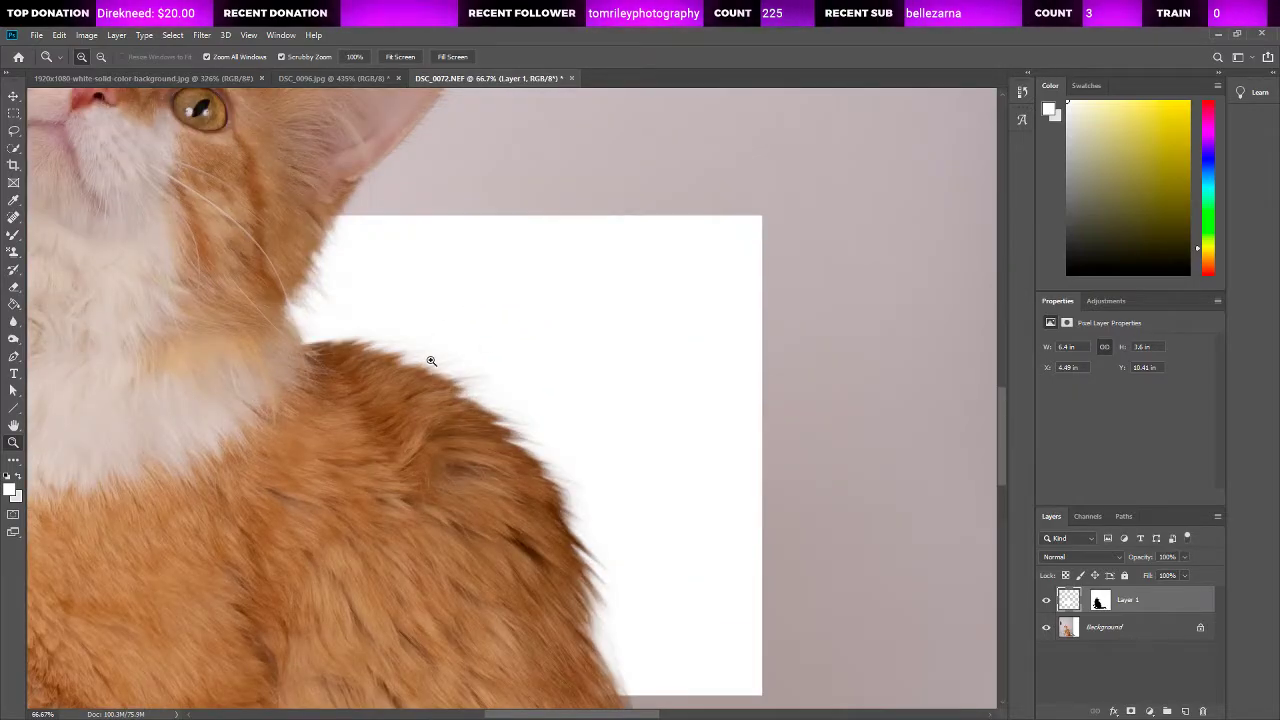
scroll(431, 360, up, 1)
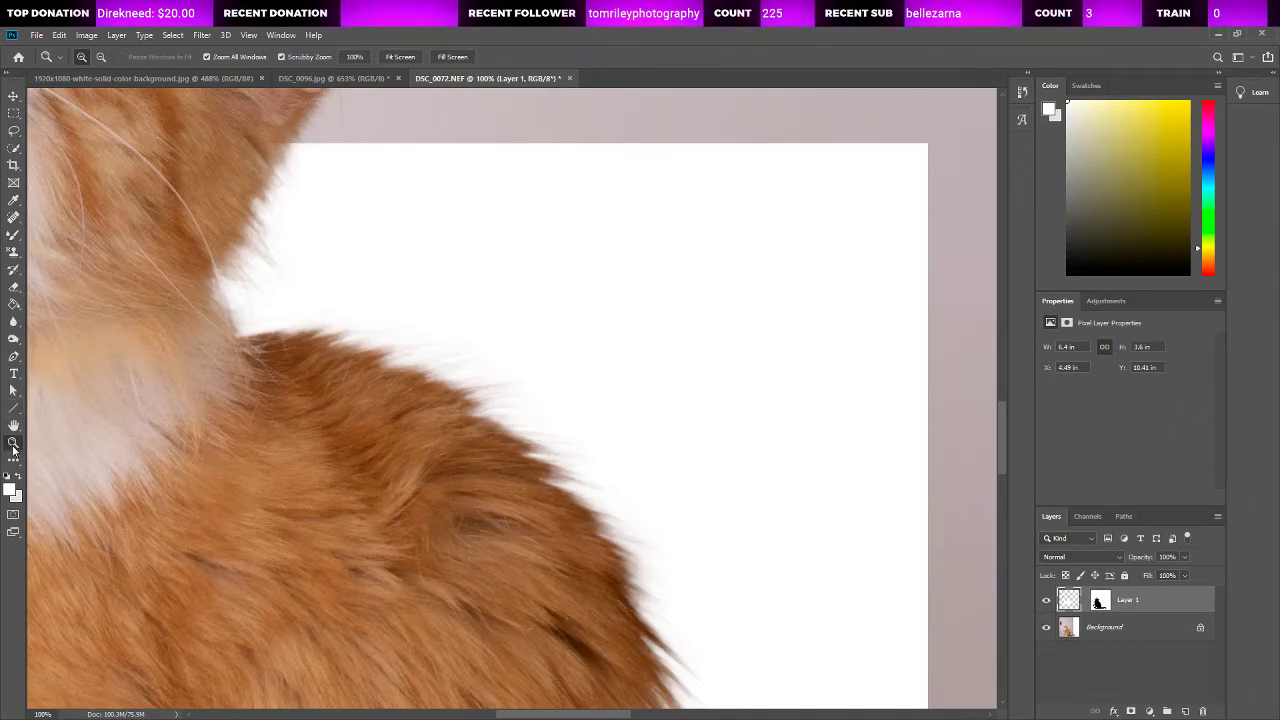
key(ctrl+0)
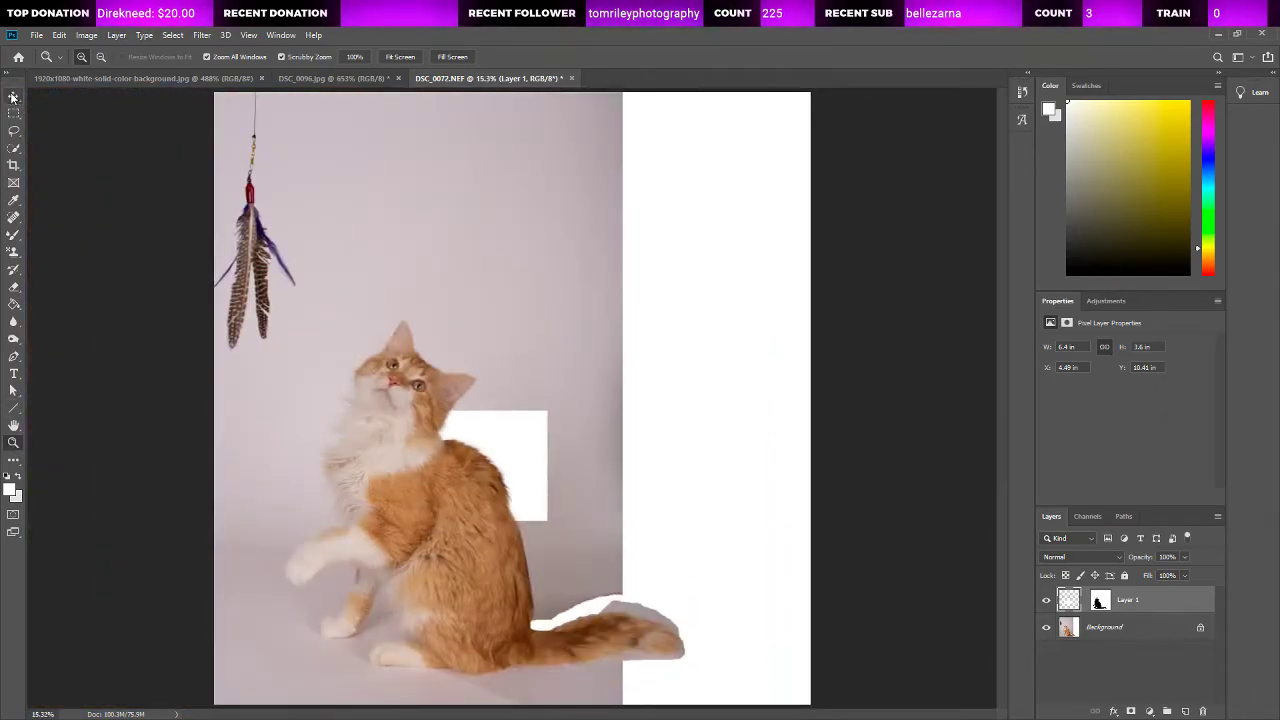
click(13, 96)
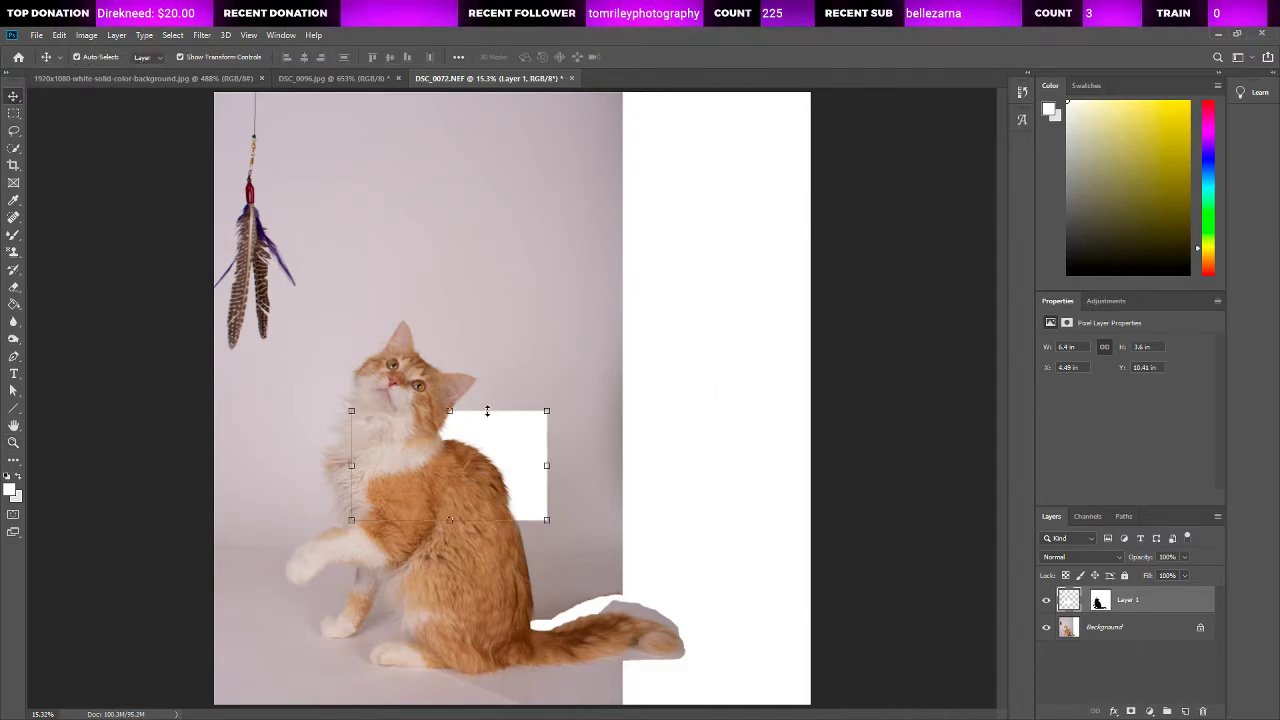
drag(601, 372, 822, 218)
drag(351, 249, 121, 119)
drag(480, 118, 480, 51)
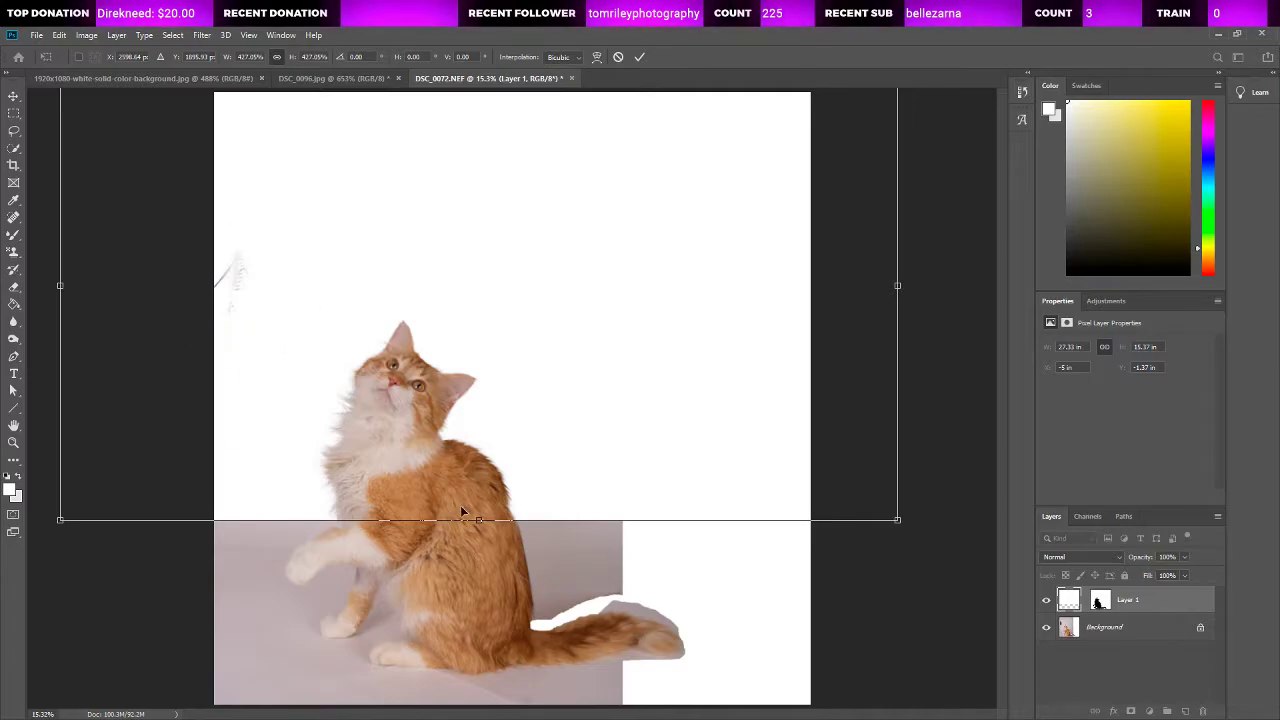
drag(479, 522, 713, 669)
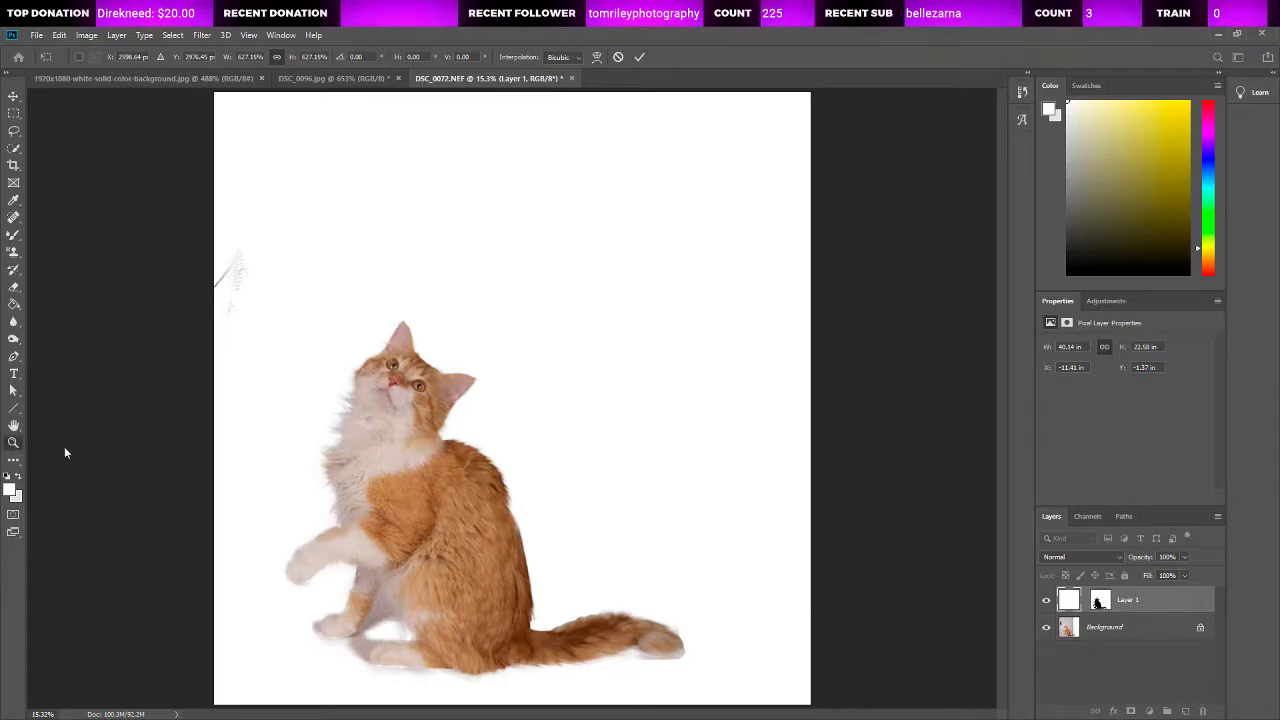
Step: Merge the white layer down into the Background layer
click(389, 365)
click(387, 365)
click(375, 366)
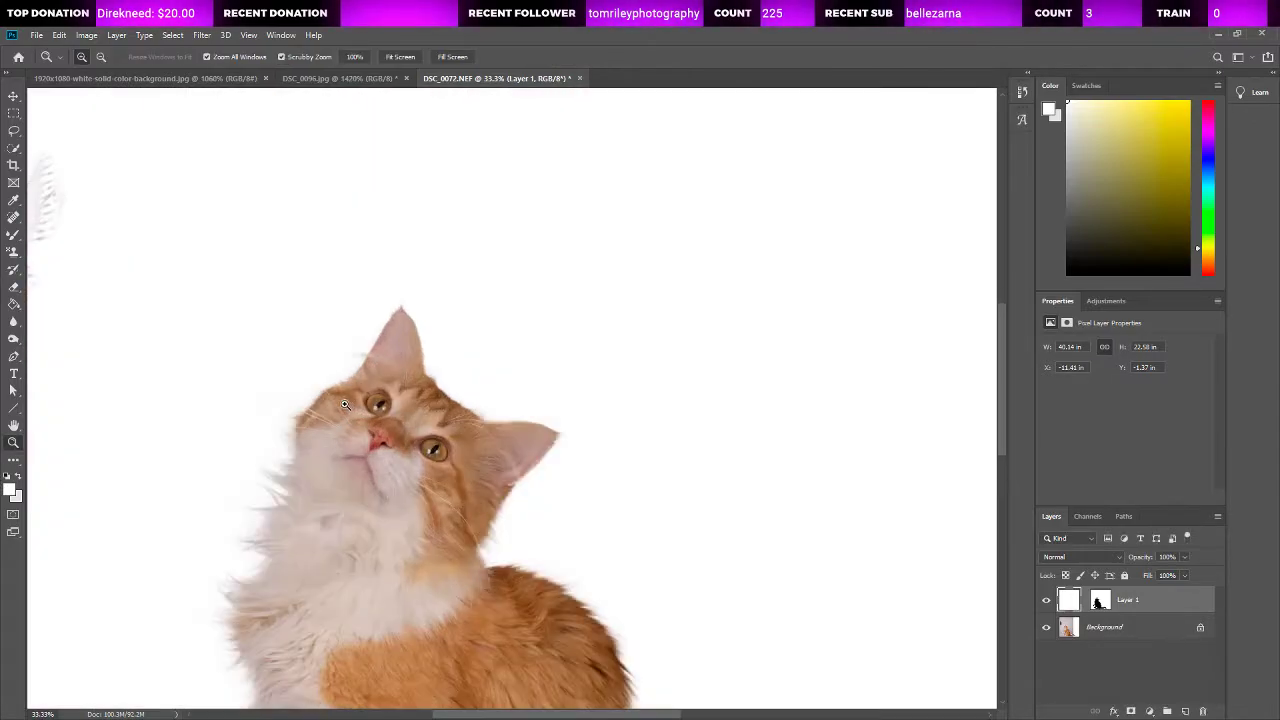
click(338, 405)
click(345, 405)
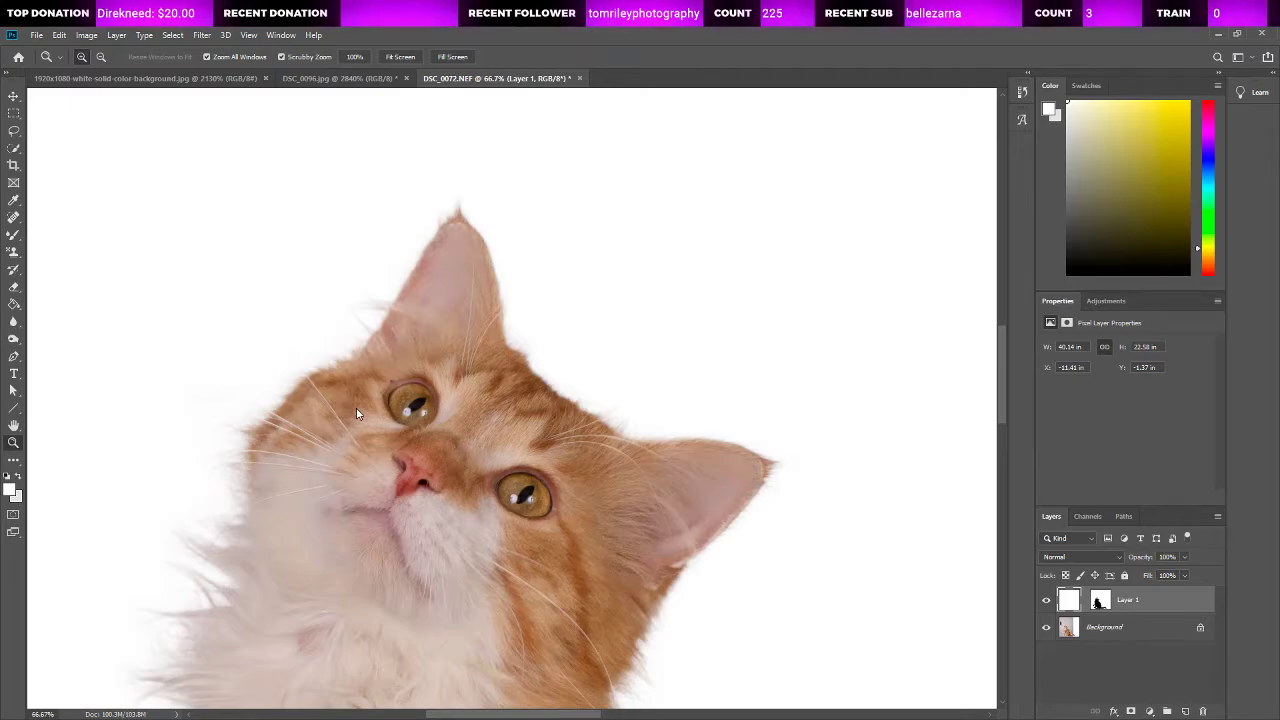
key(ctrl+0)
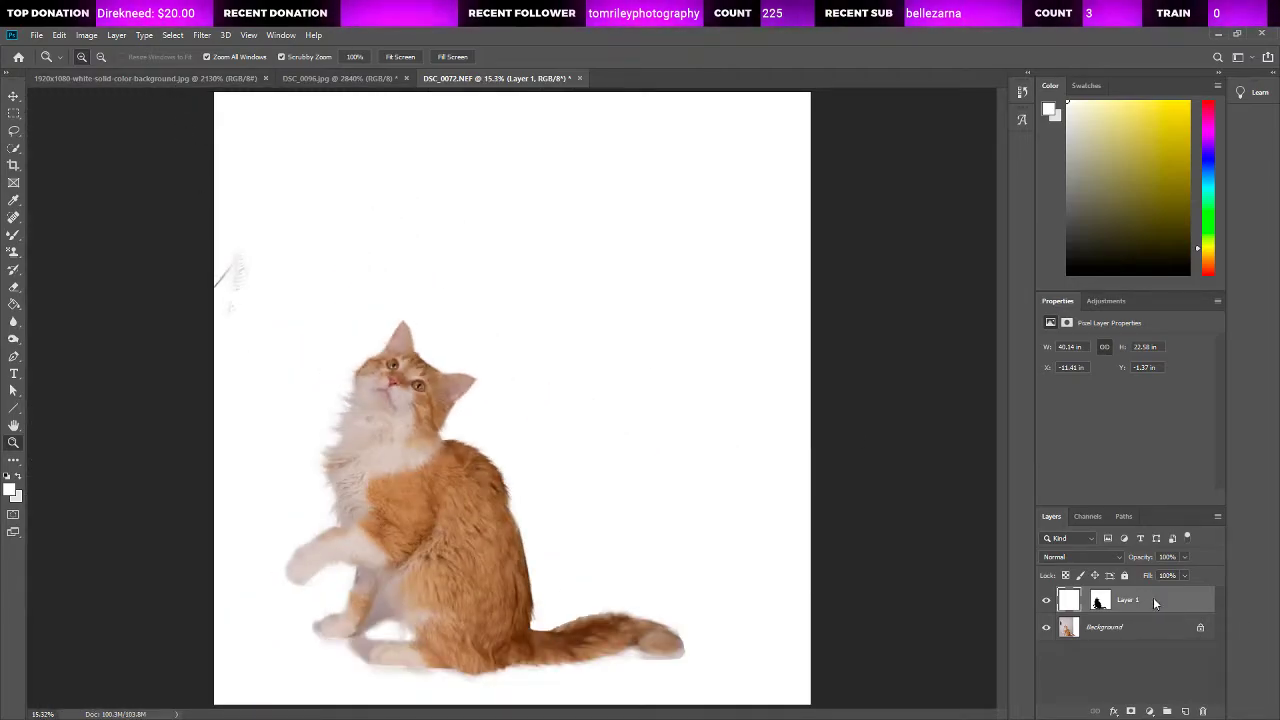
key(ctrl+e)
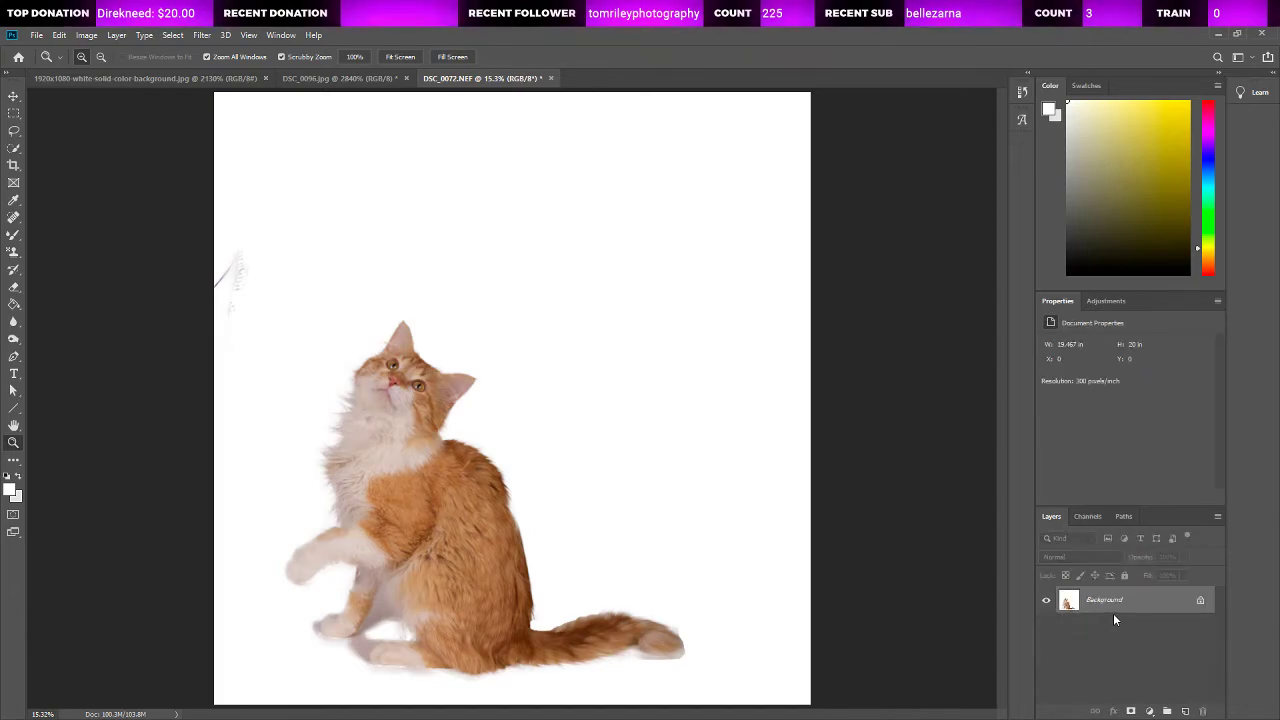
Step: Outline the leftover feather-toy traces at the edge of the photo with a lasso selection
triple_click(260, 297)
click(112, 286)
click(13, 132)
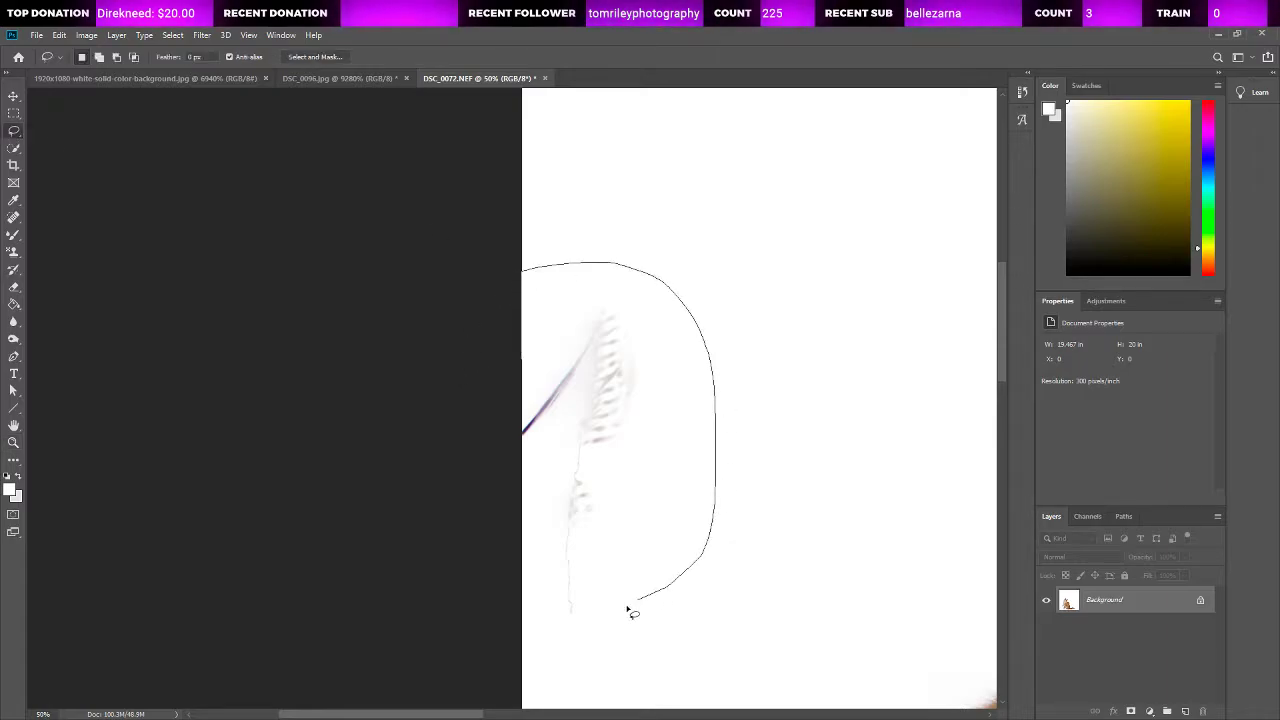
drag(406, 425, 497, 331)
key(ctrl+BackSpace)
key(ctrl+d)
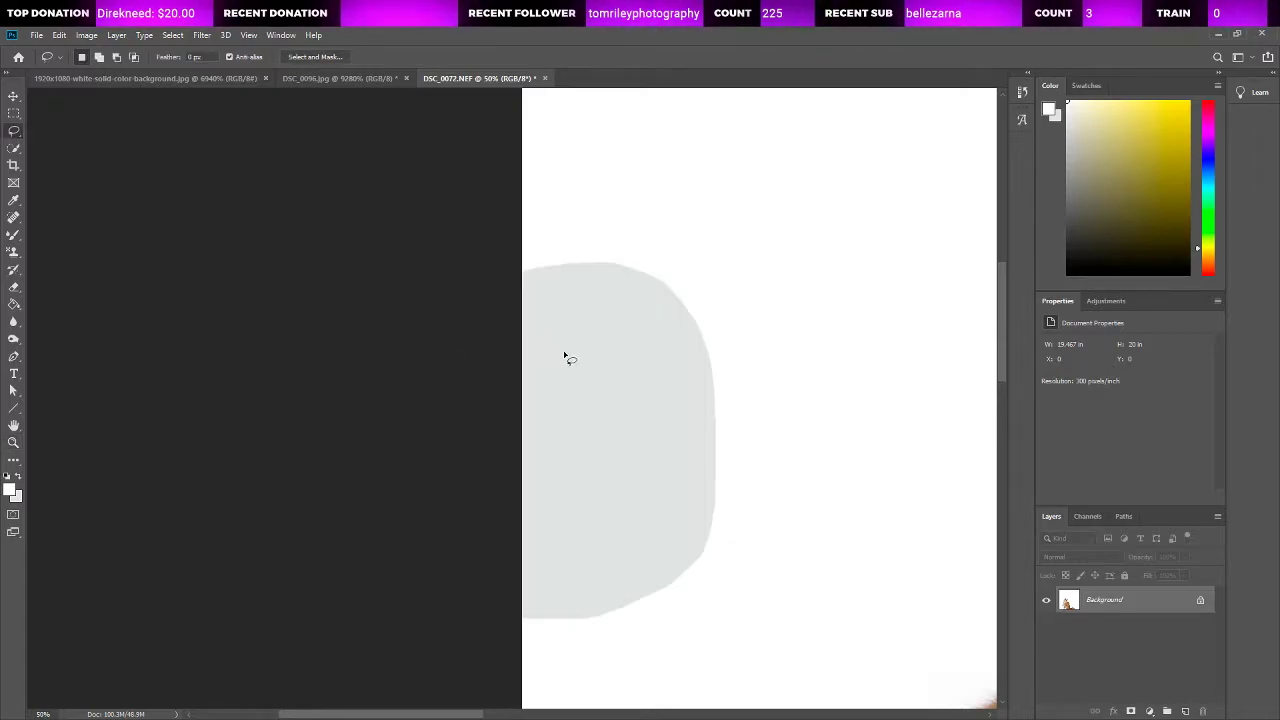
key(ctrl+z)
key(ctrl+z)
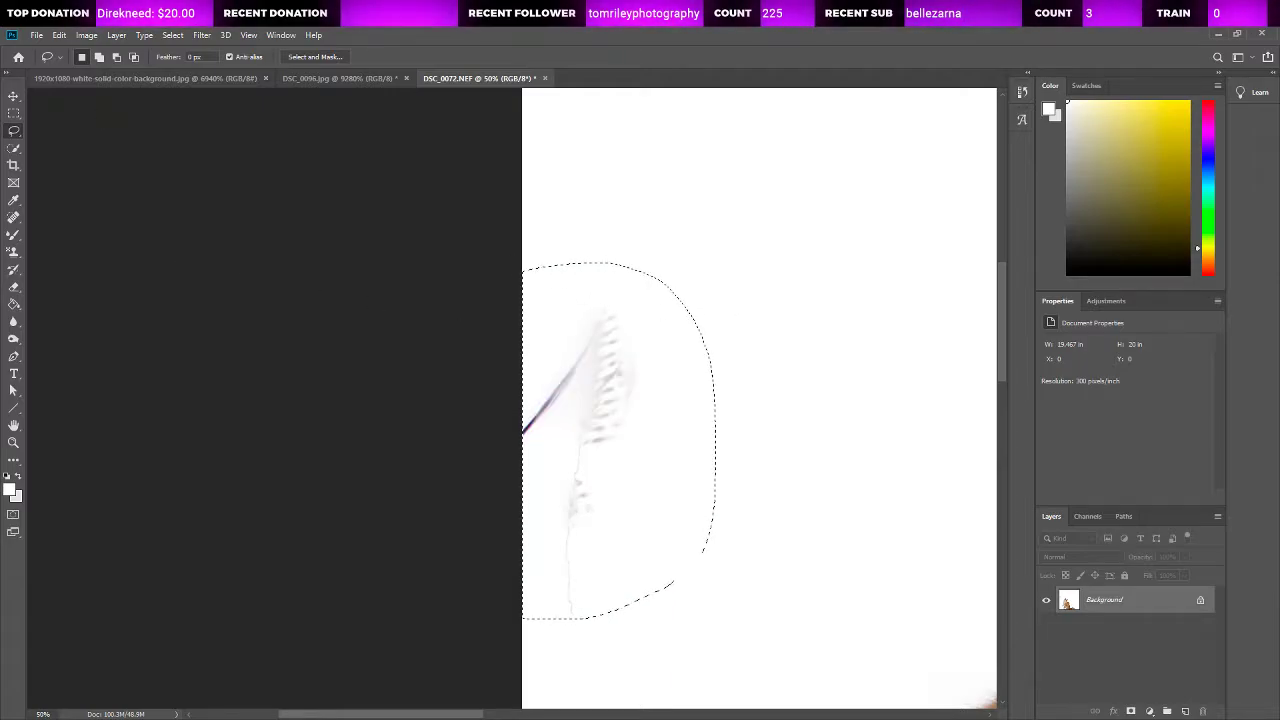
Step: Paint over the leftover feather-toy traces with the content-aware Spot Healing Brush and clear the selection
click(13, 148)
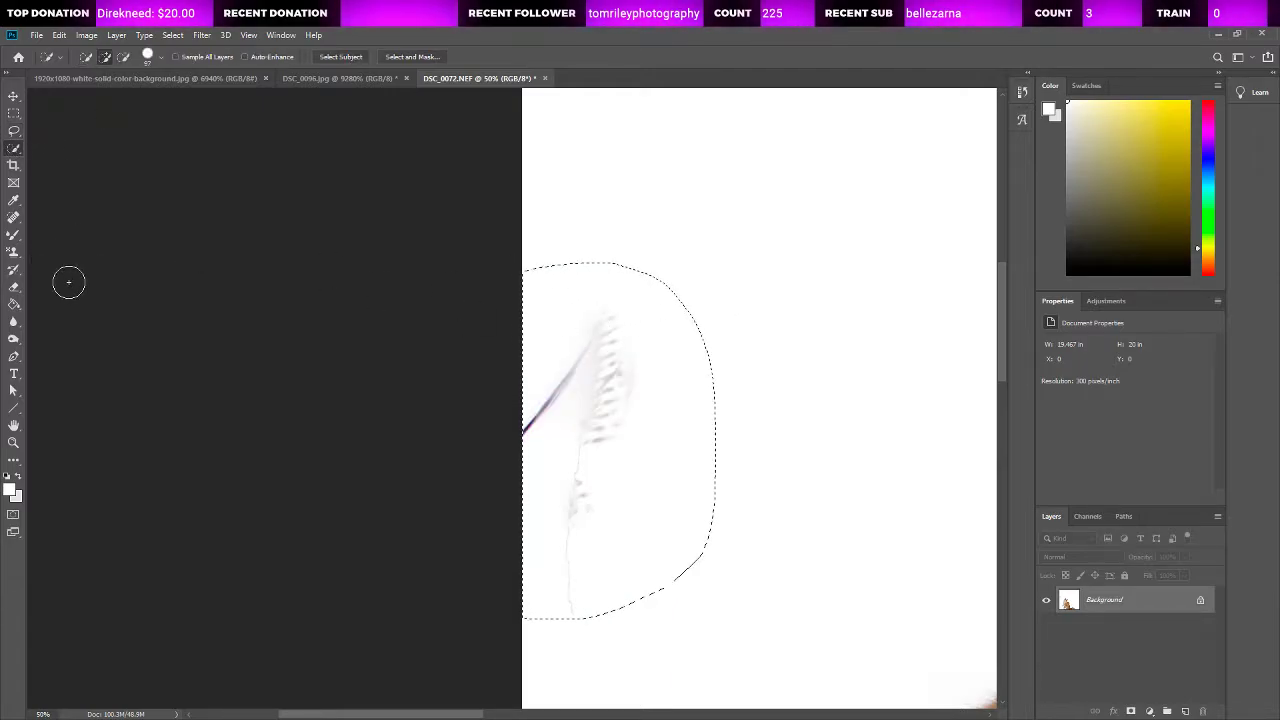
click(16, 218)
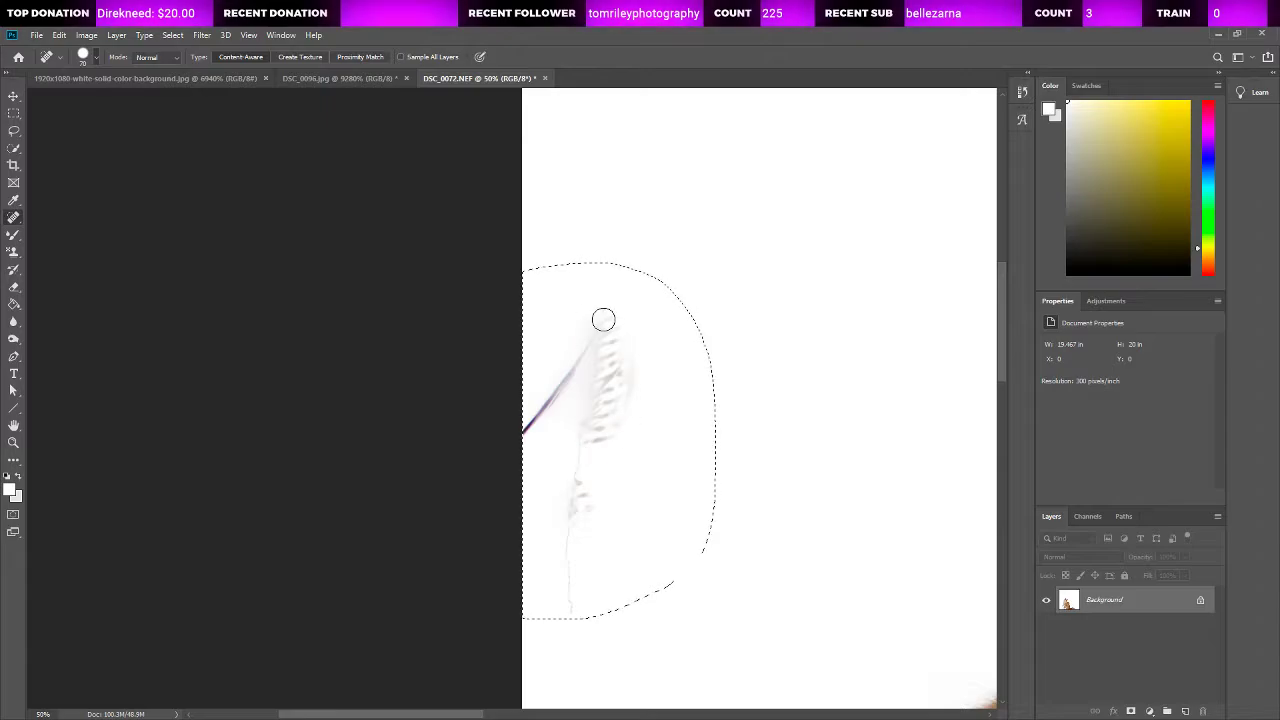
mouse_move(606, 313)
mouse_down()
mouse_move(504, 439)
mouse_move(598, 328)
mouse_move(580, 422)
mouse_move(610, 329)
mouse_move(597, 456)
mouse_move(644, 337)
mouse_move(612, 424)
mouse_move(518, 587)
mouse_move(566, 517)
mouse_move(573, 443)
mouse_move(566, 612)
mouse_up()
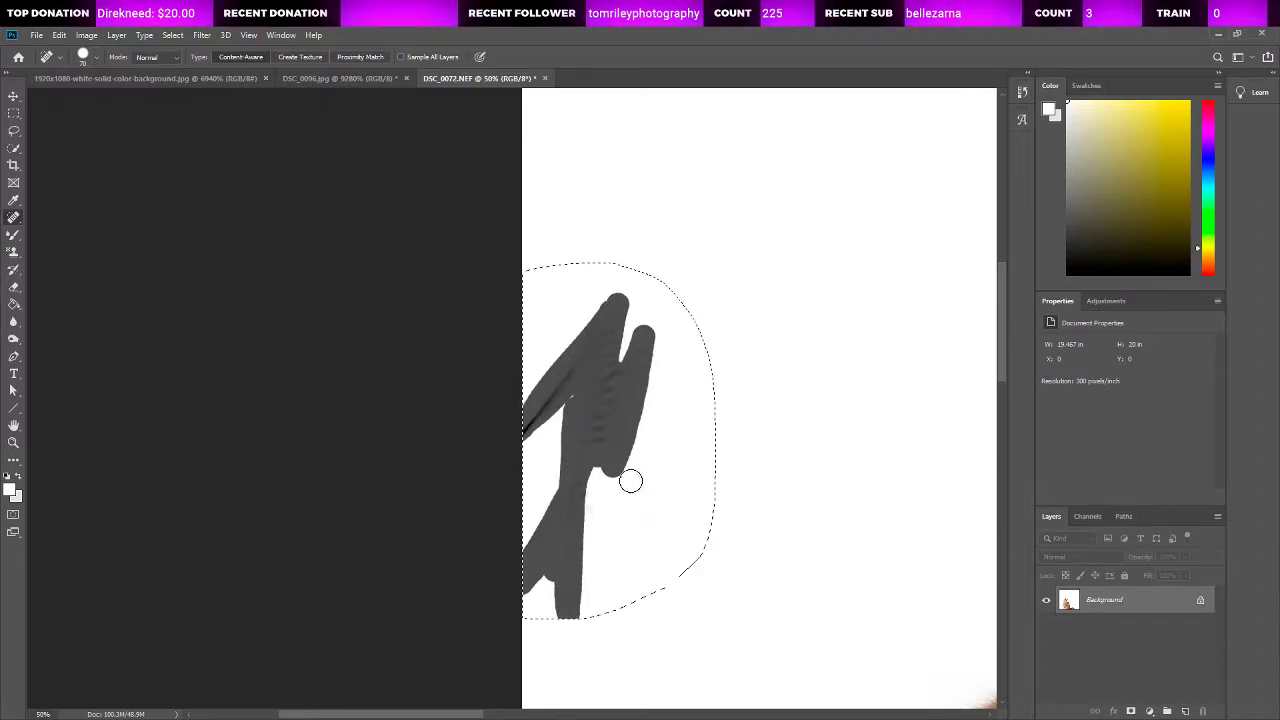
mouse_move(597, 462)
mouse_down()
mouse_move(586, 522)
mouse_move(580, 511)
mouse_up()
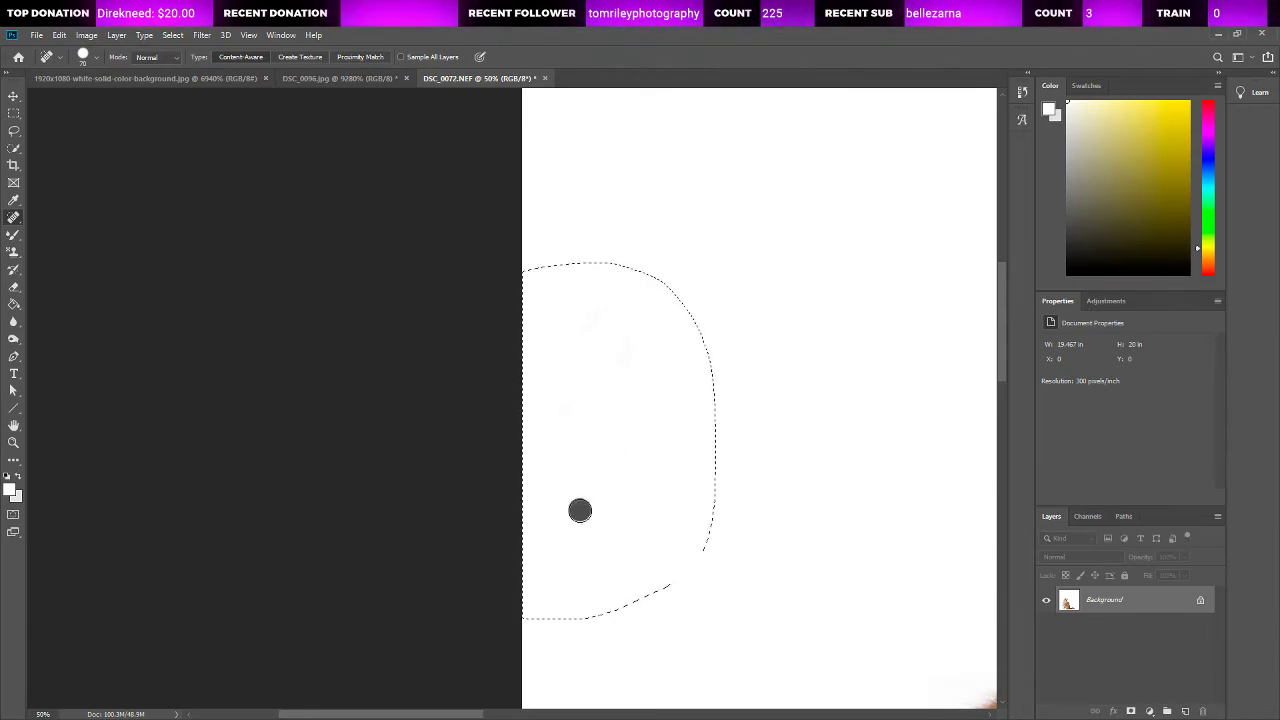
key(l)
key(ctrl+d)
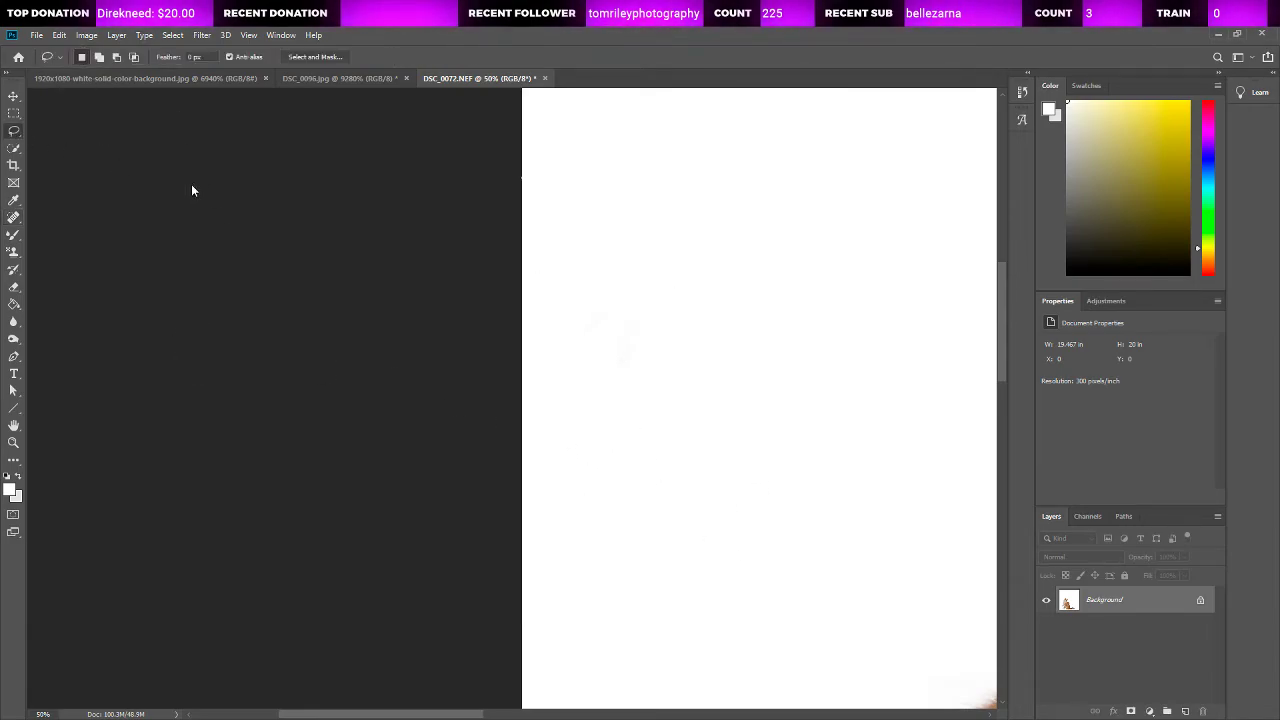
Step: Crop the empty white strip beside the cat's tail so that the canvas is about 15.9 in wide
click(17, 443)
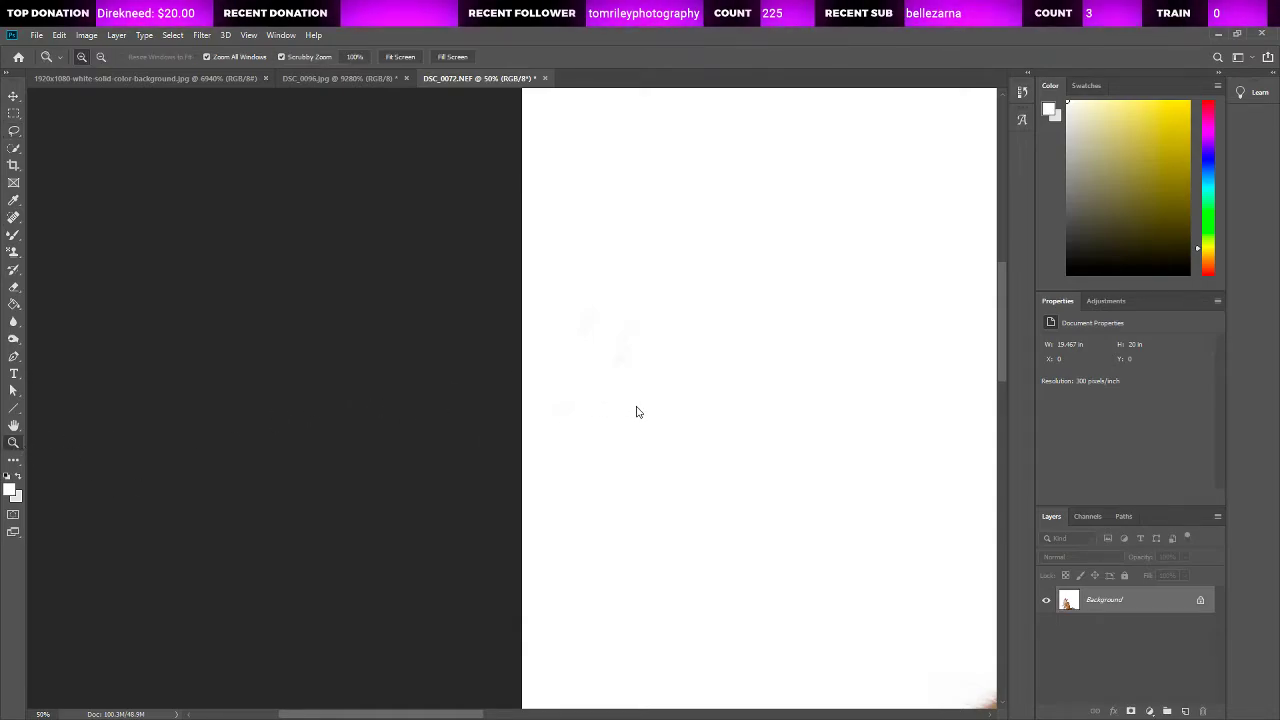
key(ctrl+0)
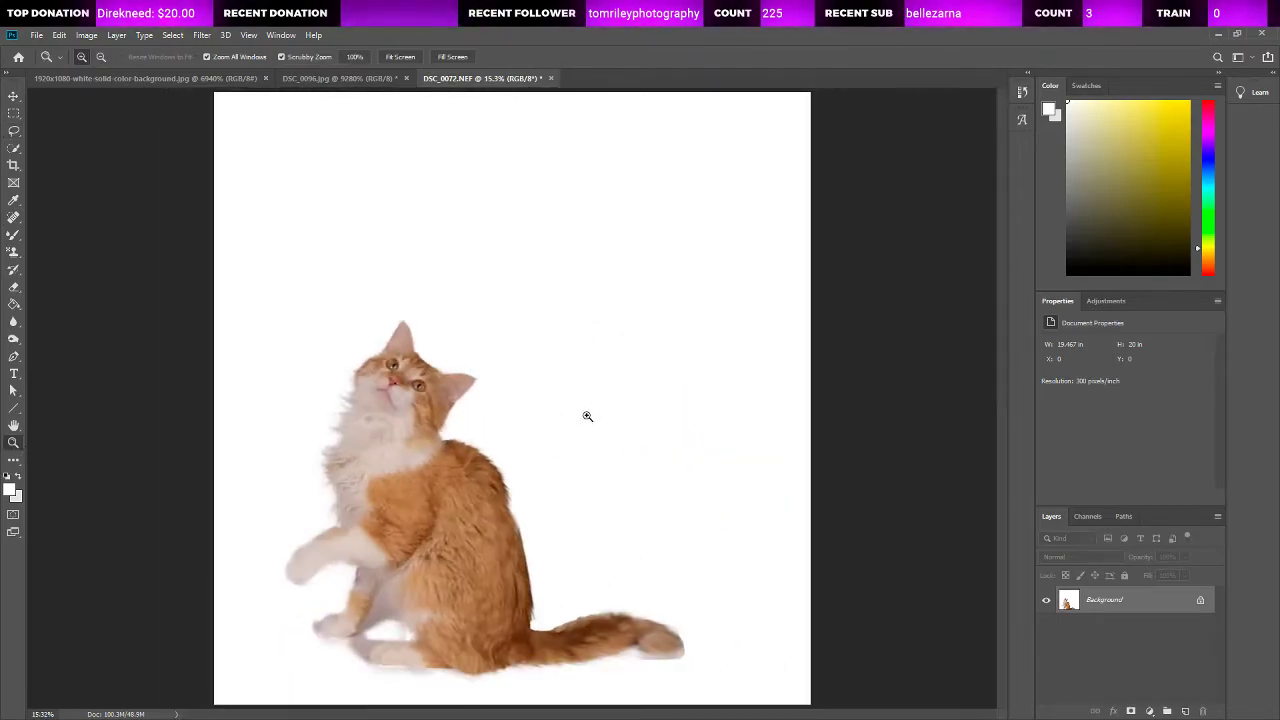
click(14, 166)
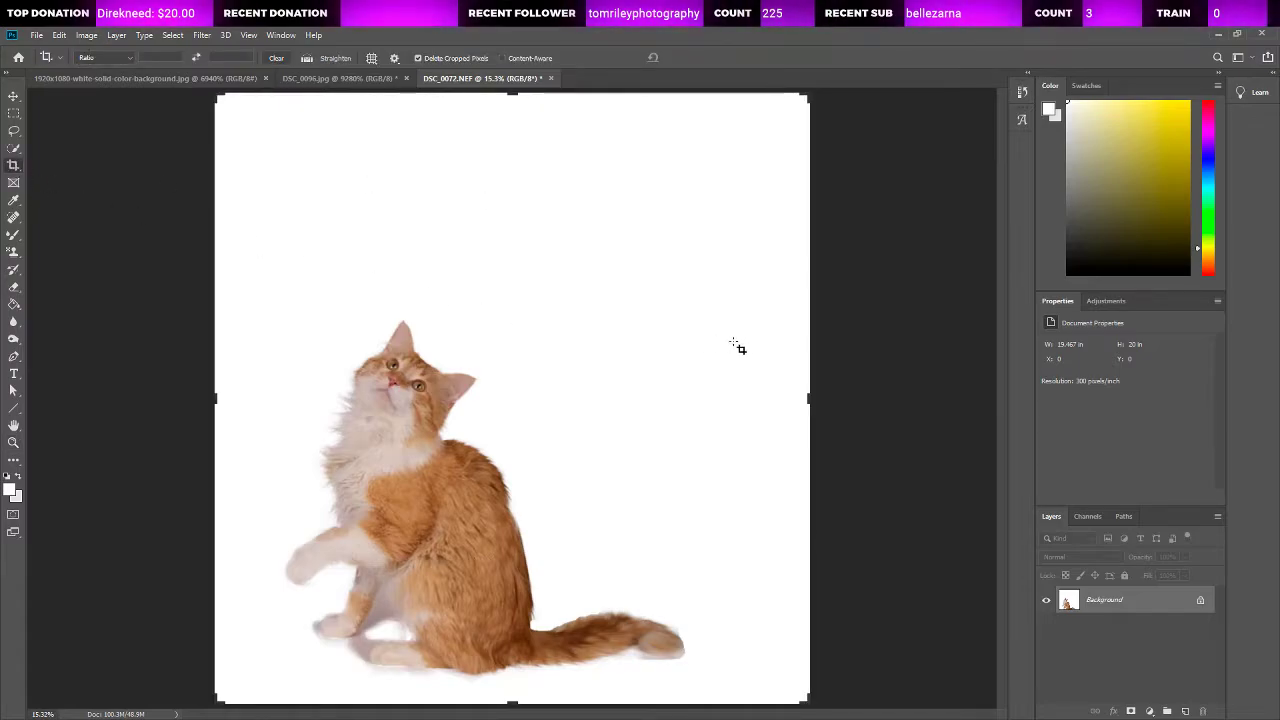
drag(811, 398, 753, 398)
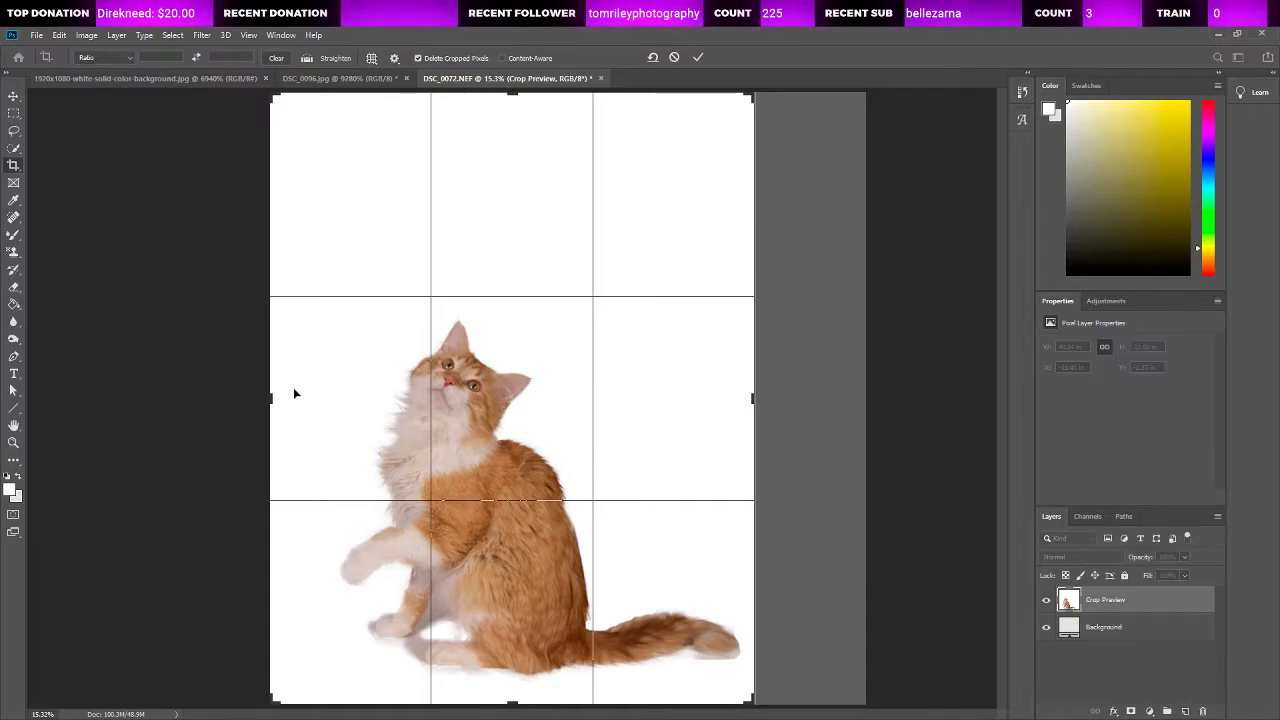
click(14, 132)
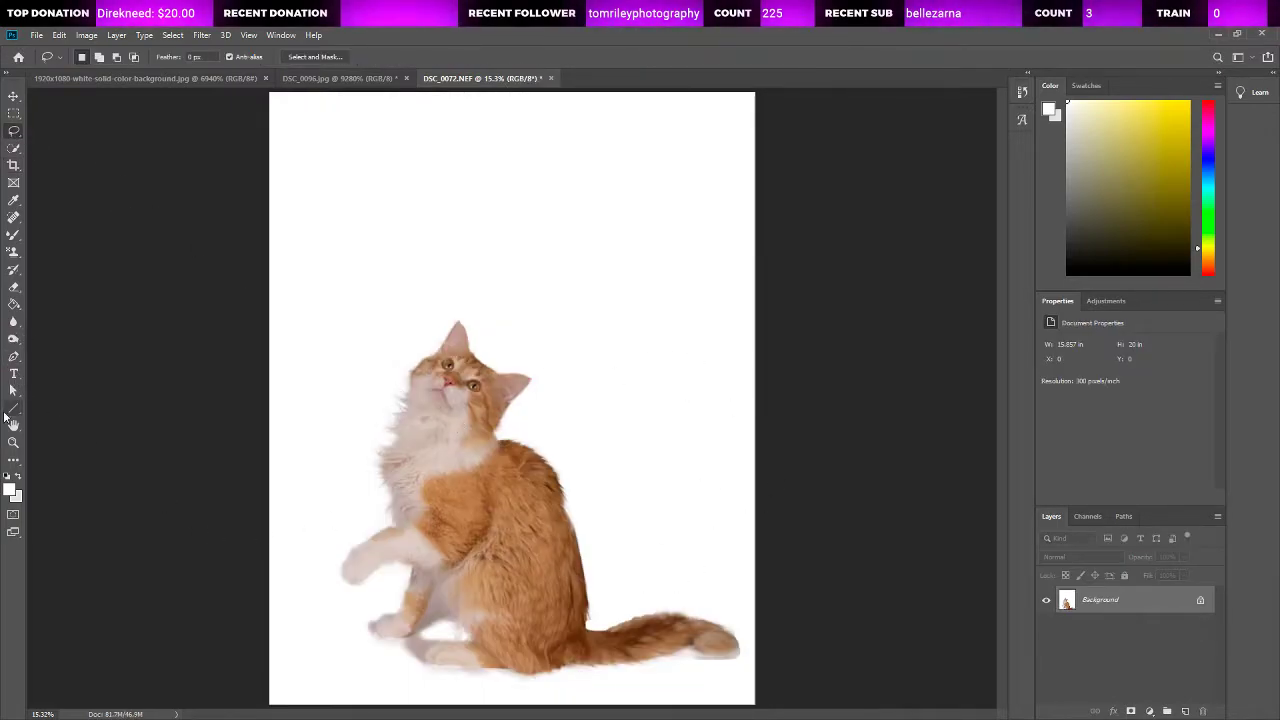
Step: Select the grayish shadow area between the cat's front leg, belly and hind paw with the Quick Selection tool
click(14, 443)
click(484, 632)
click(484, 632)
click(484, 632)
scroll(488, 590, down, 4)
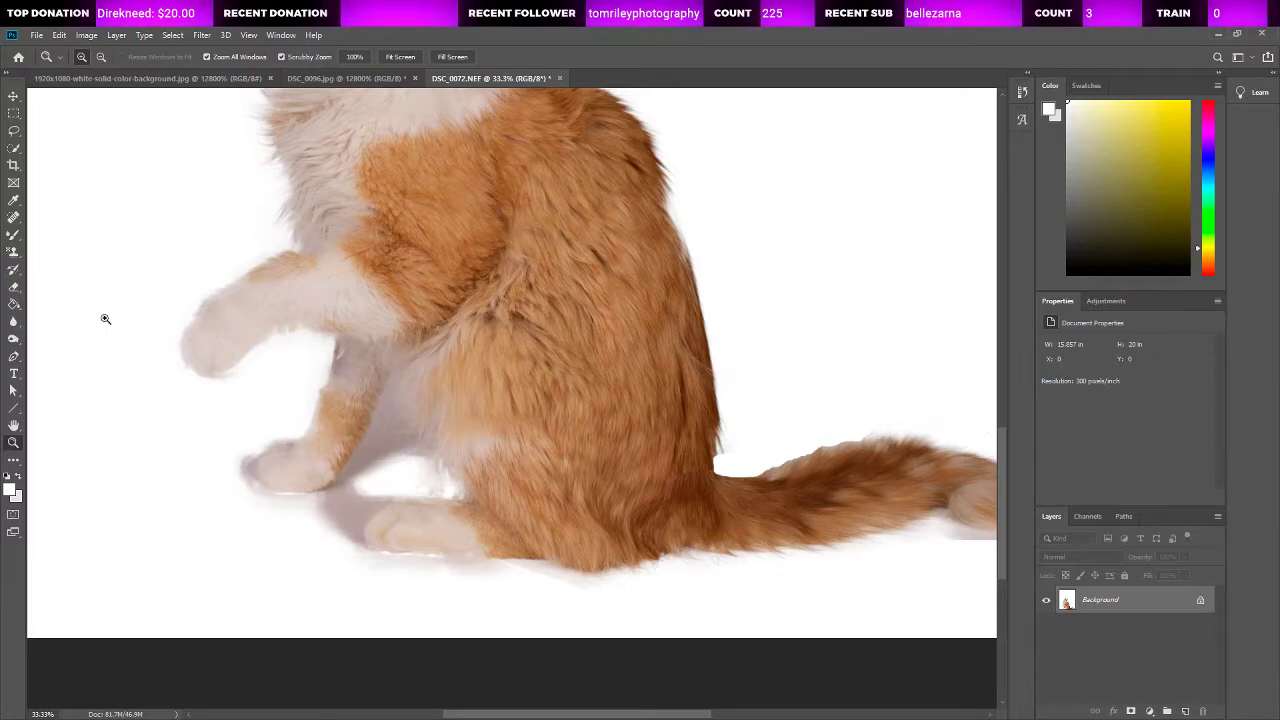
click(13, 148)
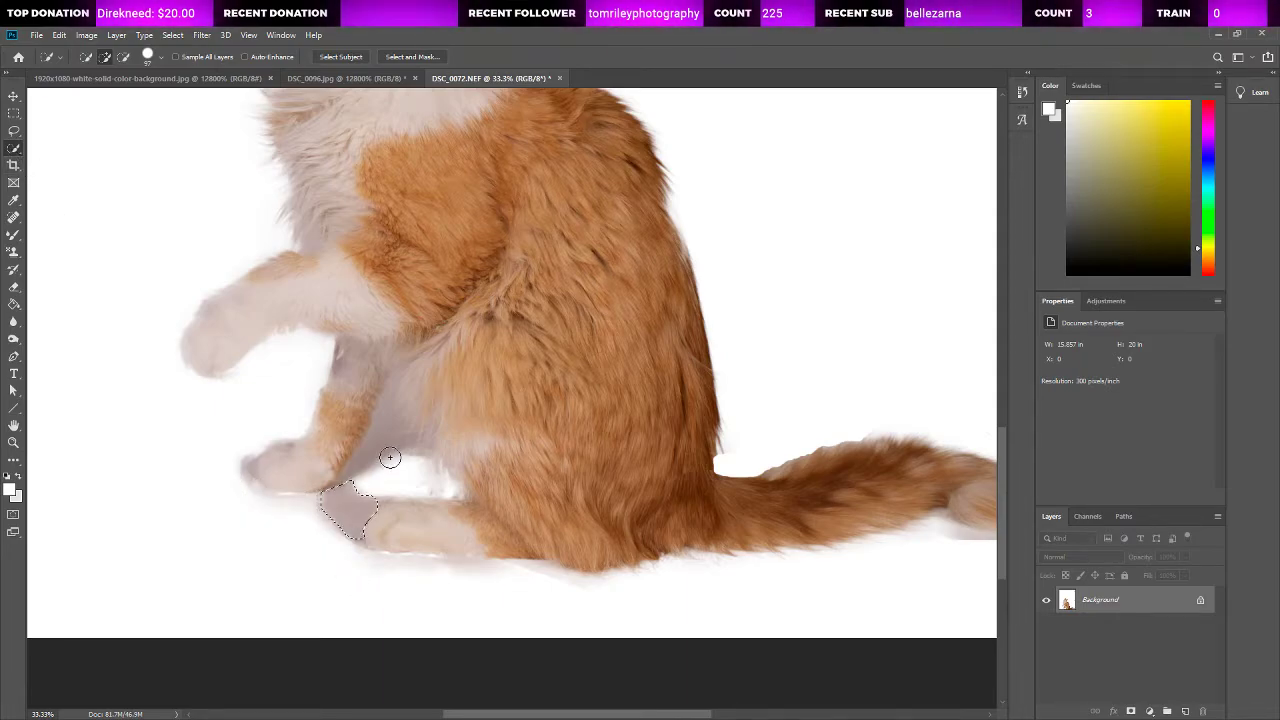
mouse_move(391, 457)
mouse_down()
mouse_move(394, 384)
mouse_move(396, 410)
mouse_move(427, 370)
mouse_move(409, 377)
mouse_move(417, 457)
mouse_move(381, 457)
mouse_move(461, 496)
mouse_up()
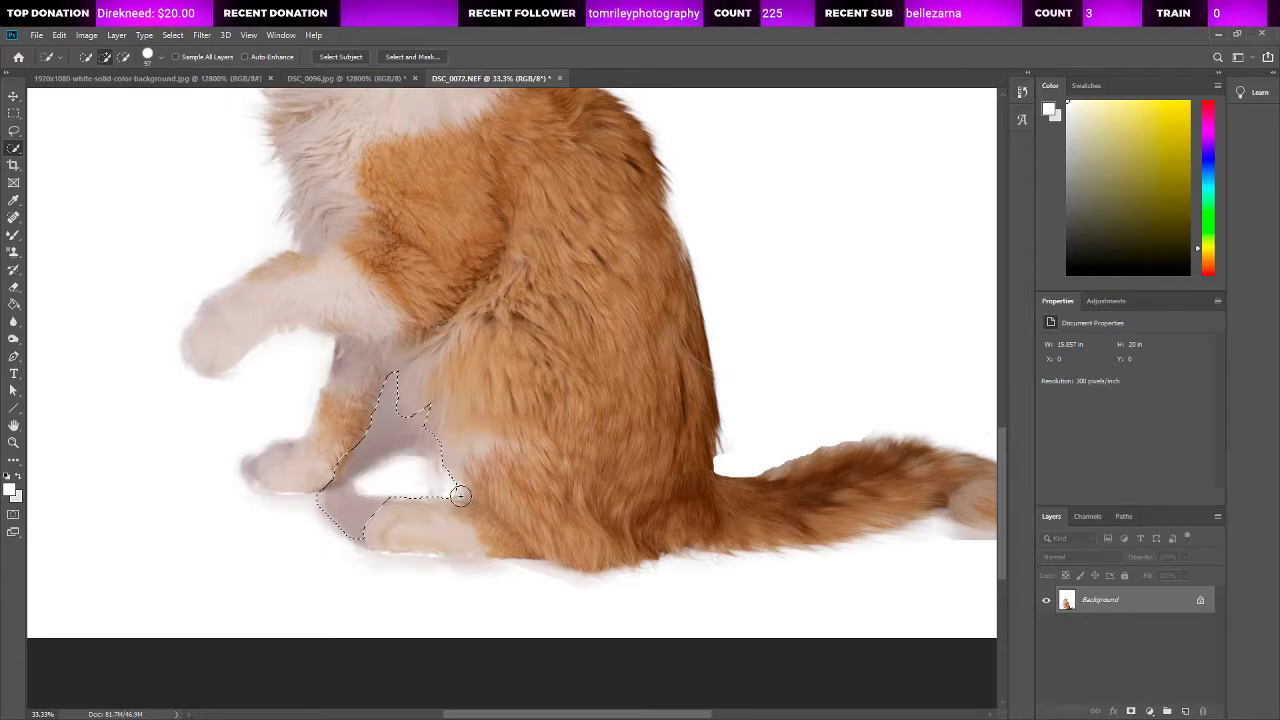
Step: Subtract the orange fur tuft at the belly edge from the shadow selection with the Lasso tool
click(14, 442)
click(404, 411)
click(404, 411)
click(404, 411)
click(404, 411)
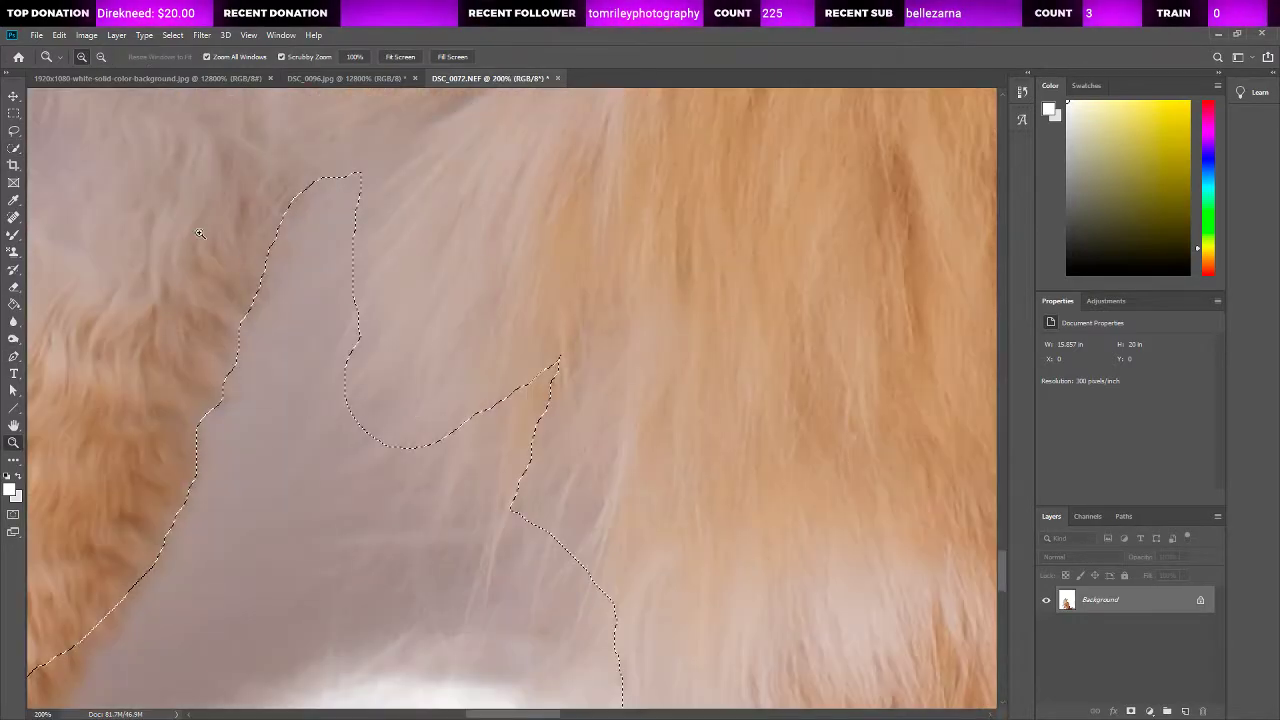
click(14, 131)
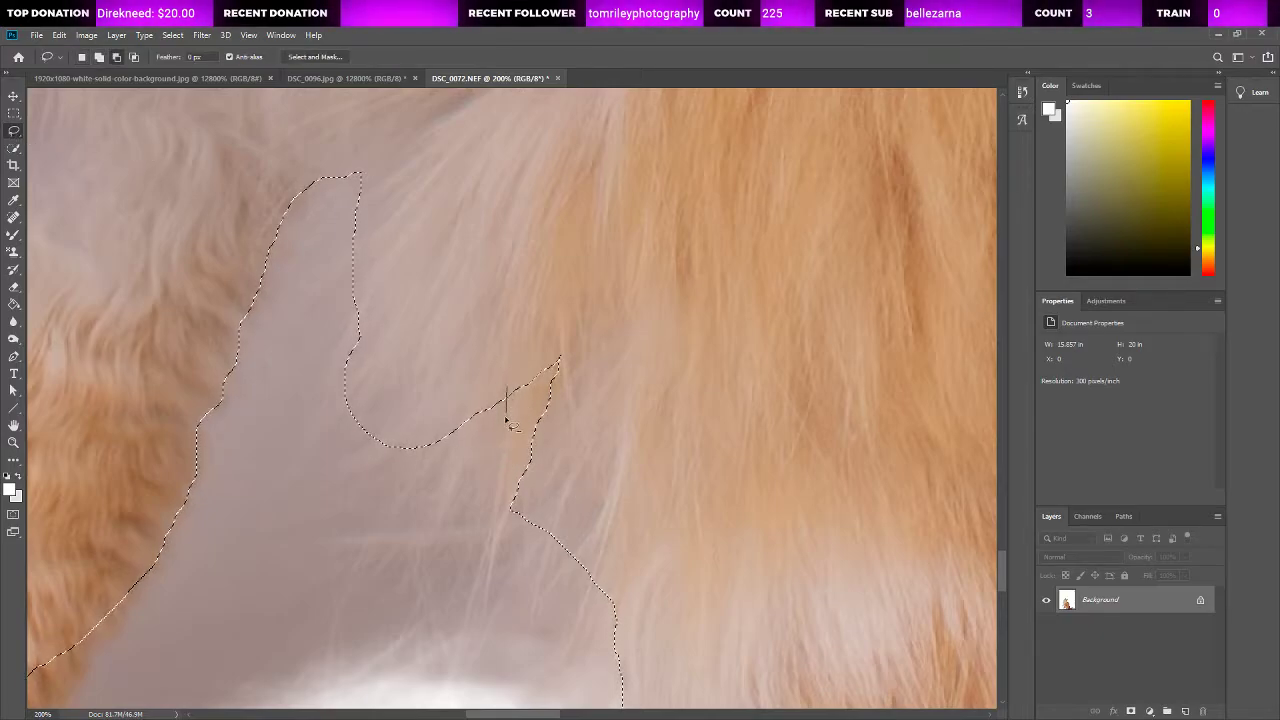
drag(498, 508, 492, 549)
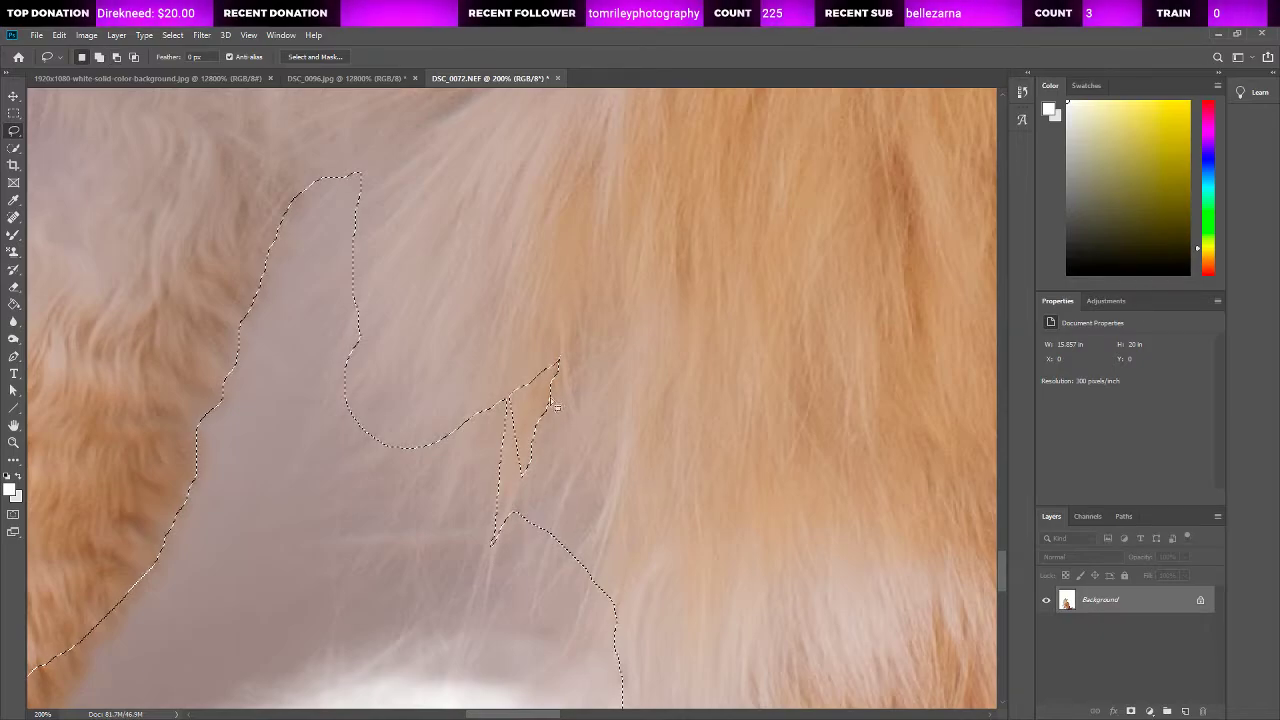
mouse_move(512, 370)
mouse_down()
mouse_move(517, 472)
mouse_move(565, 487)
mouse_move(596, 336)
mouse_up()
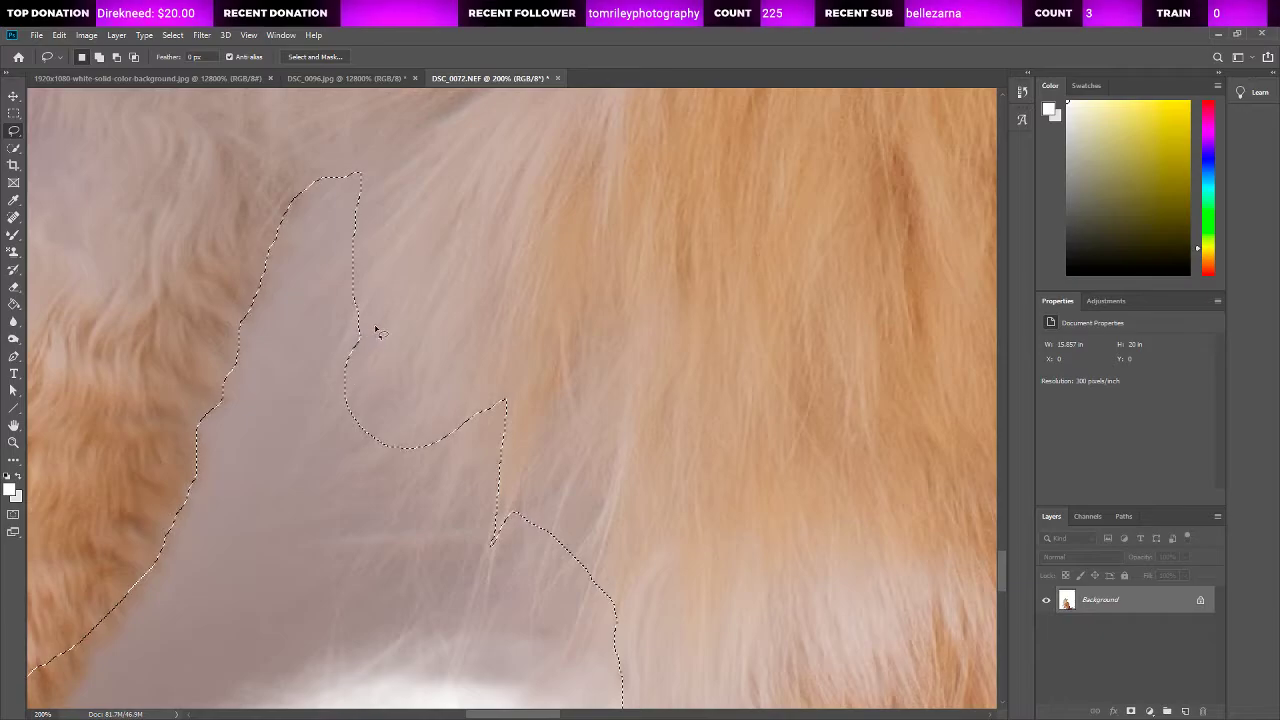
Step: Extend the shadow selection in jagged points between the fine belly hairs and adjust its edge just below them
scroll(531, 517, down, 3)
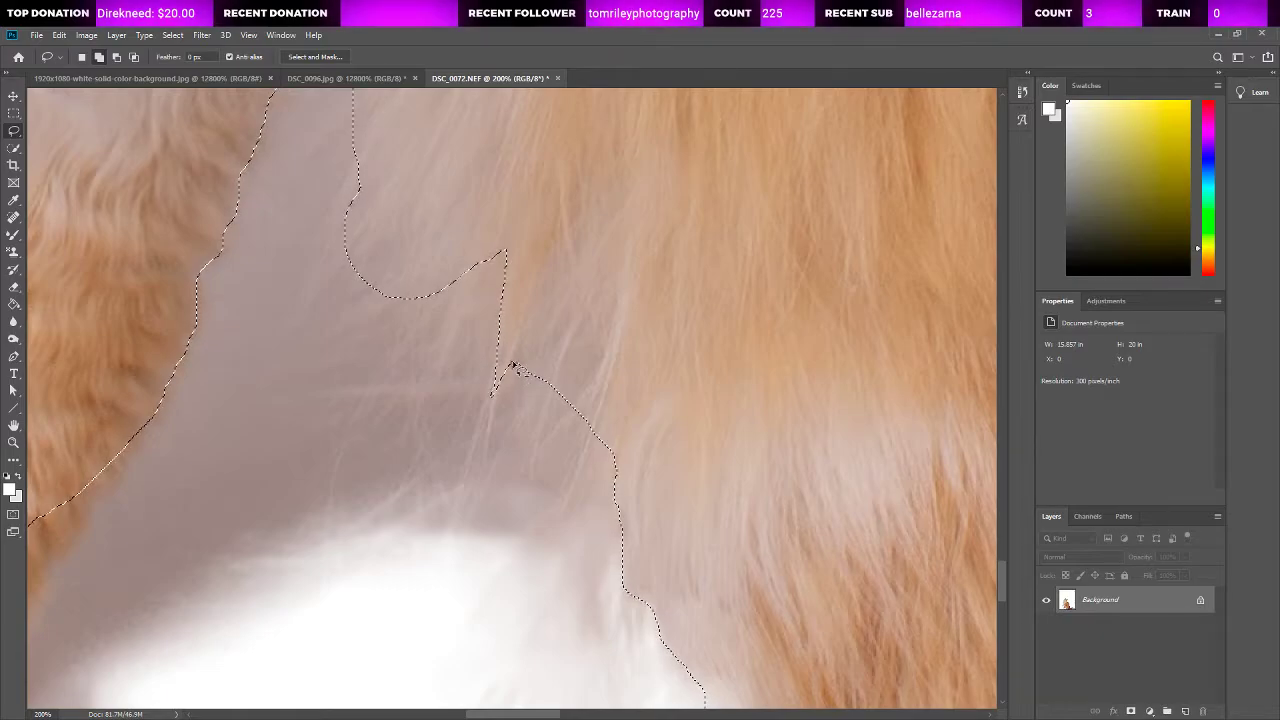
drag(524, 362, 552, 366)
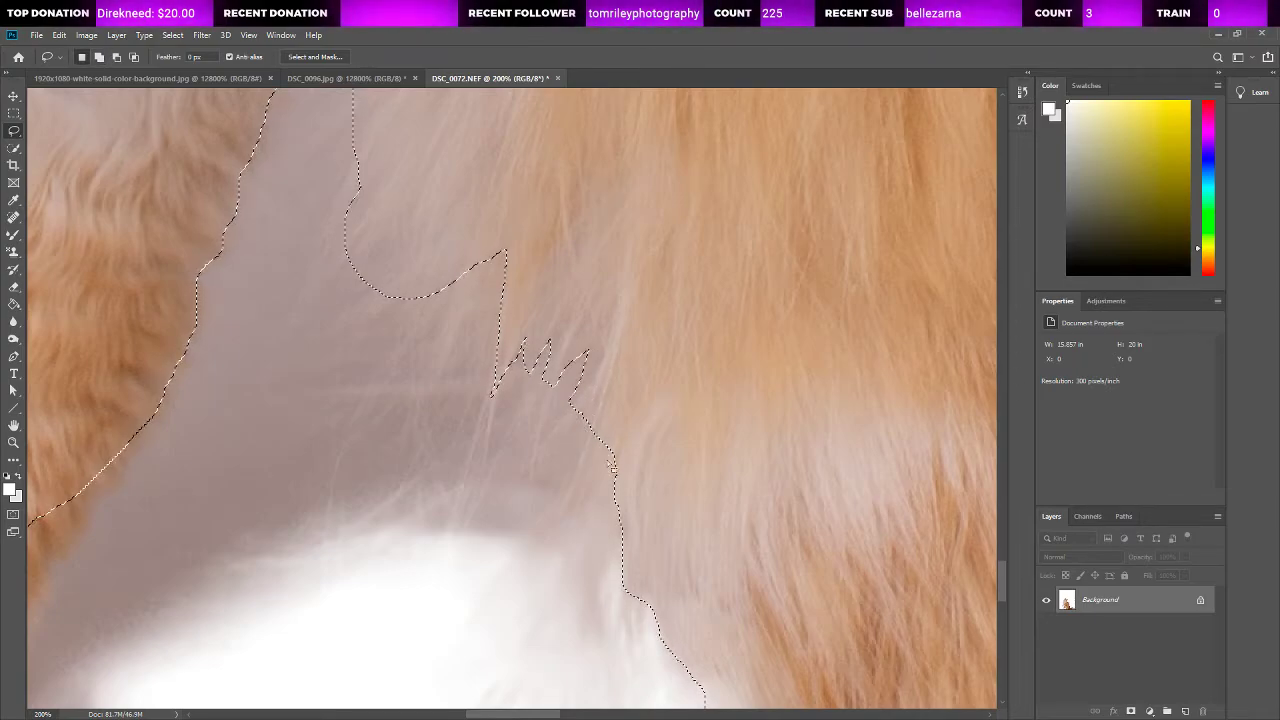
scroll(612, 466, down, 5)
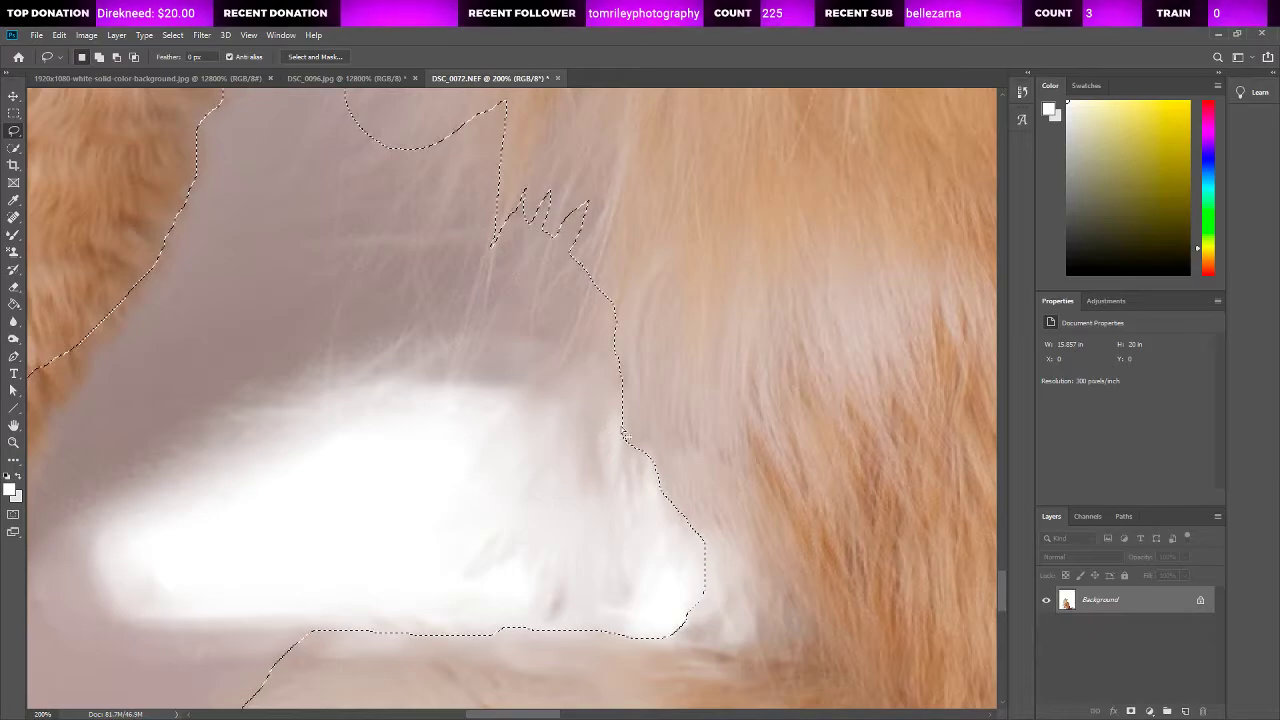
scroll(622, 433, up, 1)
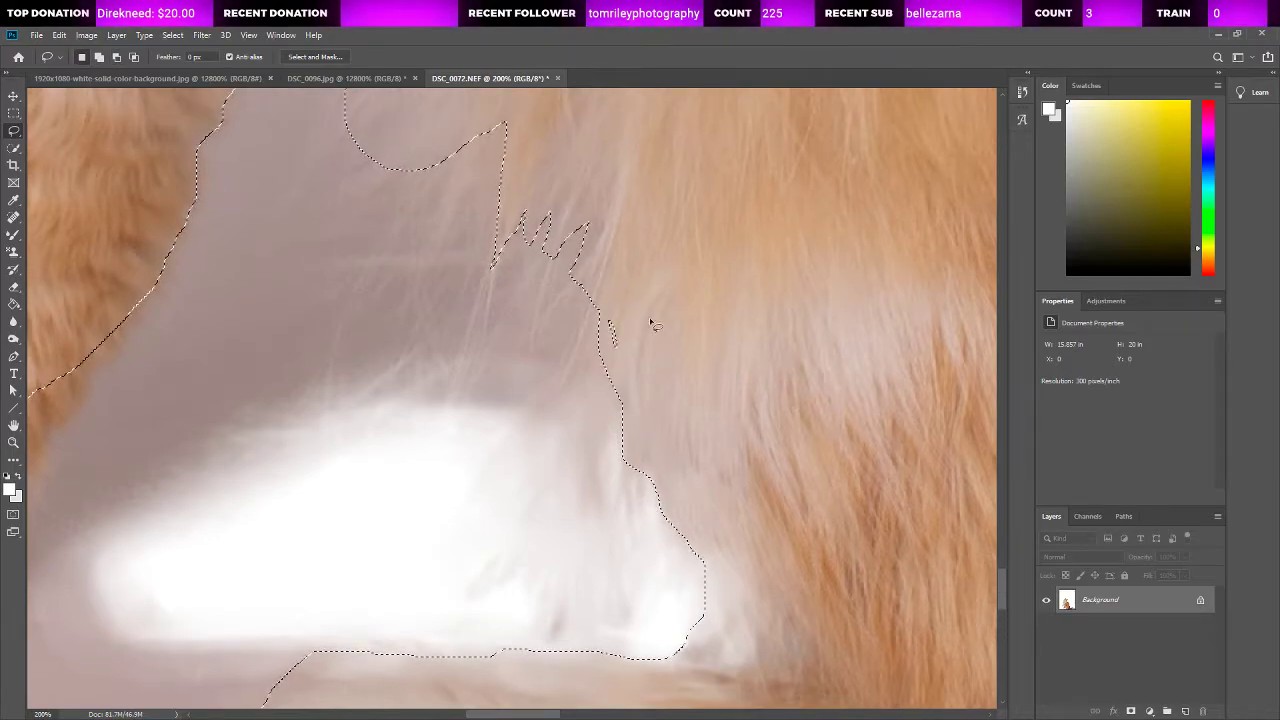
scroll(757, 394, up, 12)
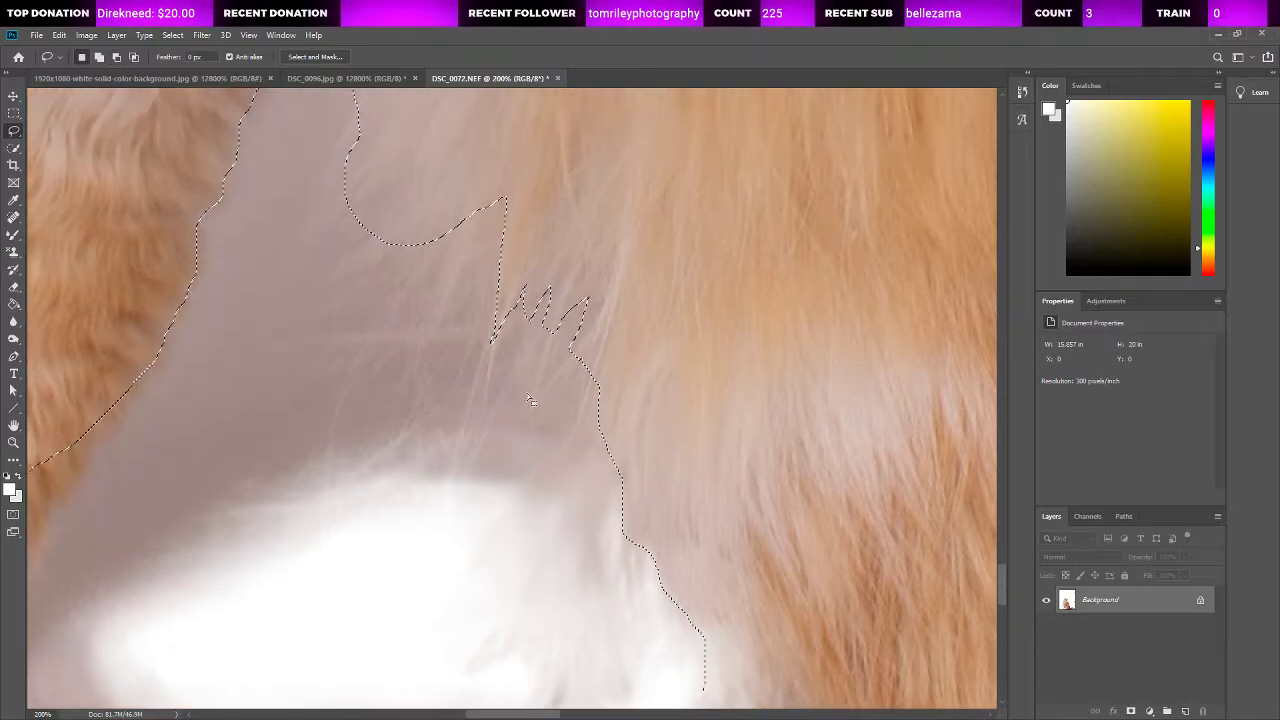
scroll(340, 380, down, 9)
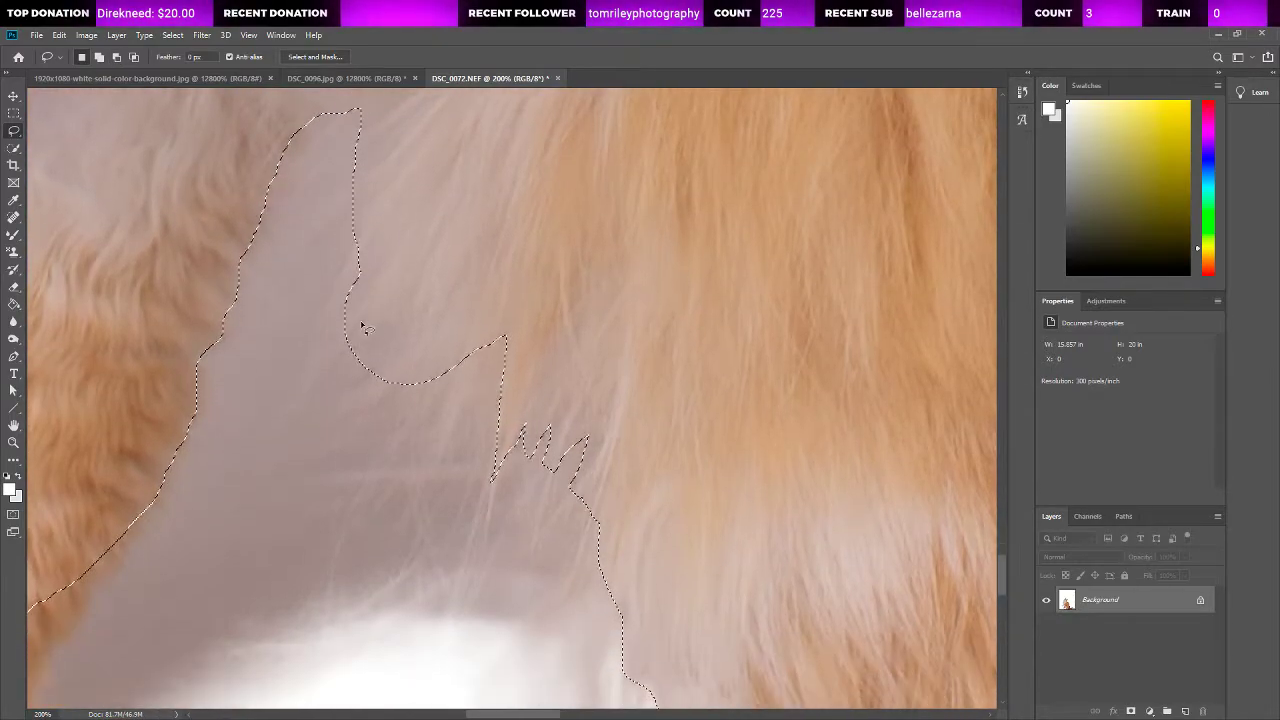
Step: Subtract the front leg's orange fur edge down to the paw from the shadow selection
drag(474, 714, 438, 713)
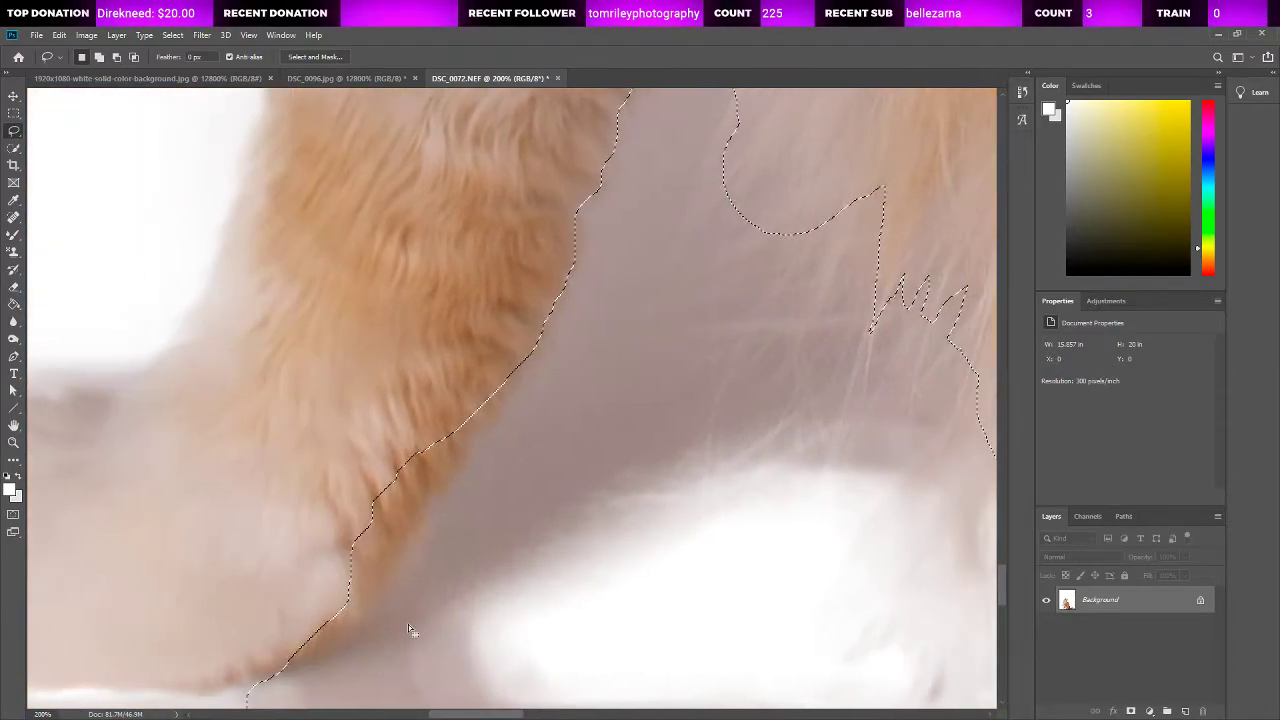
drag(531, 352, 506, 392)
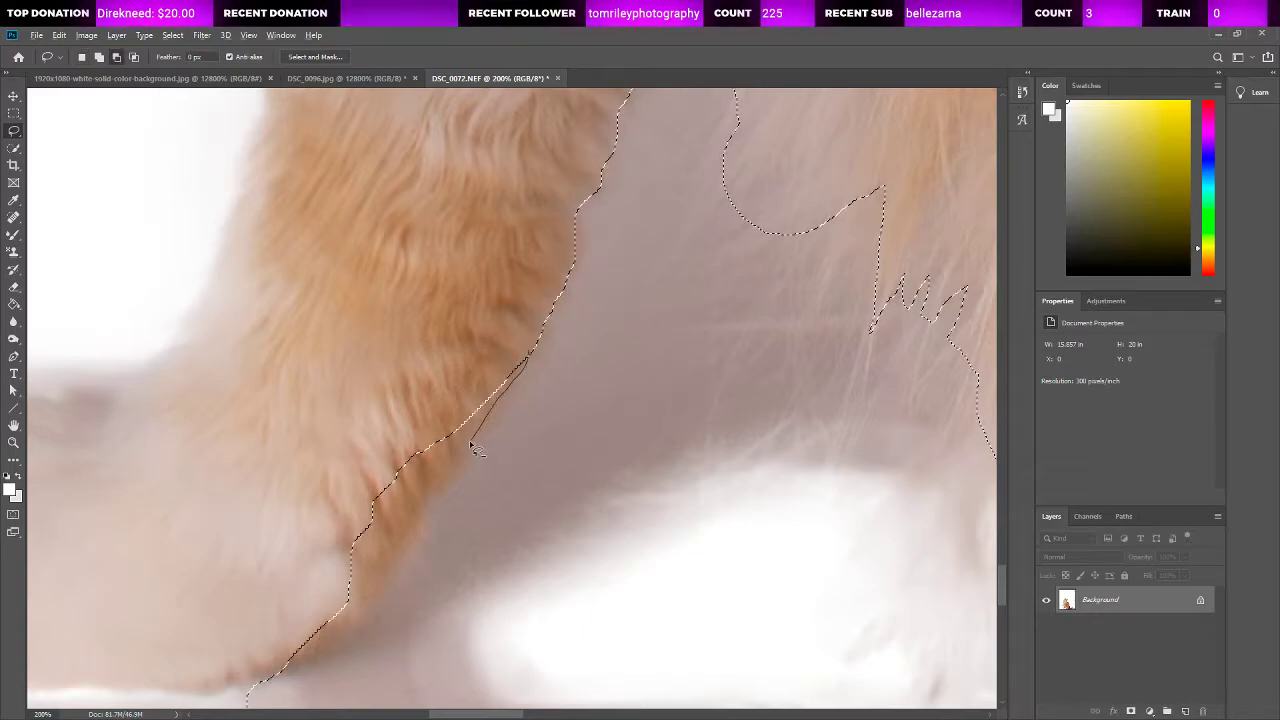
drag(474, 449, 402, 585)
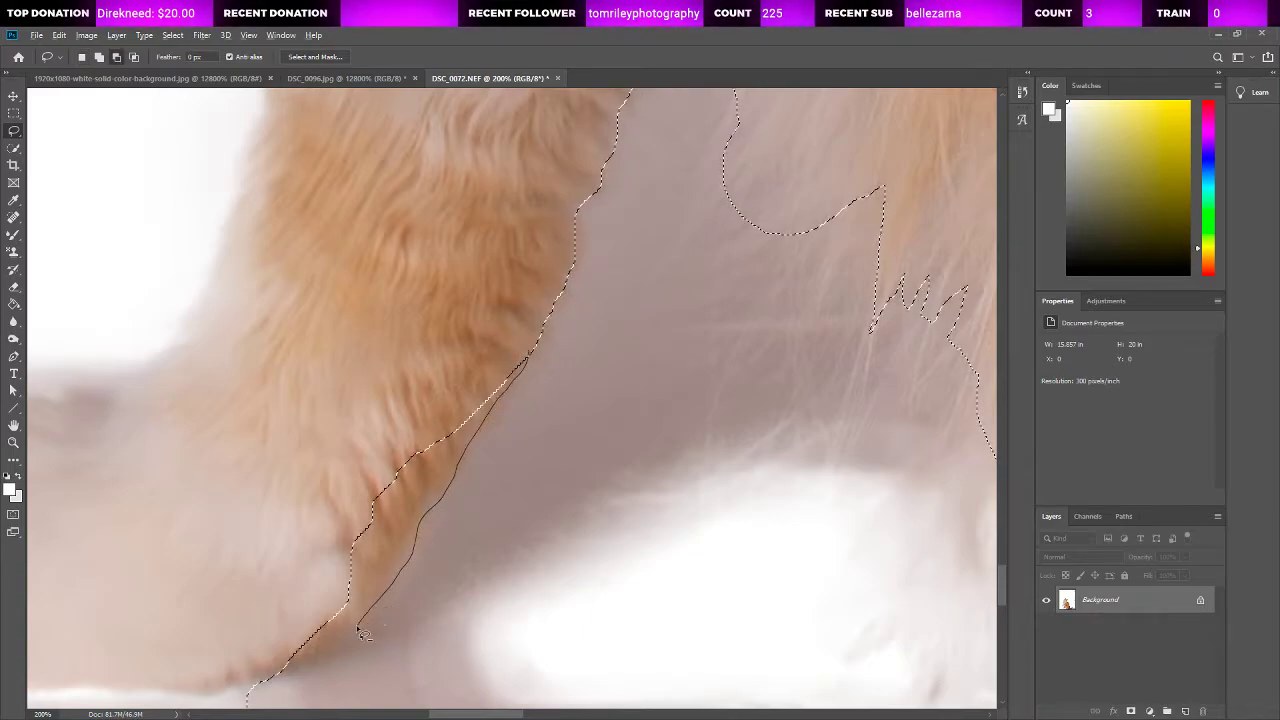
drag(500, 343, 500, 343)
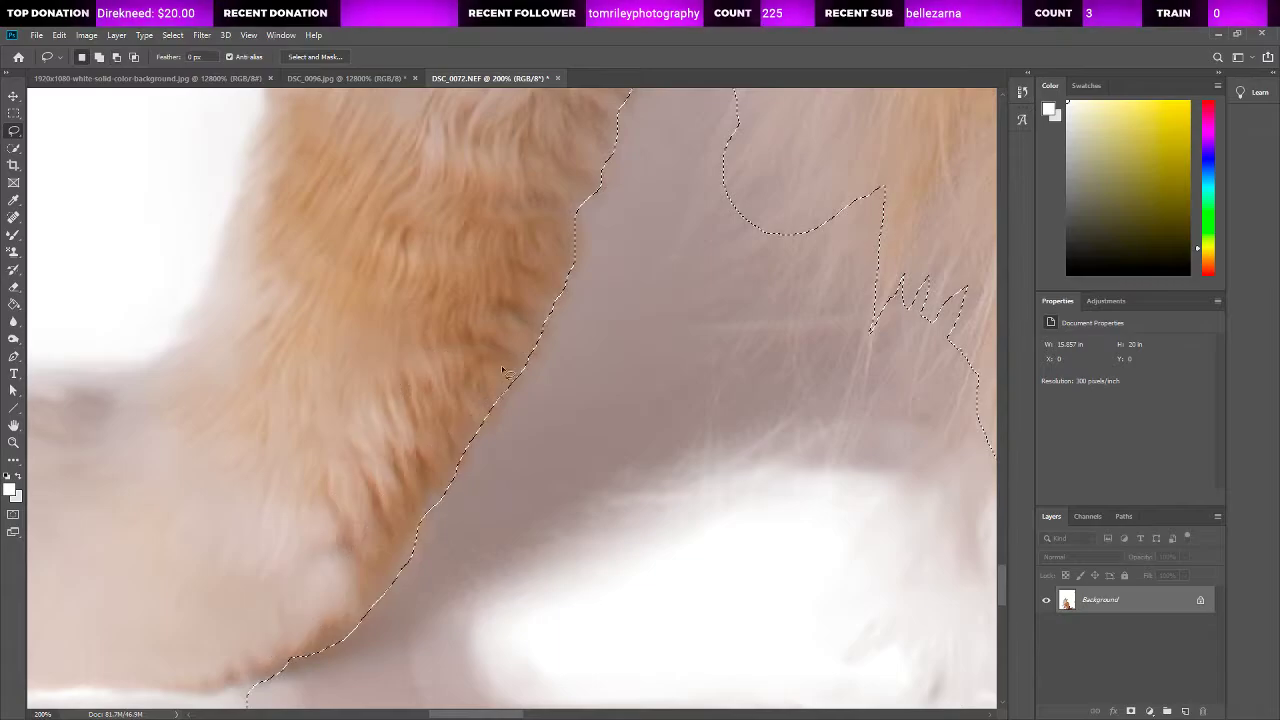
scroll(300, 520, down, 3)
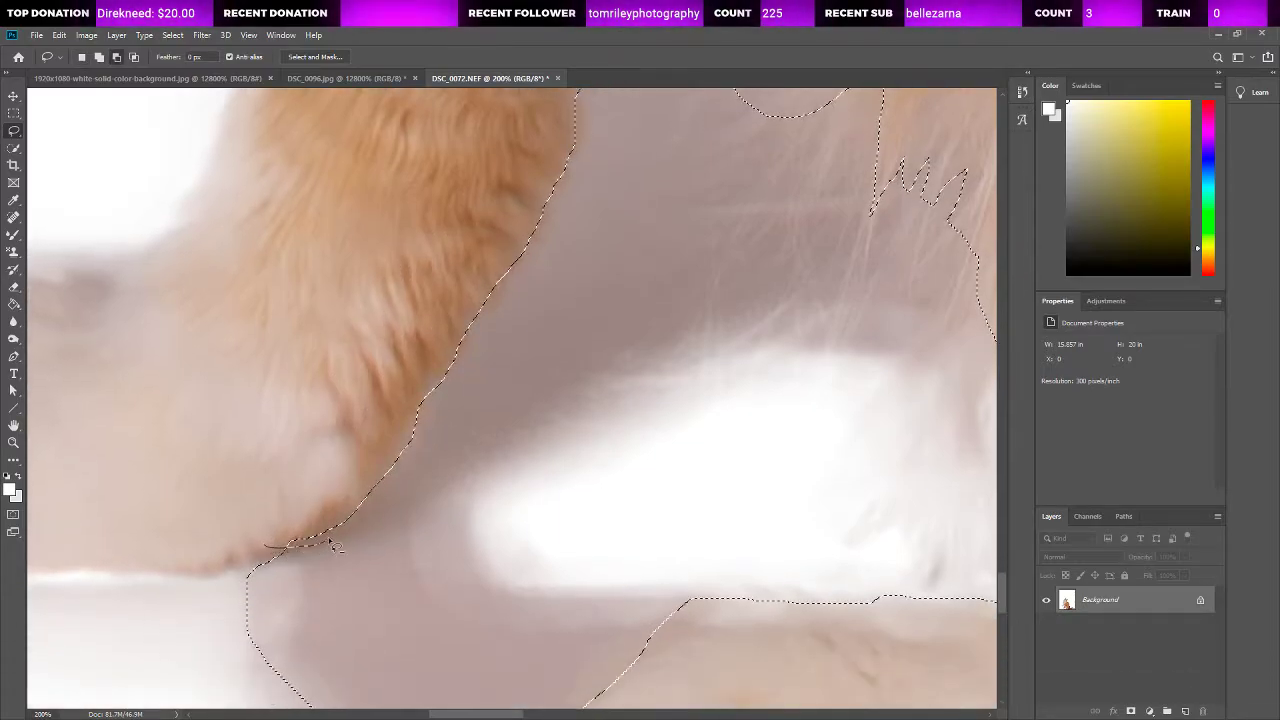
drag(357, 493, 357, 493)
scroll(417, 518, down, 6)
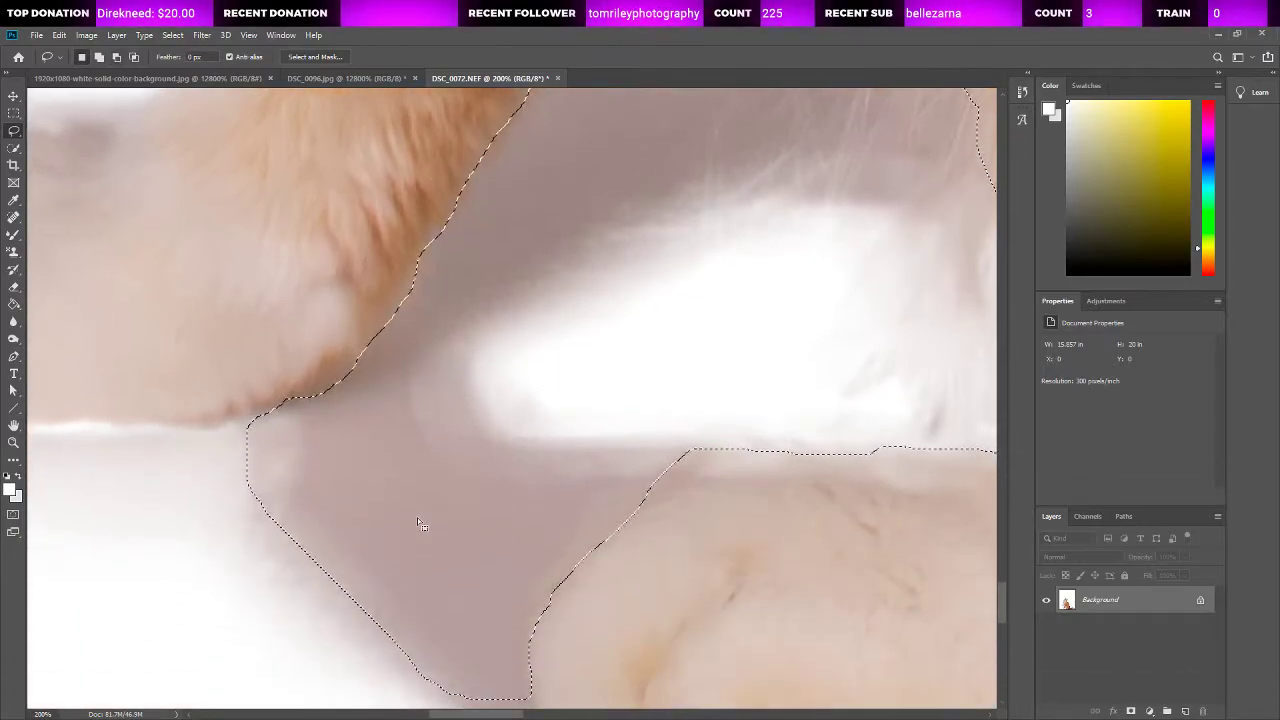
Step: Add the pale strip along the hind paw's upper edge to the shadow selection so that it follows the paw outline
scroll(457, 540, right, 5)
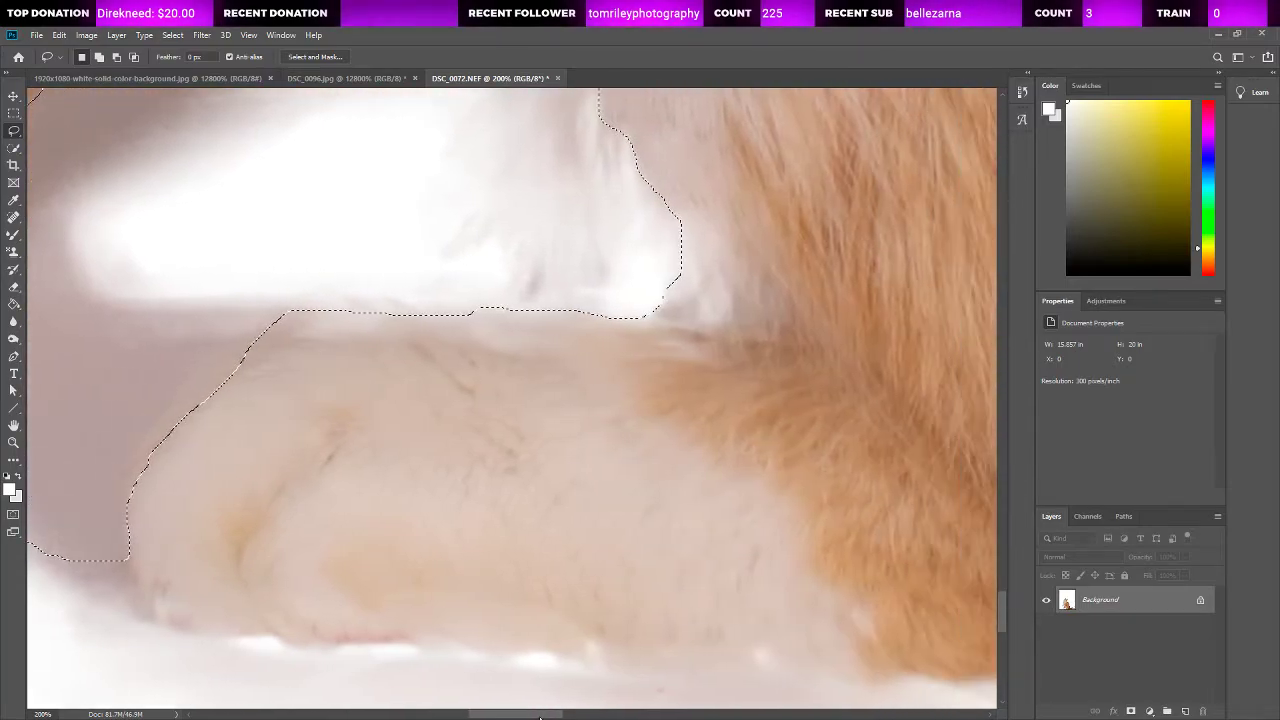
mouse_move(296, 328)
mouse_down()
mouse_move(251, 334)
mouse_move(303, 340)
mouse_up()
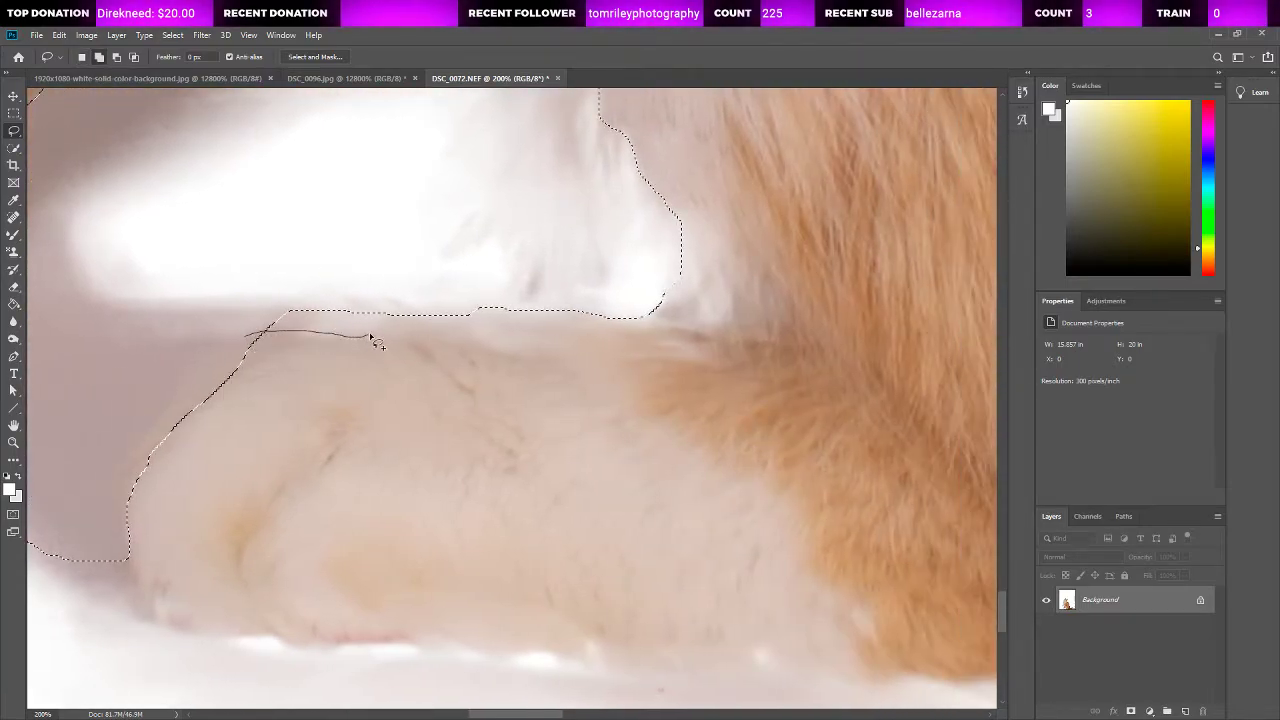
drag(548, 330, 601, 302)
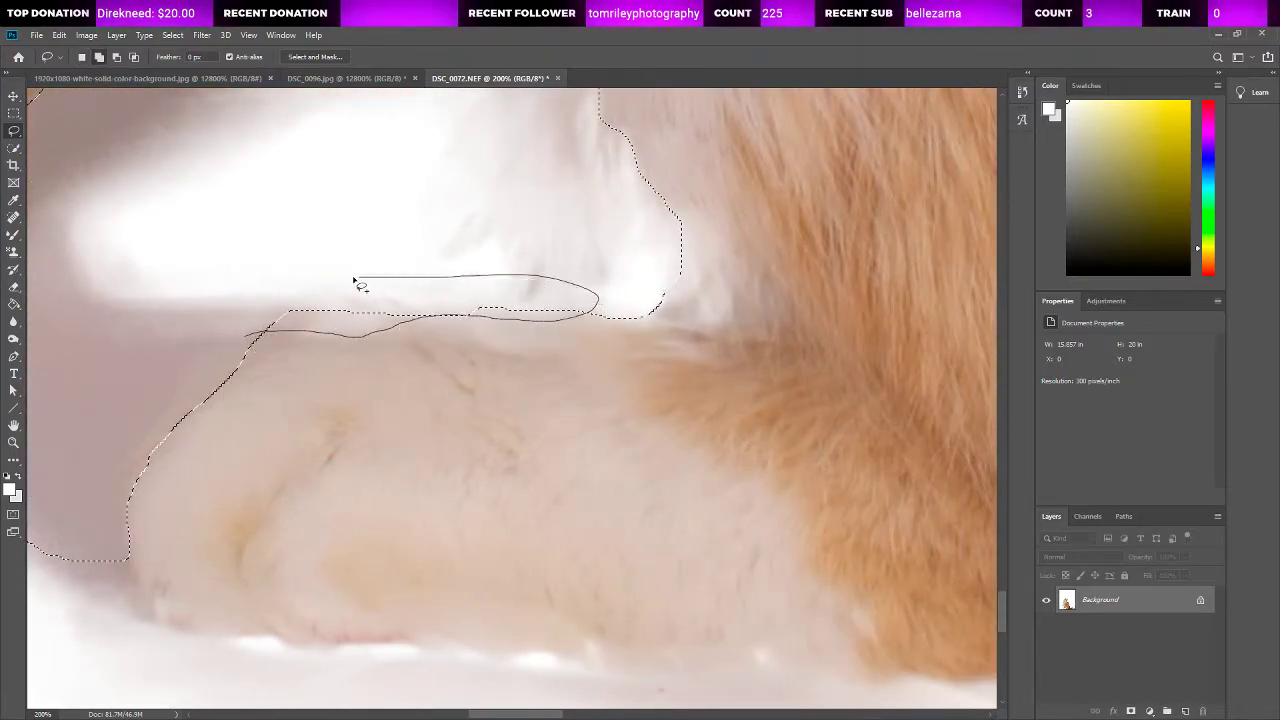
drag(354, 281, 262, 325)
mouse_move(421, 328)
mouse_down()
mouse_move(348, 315)
mouse_move(323, 322)
mouse_move(316, 347)
mouse_move(440, 362)
mouse_up()
scroll(543, 400, down, 1)
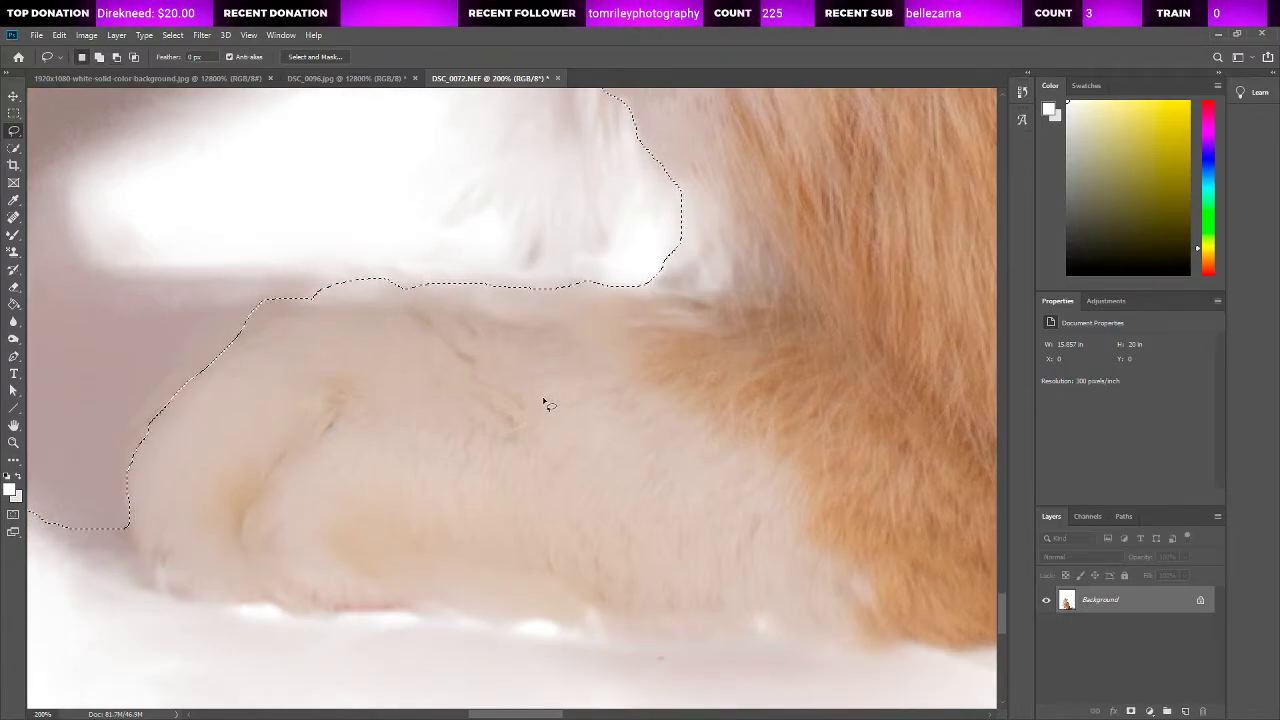
scroll(545, 402, down, 4)
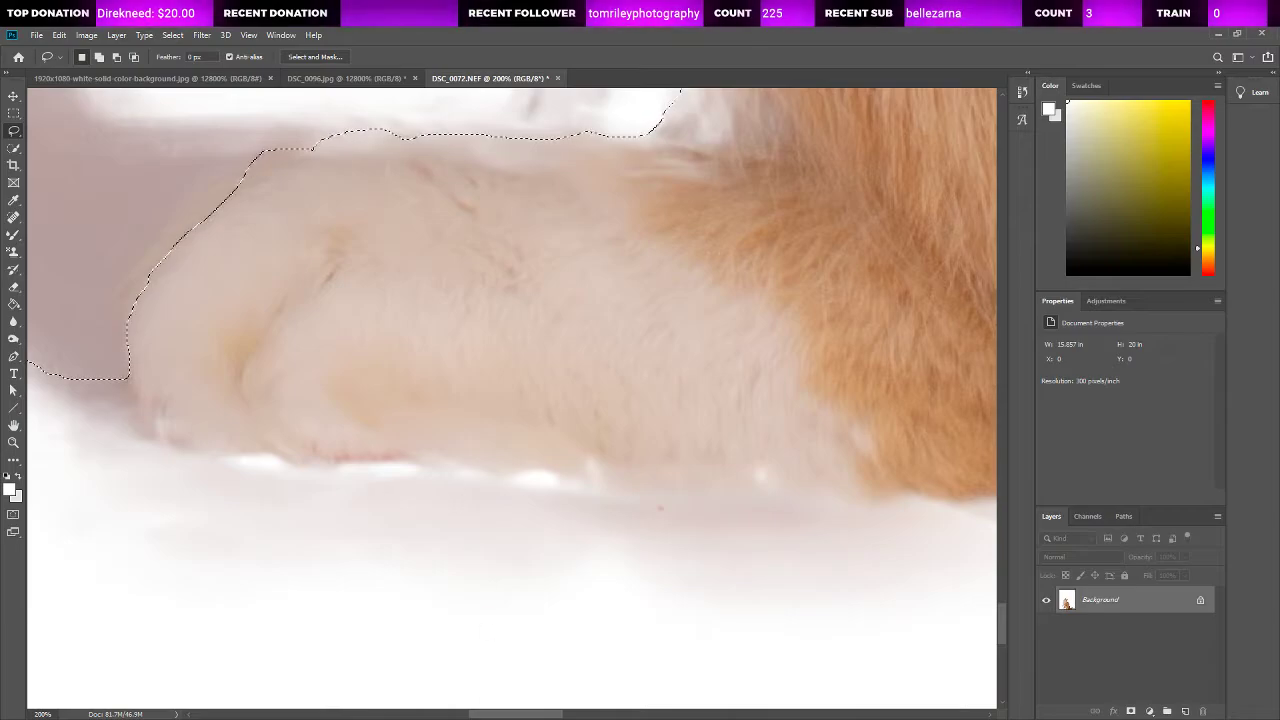
drag(536, 714, 436, 714)
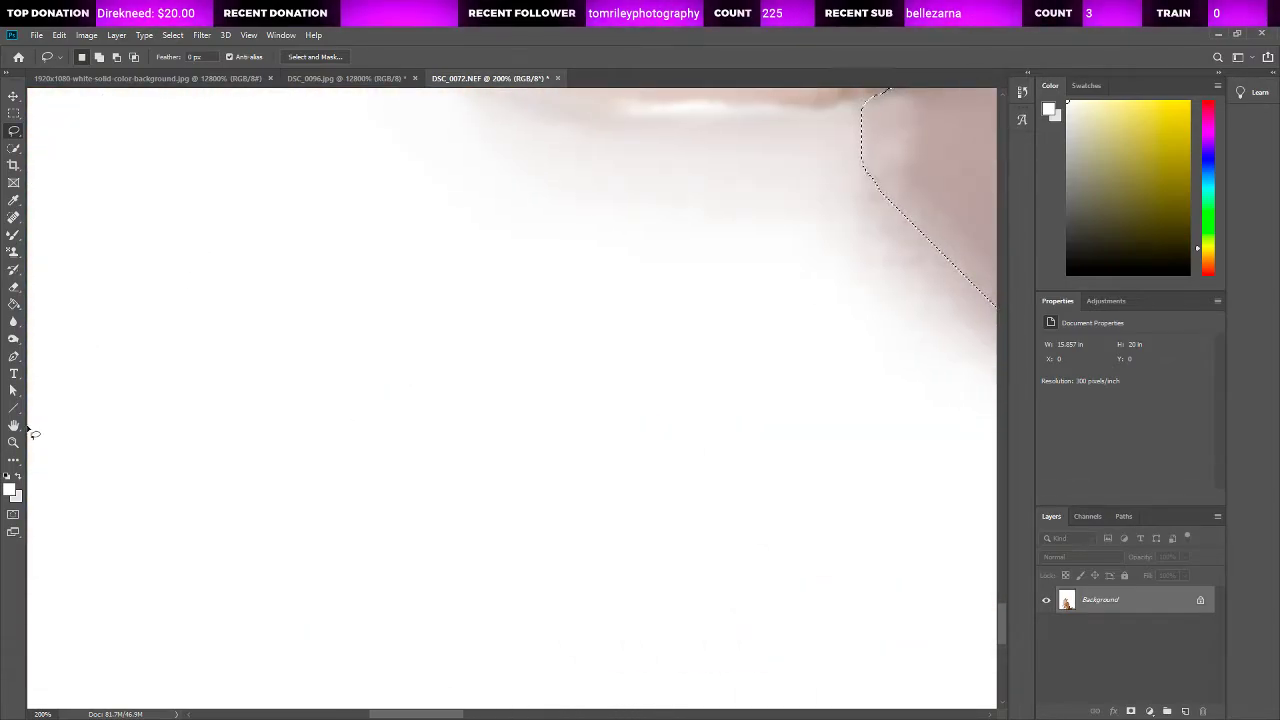
Step: Add the front paw to the selection with Quick Selection and remove the dark patch at its toe tip with the Spot Healing Brush
key(z)
key(ctrl+0)
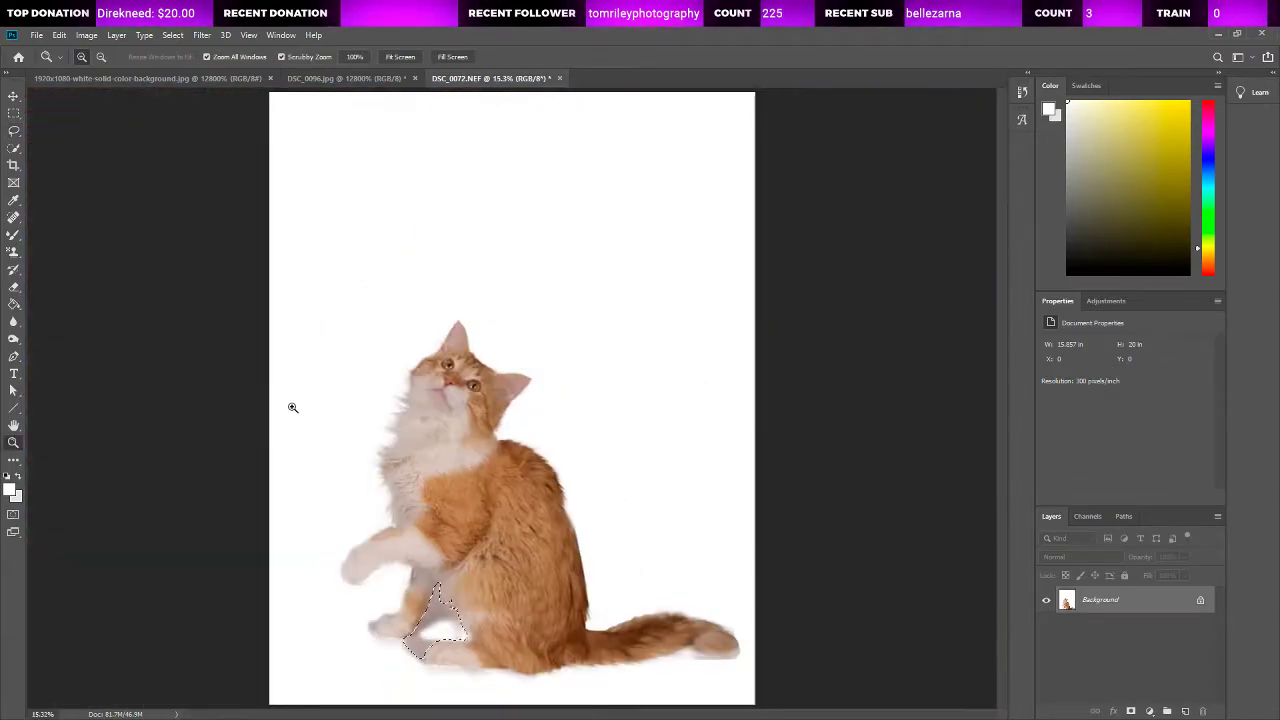
click(494, 660)
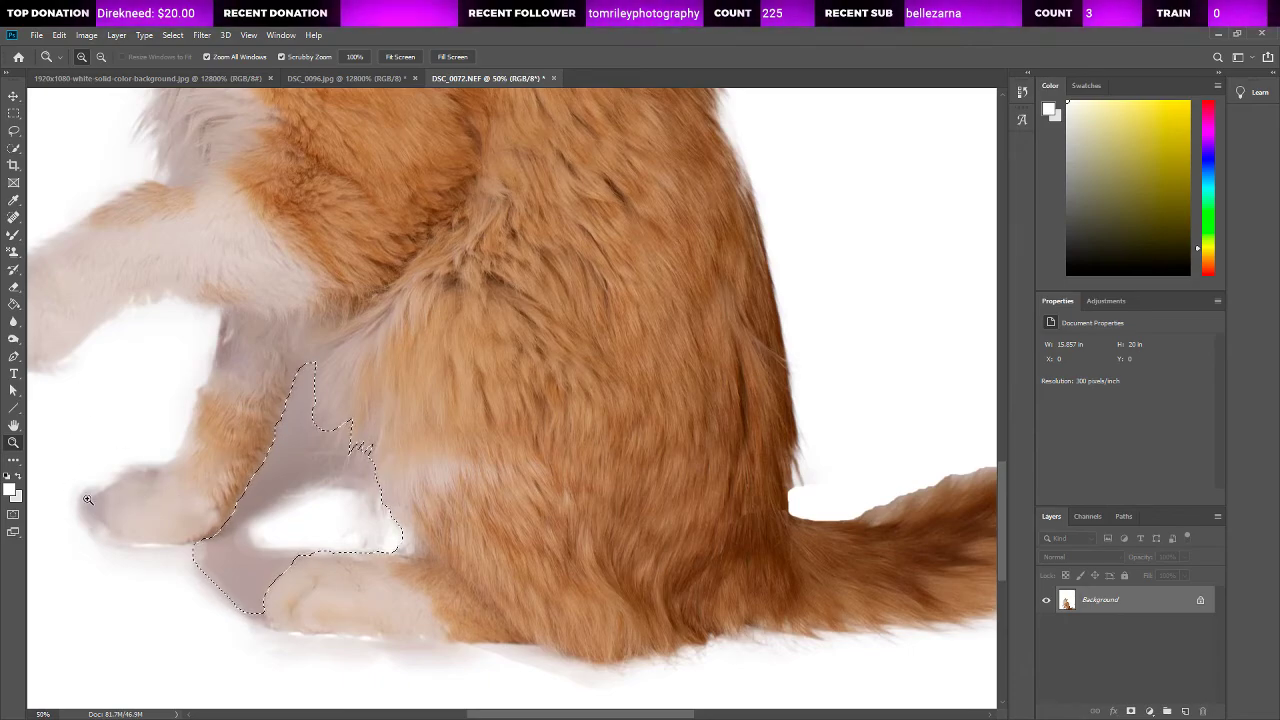
click(12, 218)
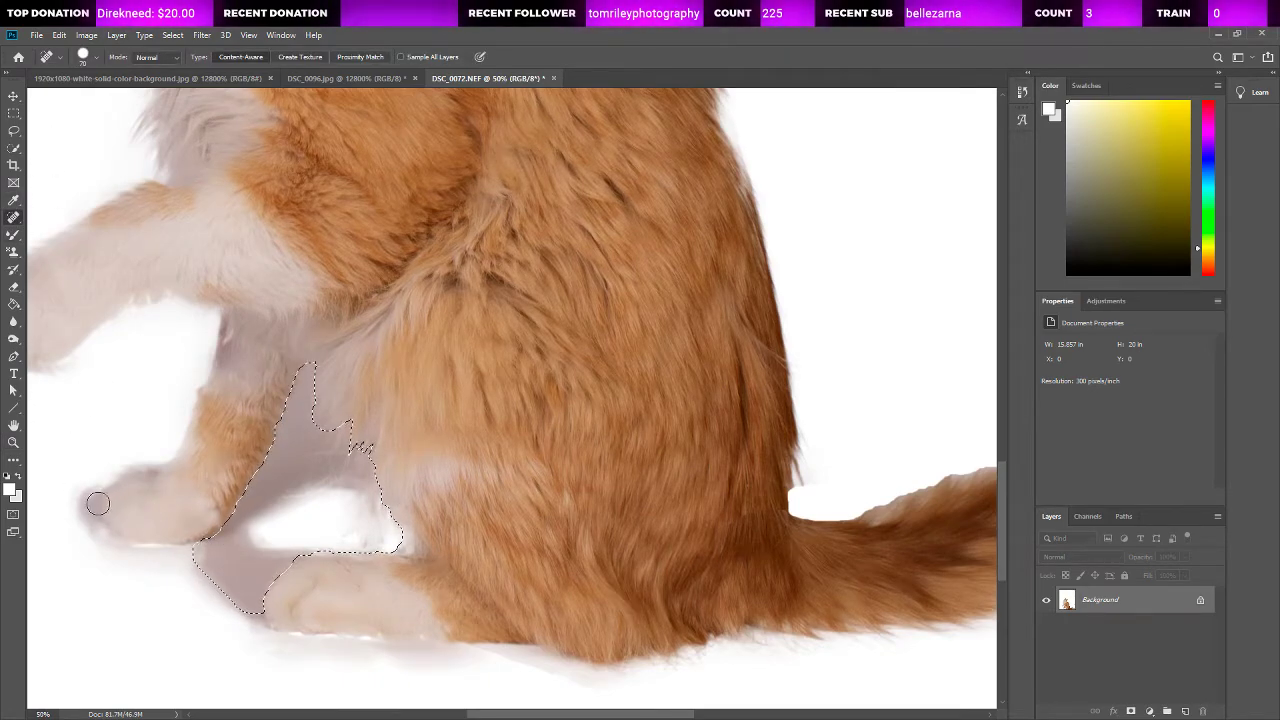
click(13, 148)
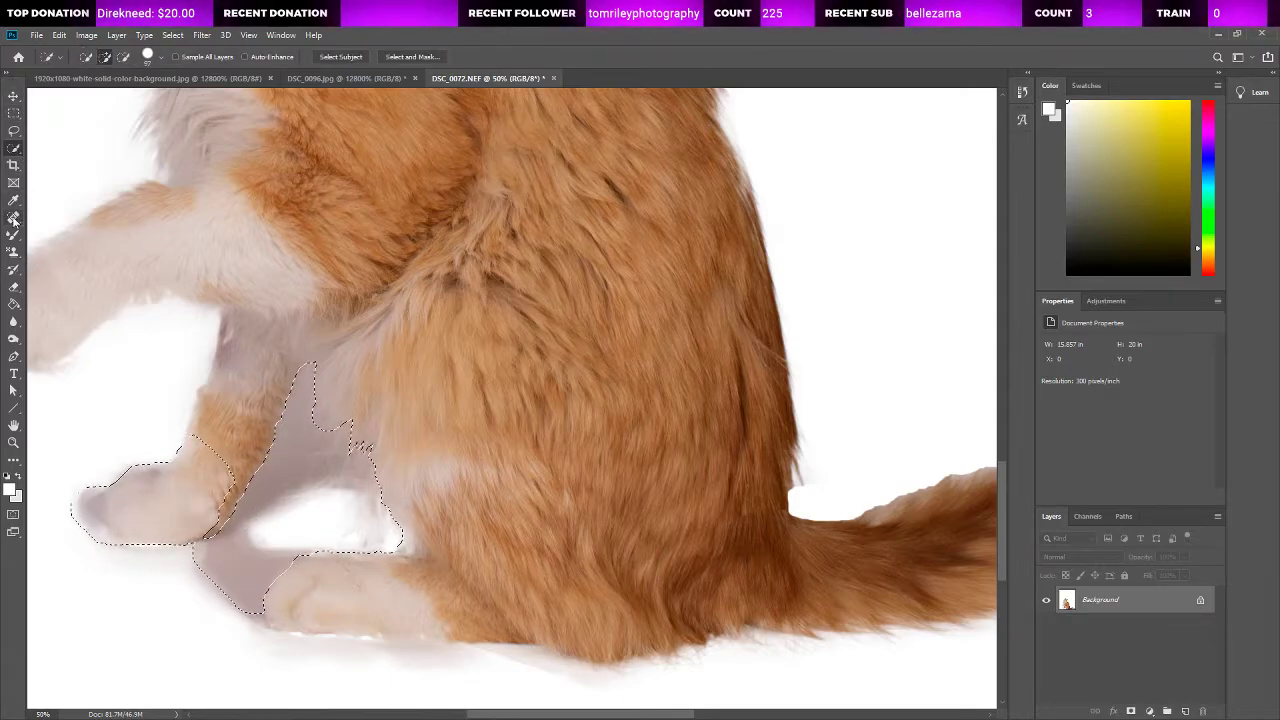
click(13, 218)
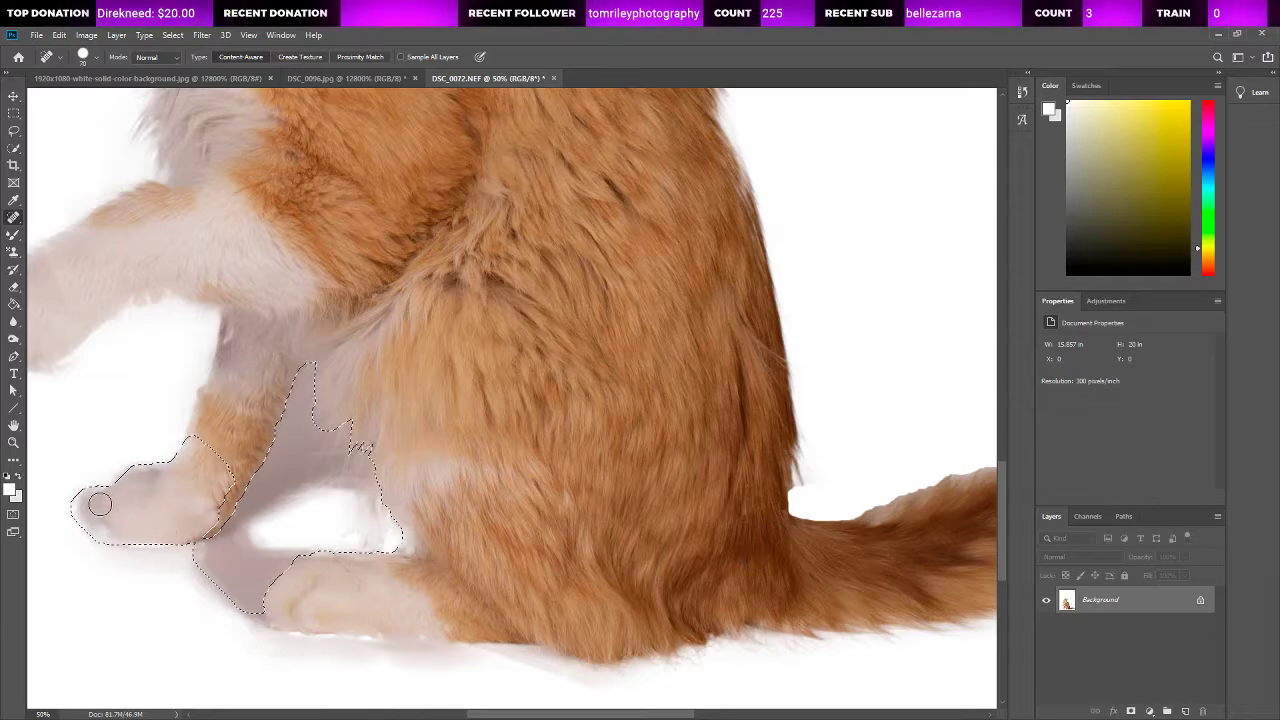
drag(100, 506, 103, 528)
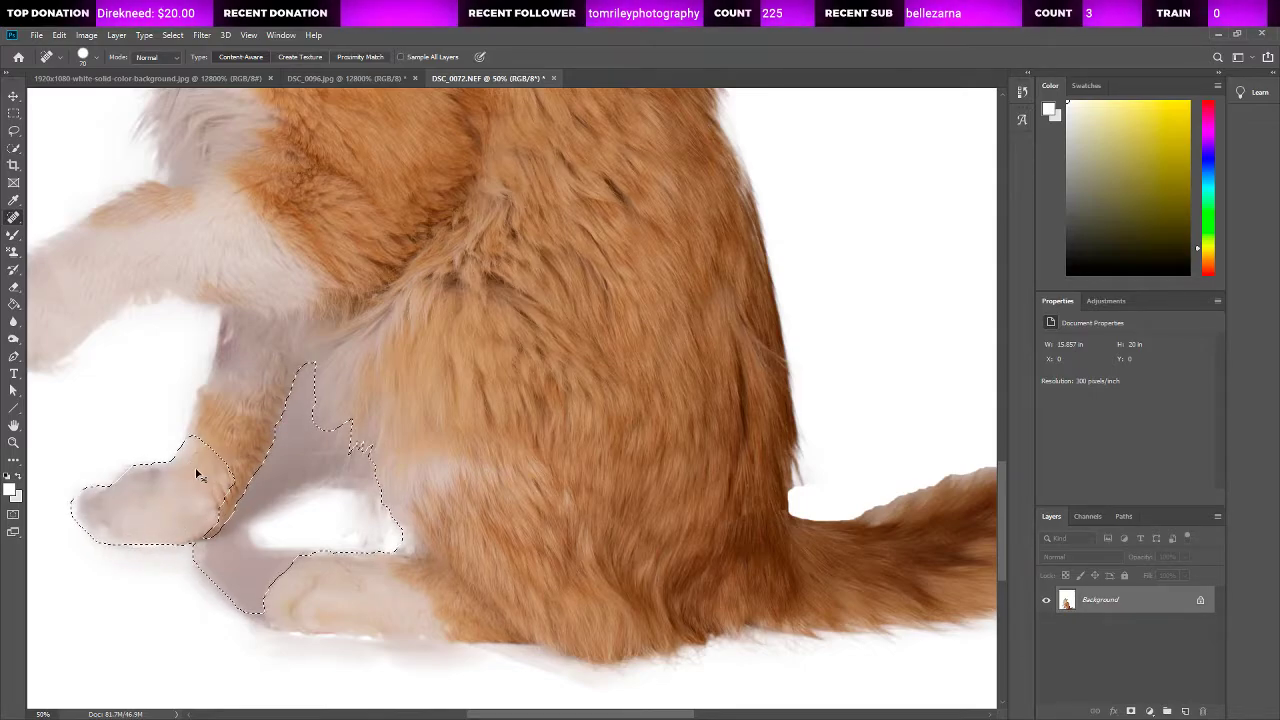
click(97, 506)
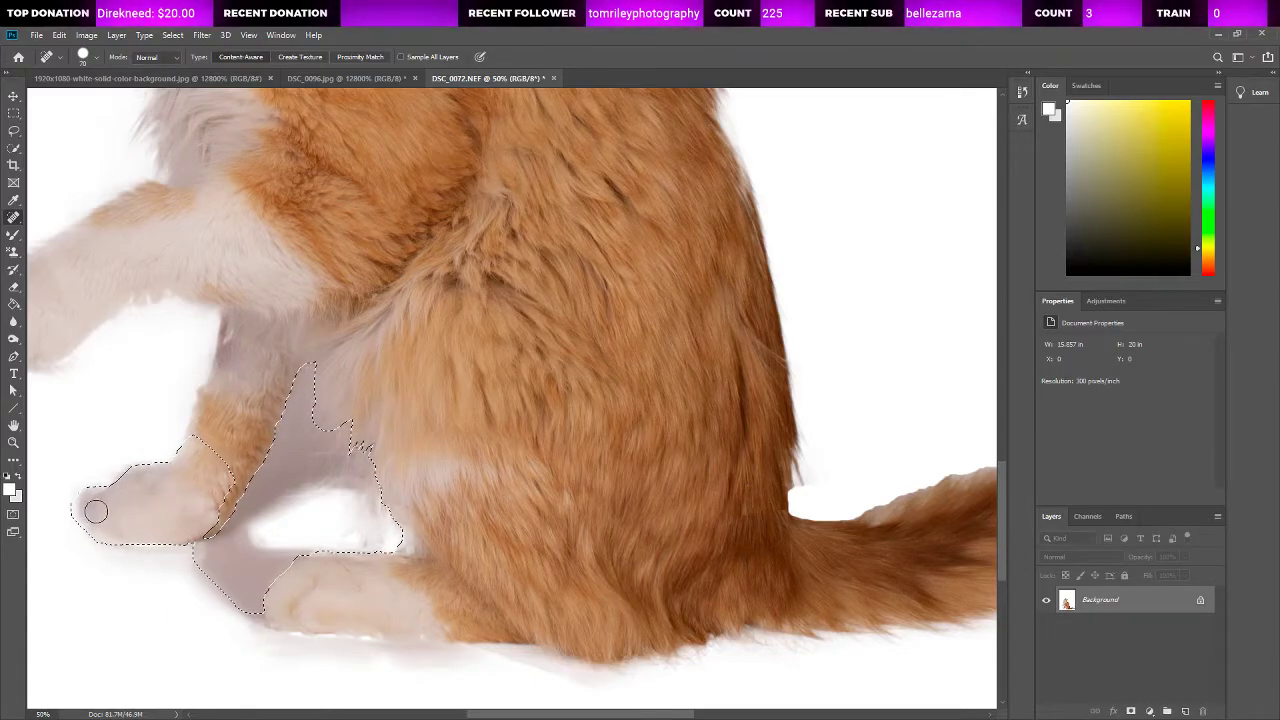
Step: Take the front paw back out of the selection, keeping the shadow area between the legs selected
click(13, 446)
key(ctrl+0)
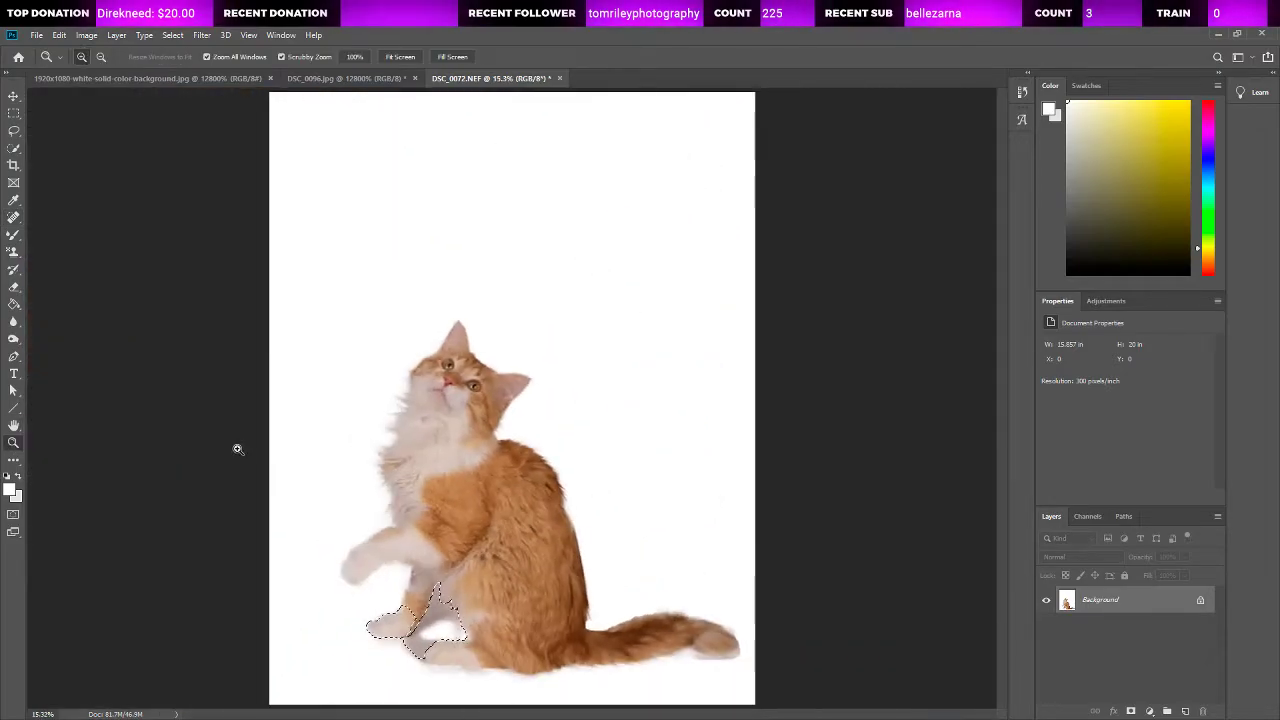
click(422, 650)
click(400, 647)
click(351, 633)
click(351, 633)
click(351, 633)
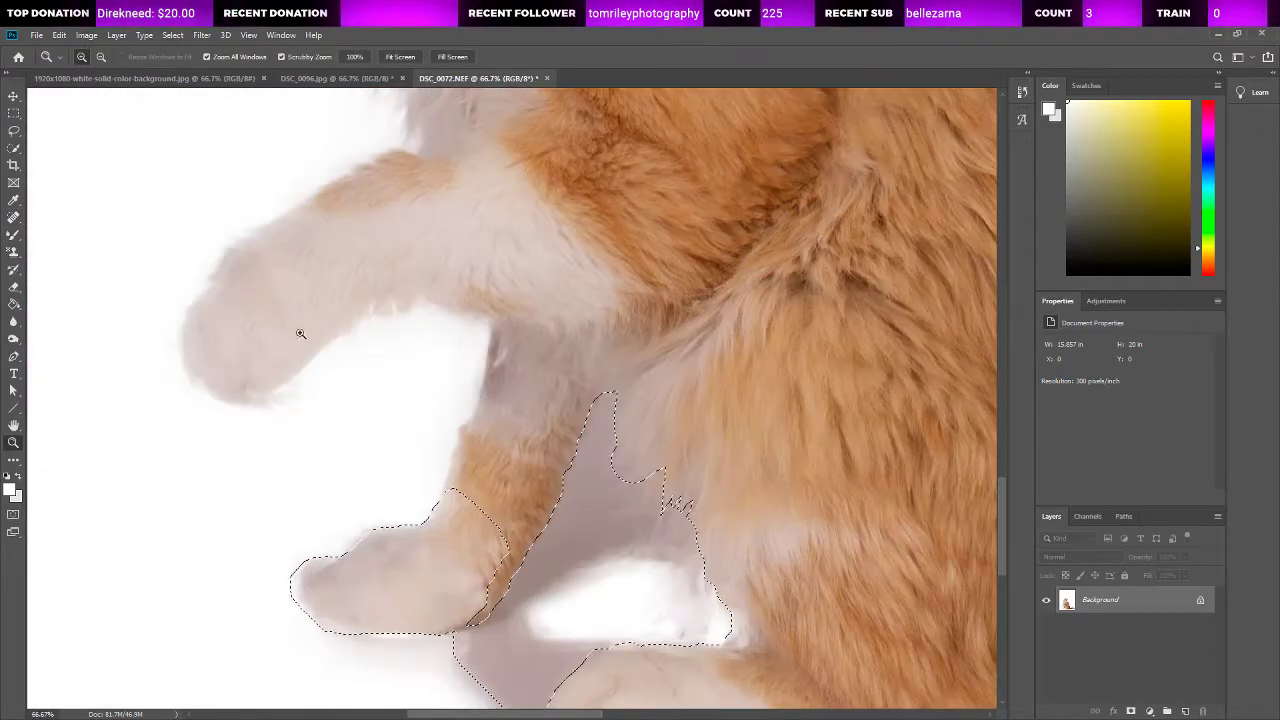
click(14, 147)
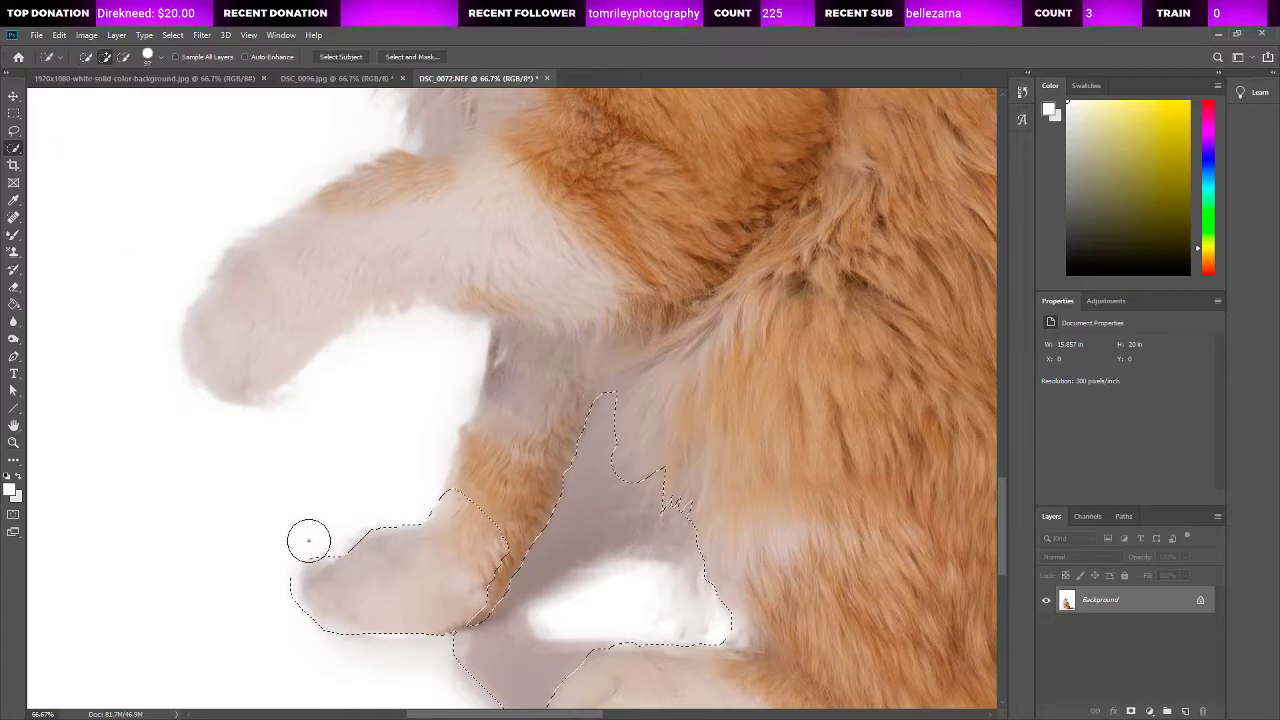
key(ctrl+d)
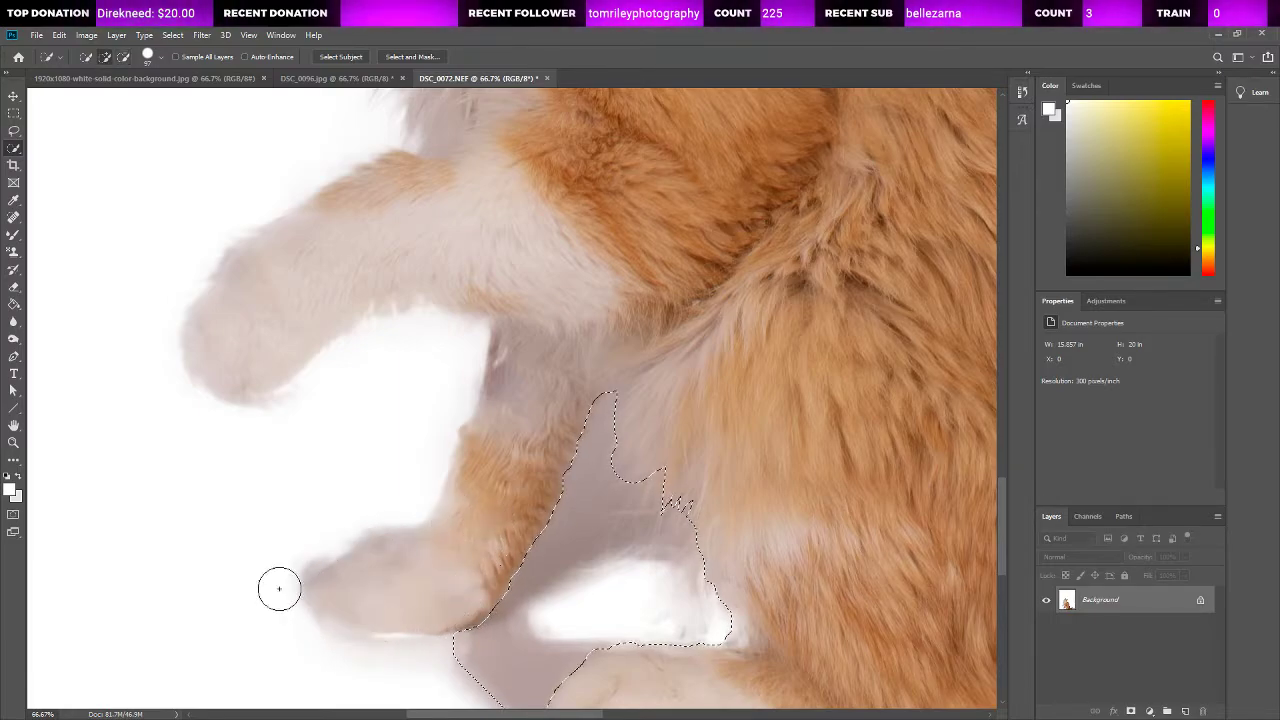
Step: Add the shadow strip around the front paw's toes and underside to the selection with the Quick Selection tool
drag(306, 546, 281, 583)
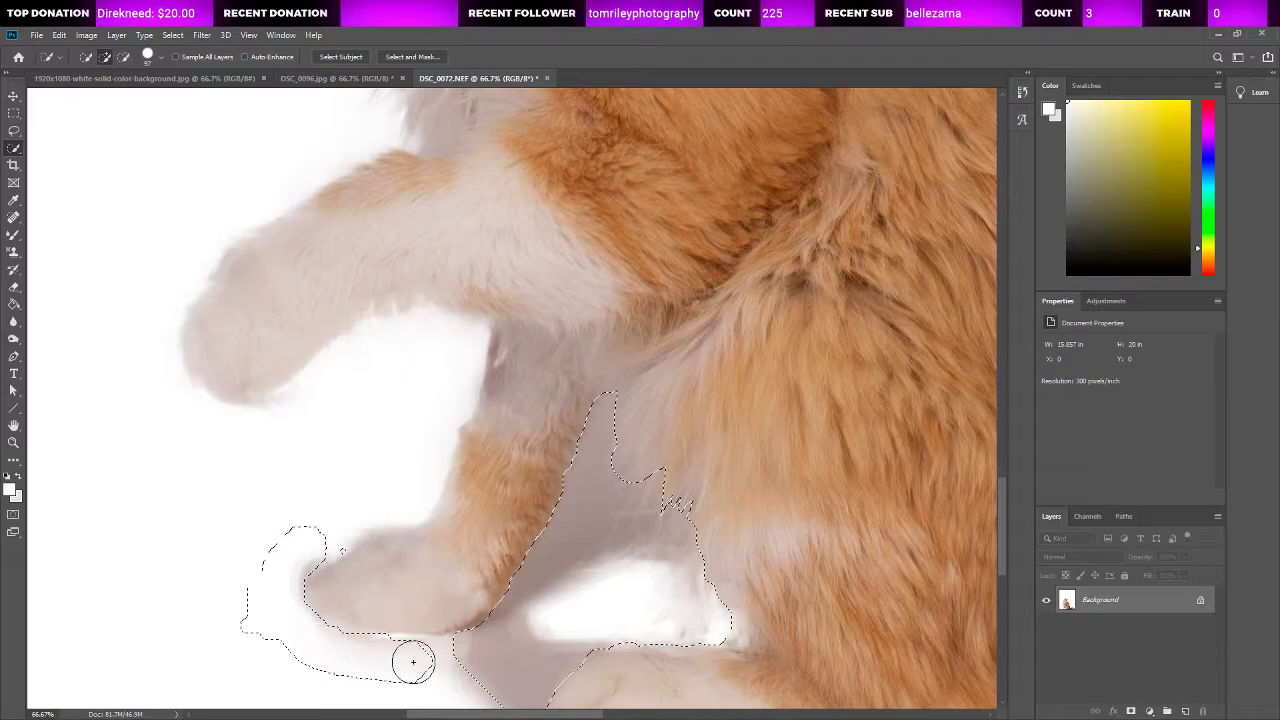
drag(401, 657, 367, 648)
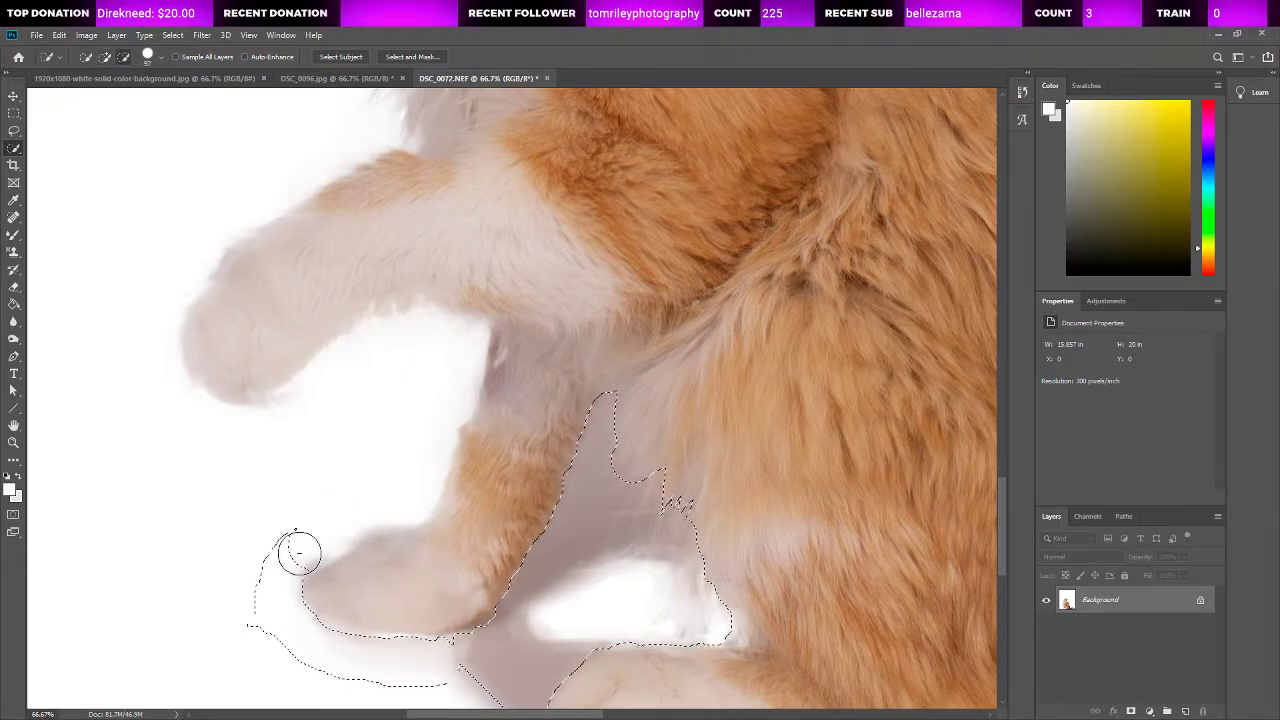
drag(291, 578, 355, 579)
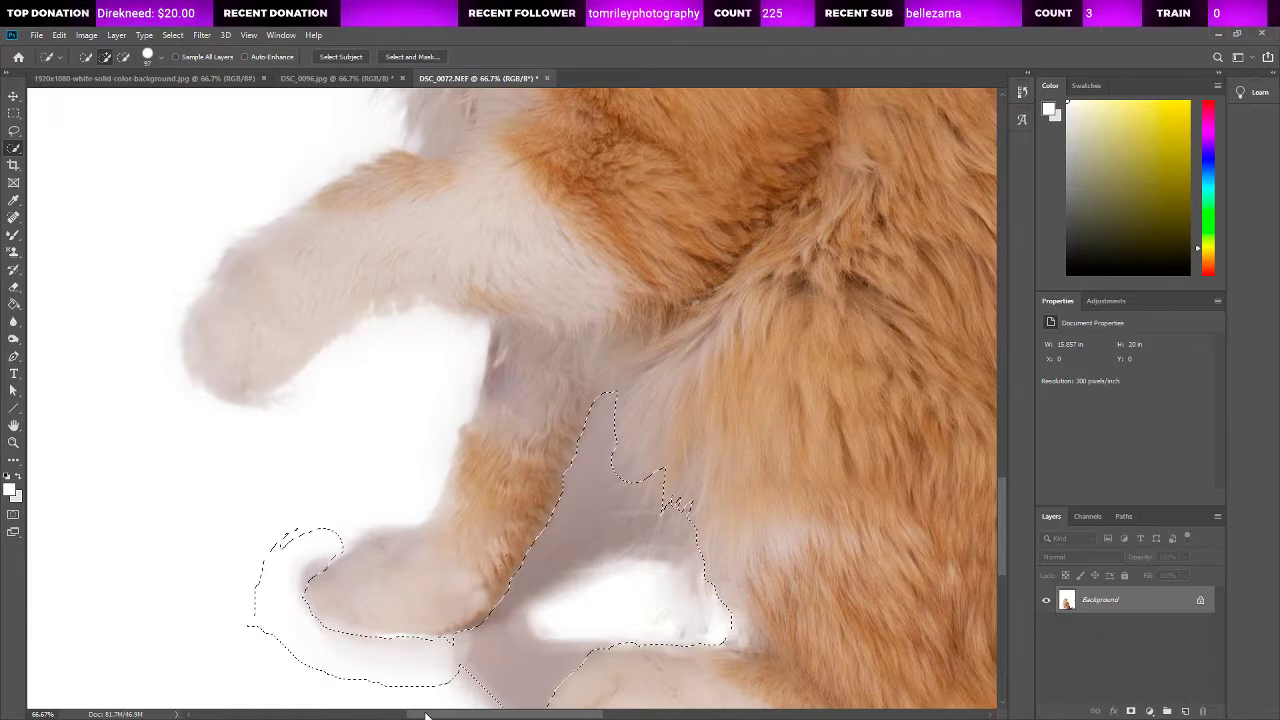
Step: Add the shadow and background beneath the tail tip to the selection, subtracting the part under the rest of the tail
drag(429, 714, 595, 714)
scroll(549, 600, down, 2)
scroll(549, 600, down, 1)
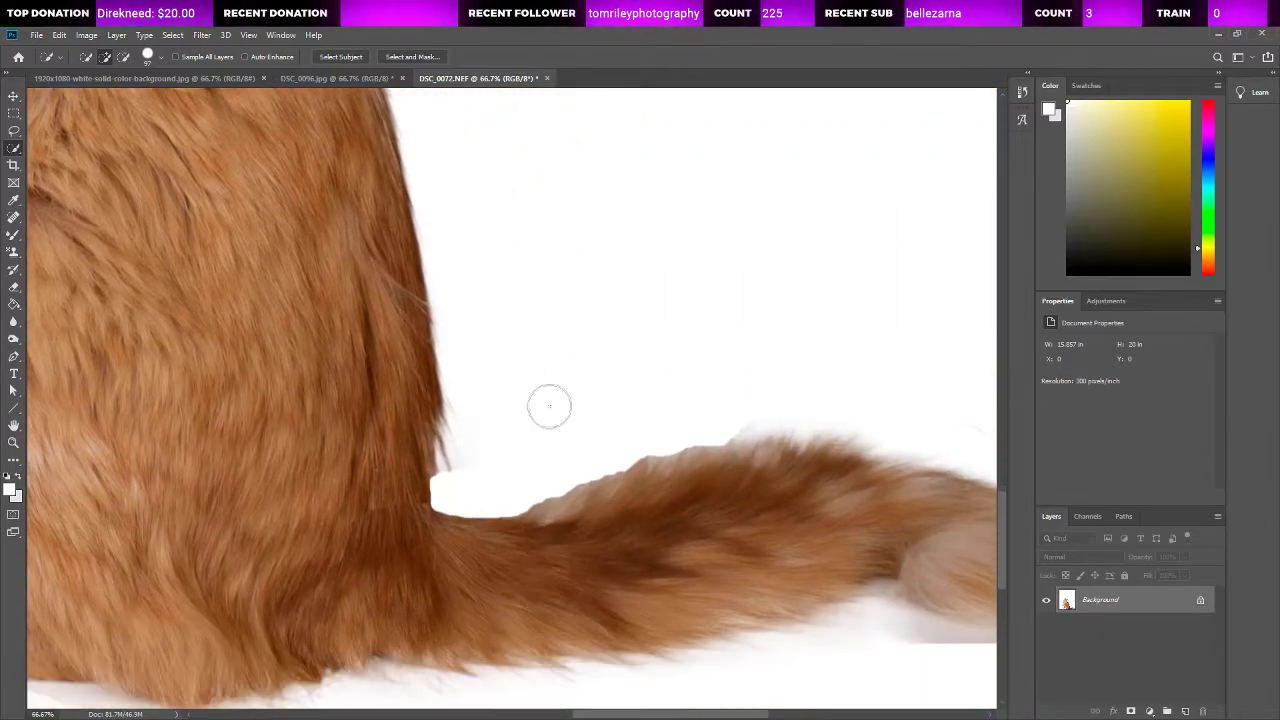
scroll(551, 477, down, 2)
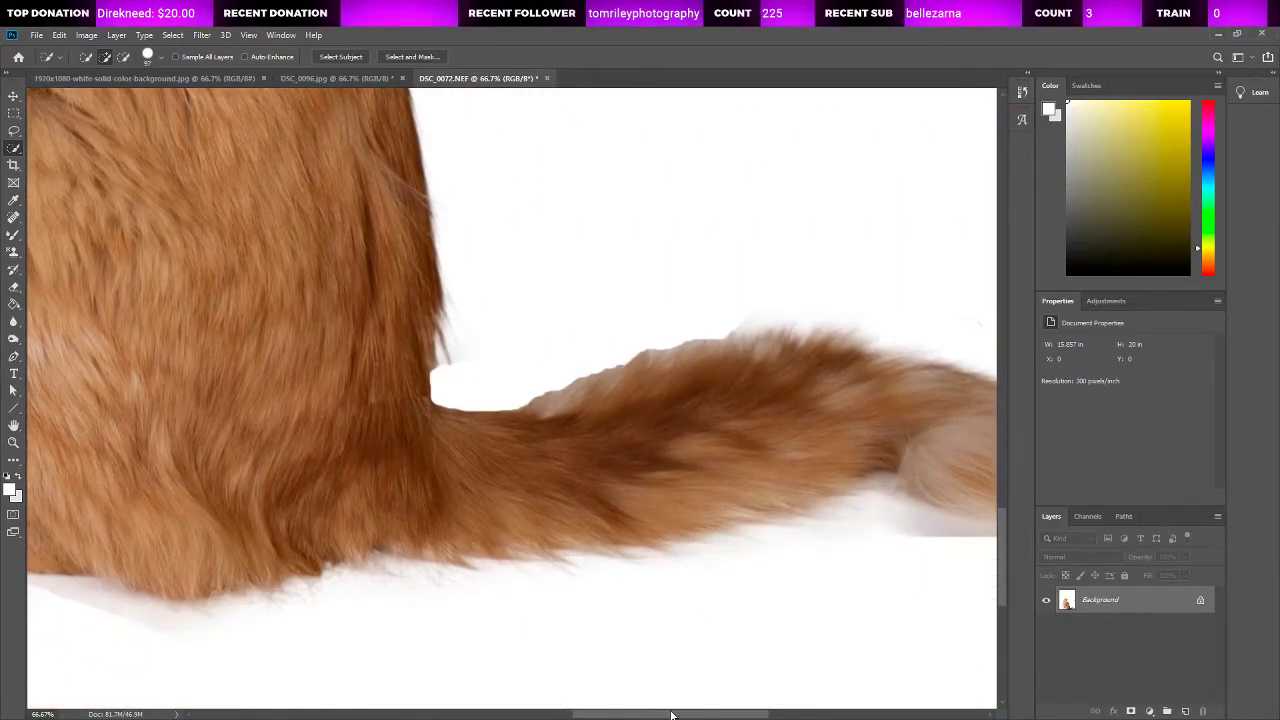
drag(671, 714, 747, 714)
mouse_move(580, 509)
mouse_down()
mouse_move(681, 542)
mouse_move(762, 500)
mouse_move(775, 458)
mouse_up()
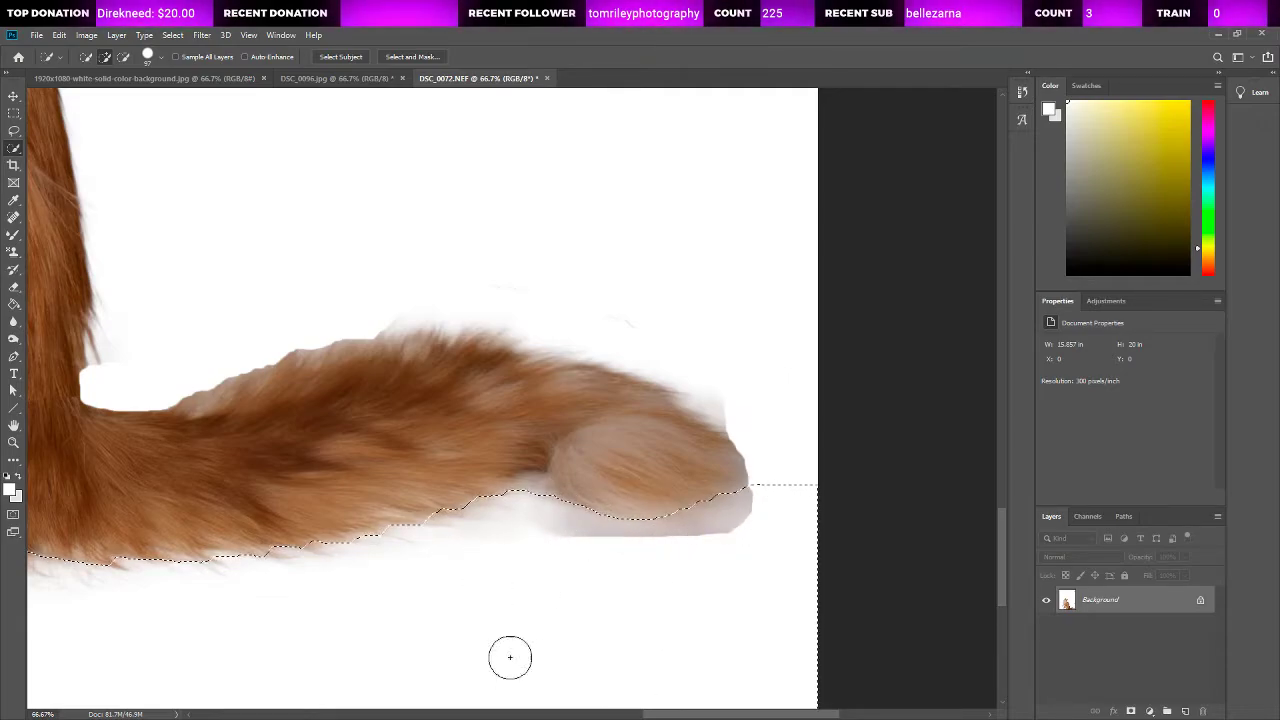
drag(392, 524, 471, 506)
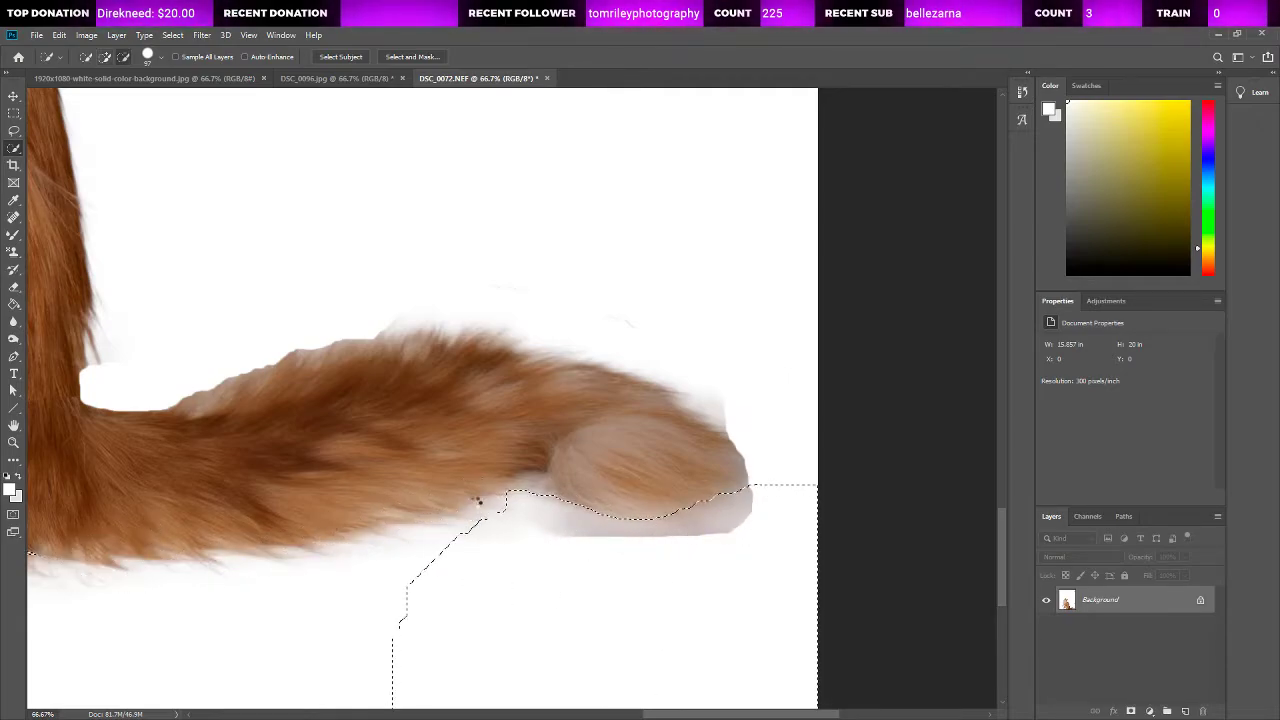
Step: Add the shadow and background around the hind paw to the selection, then subtract the hind paw along its outline
drag(663, 714, 507, 714)
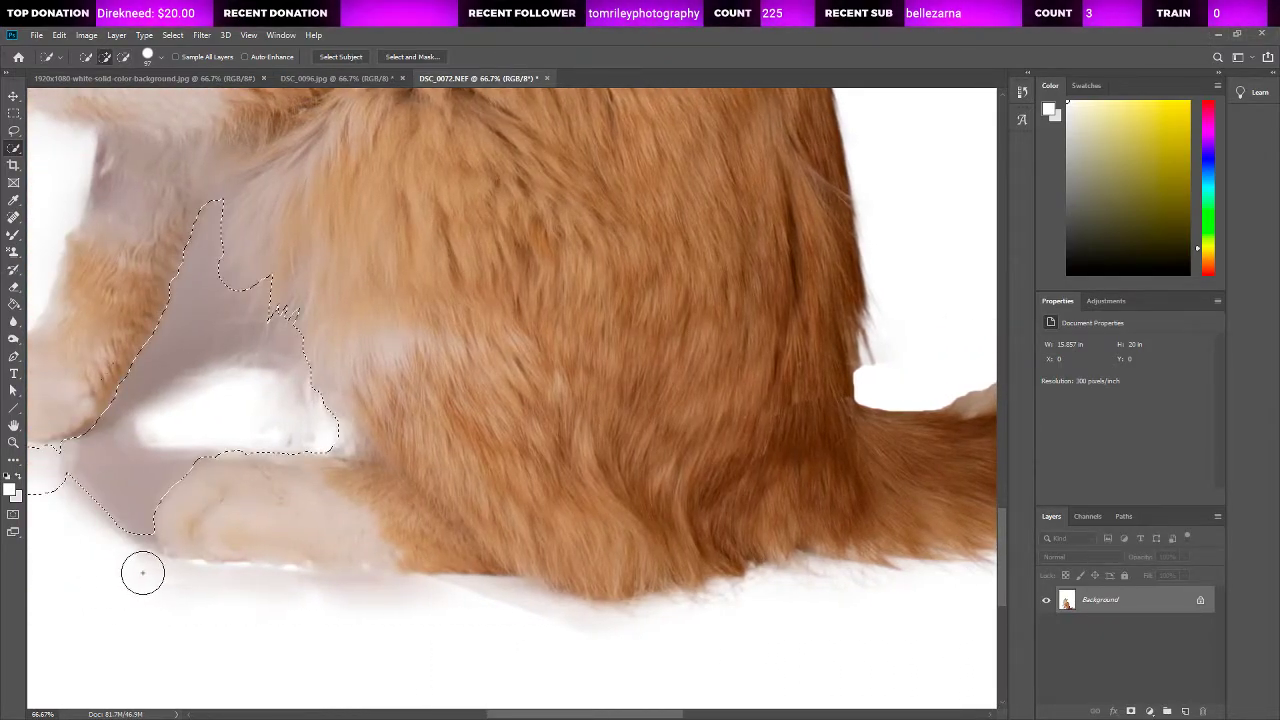
drag(143, 572, 132, 565)
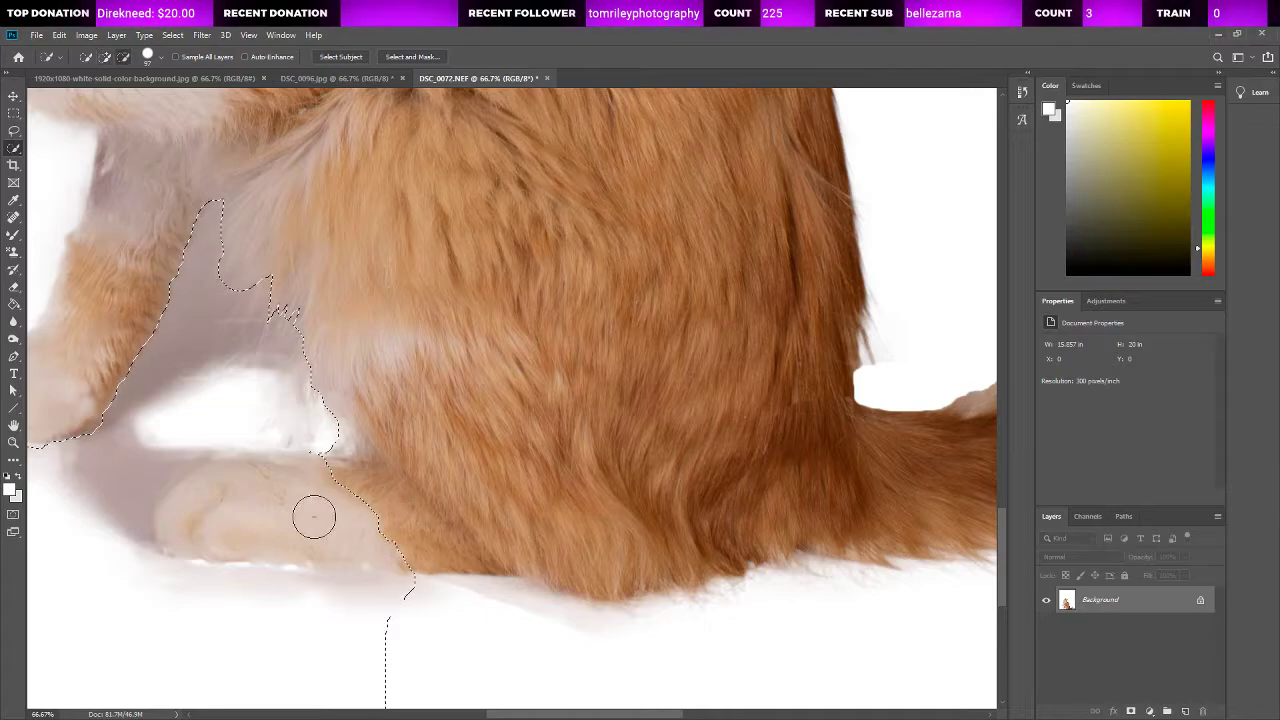
mouse_move(314, 514)
mouse_down()
mouse_move(192, 520)
mouse_move(177, 498)
mouse_move(170, 539)
mouse_move(147, 446)
mouse_move(109, 505)
mouse_move(180, 438)
mouse_move(246, 493)
mouse_move(197, 482)
mouse_up()
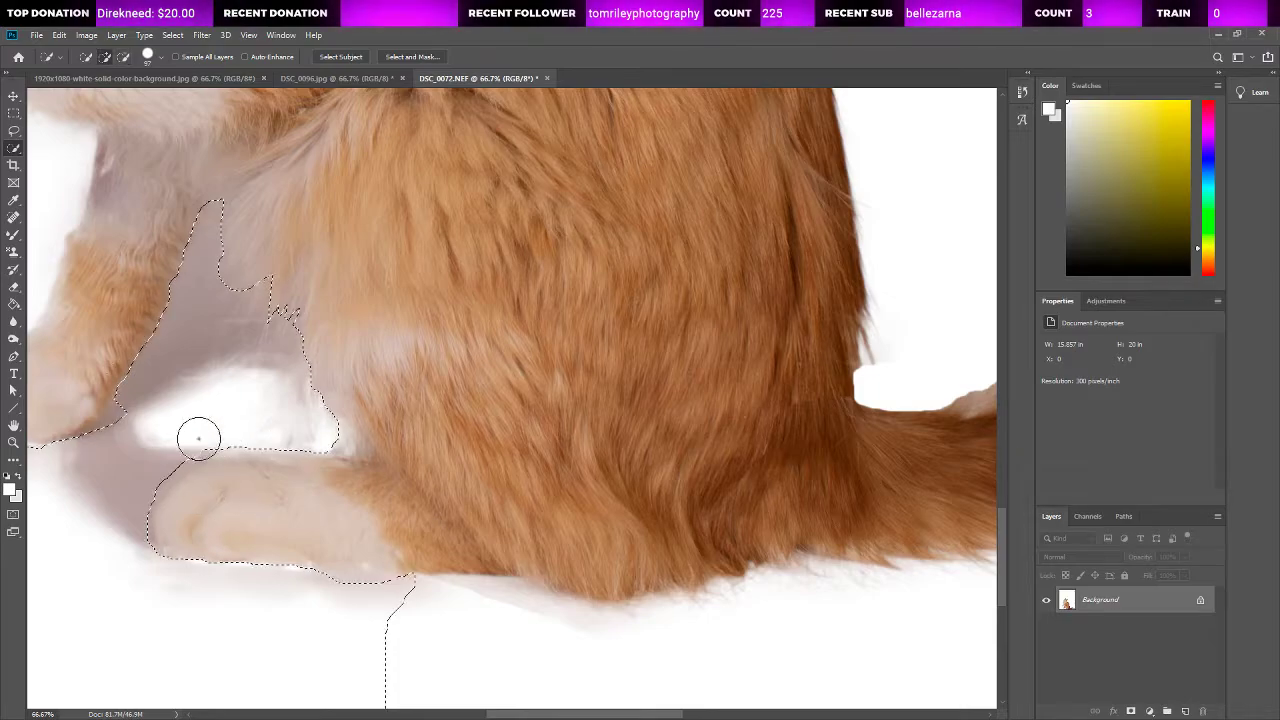
drag(201, 435, 214, 457)
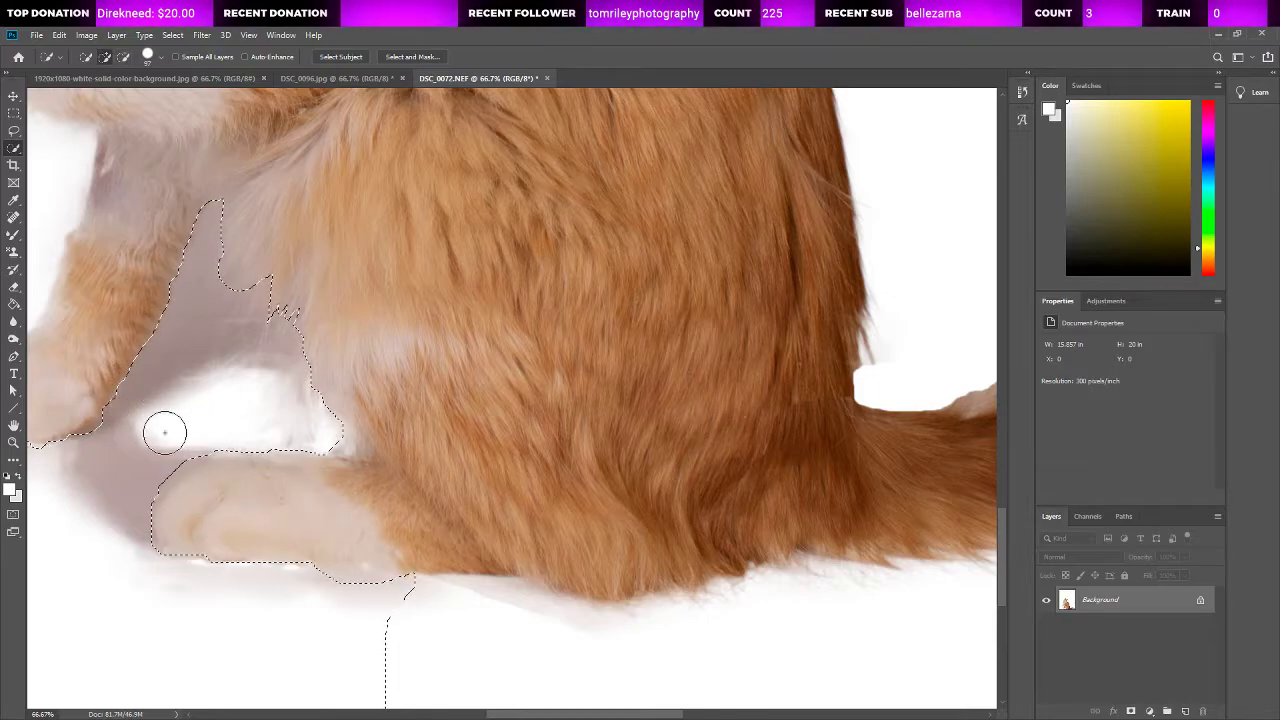
drag(103, 329, 96, 392)
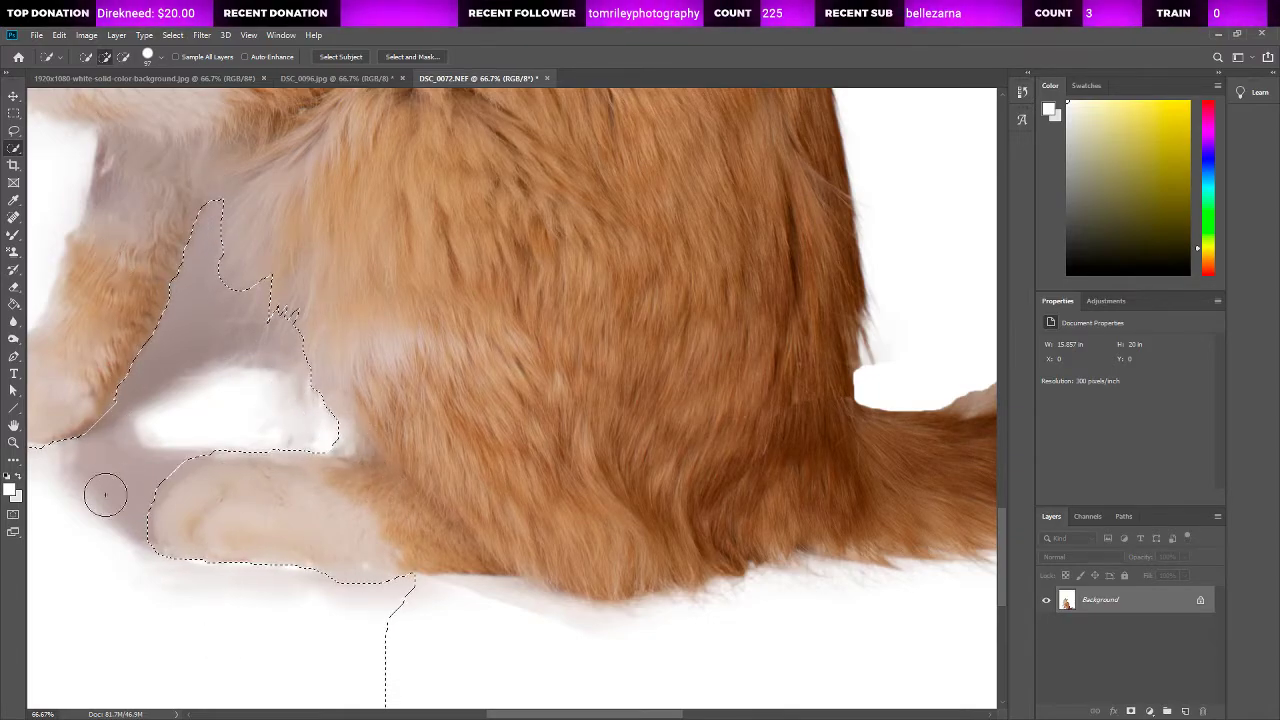
Step: Subtract the outer white background beside the front paw from the selection along a slanted edge down to the canvas bottom
key(z)
key(ctrl+0)
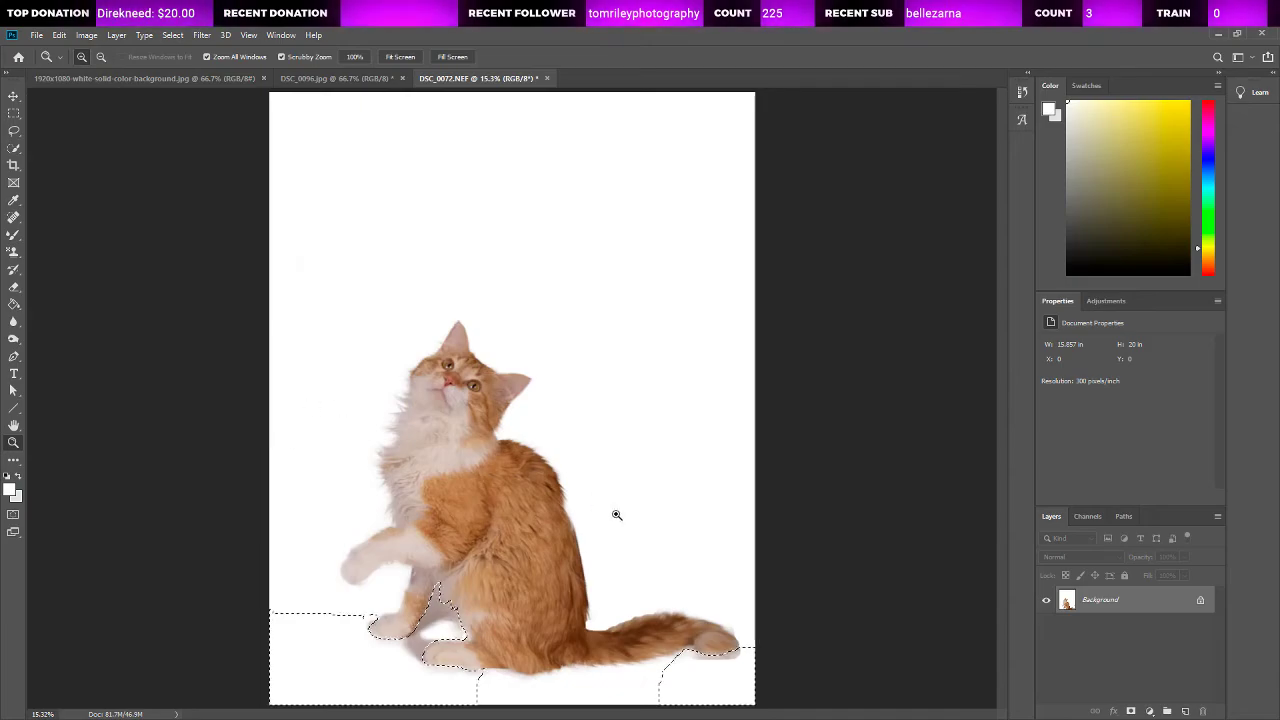
key(w)
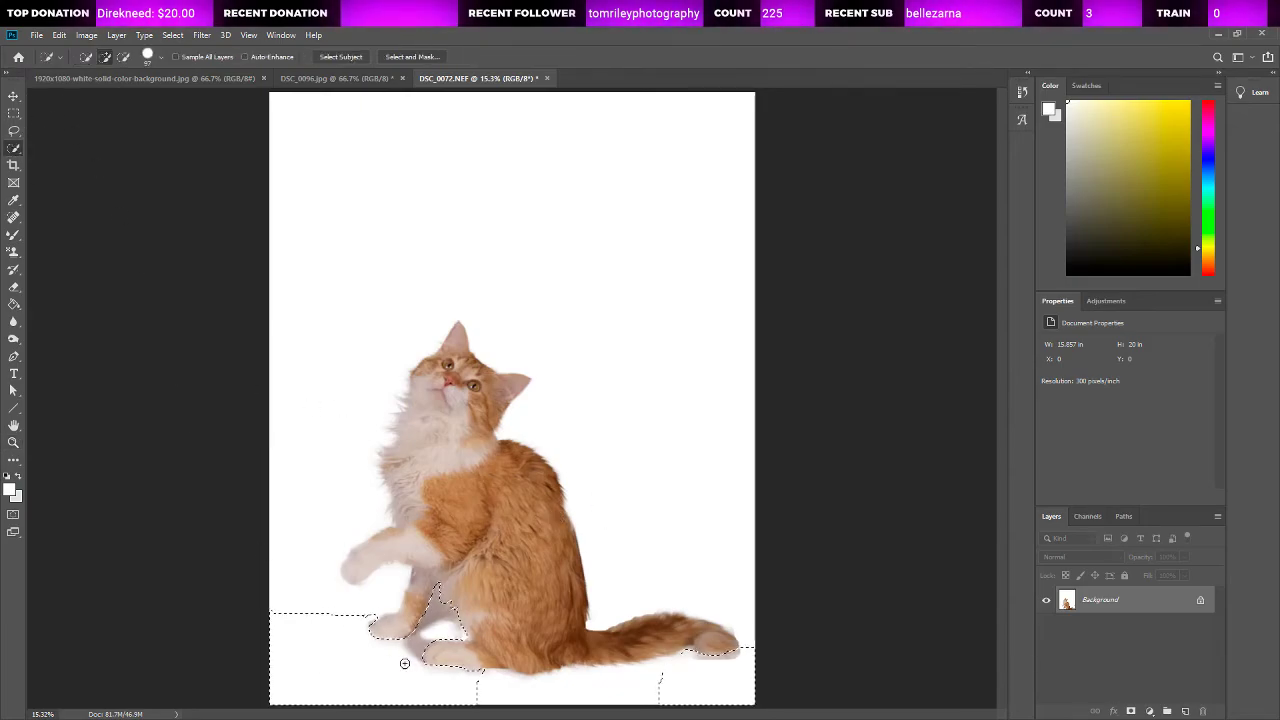
mouse_move(404, 663)
mouse_down()
mouse_move(371, 606)
mouse_move(306, 609)
mouse_move(300, 689)
mouse_move(318, 702)
mouse_up()
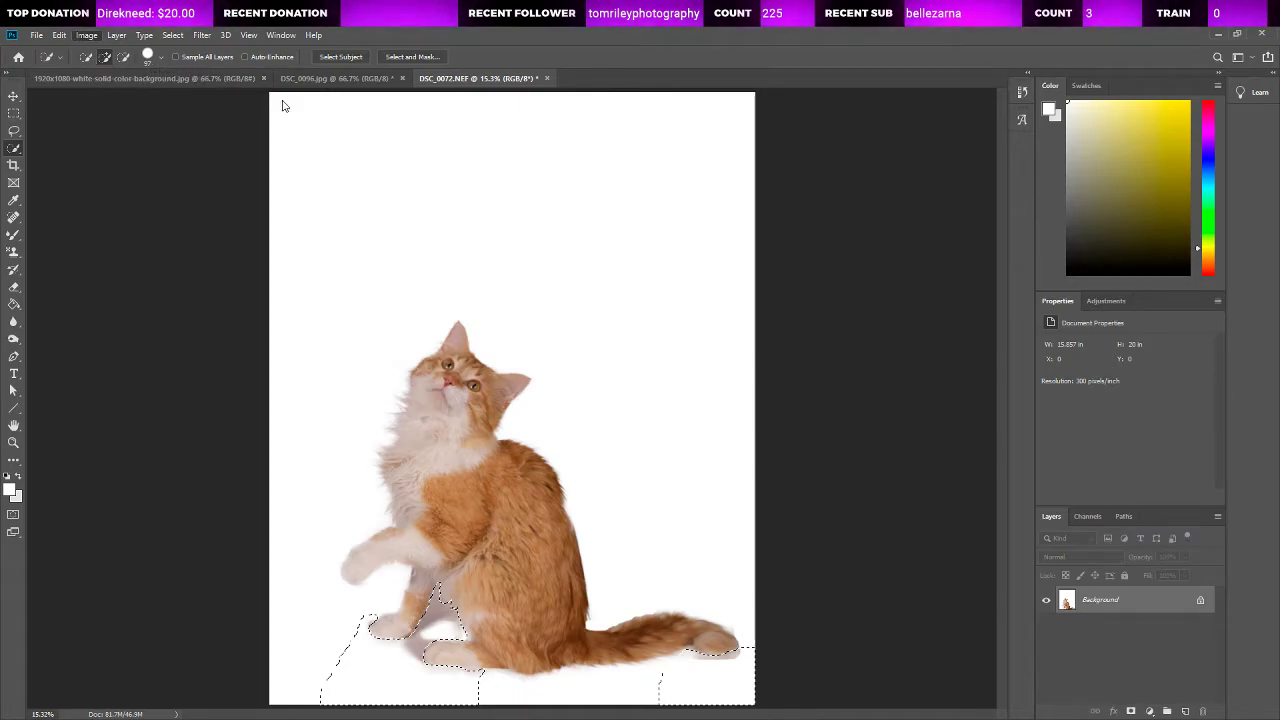
Step: Lighten the selected shadows with an image adjustment, compare by undoing and redoing it, and deselect the area
key(i)
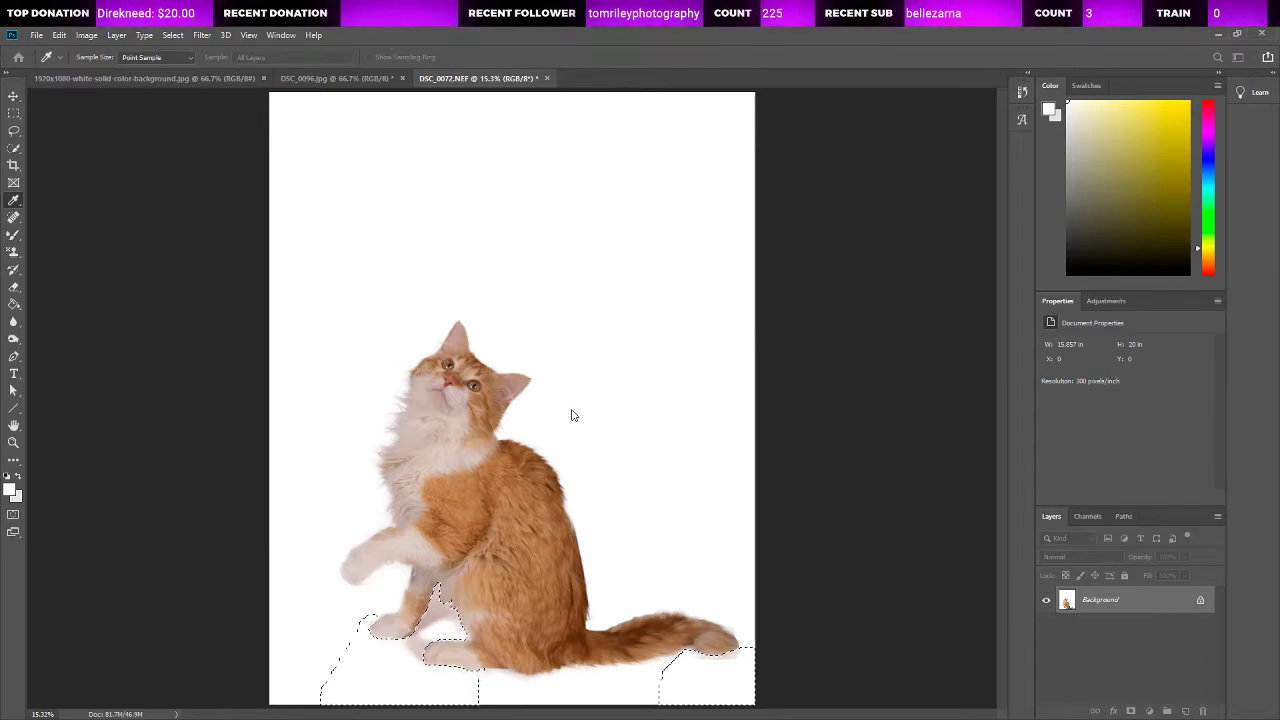
key(ctrl+z)
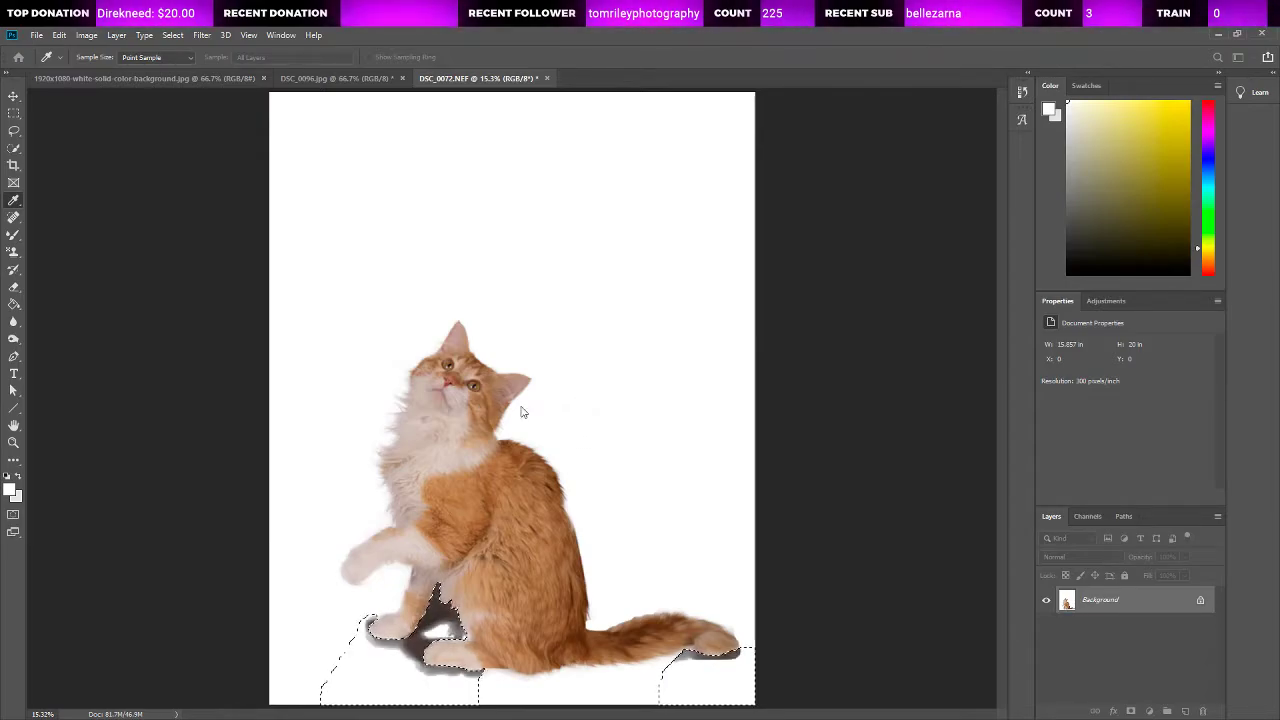
key(ctrl+shift+z)
key(ctrl+shift+z)
key(ctrl+z)
key(ctrl+shift+z)
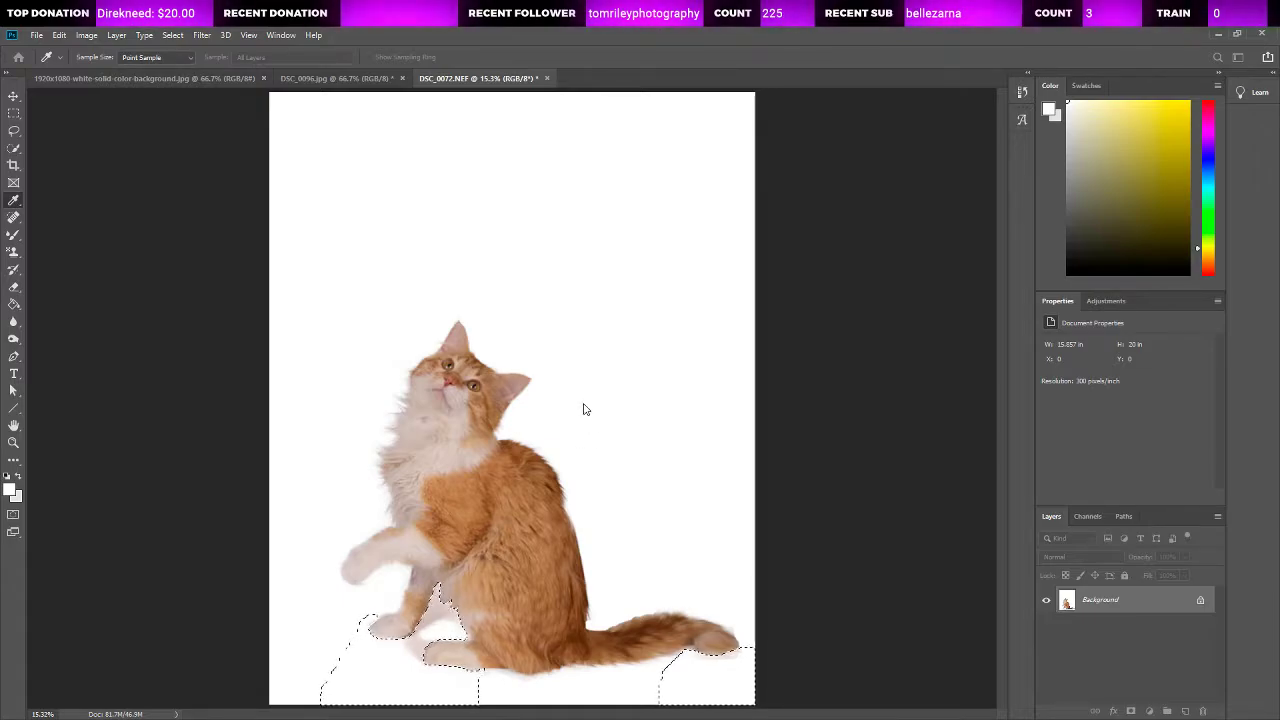
click(8, 131)
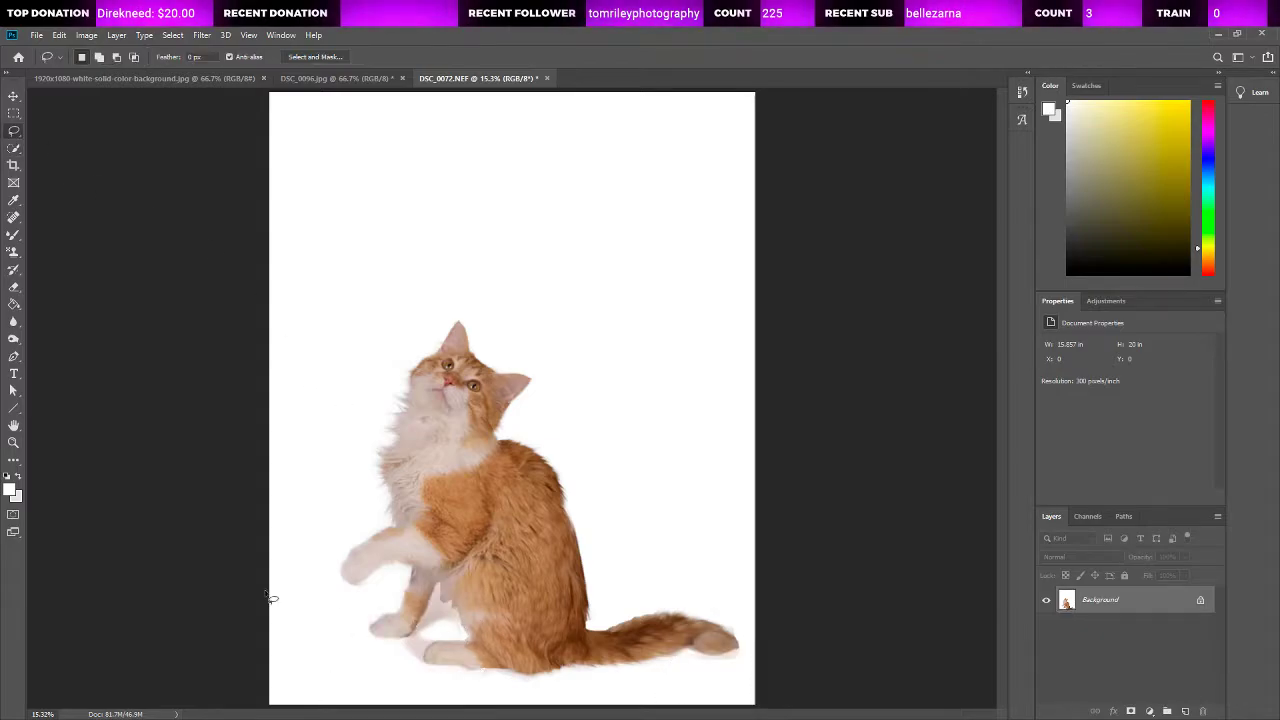
Step: Smudge the cat's belly and inner thigh edges with a smaller Smudge brush to blend the hard cut-out outline into the shadow
click(15, 444)
click(484, 630)
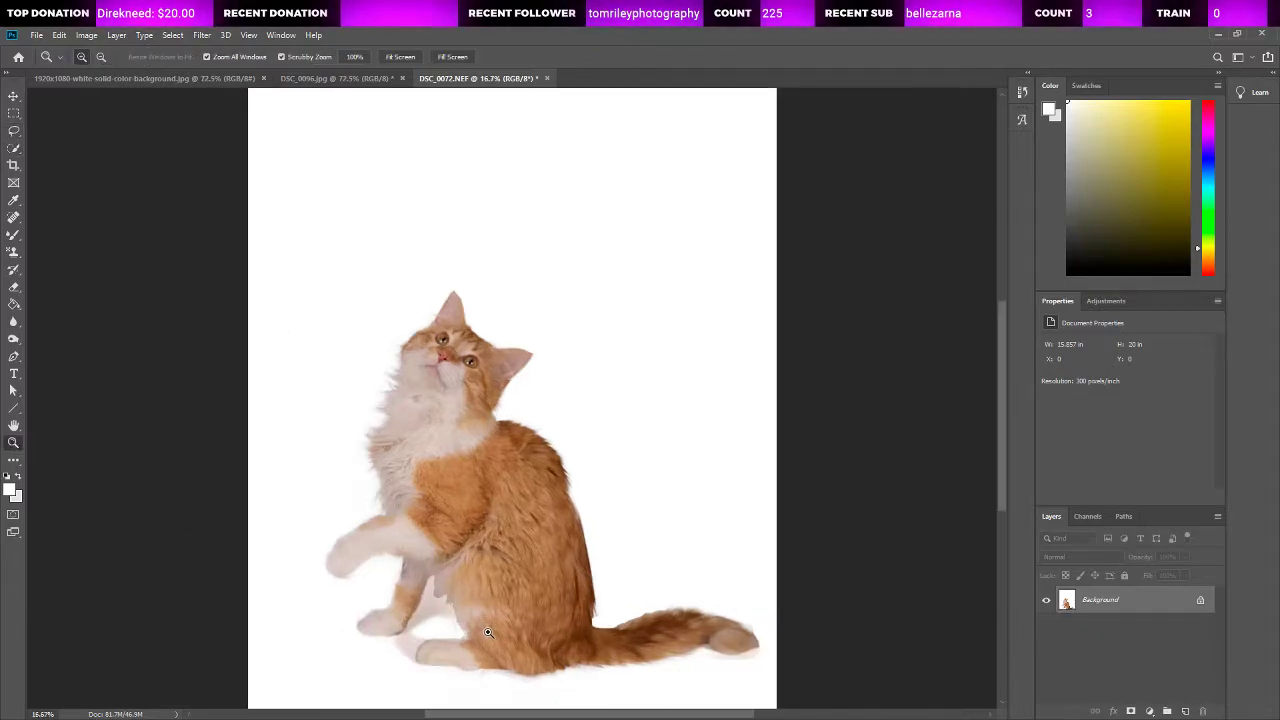
click(484, 630)
click(430, 607)
click(430, 607)
click(433, 605)
scroll(457, 529, down, 3)
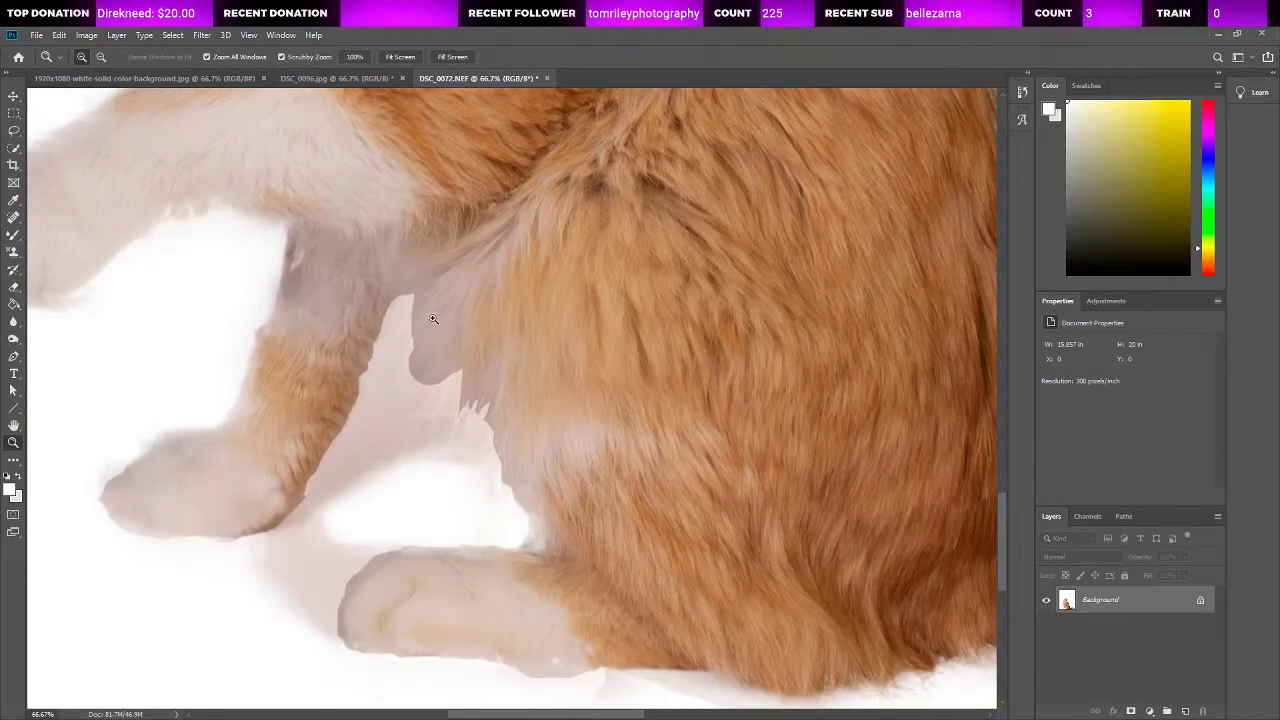
click(432, 403)
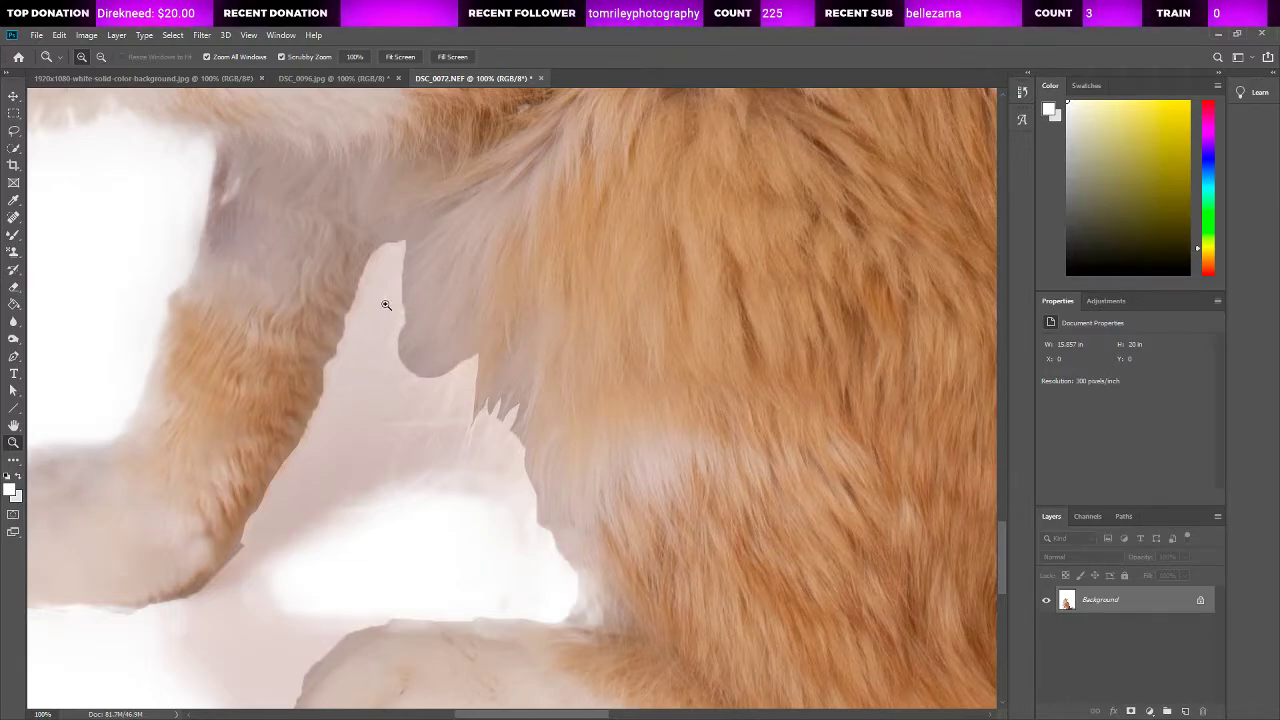
click(13, 321)
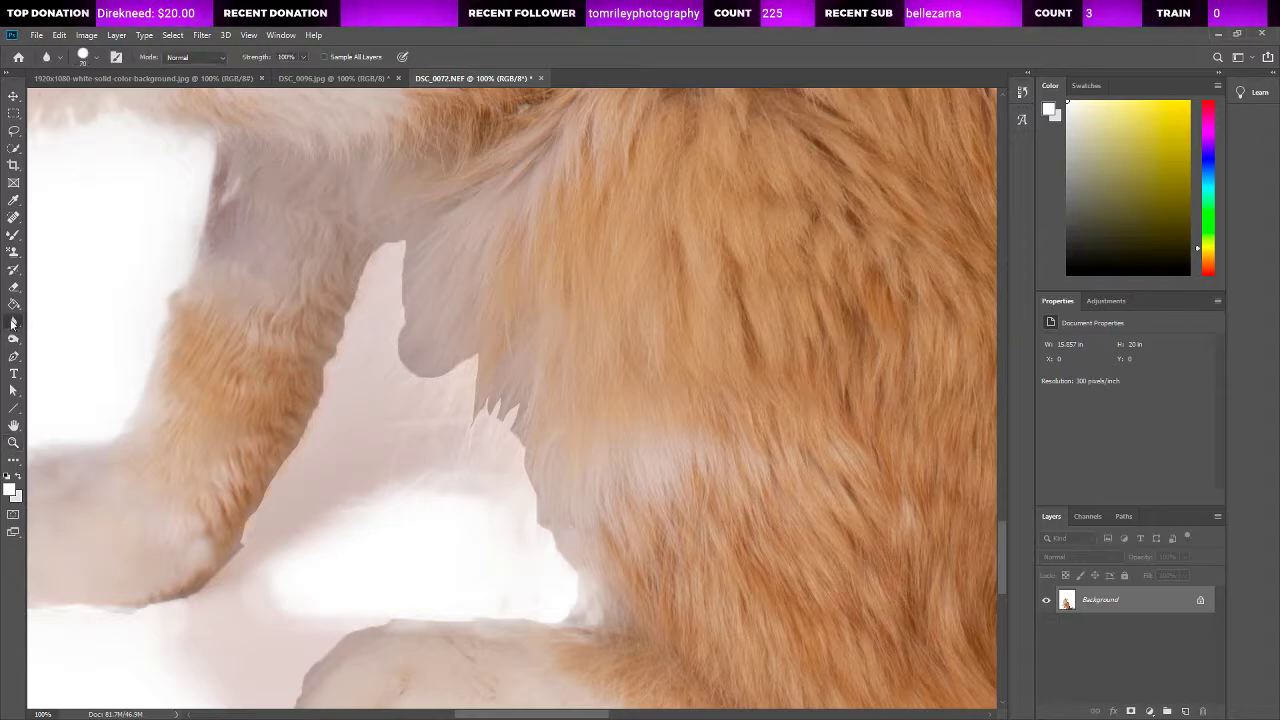
click(41, 357)
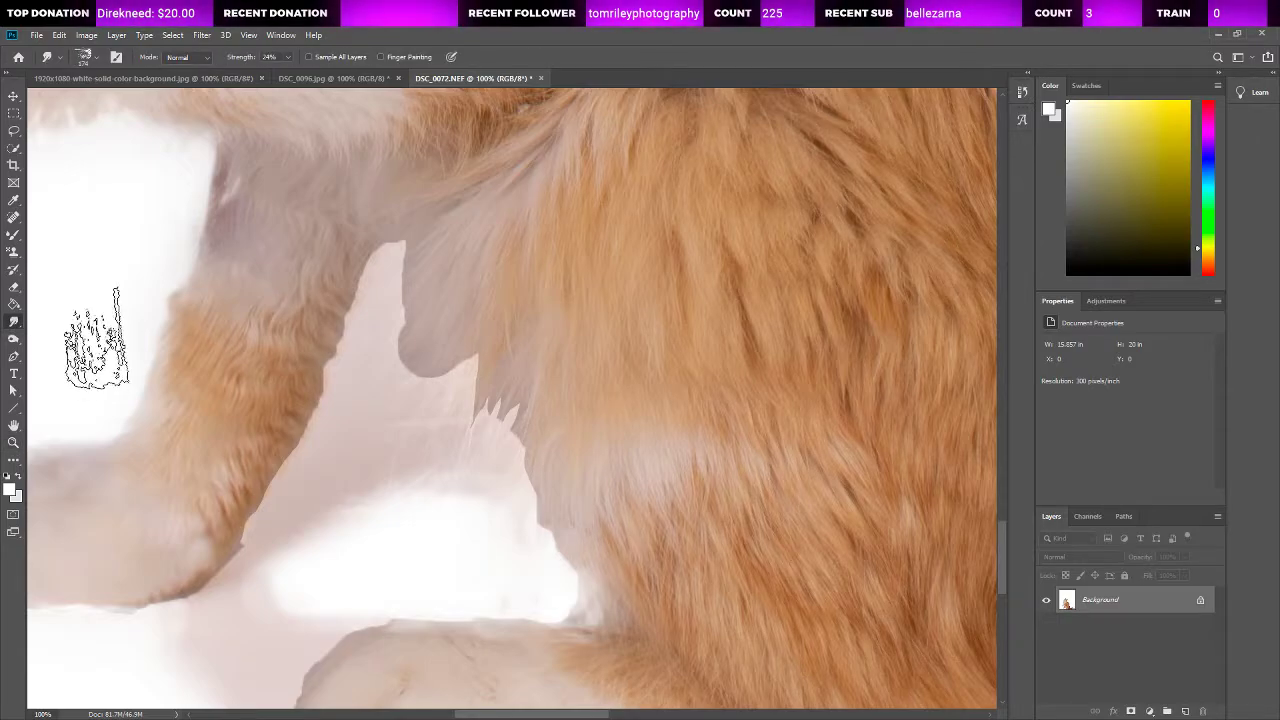
click(98, 58)
drag(111, 99, 99, 100)
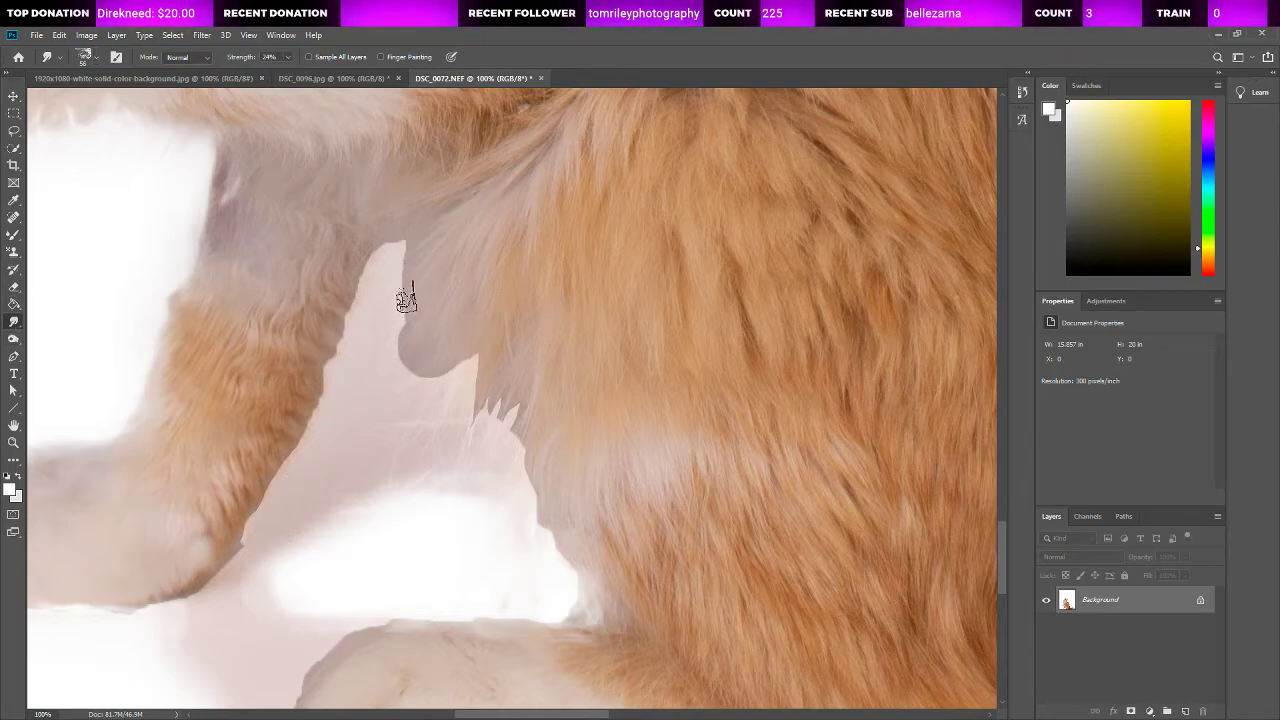
mouse_move(406, 286)
mouse_down()
mouse_move(388, 346)
mouse_move(416, 324)
mouse_move(398, 404)
mouse_move(454, 354)
mouse_move(478, 386)
mouse_move(471, 443)
mouse_up()
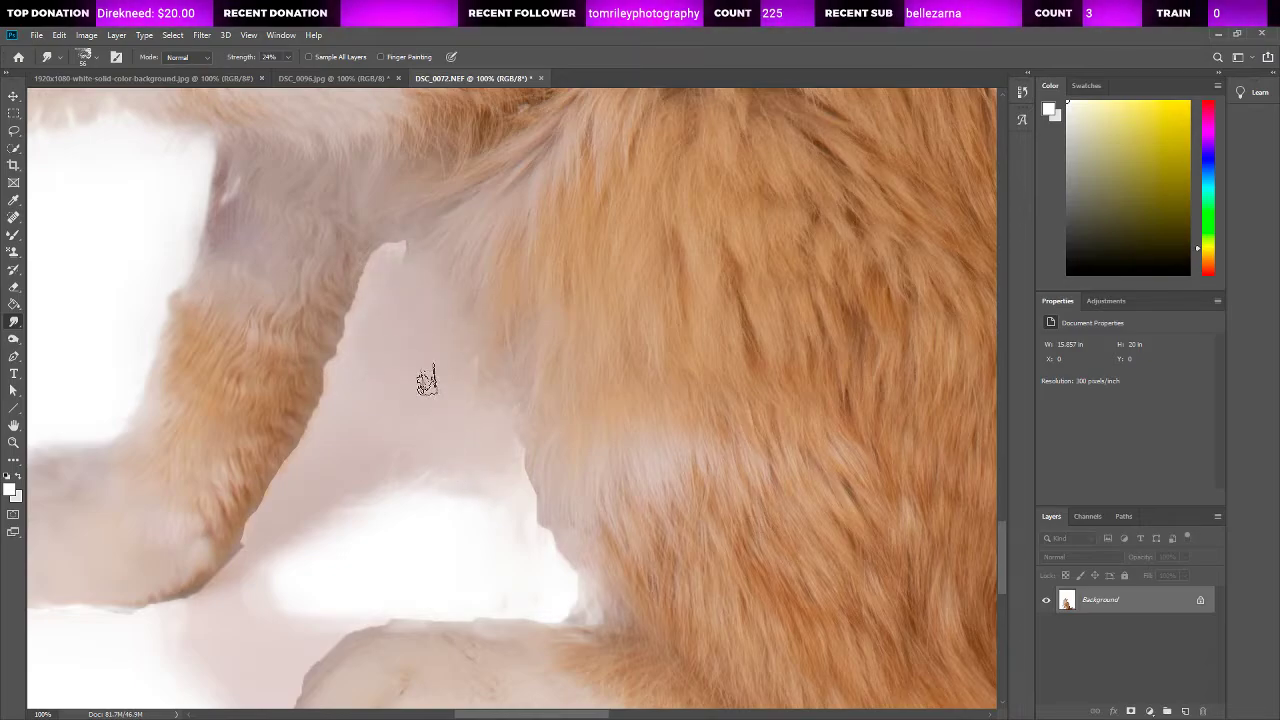
mouse_move(529, 497)
mouse_down()
mouse_move(537, 560)
mouse_move(566, 597)
mouse_up()
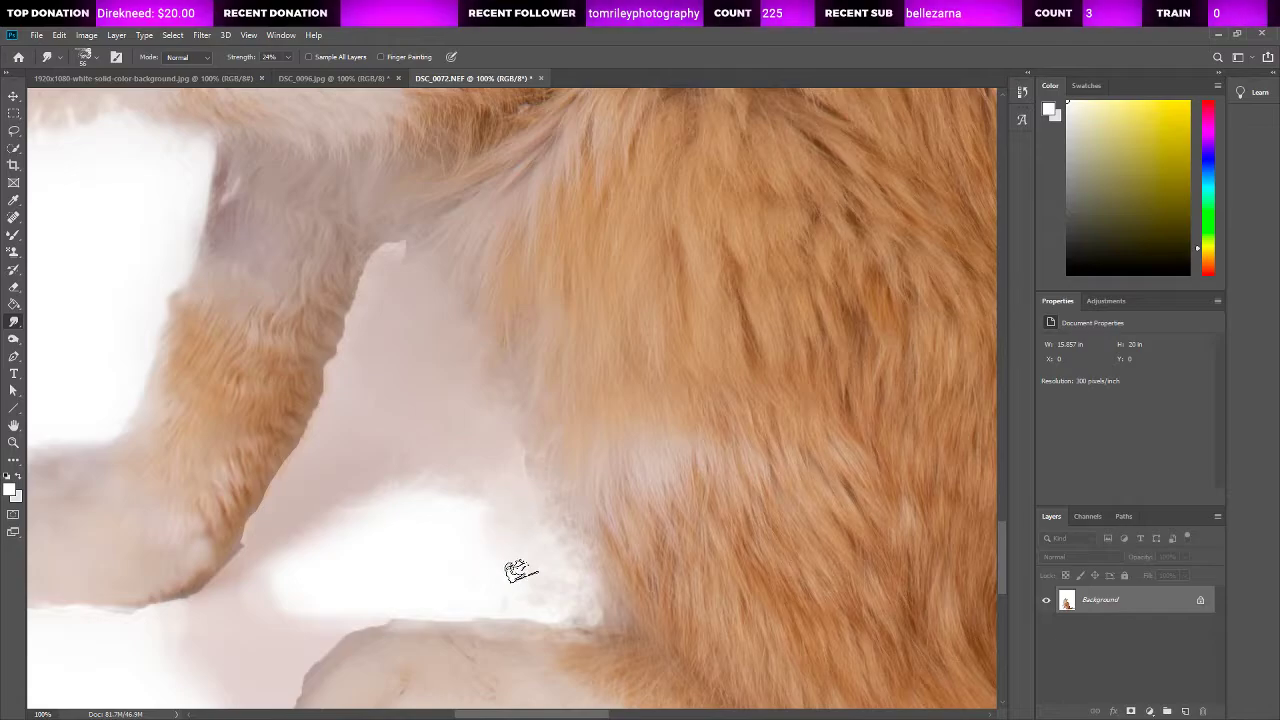
Step: Soften the rear edge of the standing front leg and the upper edge of the hind paw with a size 25 Smudge brush
scroll(429, 491, down, 3)
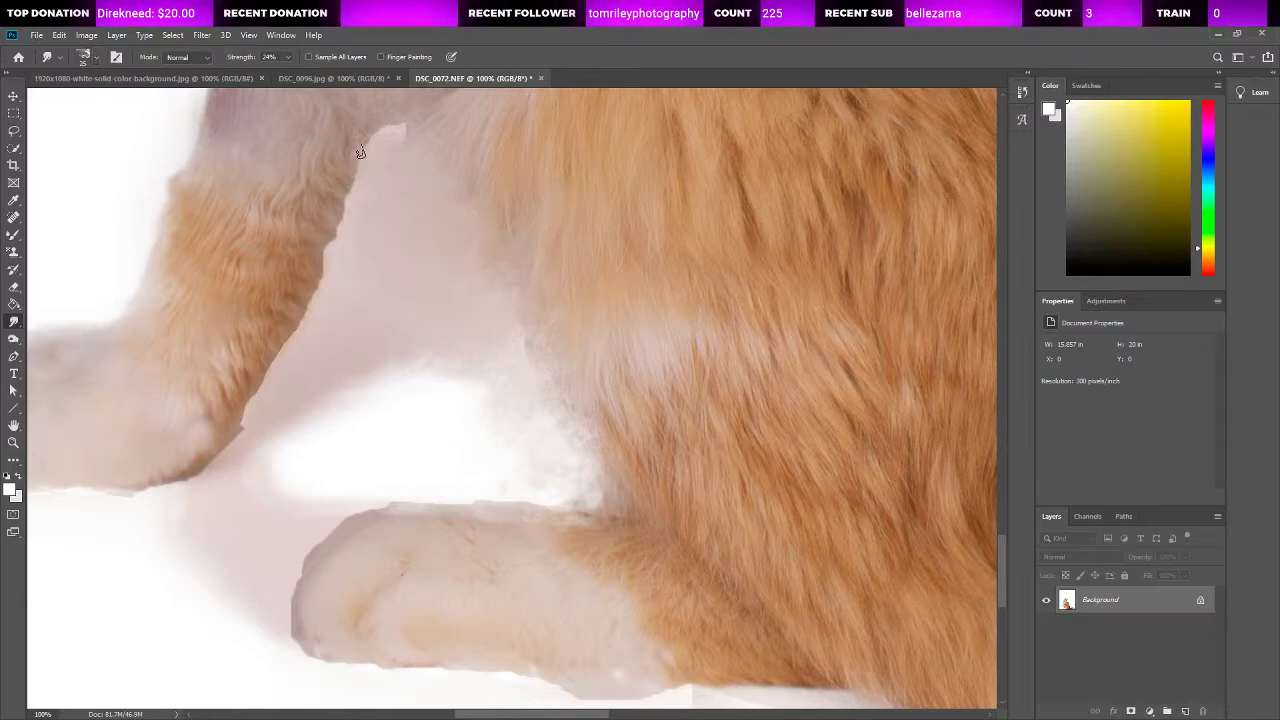
mouse_move(343, 239)
mouse_down()
mouse_move(281, 373)
mouse_move(203, 470)
mouse_up()
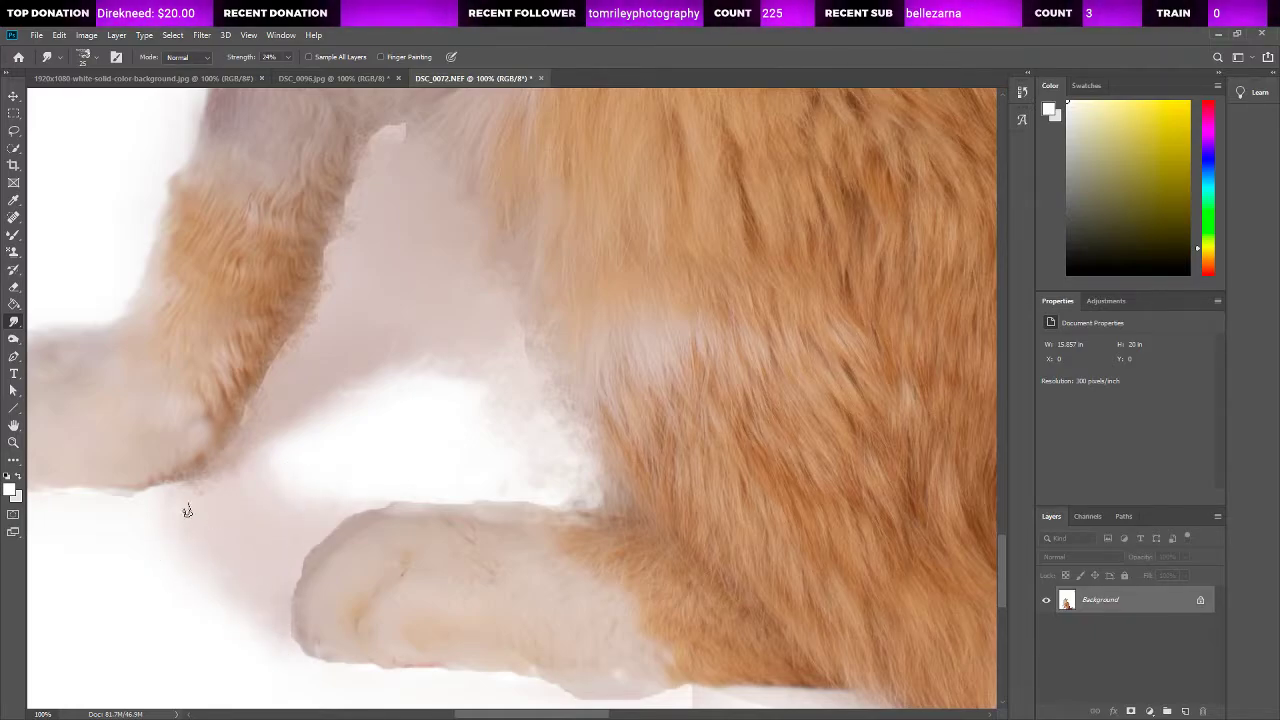
mouse_move(594, 500)
mouse_down()
mouse_move(549, 509)
mouse_move(358, 488)
mouse_up()
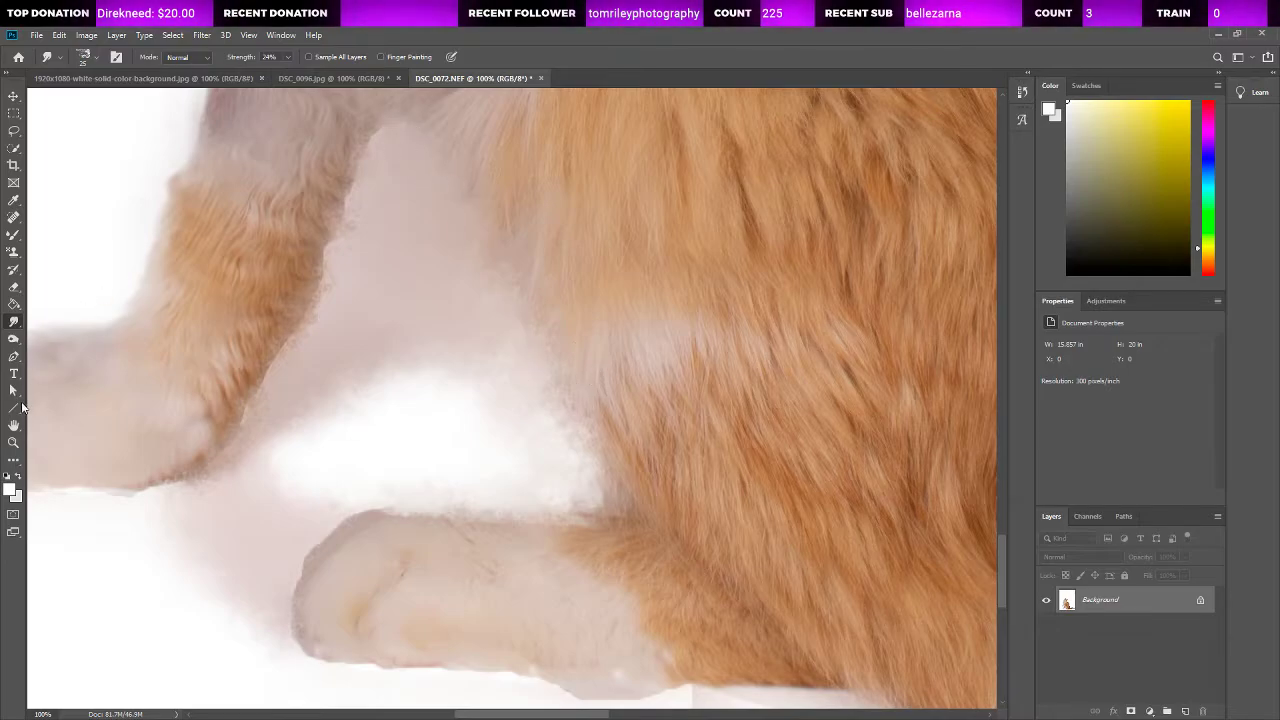
Step: Smudge the outline of the standing front paw around its toes and underside so it fades into the white background
click(13, 442)
key(ctrl+0)
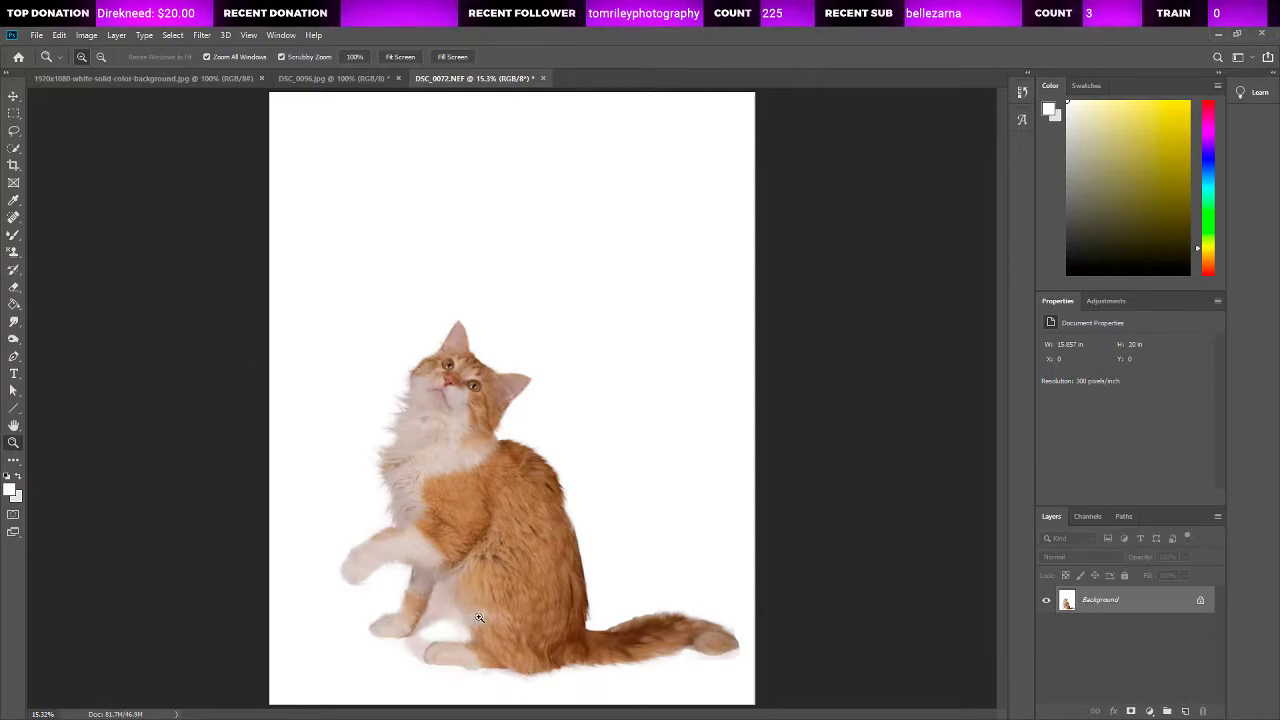
click(400, 622)
click(400, 622)
click(356, 626)
click(356, 626)
click(356, 626)
click(356, 626)
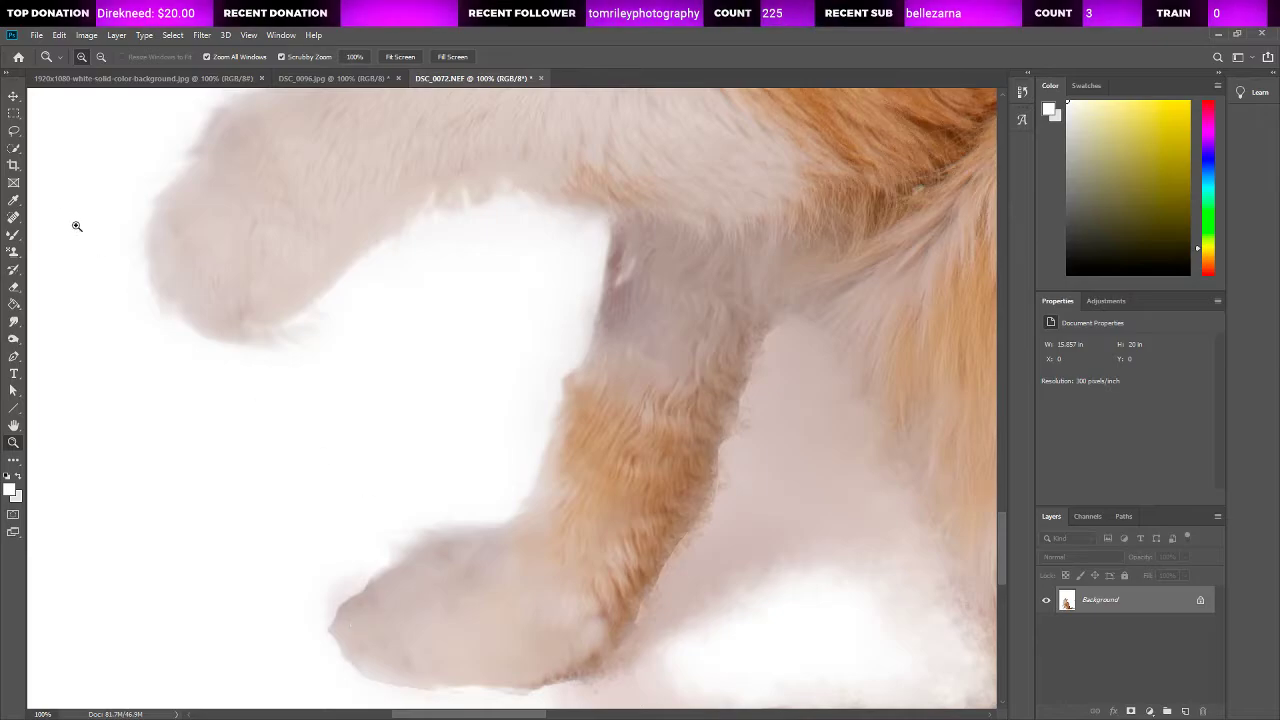
click(14, 323)
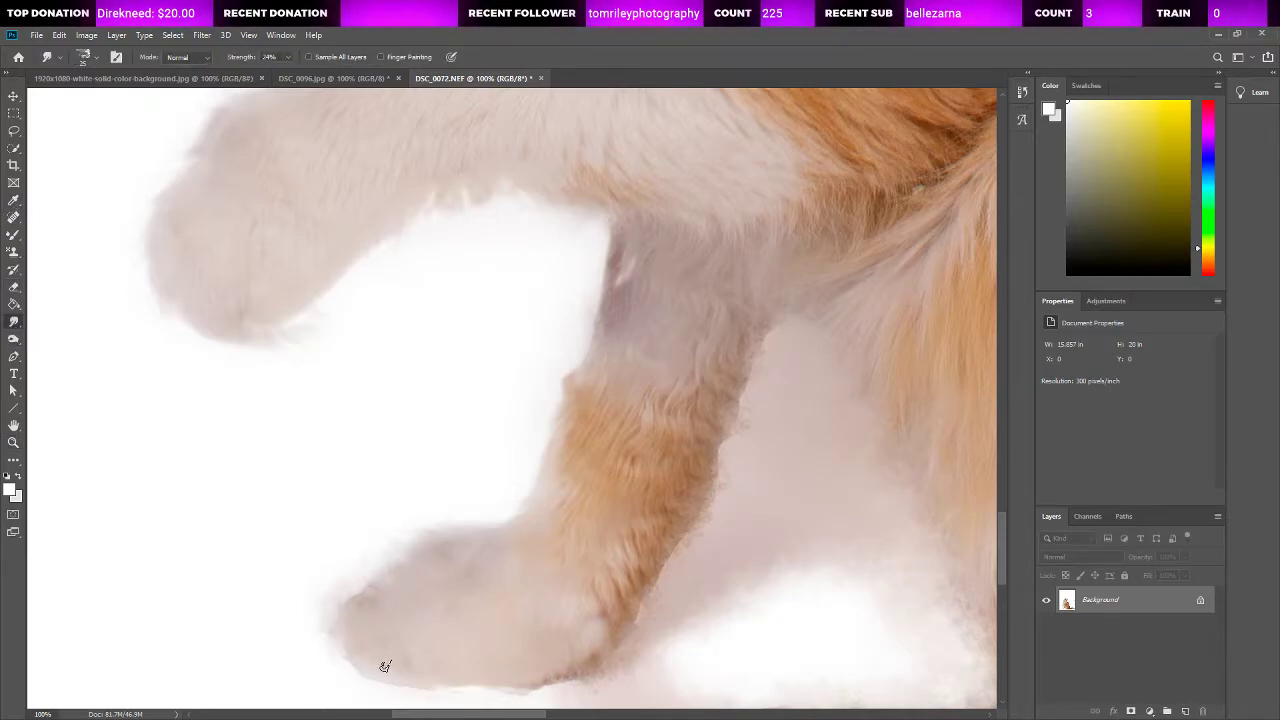
scroll(463, 700, down, 2)
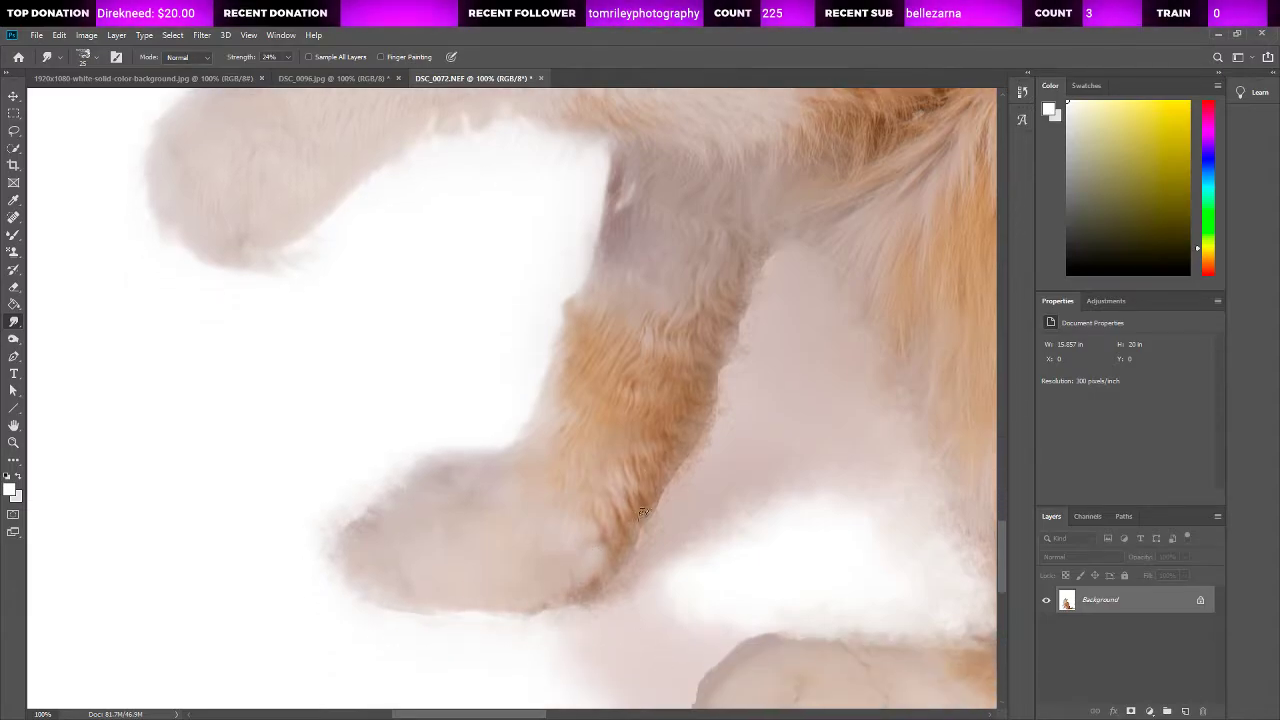
scroll(671, 667, down, 6)
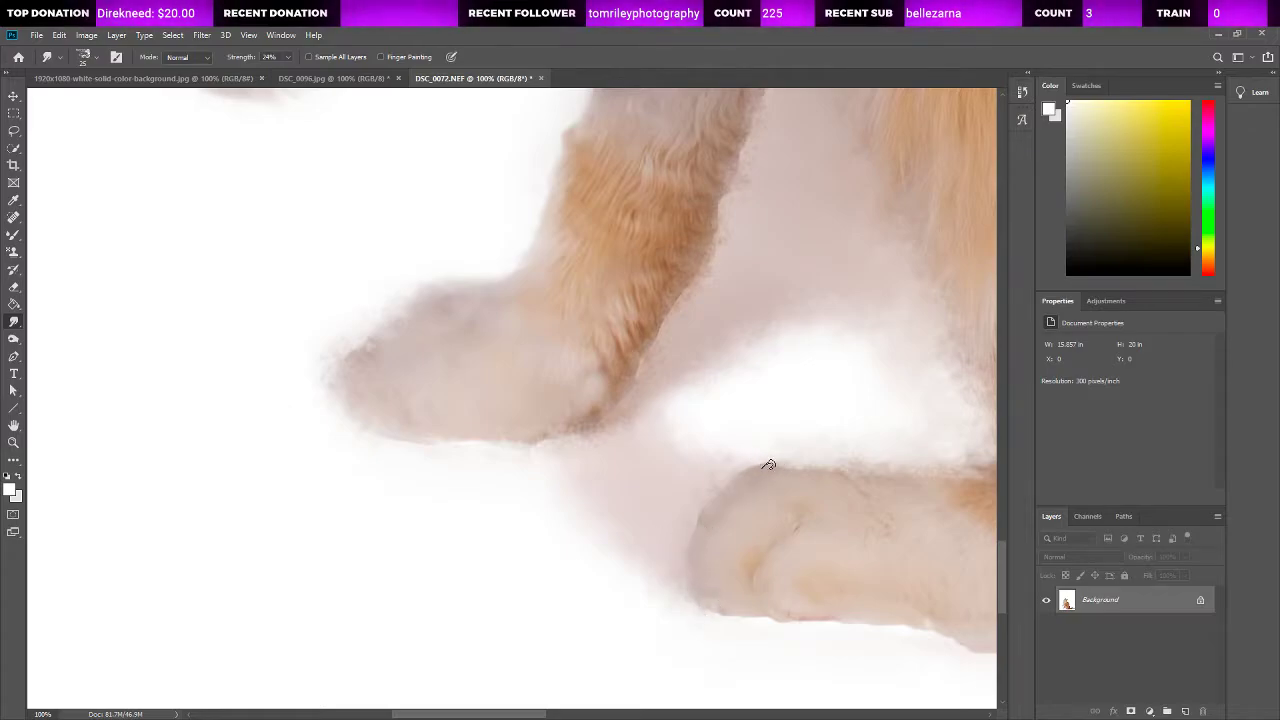
Step: Smudge the hind paw's tip and underside and blend the leftover shadow edges beneath the cat's body into the background
drag(531, 716, 594, 716)
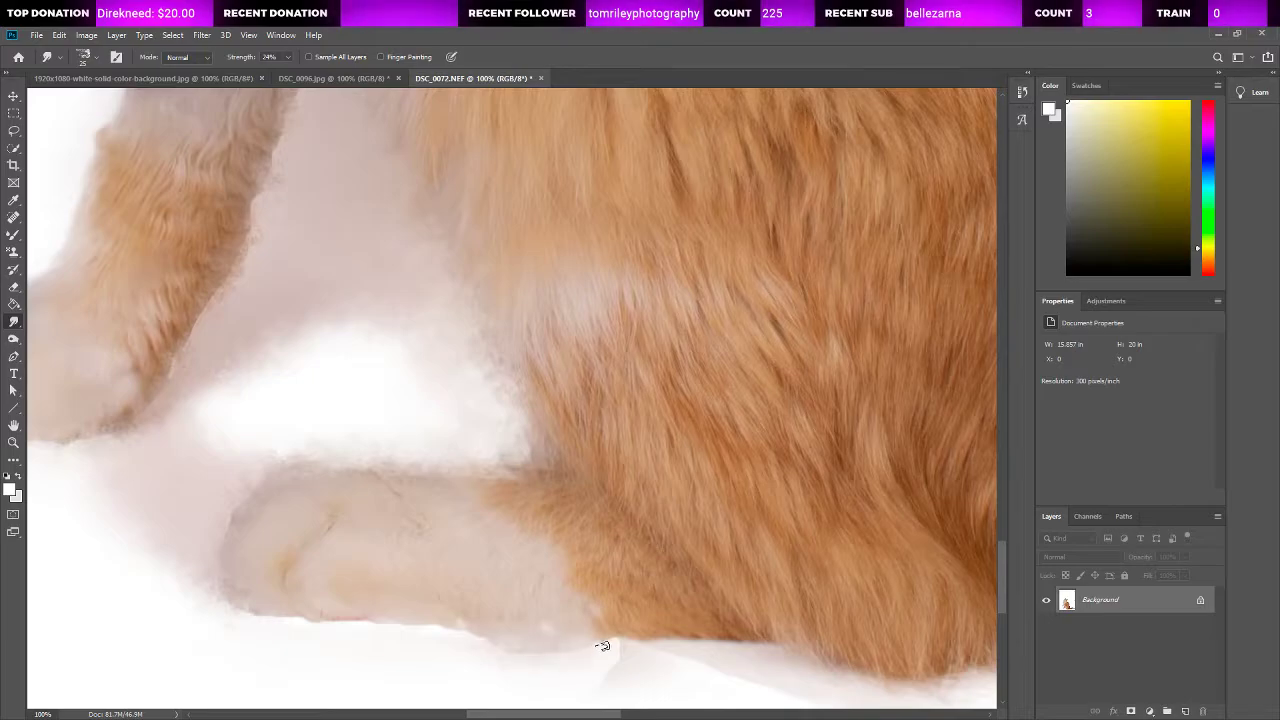
drag(760, 706, 725, 578)
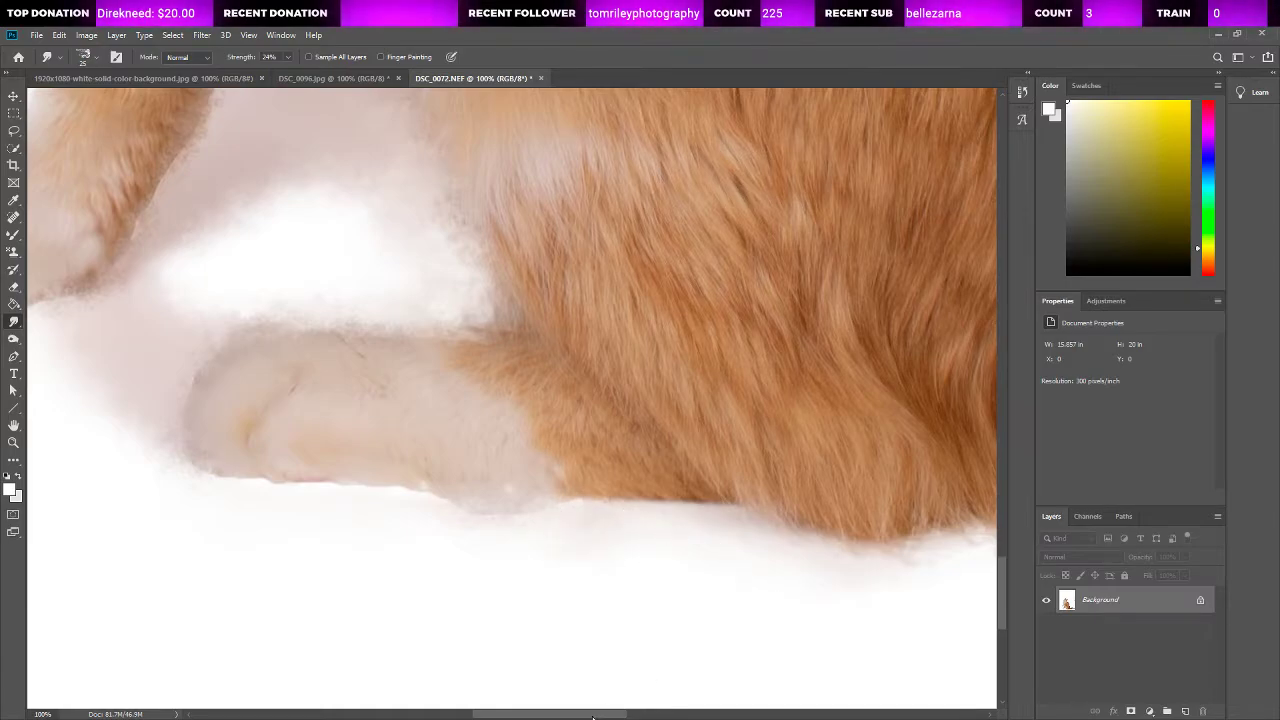
drag(593, 716, 607, 716)
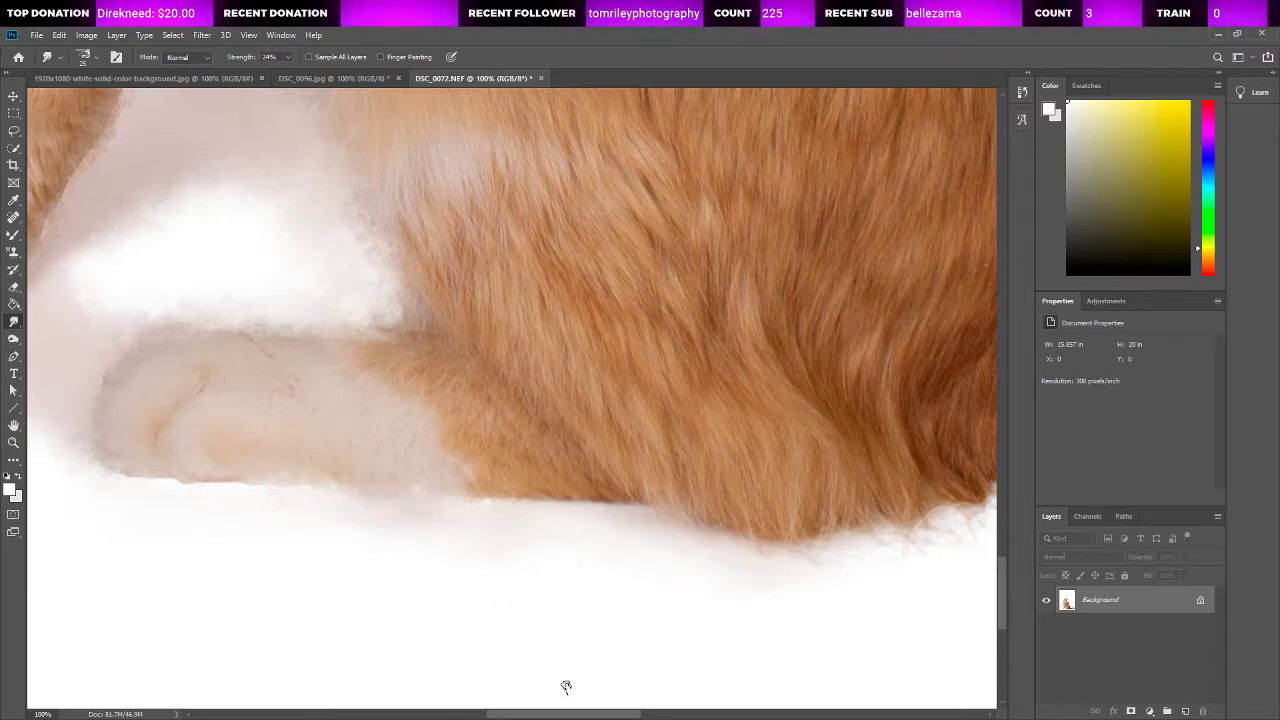
Step: Soften the cut-out edges around the tail tip and along the tail's upper edge toward the body with the Smudge tool
drag(513, 716, 681, 716)
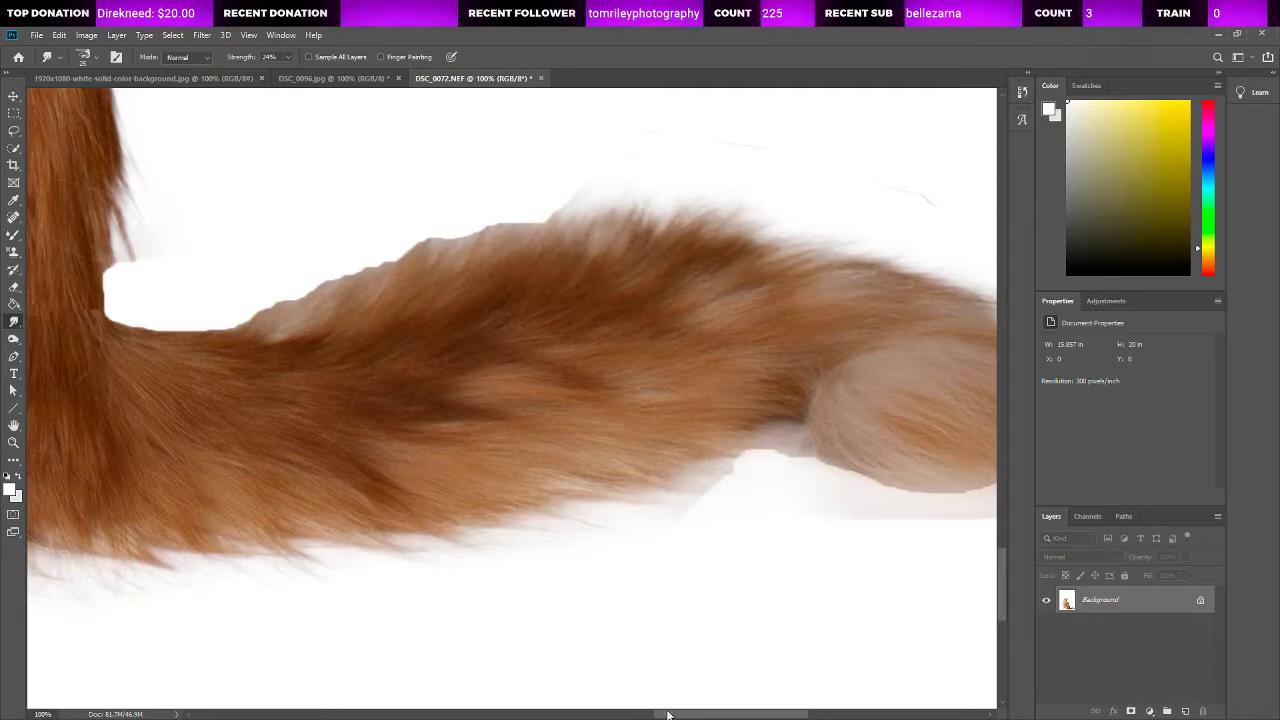
scroll(390, 463, right, 4)
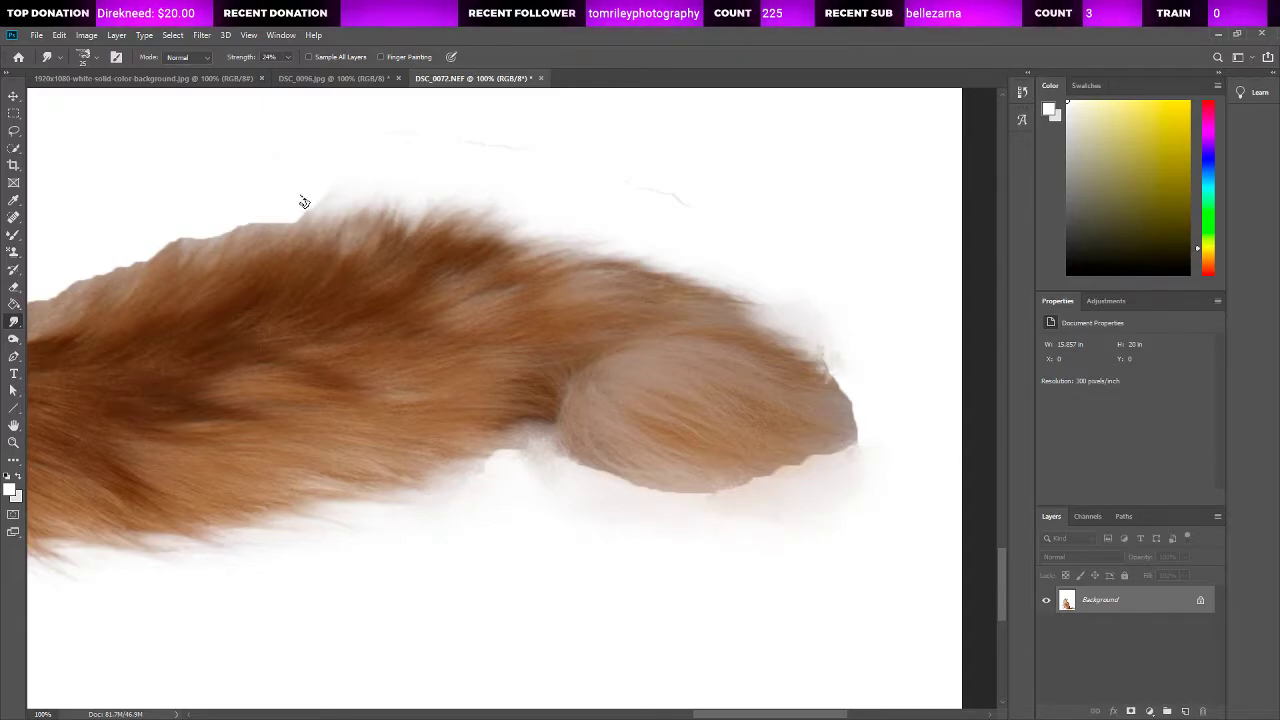
mouse_move(275, 213)
mouse_down()
mouse_move(145, 241)
mouse_move(101, 289)
mouse_up()
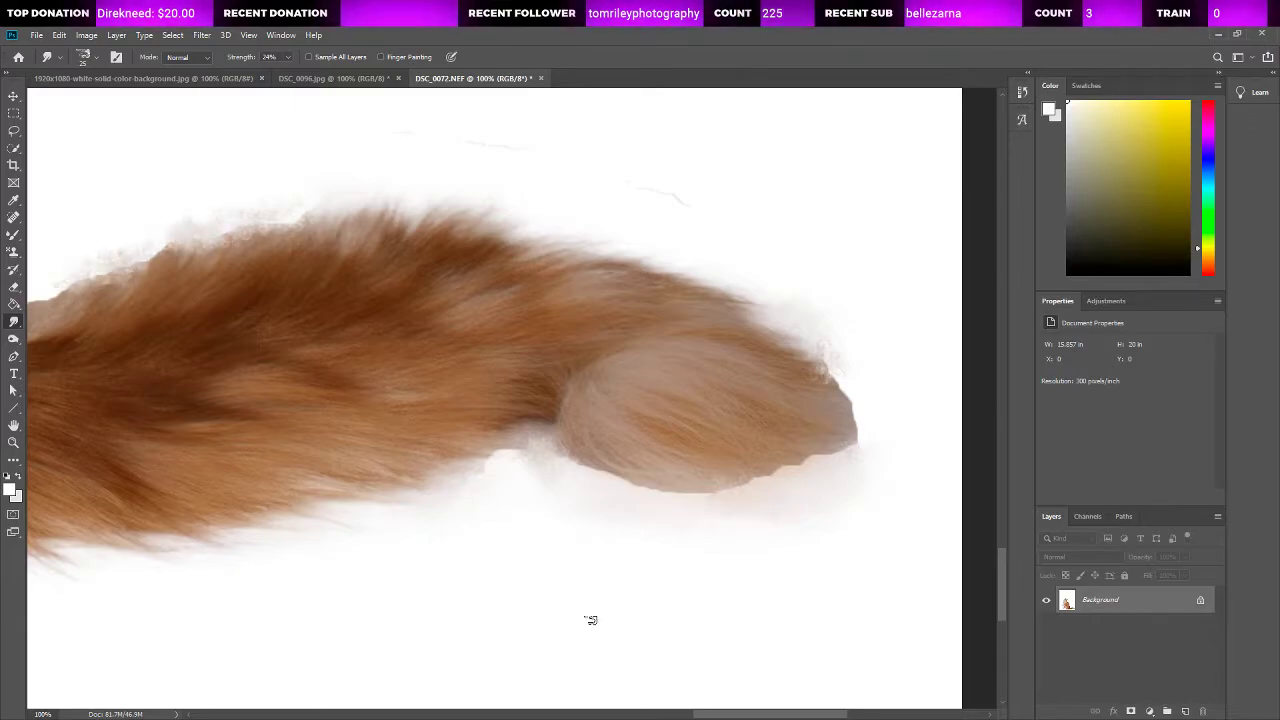
scroll(623, 290, left, 5)
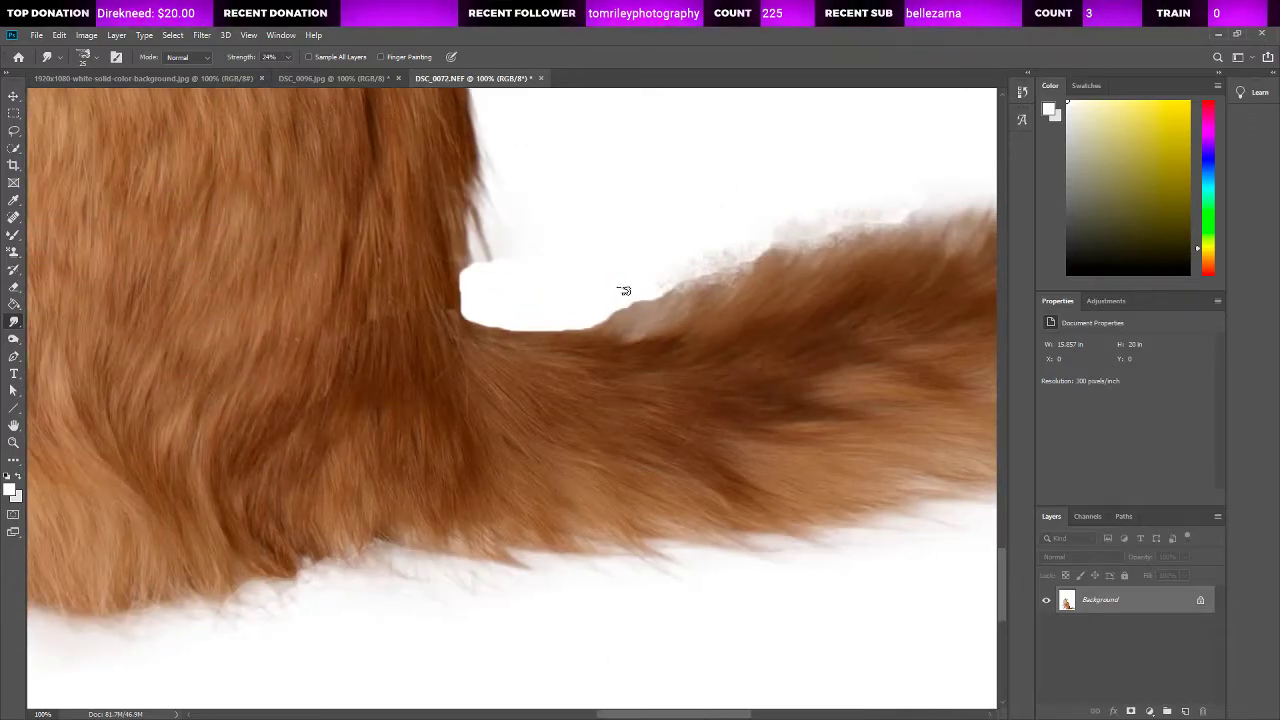
drag(640, 289, 717, 254)
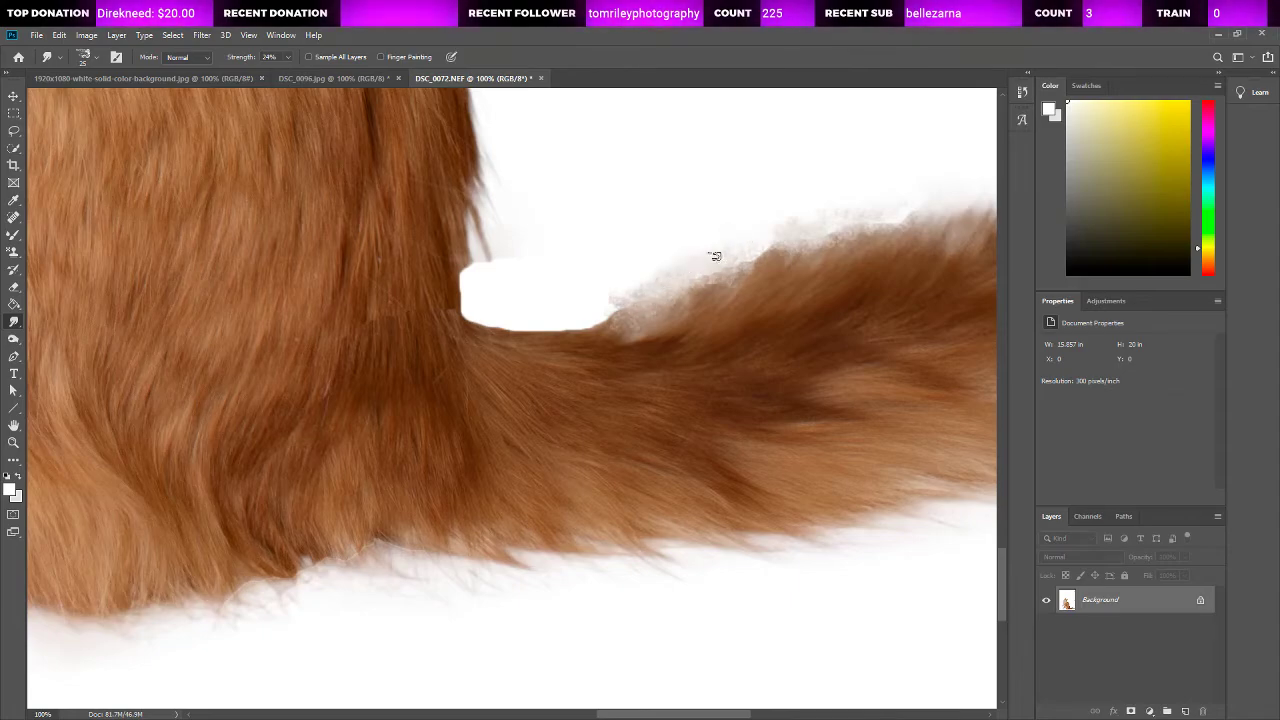
Step: Remove the dark purple patches and the light streak on the upper part of the standing front leg with the Spot Healing Brush
click(12, 446)
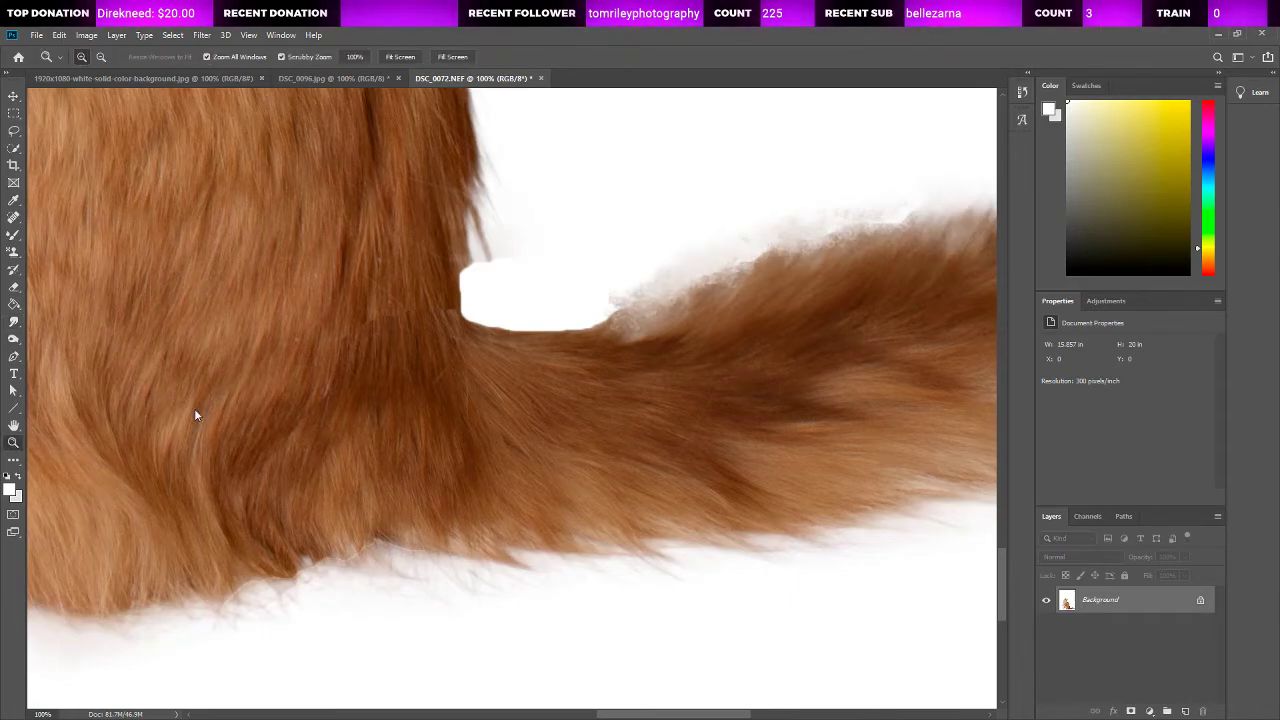
key(ctrl+0)
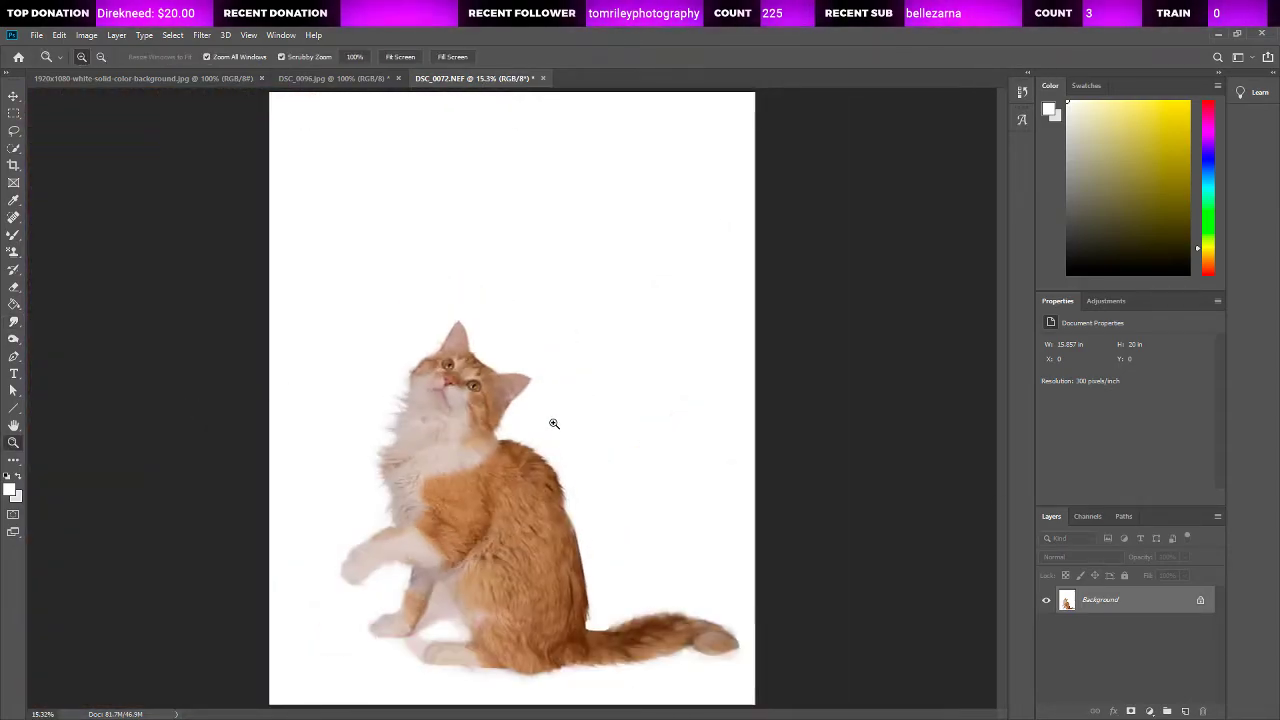
drag(412, 597, 494, 527)
click(13, 216)
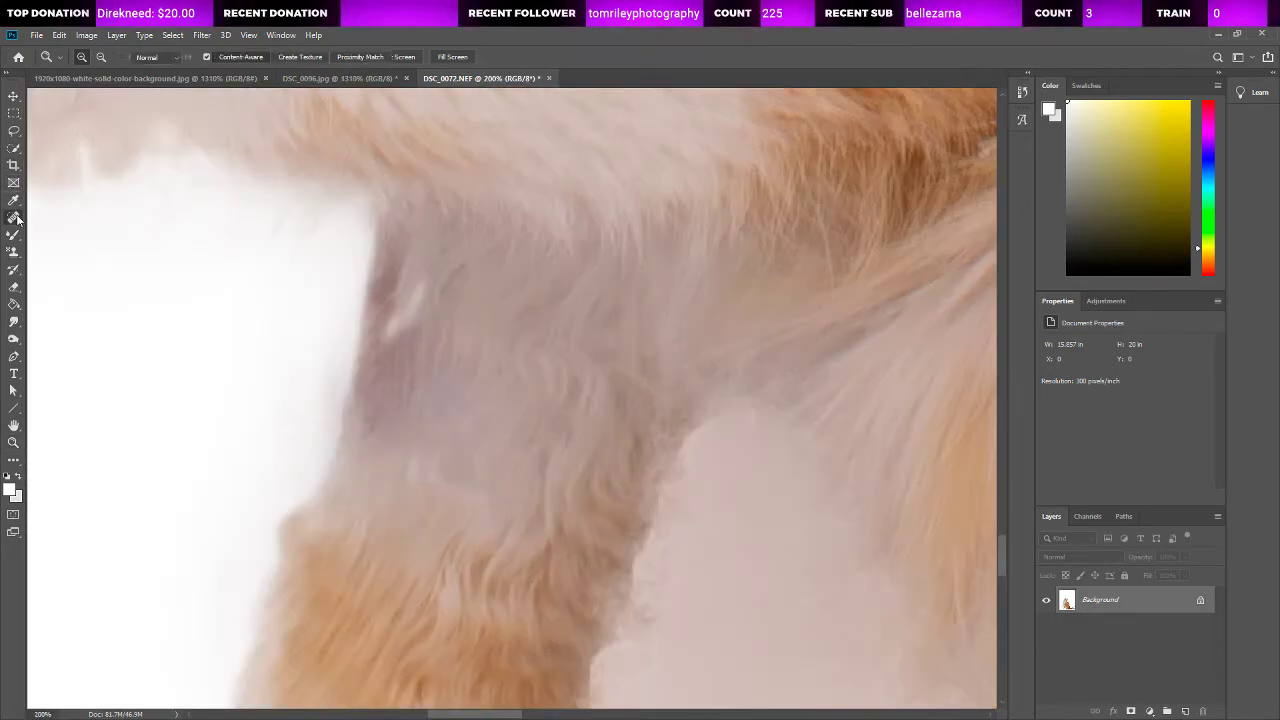
click(422, 268)
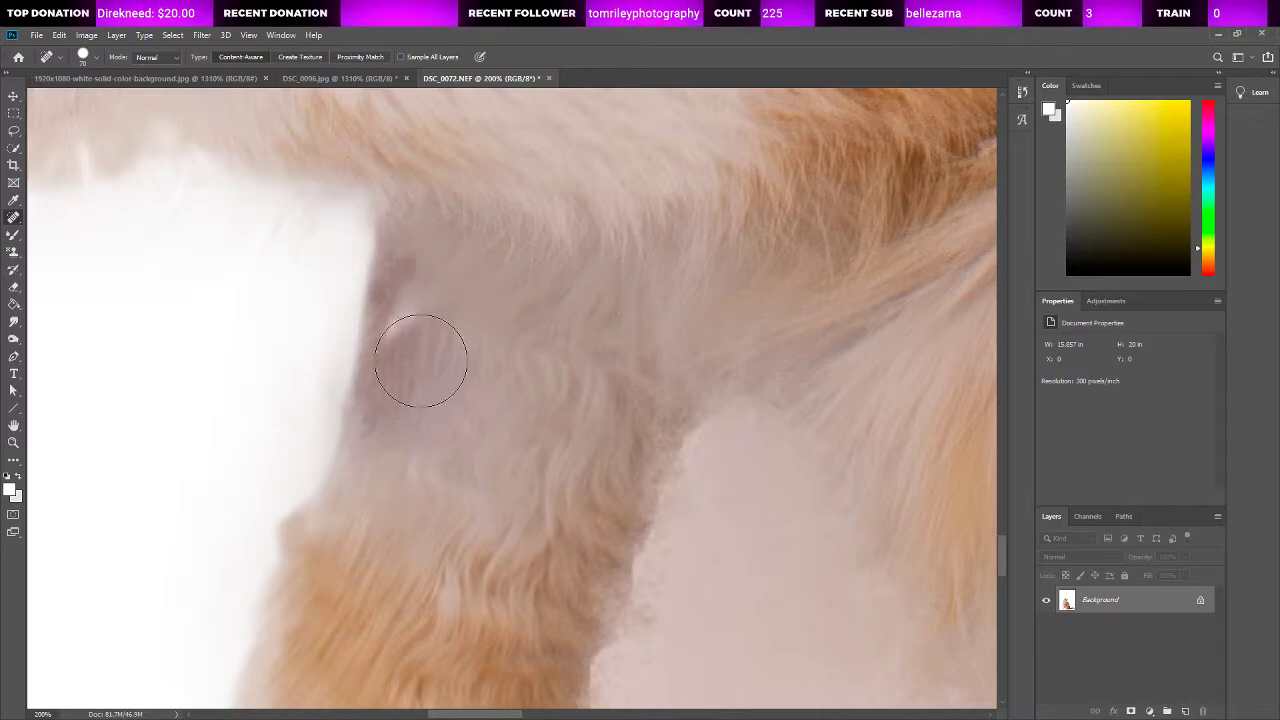
click(411, 277)
click(415, 315)
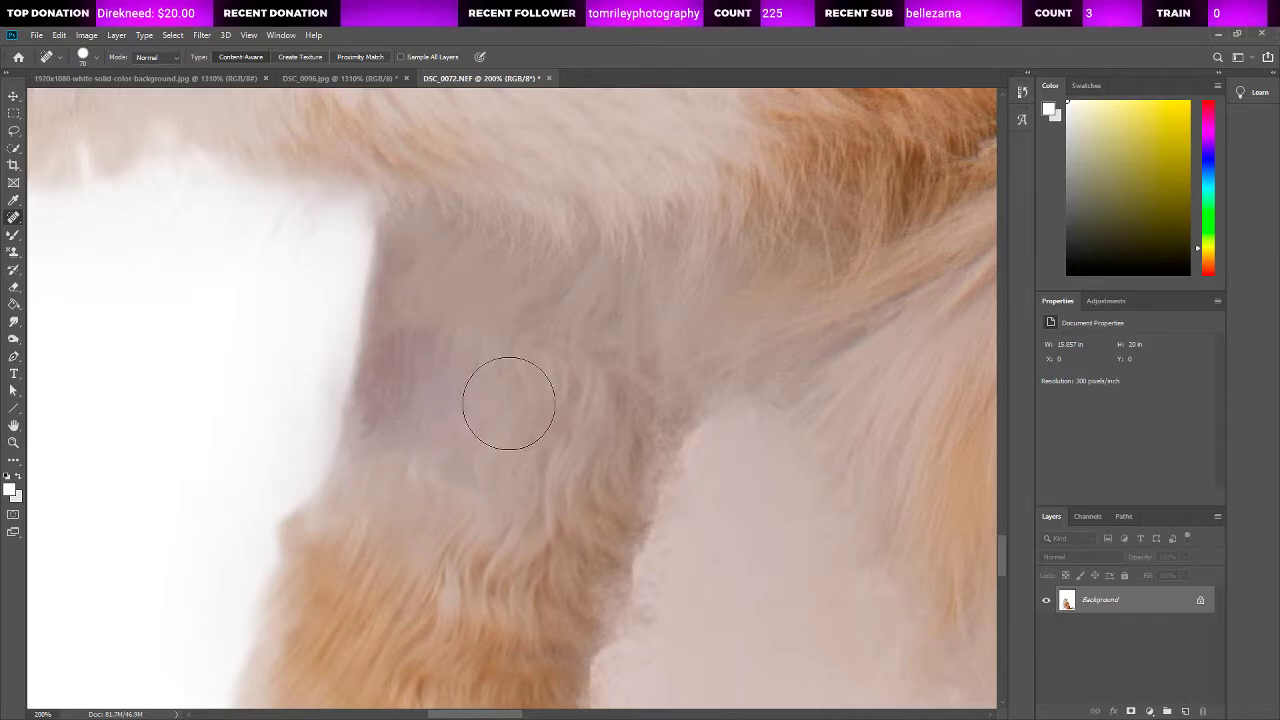
click(412, 358)
click(488, 488)
click(392, 397)
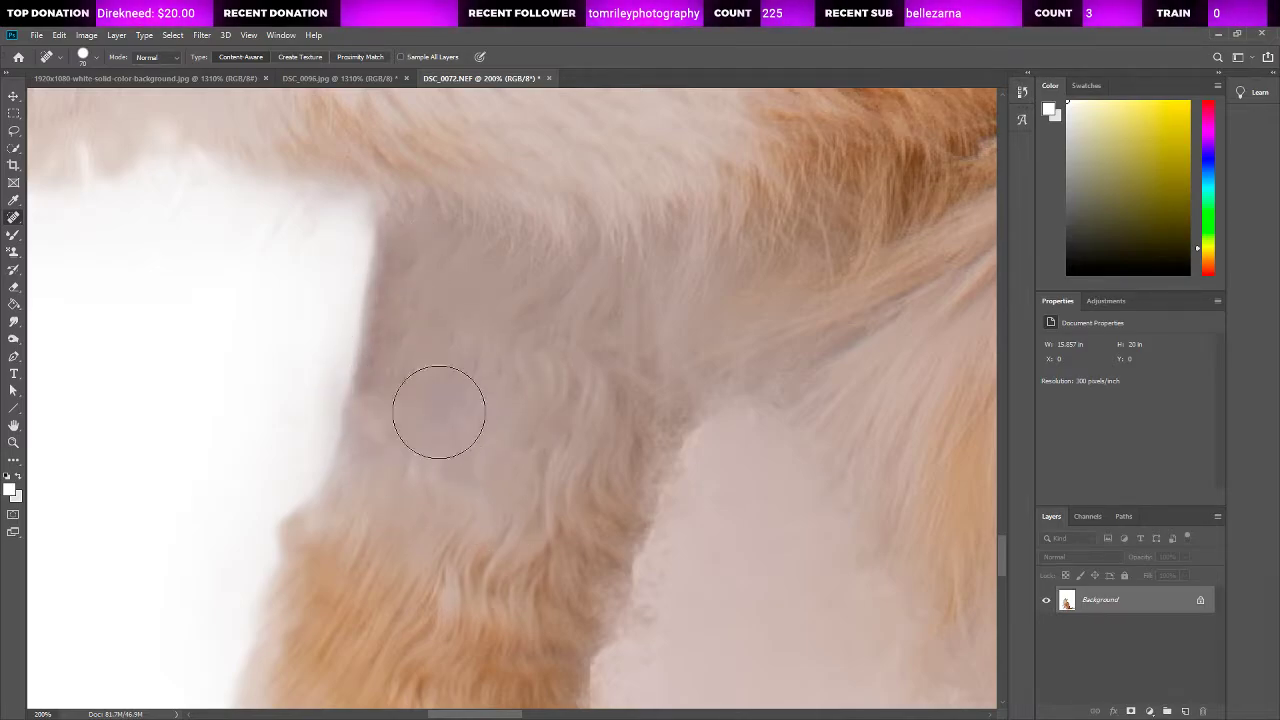
Step: Heal the upper front leg's outer edge, undo the last stroke along it, and heal the discoloured fur farther inside the leg instead
click(398, 280)
click(394, 309)
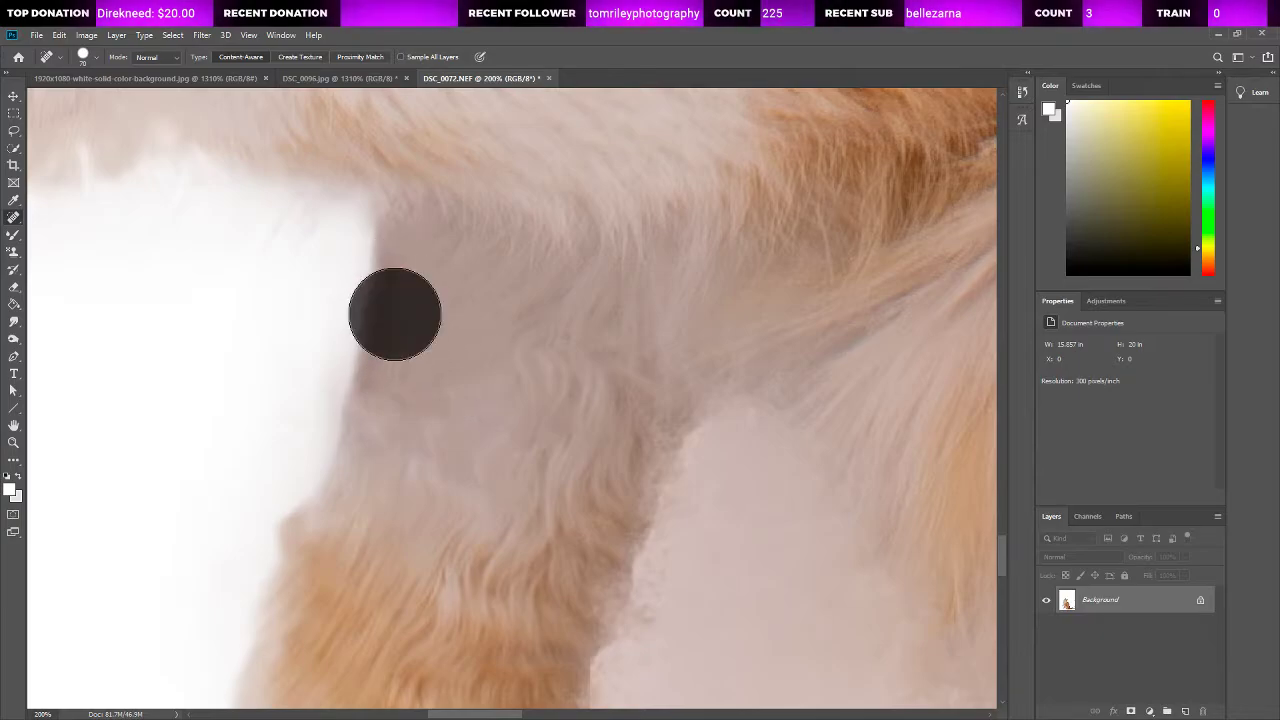
click(397, 314)
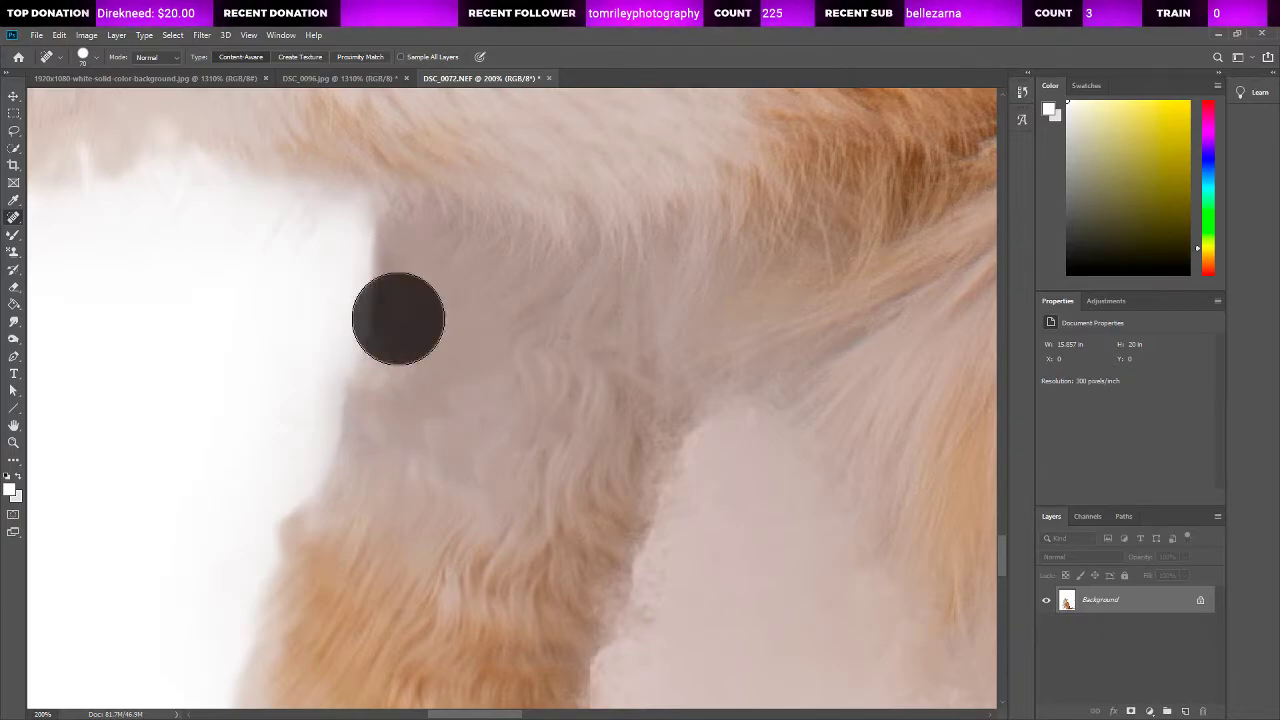
click(385, 251)
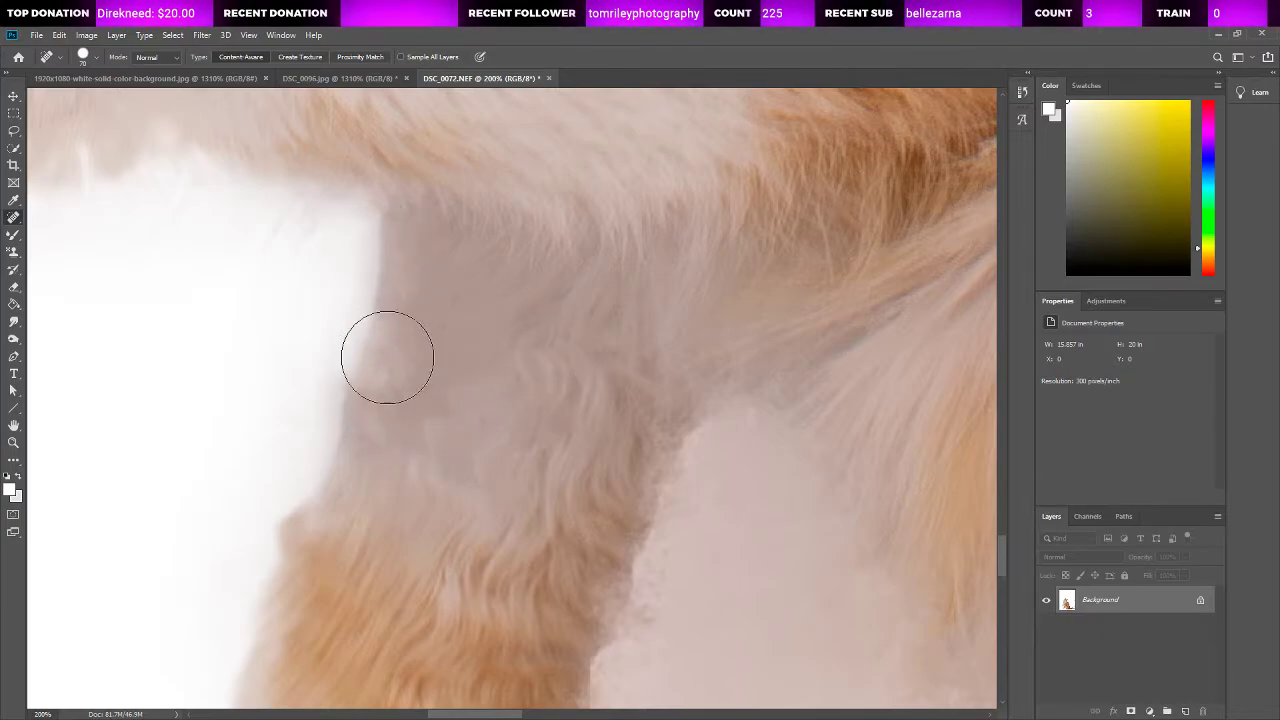
drag(380, 290, 337, 414)
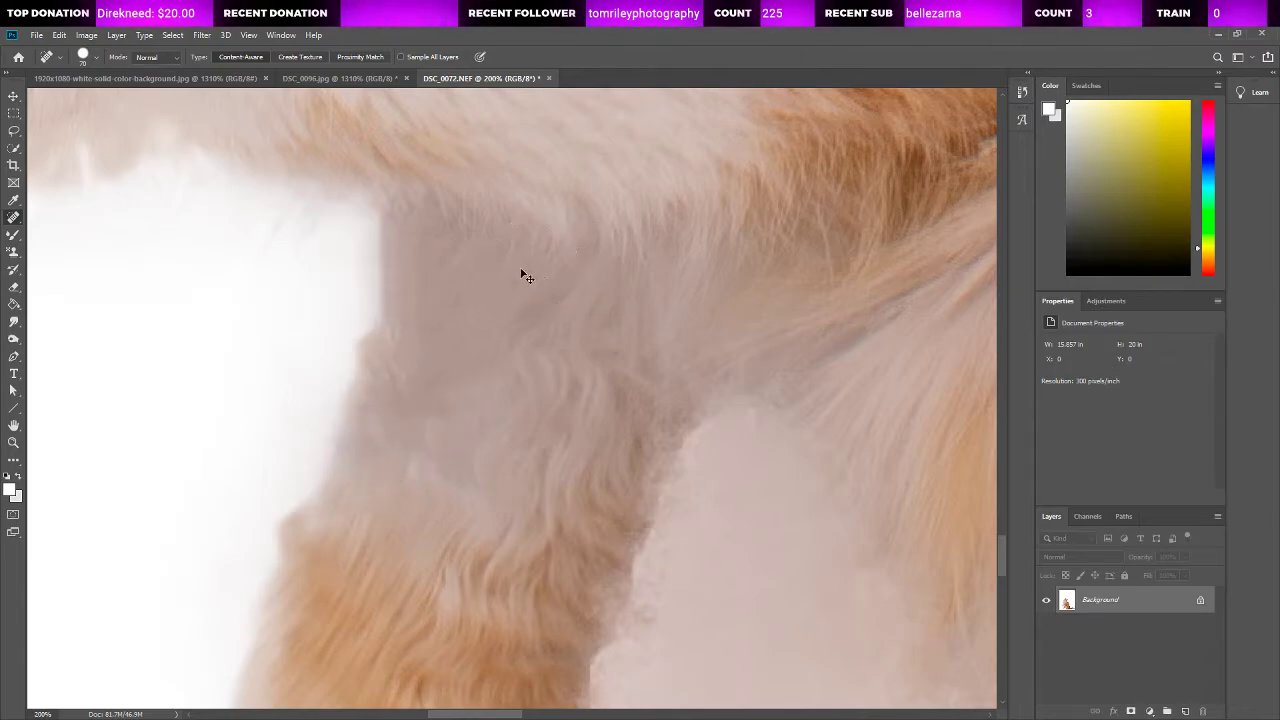
key(ctrl+z)
drag(421, 281, 392, 414)
drag(467, 291, 414, 420)
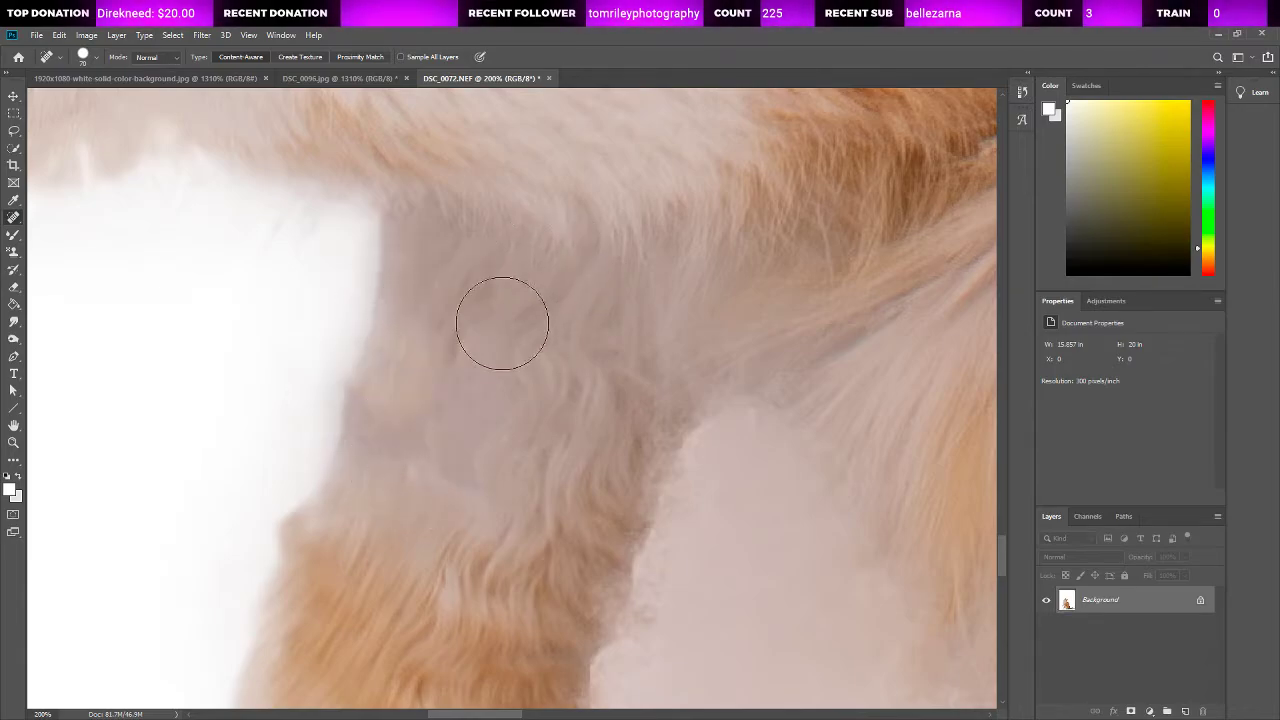
Step: Heal the remaining discoloured fur across the upper part of the standing front leg with the Spot Healing Brush
drag(497, 320, 410, 486)
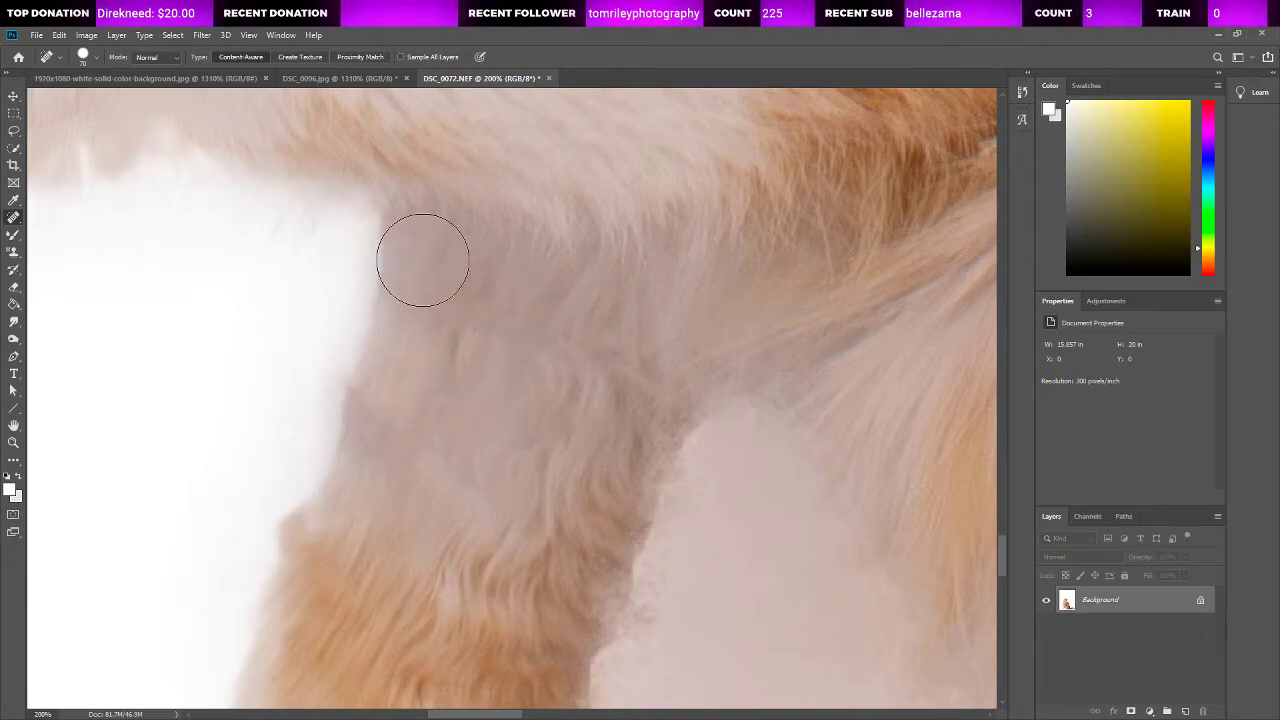
drag(474, 320, 479, 462)
drag(421, 380, 408, 406)
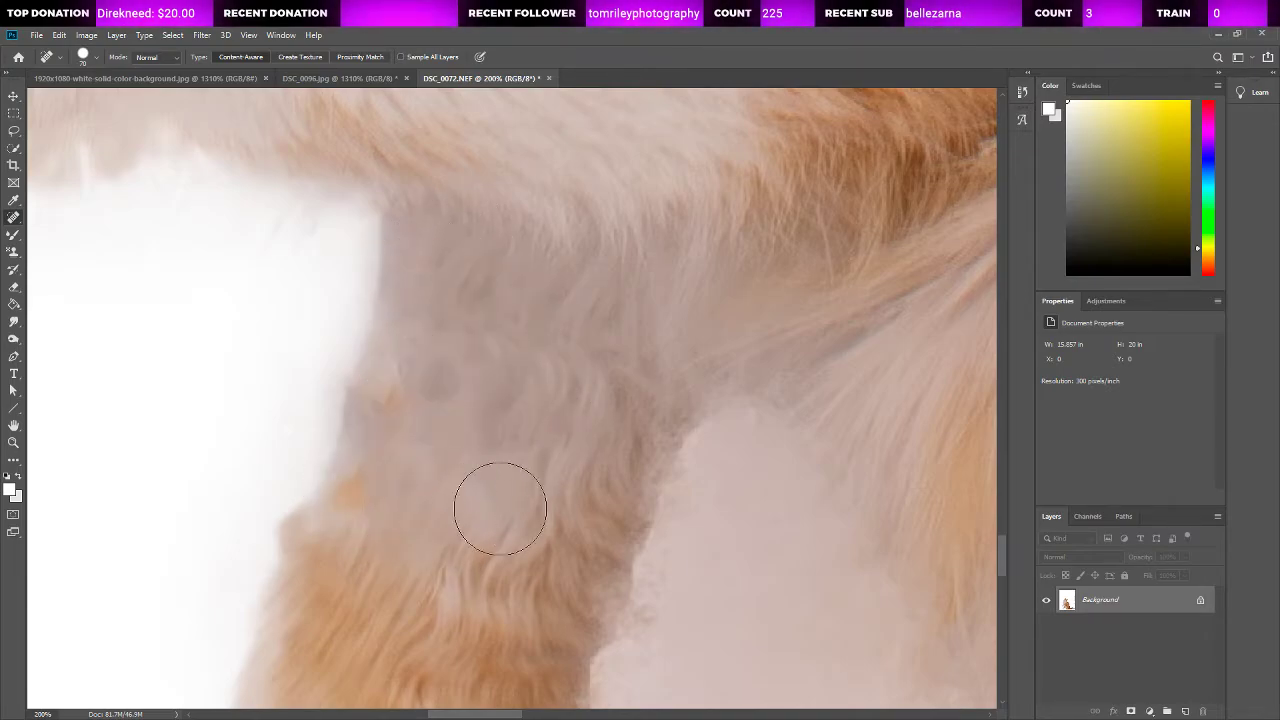
key(z)
key(ctrl+0)
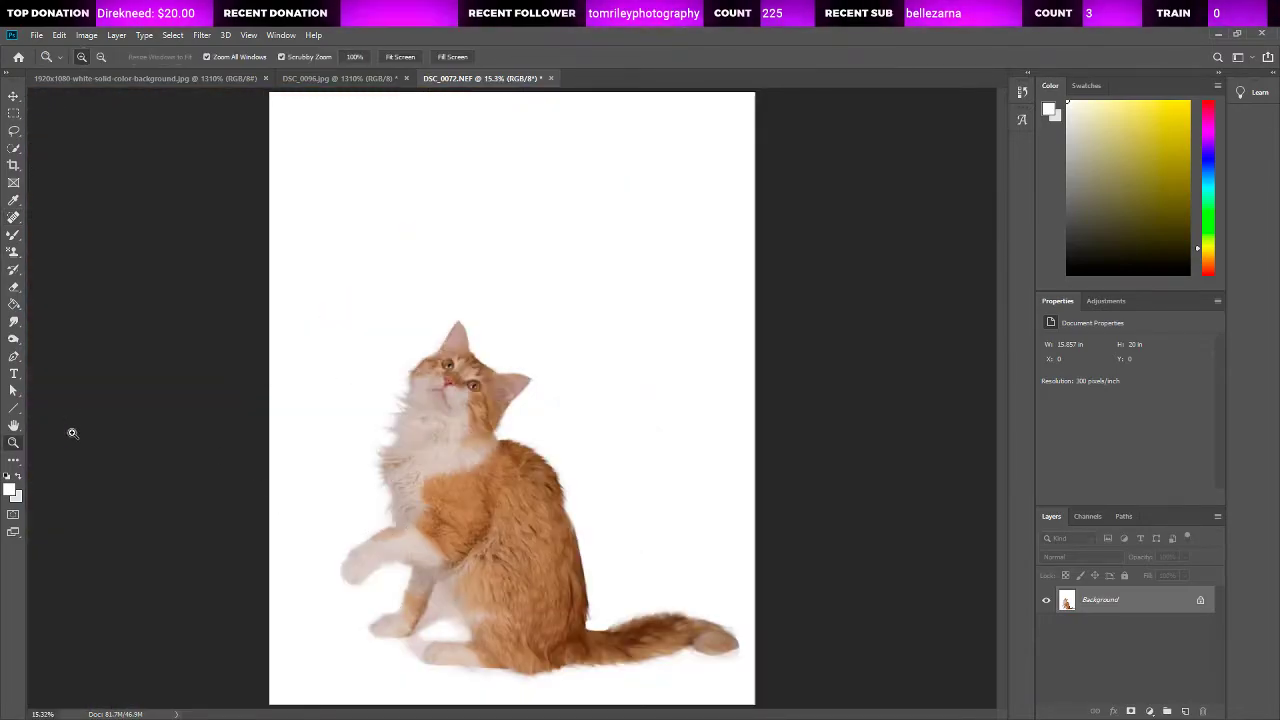
click(14, 321)
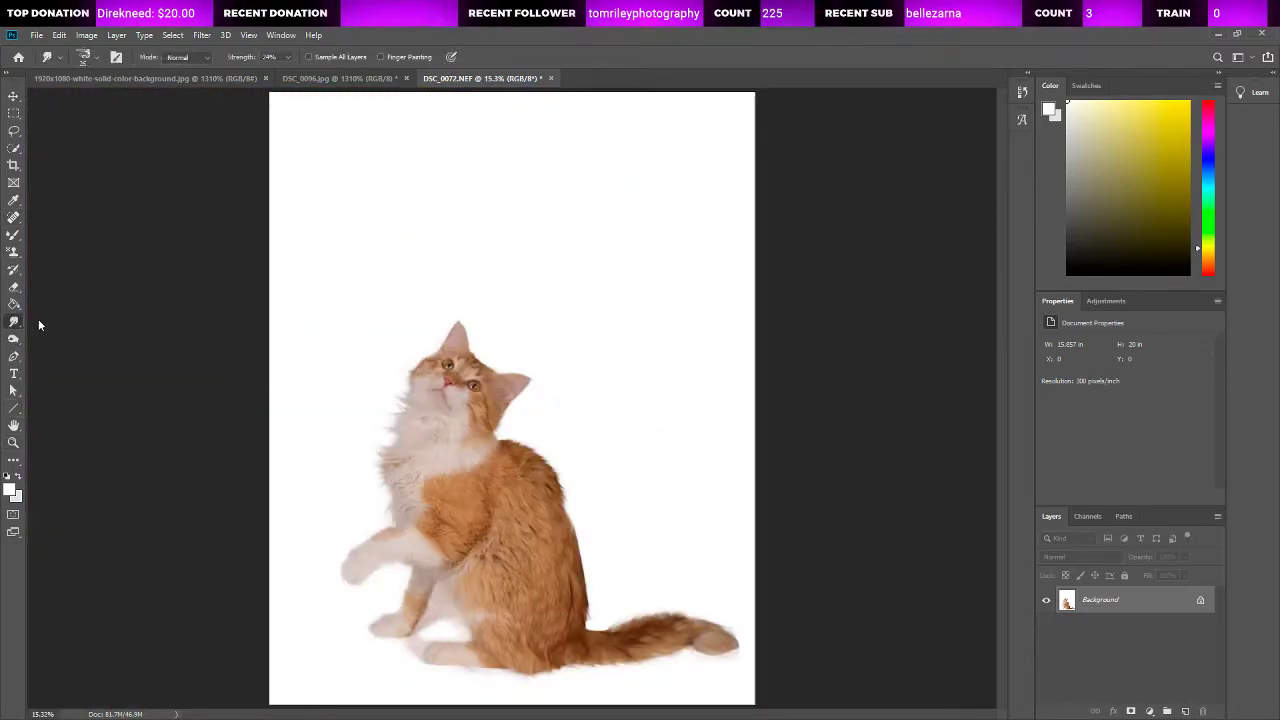
click(39, 321)
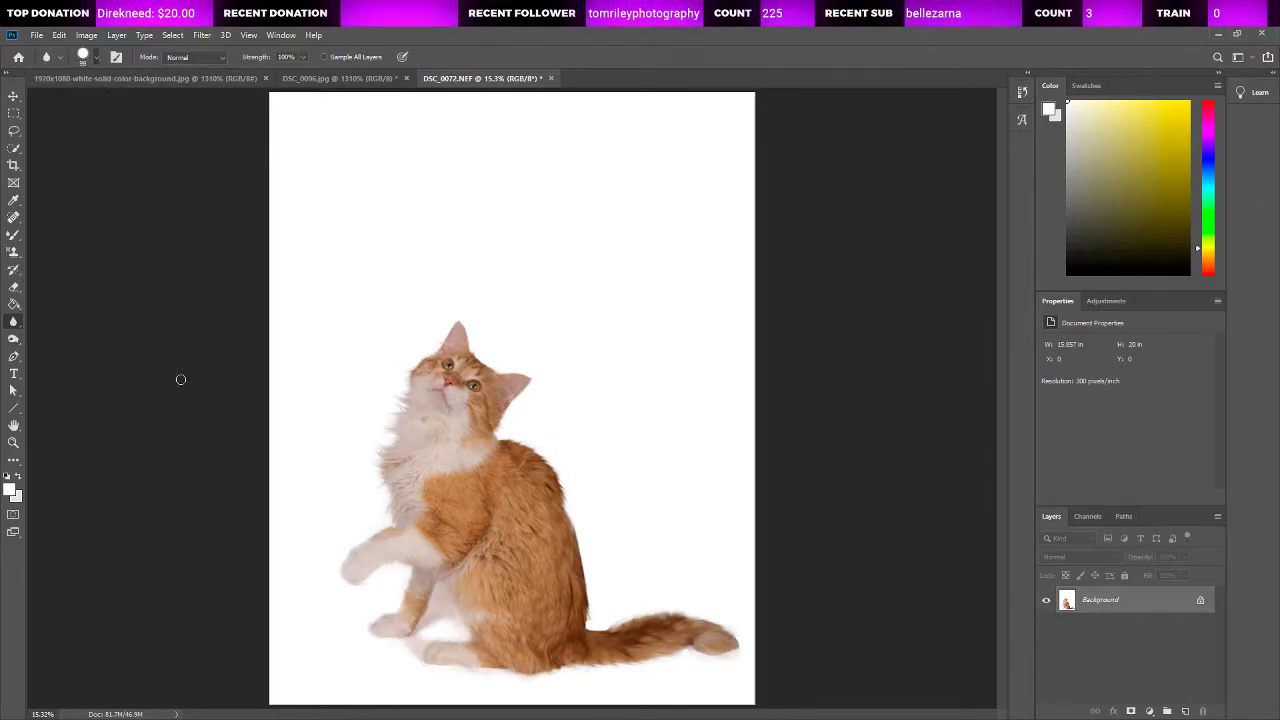
key(bracketright)
key(bracketright)
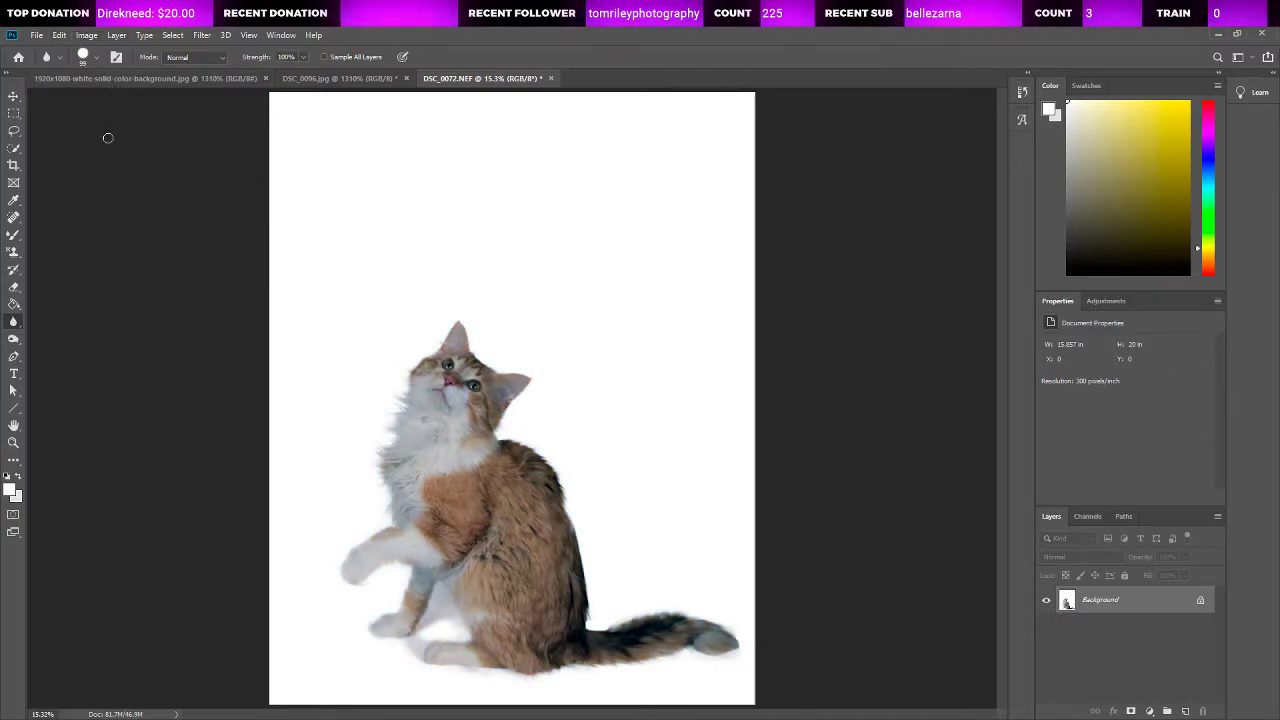
Step: Try overall colour and contrast corrections on the cat photo, compare them with the original and undo them
key(ctrl+z)
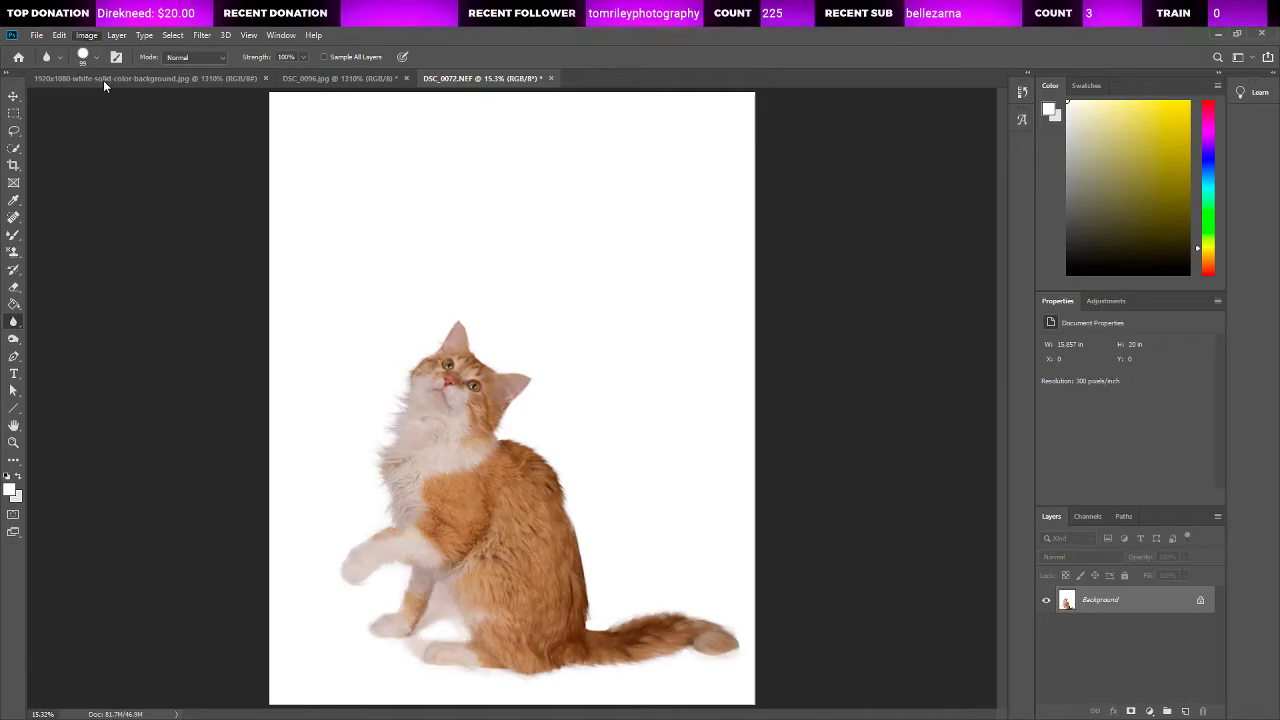
key(ctrl+shift+z)
key(ctrl+z)
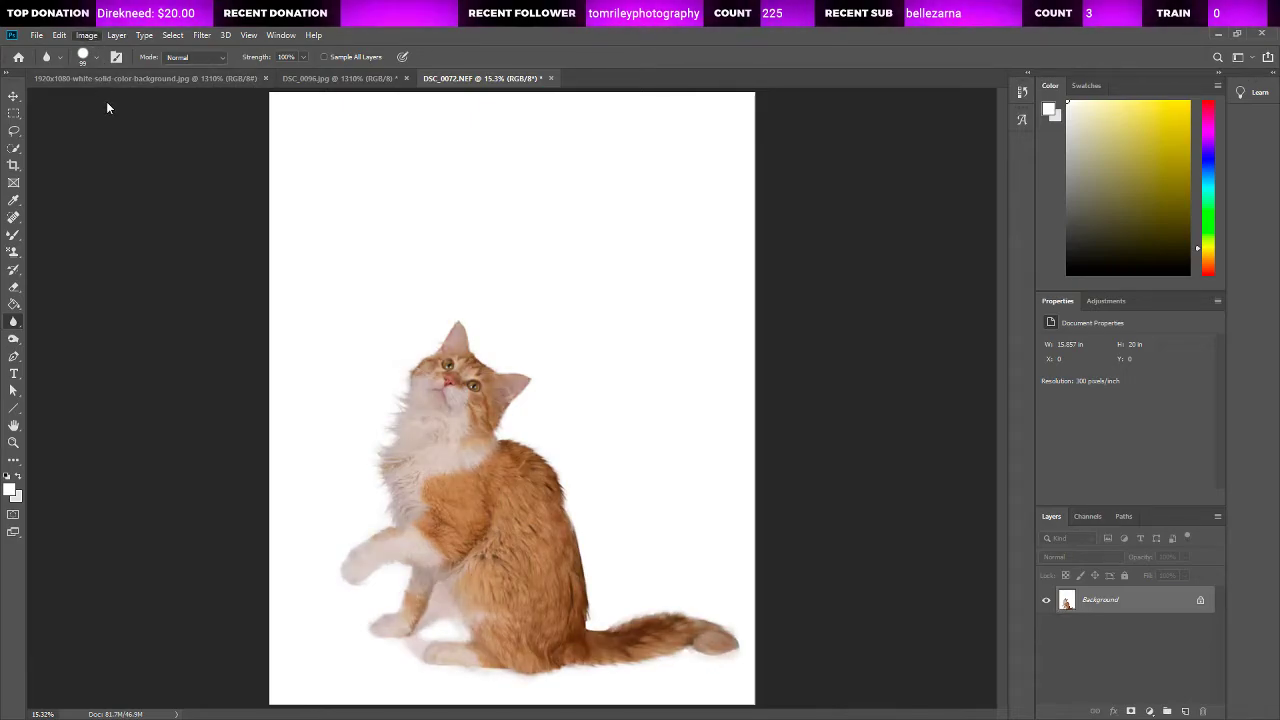
key(ctrl+shift+z)
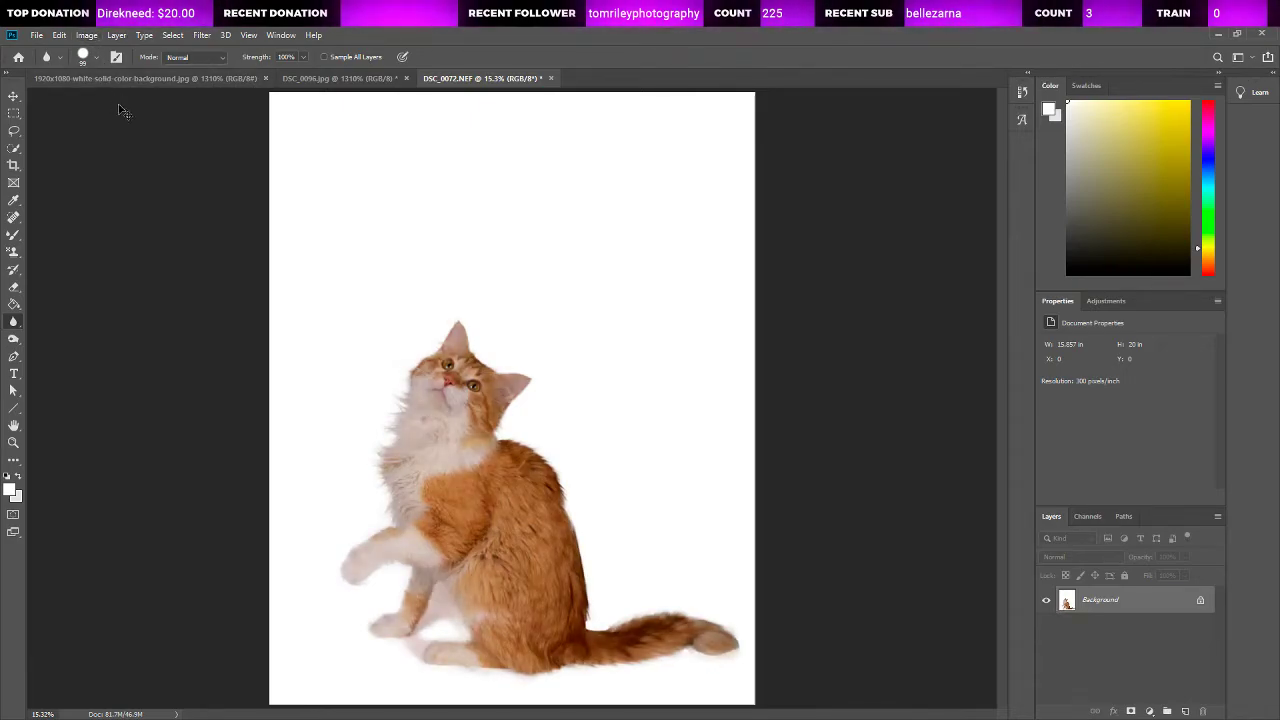
key(ctrl+shift+z)
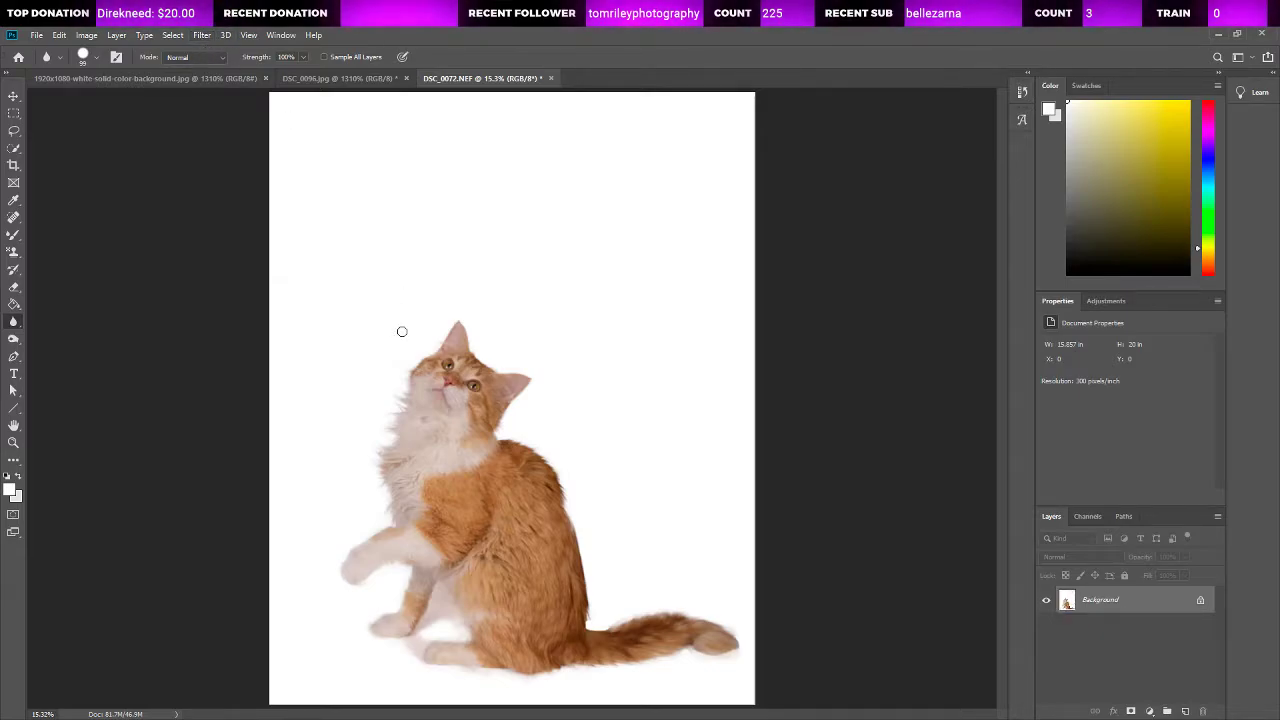
Step: Examine the cut-out fur edges and retouched areas around the cat's ears, face, chest and front legs at close range
click(14, 442)
click(498, 348)
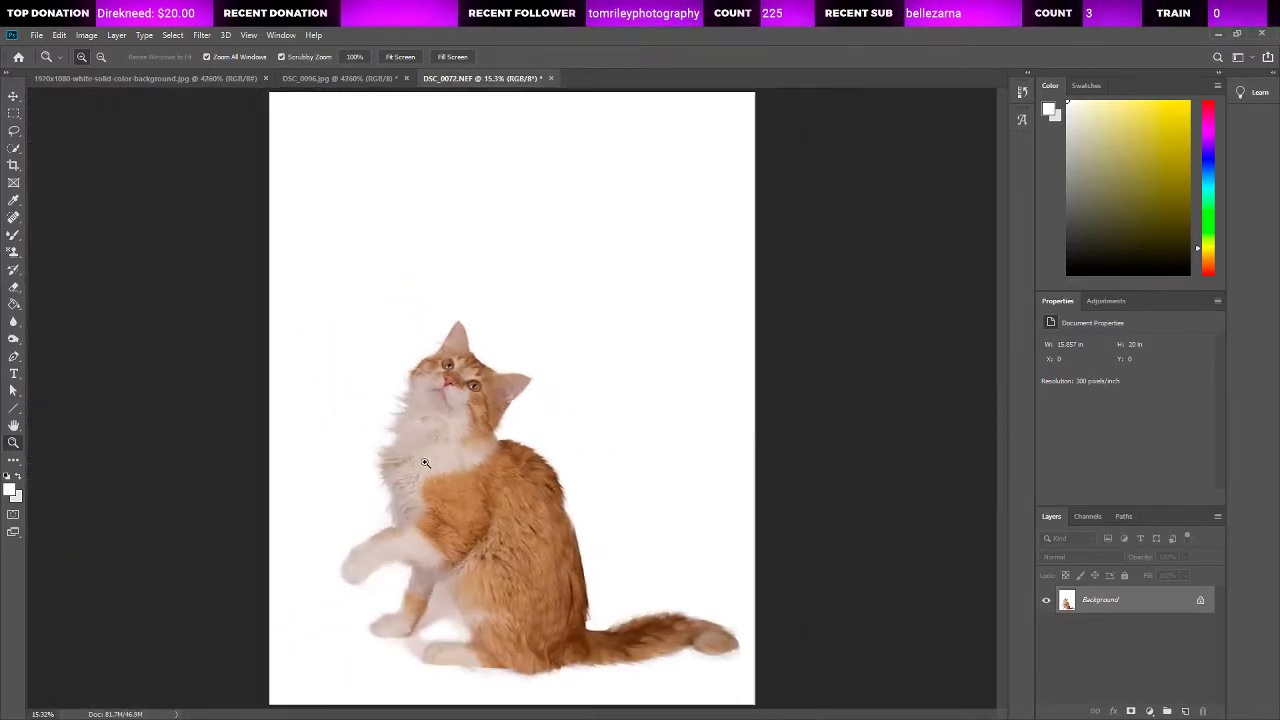
key(ctrl+0)
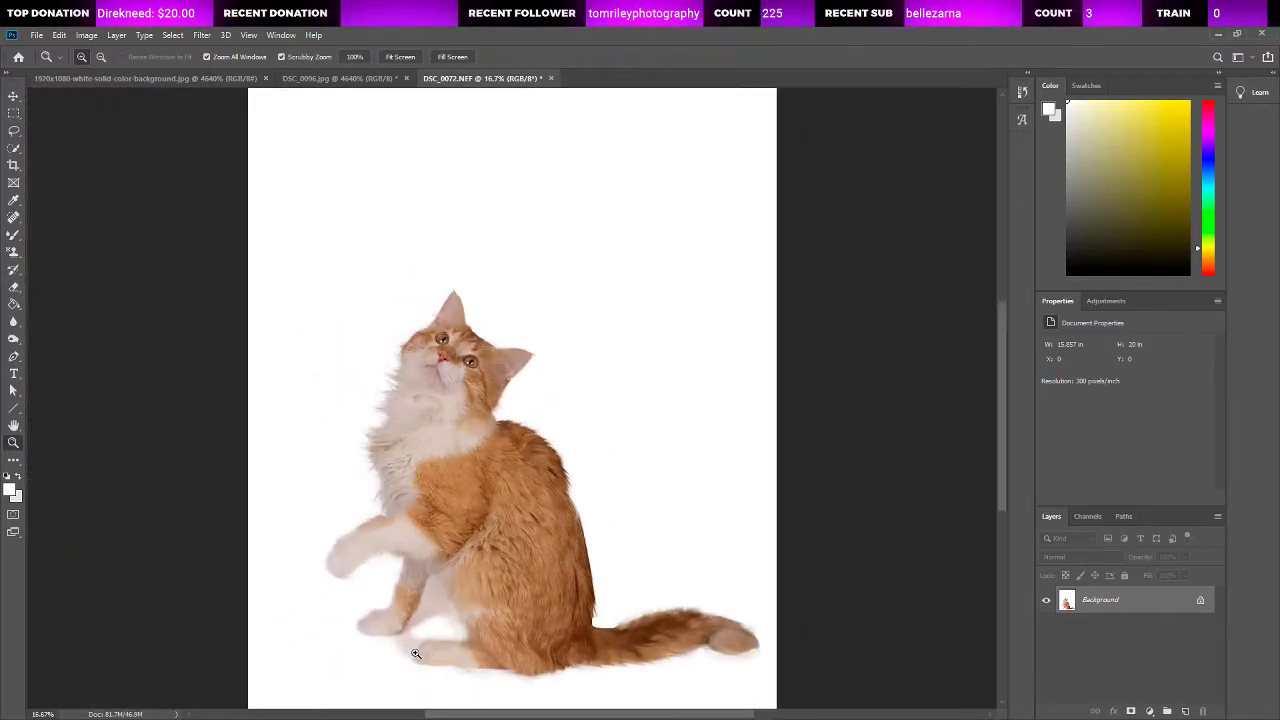
click(388, 490)
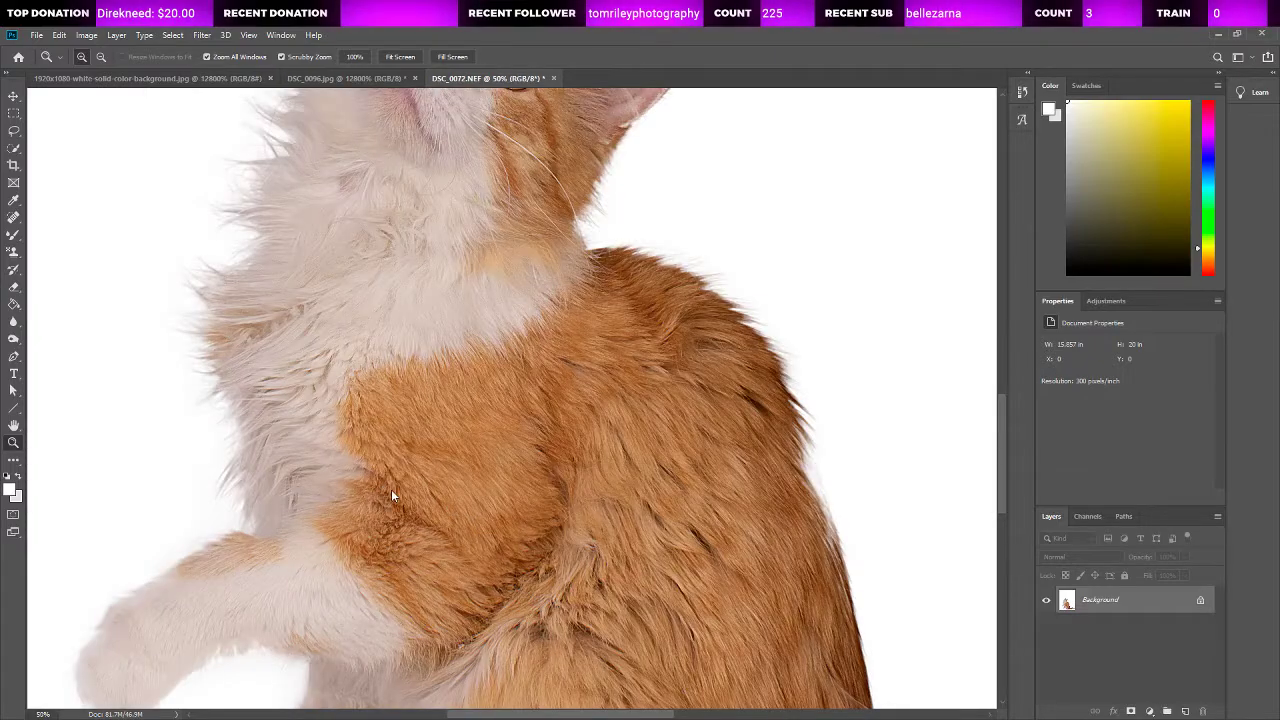
key(ctrl+0)
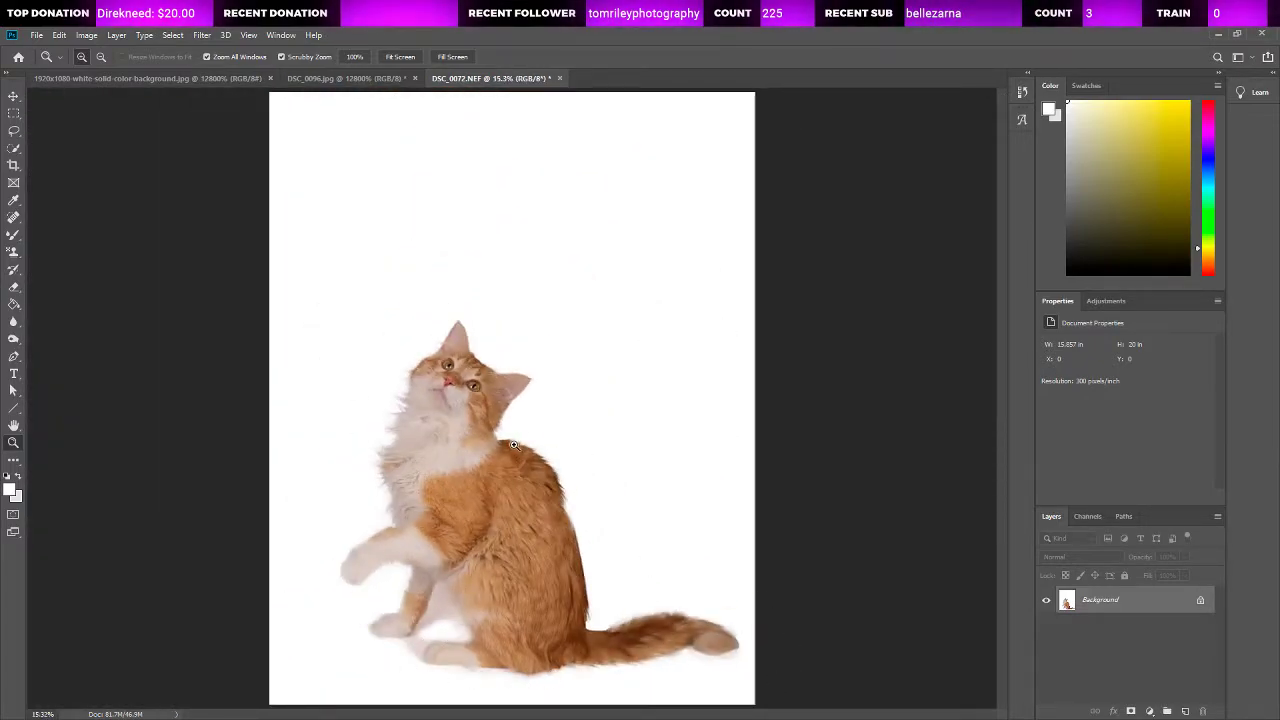
drag(443, 348, 545, 382)
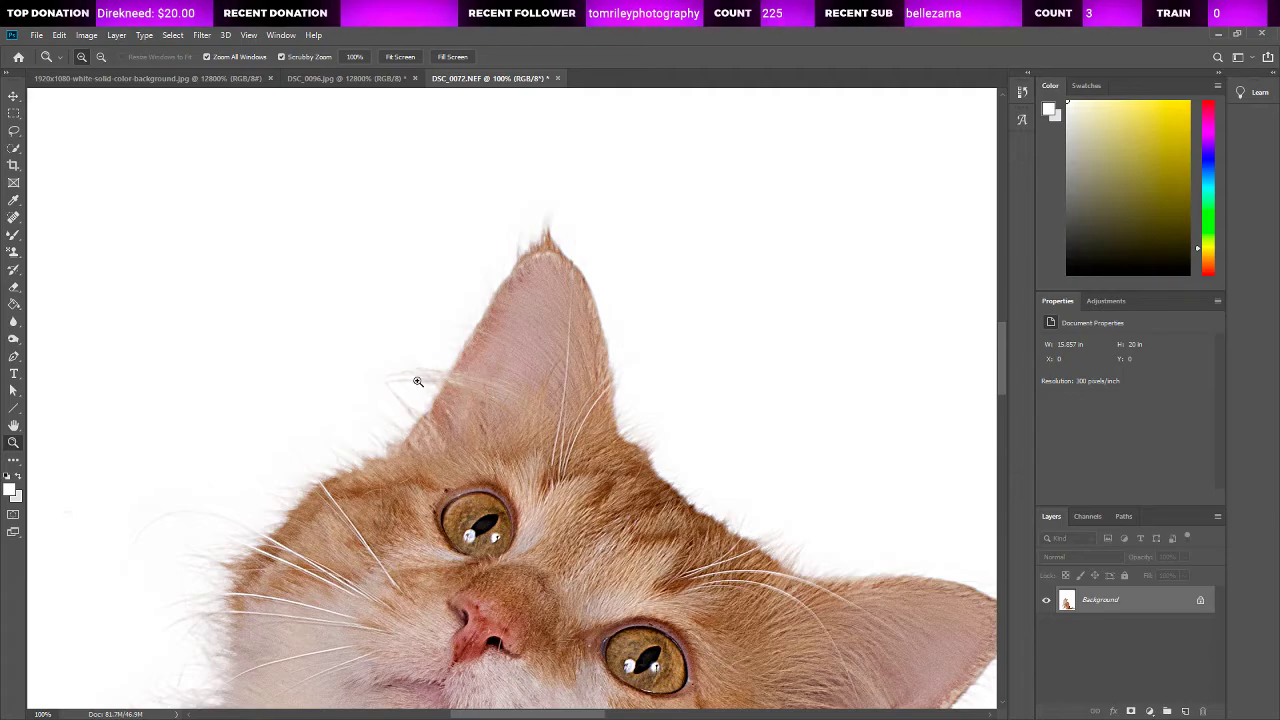
scroll(513, 683, right, 8)
scroll(623, 480, down, 6)
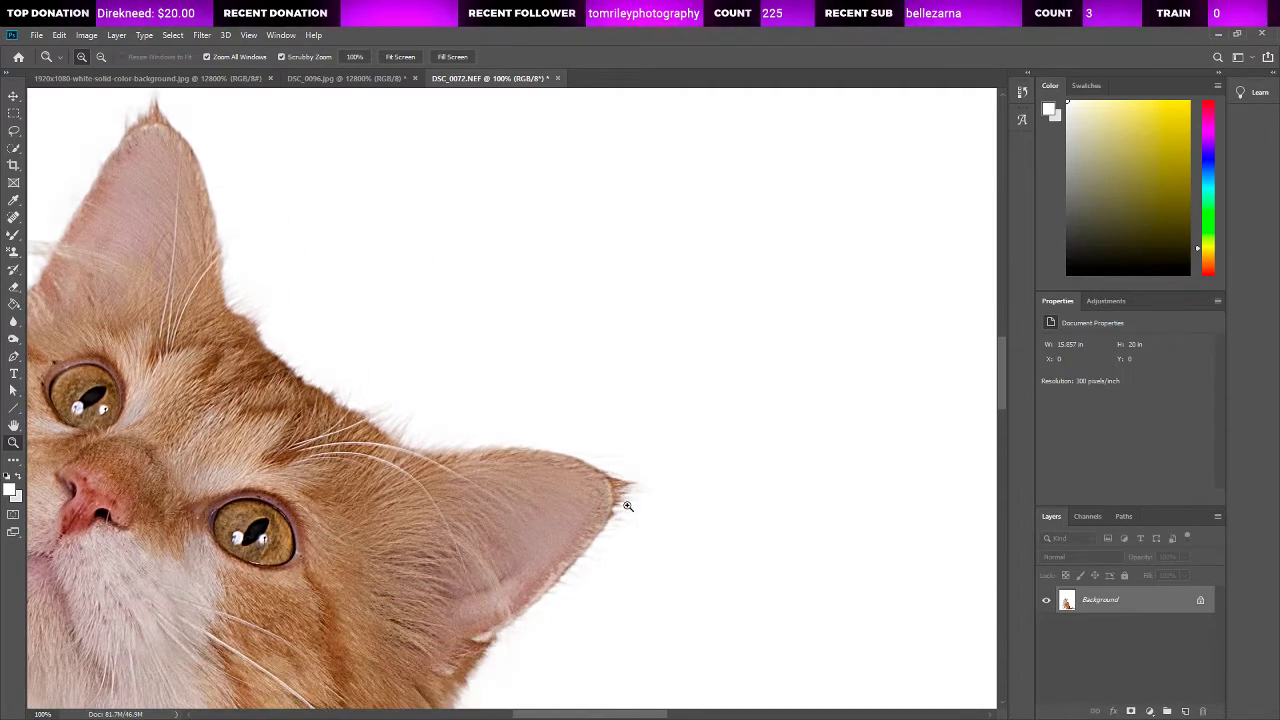
scroll(558, 535, left, 12)
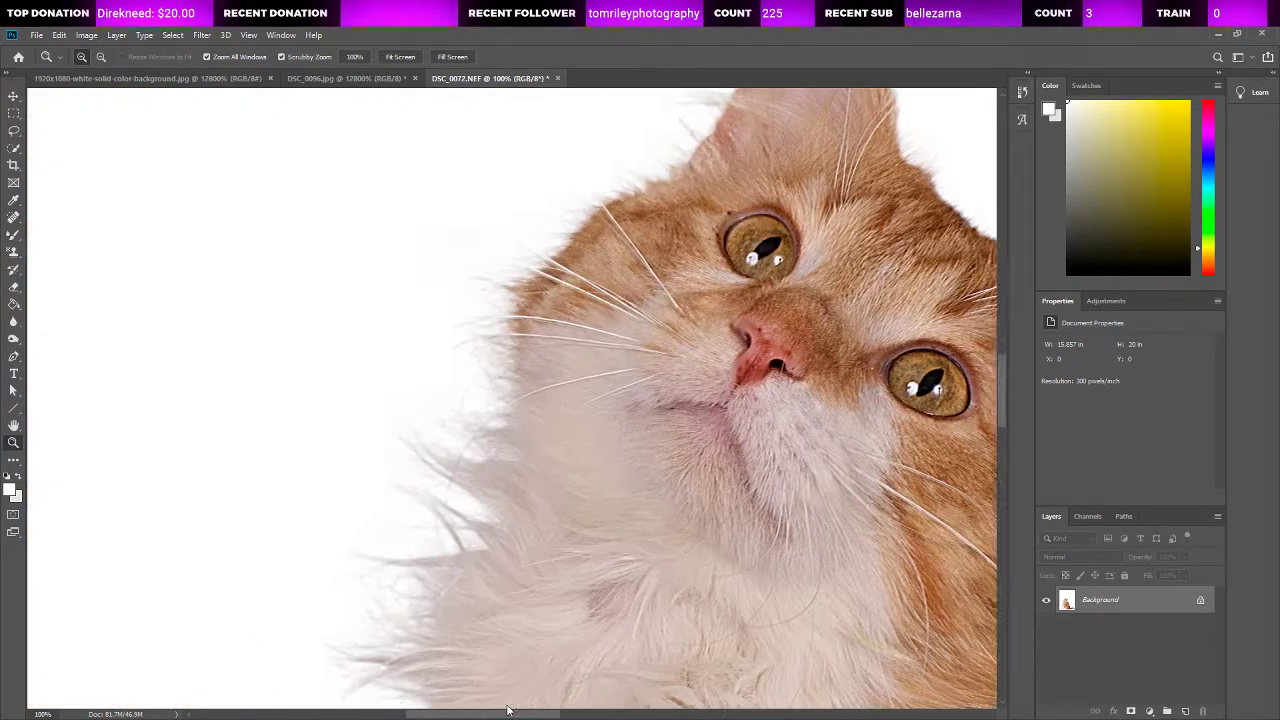
scroll(524, 700, right, 2)
scroll(451, 527, down, 10)
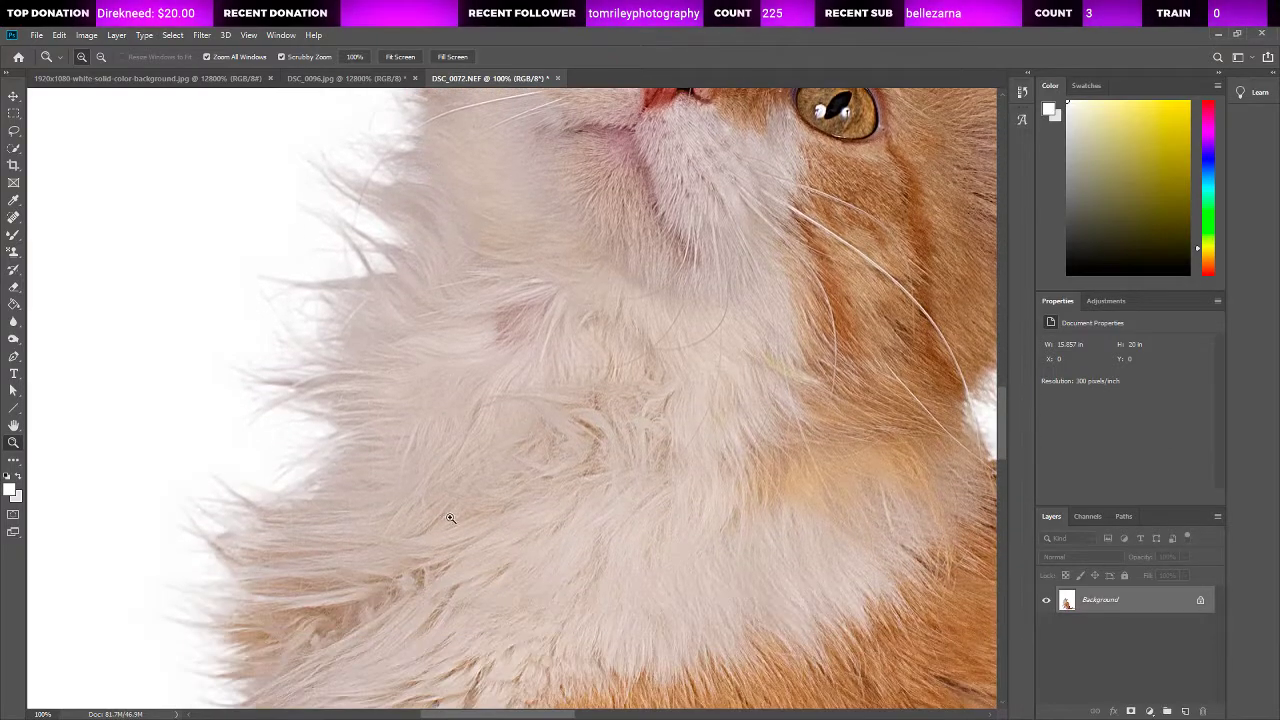
scroll(451, 527, down, 4)
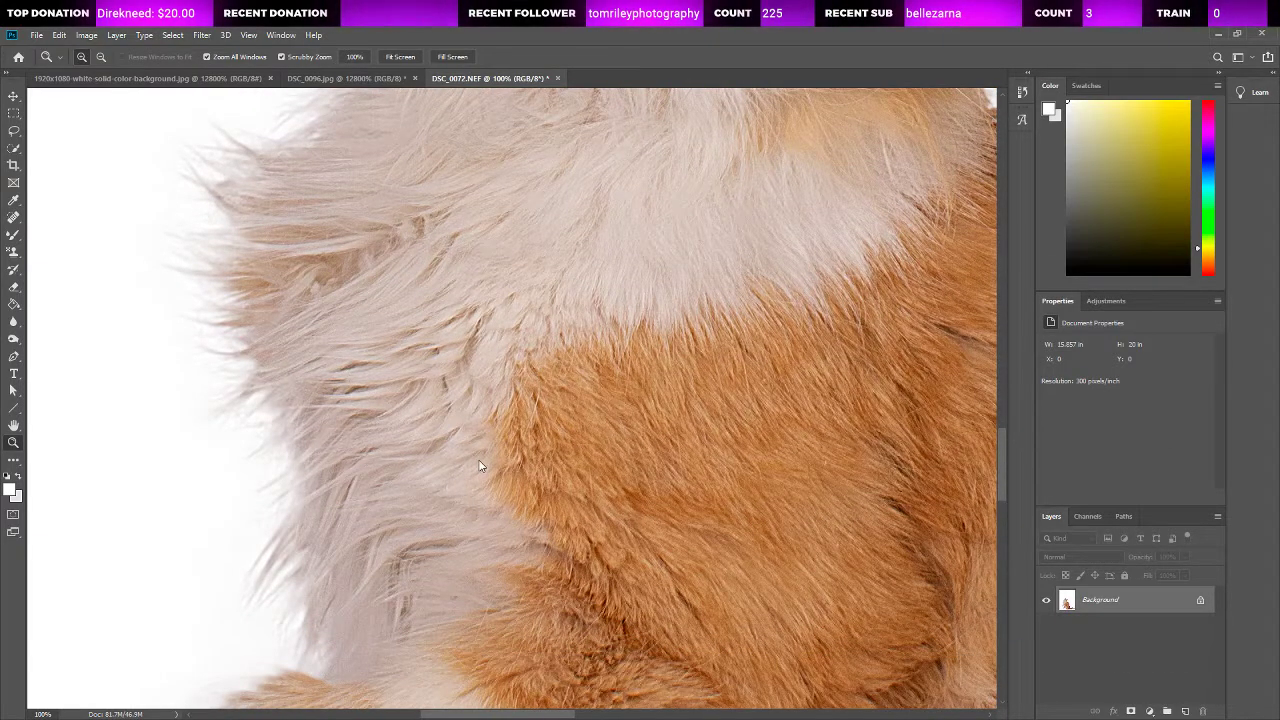
key(ctrl+0)
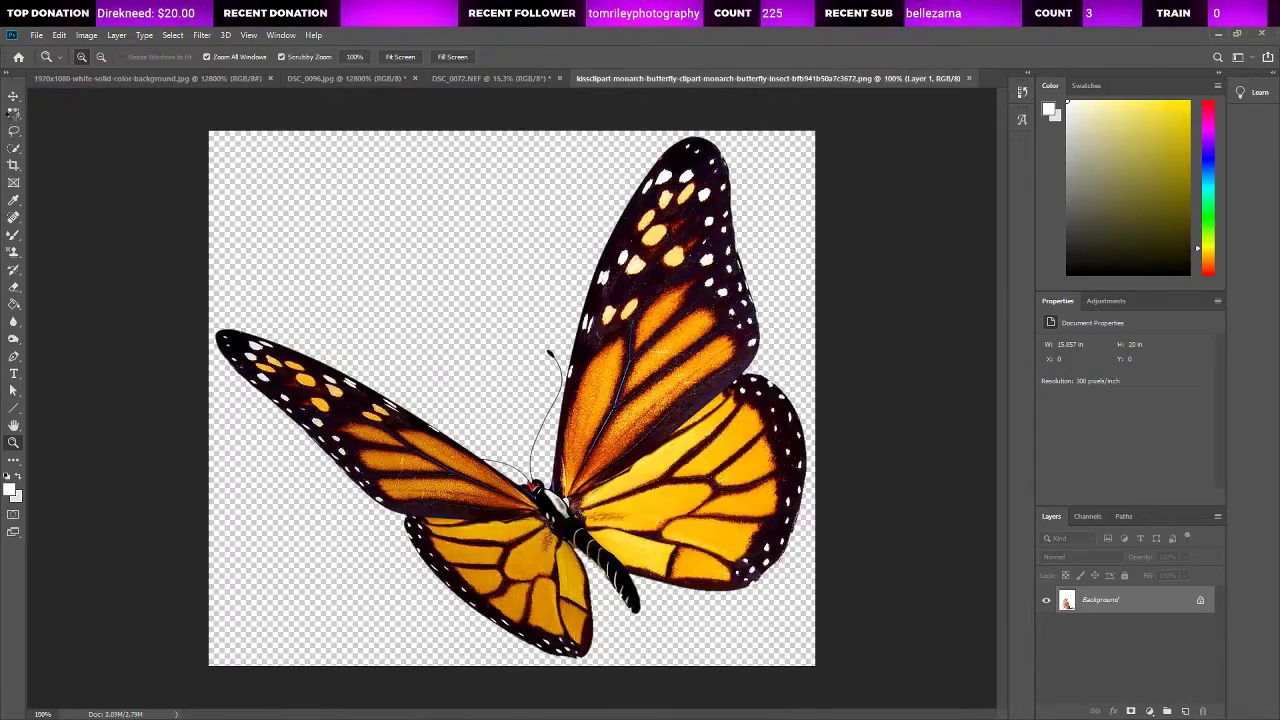
Step: Select the whole monarch butterfly image and copy it into the DSC_0072.NEF cat photo as a new layer
key(m)
drag(208, 130, 770, 608)
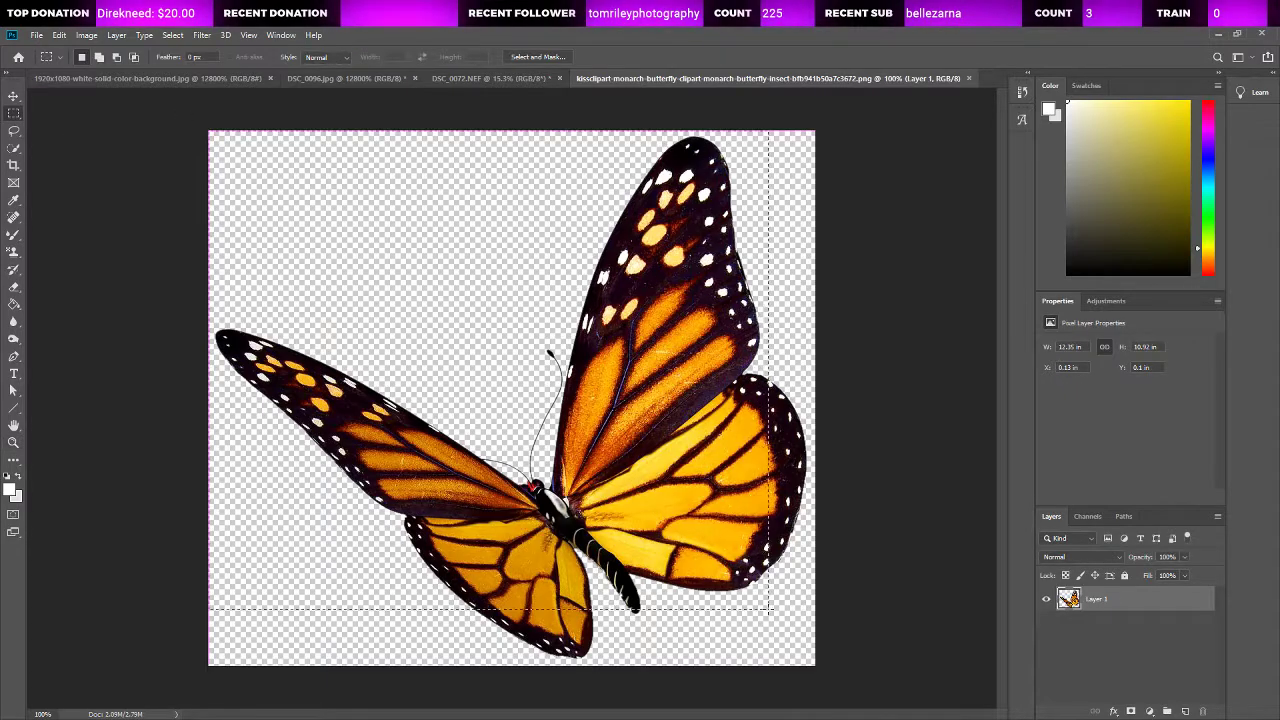
click(462, 80)
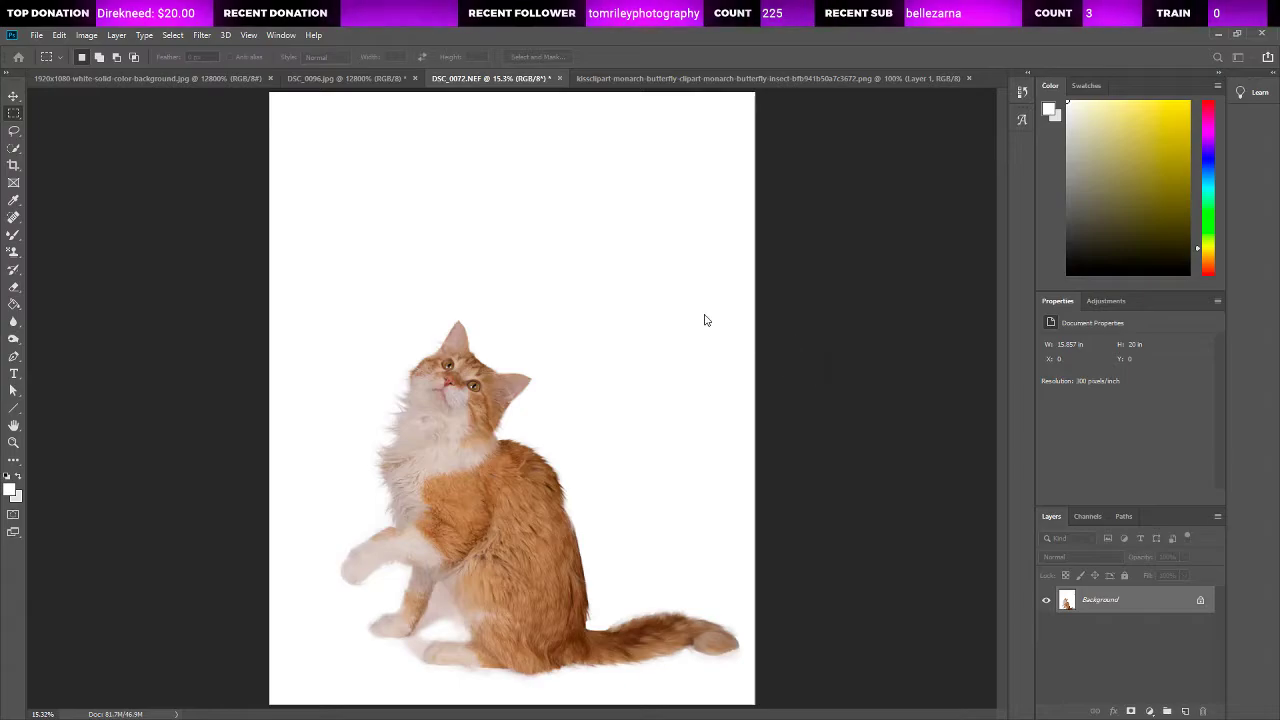
key(ctrl+v)
Step: Scale the butterfly down to about 2.28 by 2.02 in, flip it horizontally and place it above the cat's head
click(12, 97)
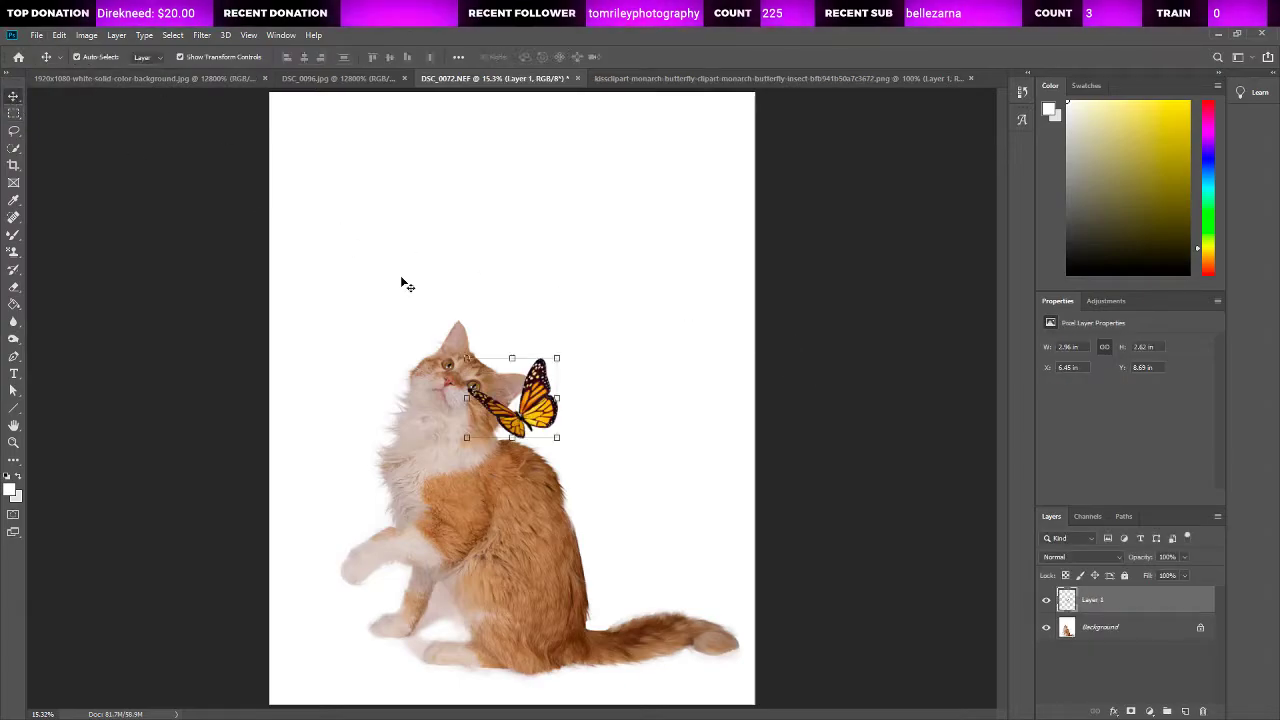
drag(557, 438, 541, 424)
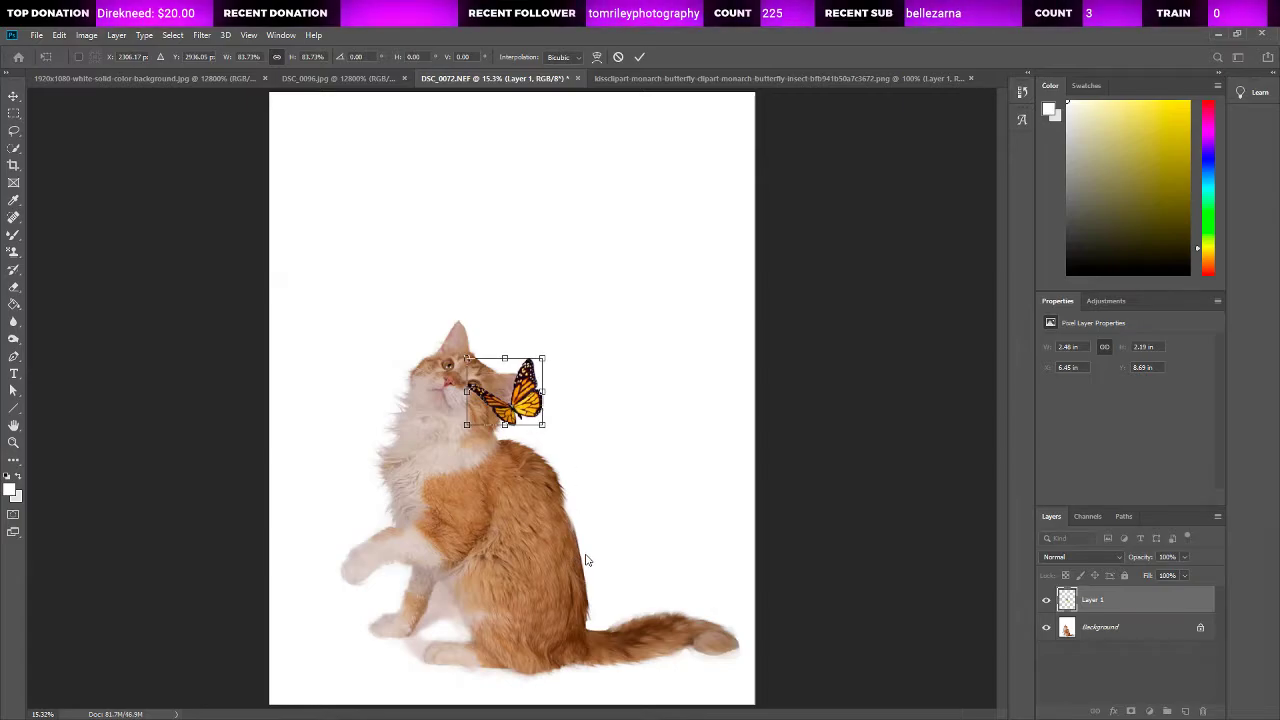
drag(497, 410, 481, 260)
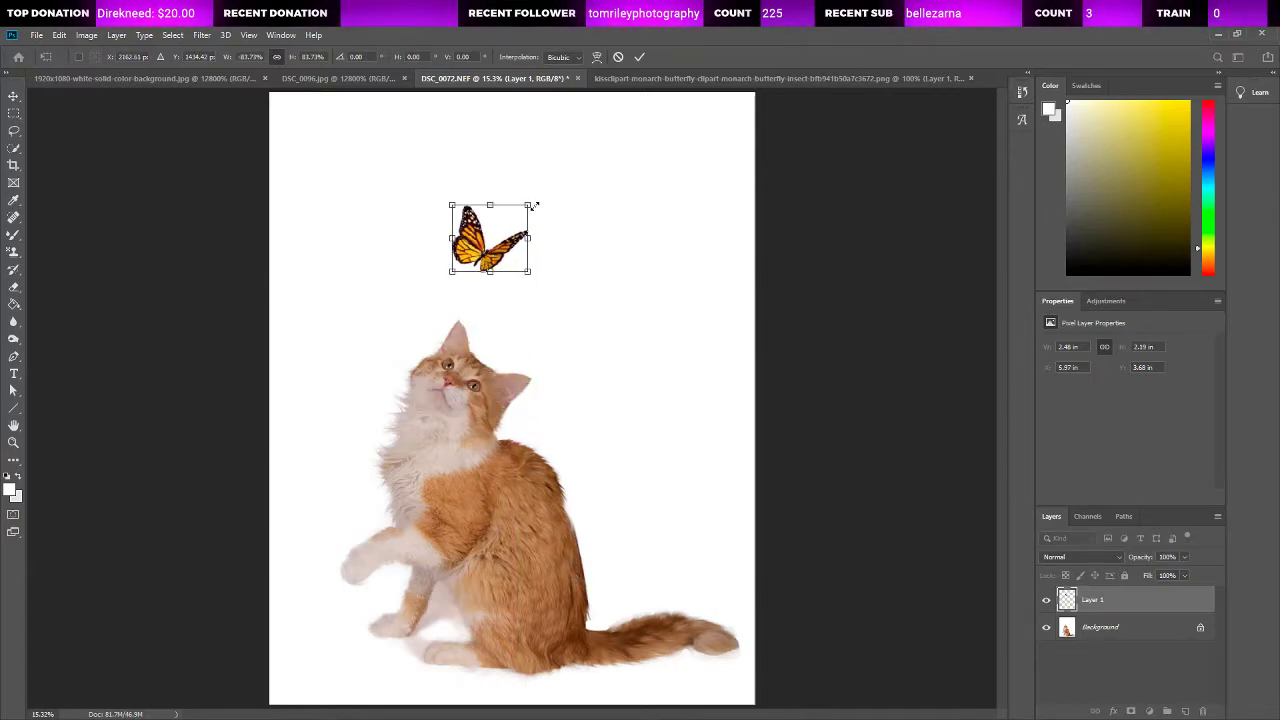
drag(527, 204, 522, 209)
key(l)
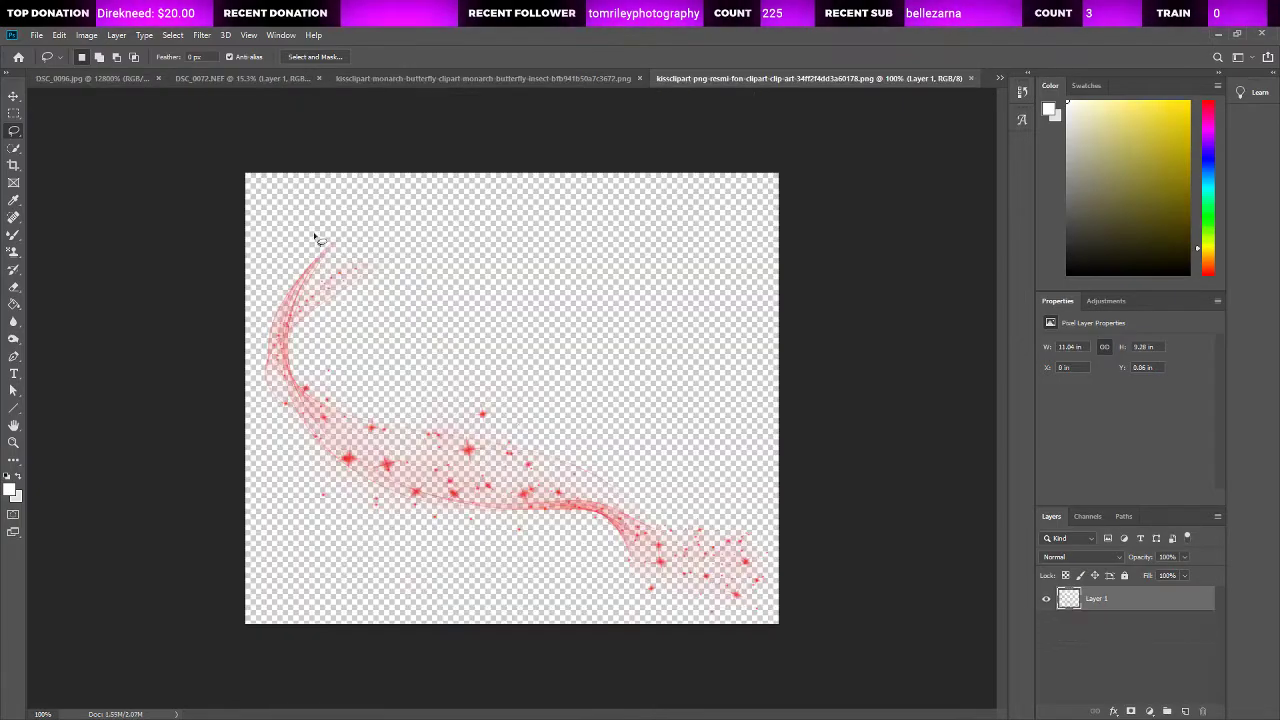
Step: Select the entire sparkle-trail image and shift its colour to orange
click(18, 114)
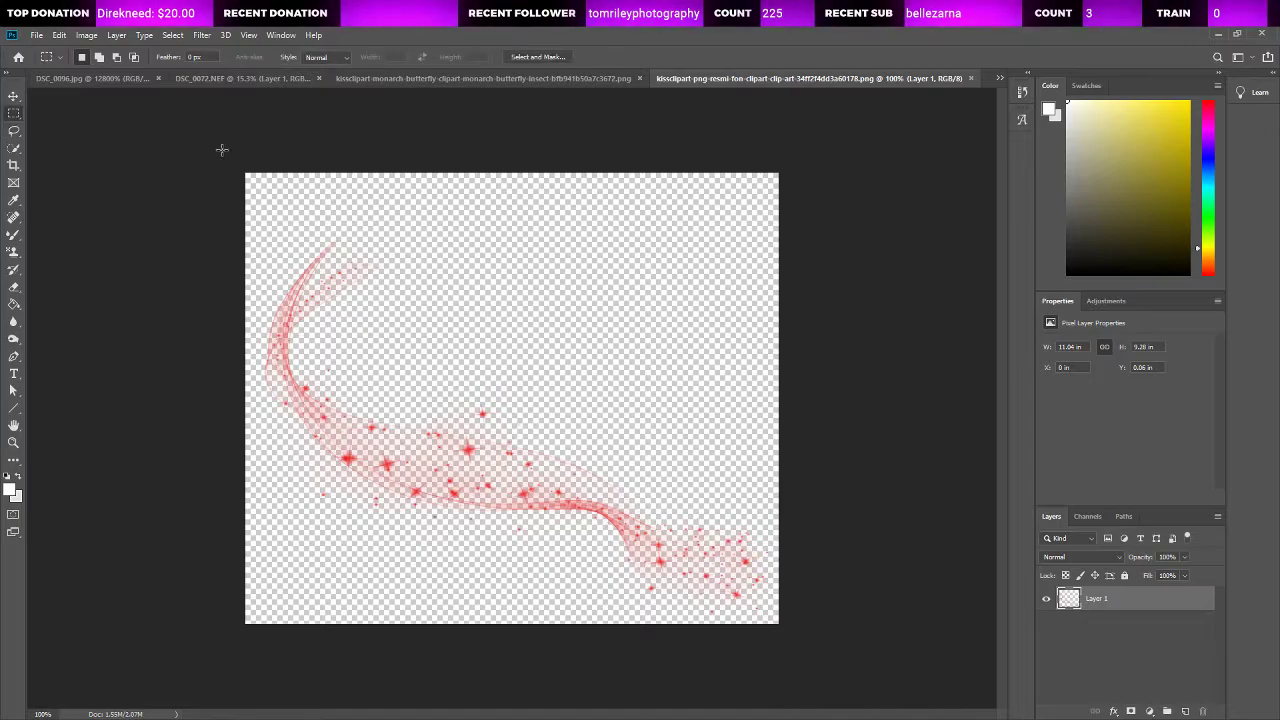
drag(222, 150, 779, 624)
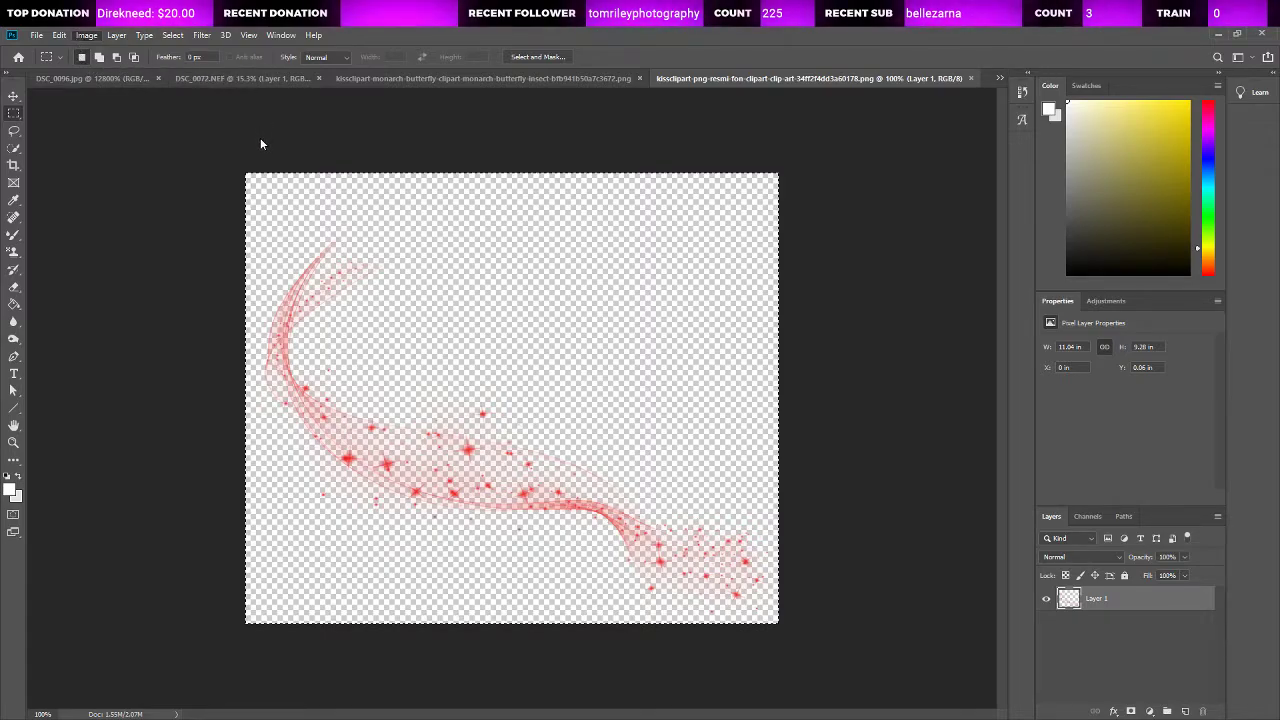
key(i)
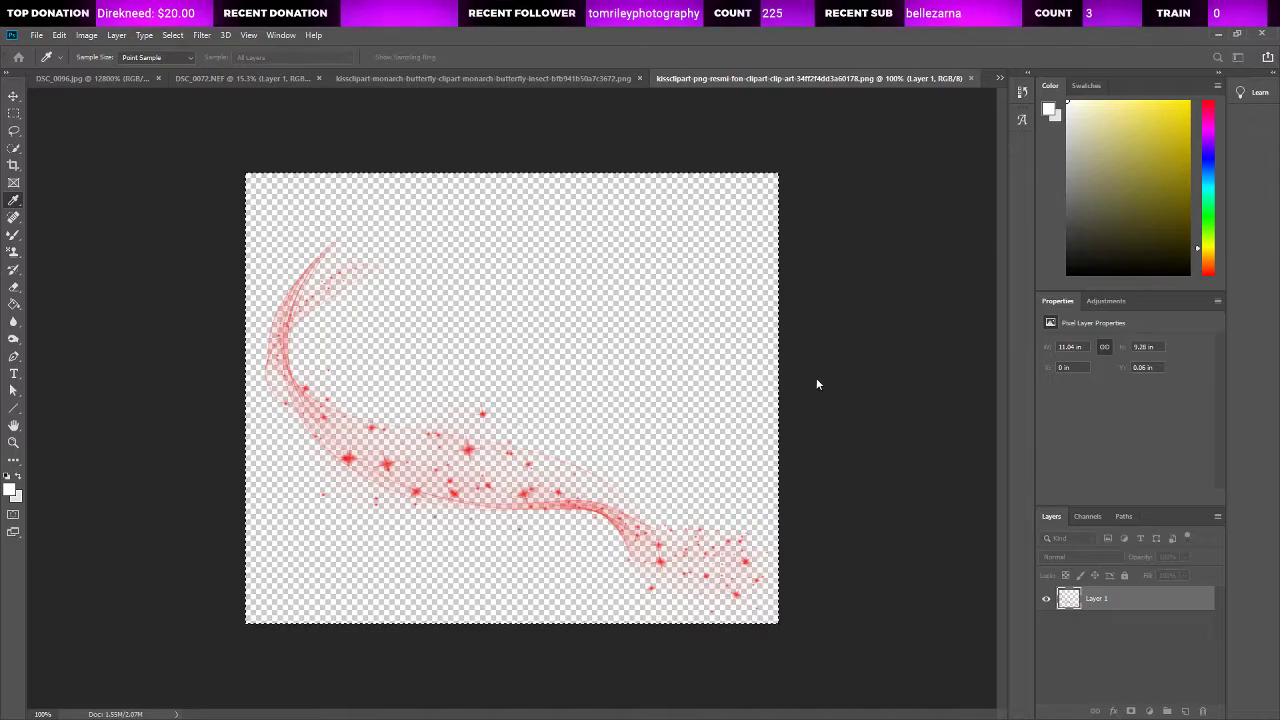
key(ctrl+i)
key(ctrl+i)
key(ctrl+i)
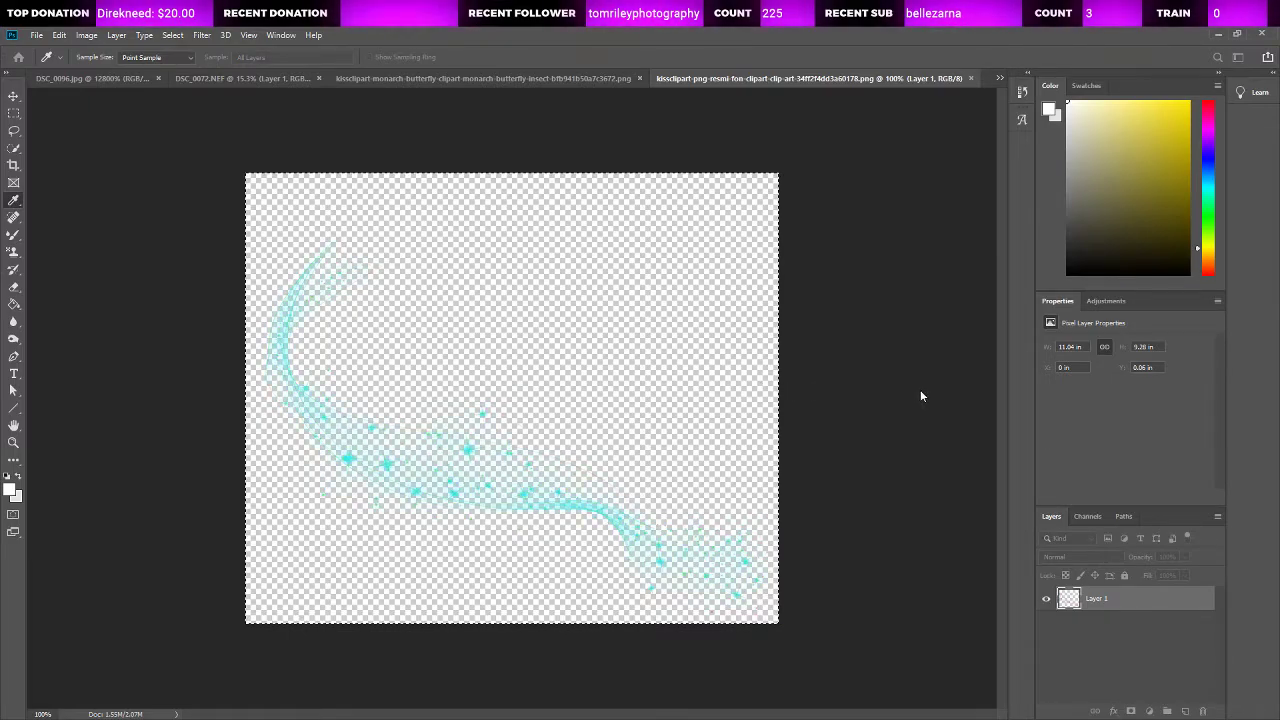
drag(870, 389, 837, 386)
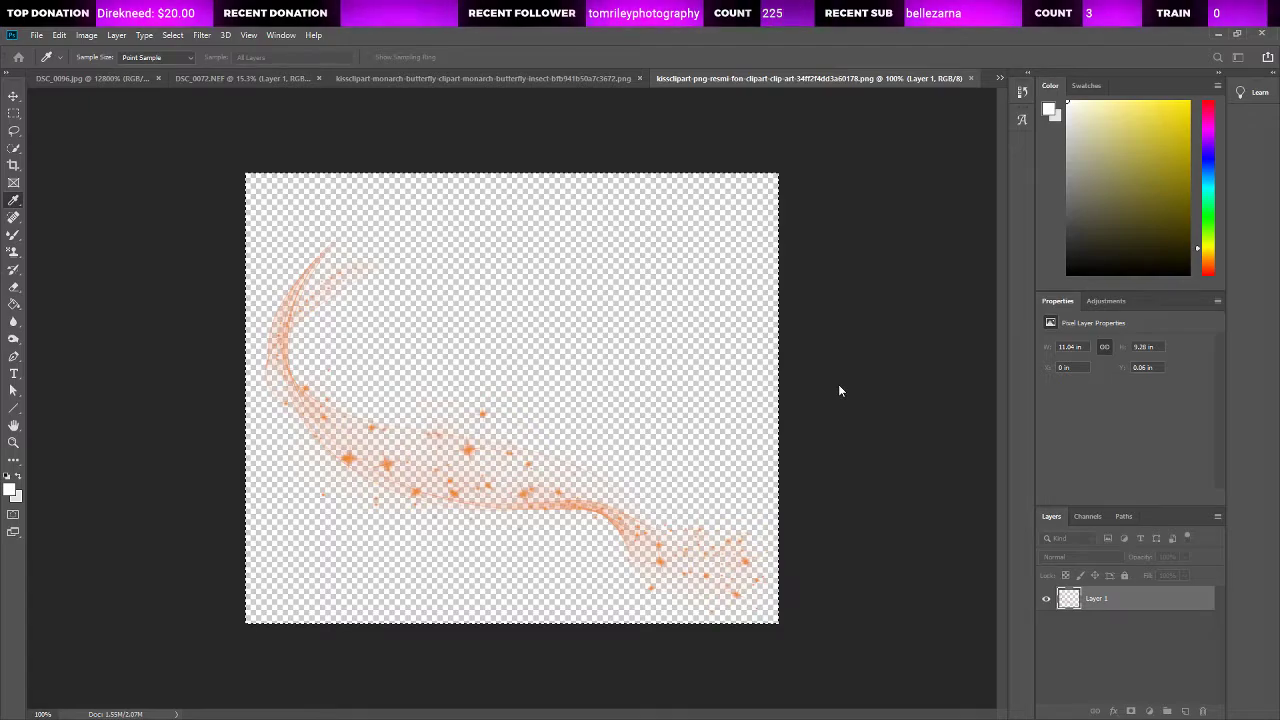
click(942, 302)
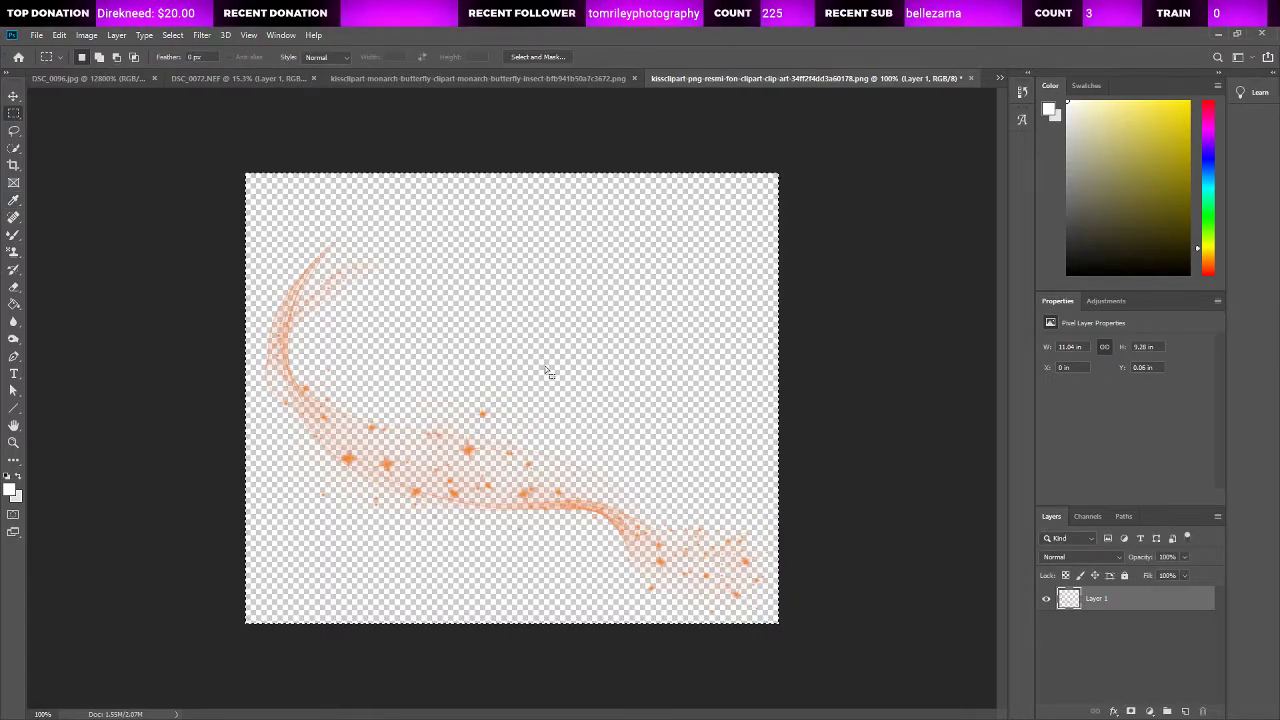
Step: Return to the DSC_0072.NEF cat photo and choose the Quick Selection tool
click(424, 77)
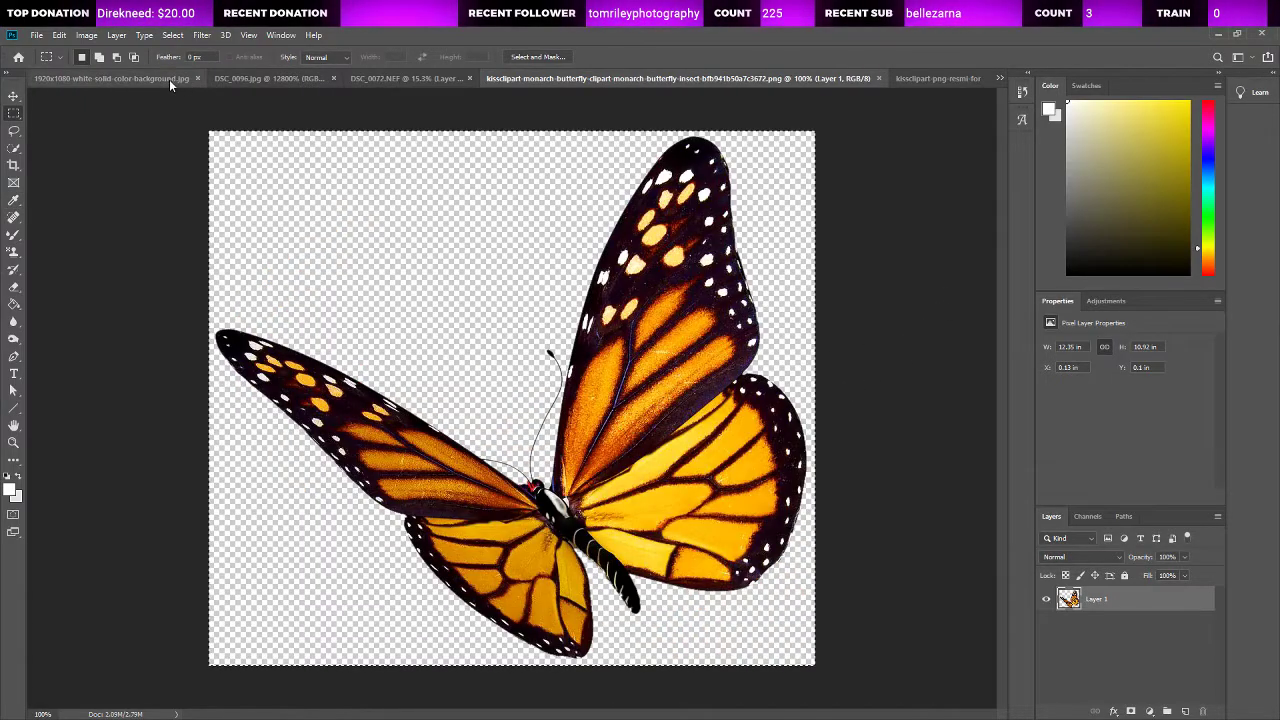
click(169, 79)
click(323, 79)
click(445, 78)
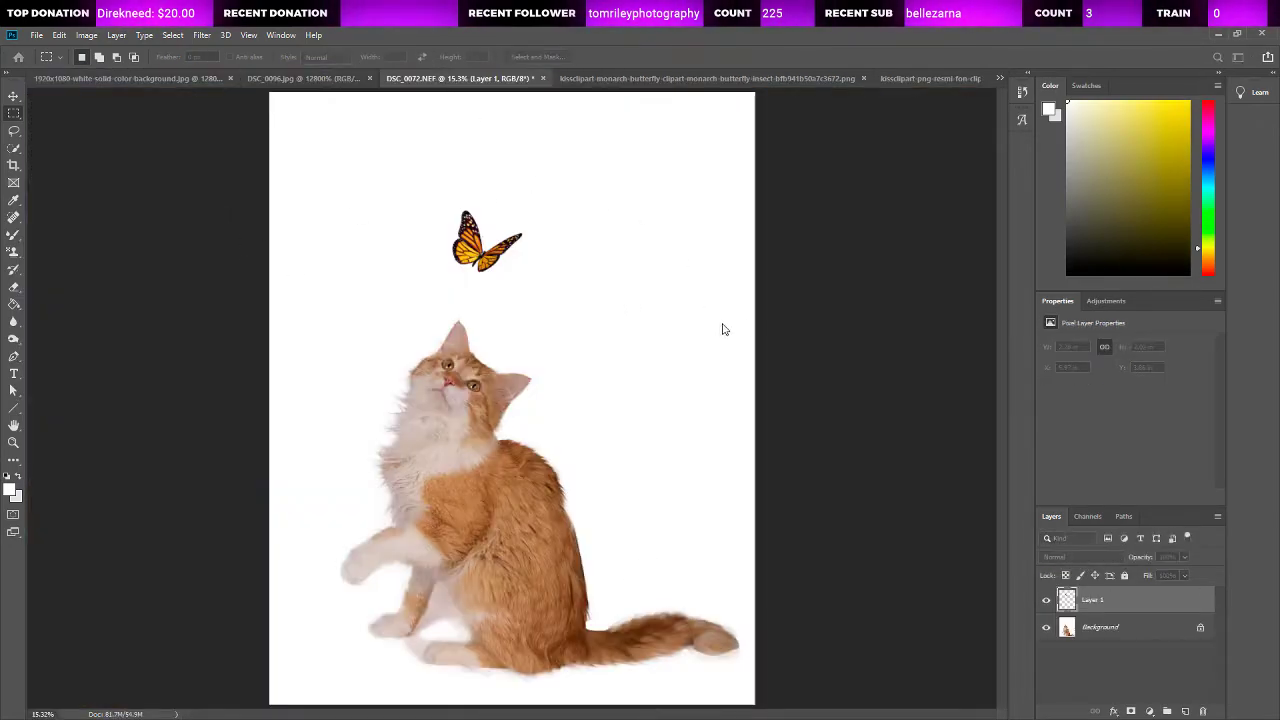
click(14, 131)
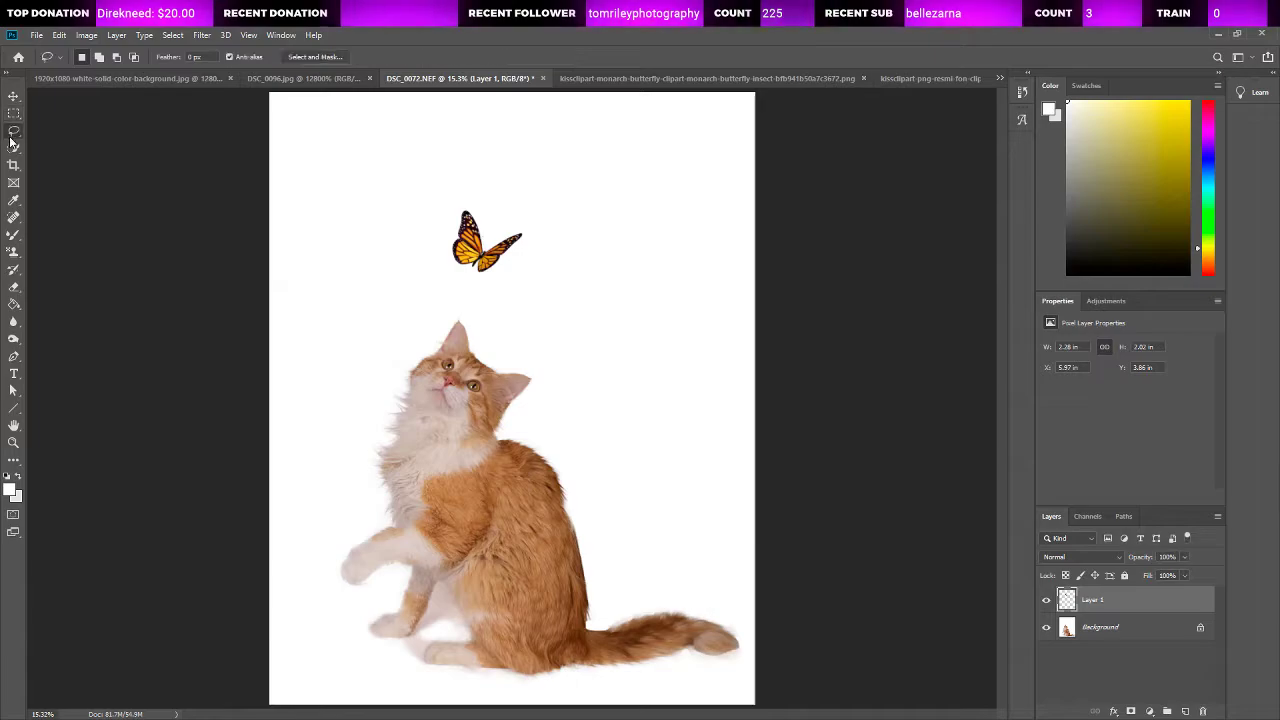
click(14, 149)
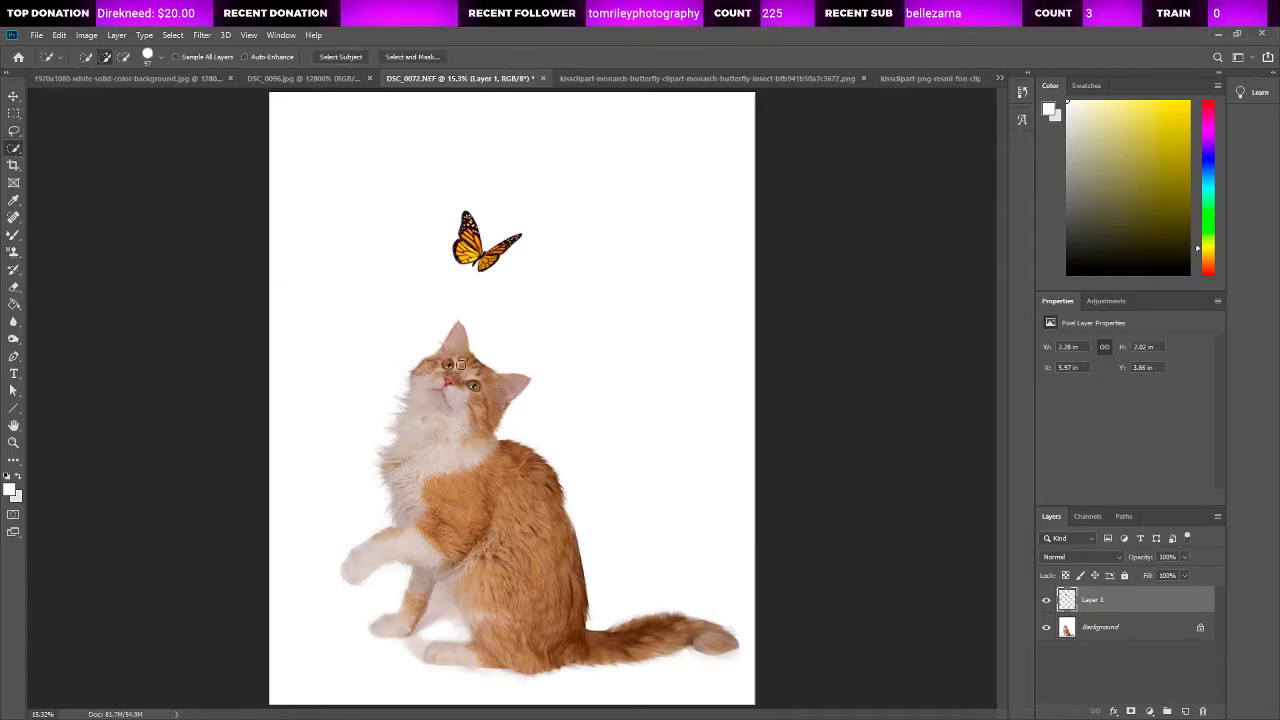
Step: Select the whole cat on the Background layer, including legs and tail, and paste the orange sparkle trail outside that selection so it lies behind the cat
mouse_move(461, 337)
mouse_down()
mouse_move(410, 400)
mouse_move(398, 468)
mouse_move(396, 496)
mouse_move(436, 528)
mouse_up()
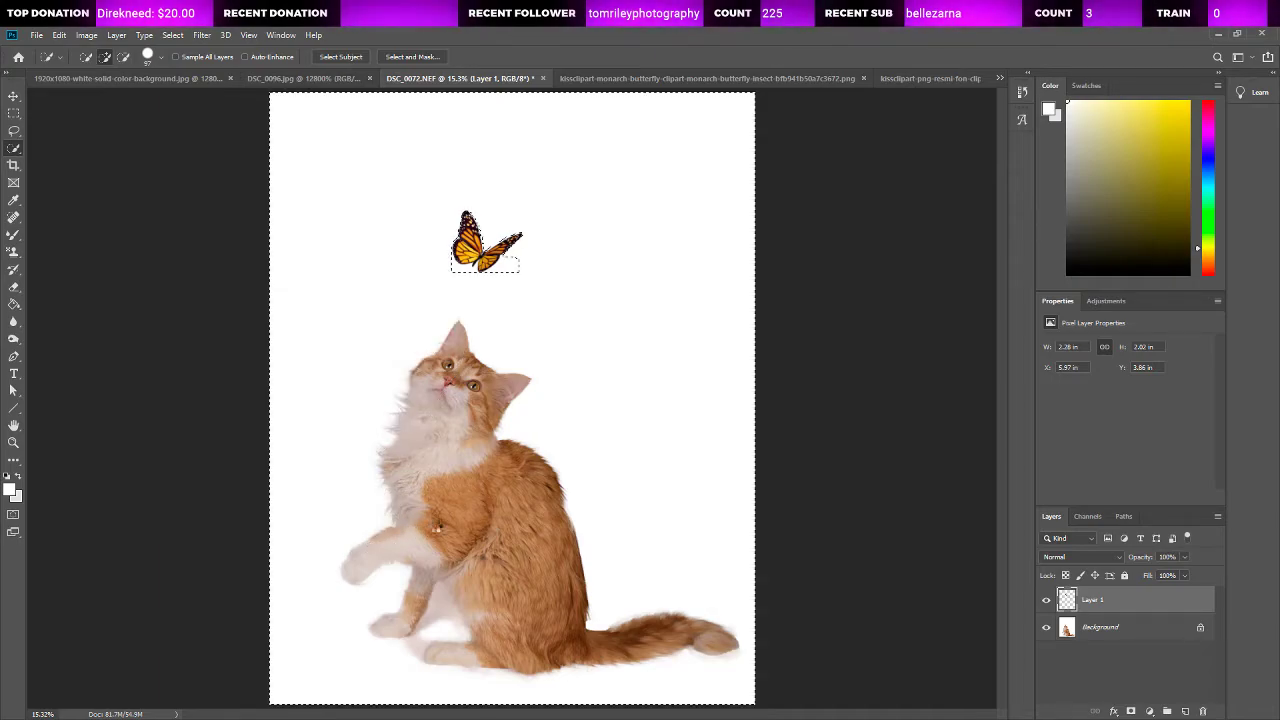
alt+click(330, 219)
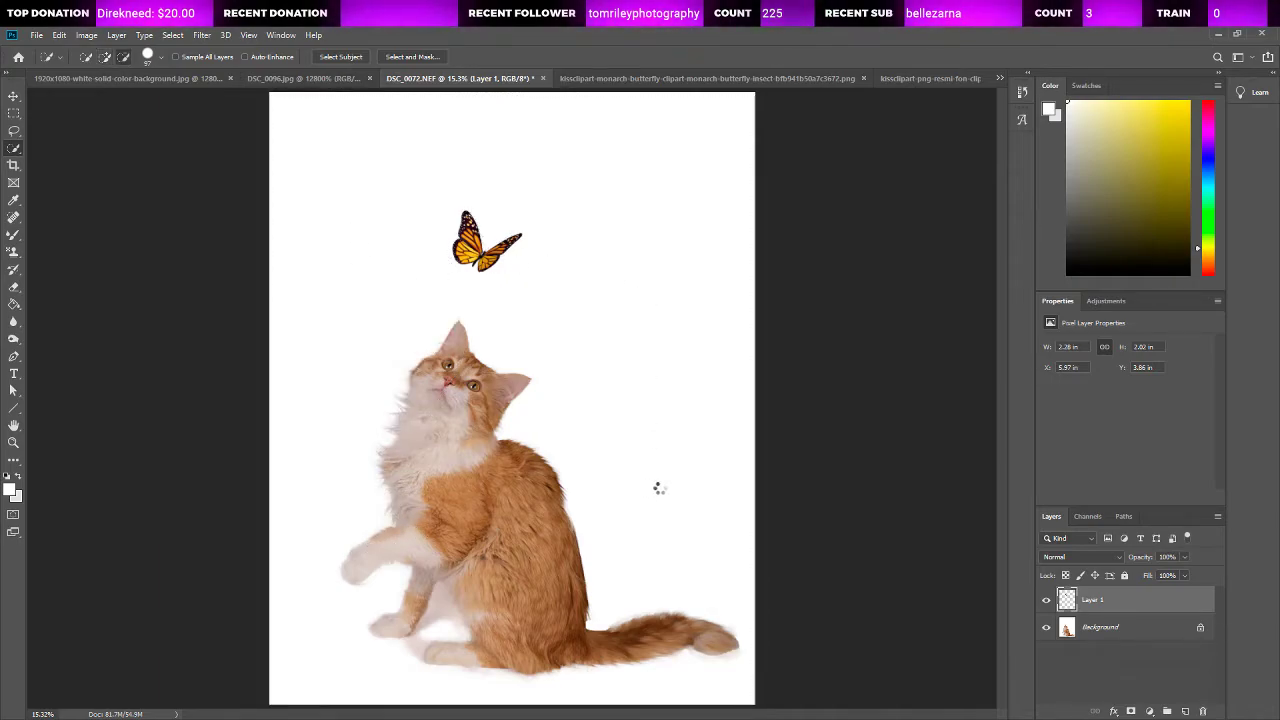
click(1143, 628)
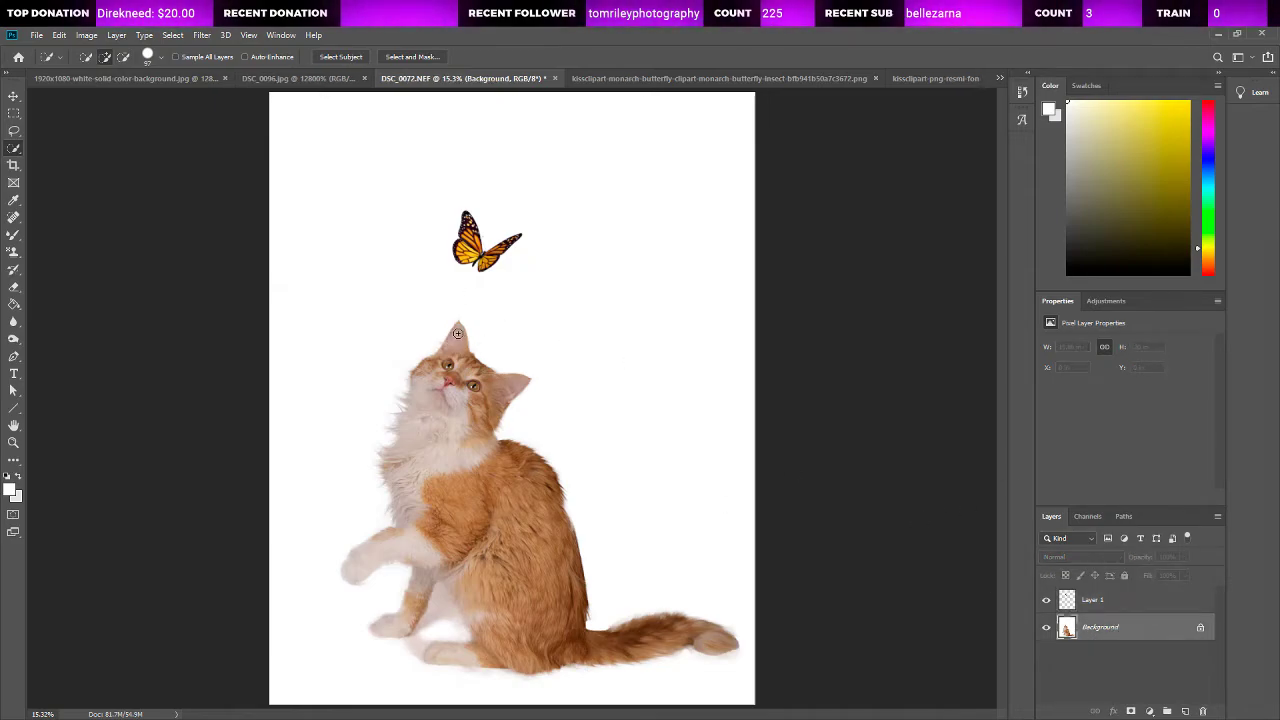
mouse_move(453, 340)
mouse_down()
mouse_move(441, 379)
mouse_move(500, 538)
mouse_up()
mouse_move(544, 614)
mouse_down()
mouse_move(593, 642)
mouse_move(650, 641)
mouse_up()
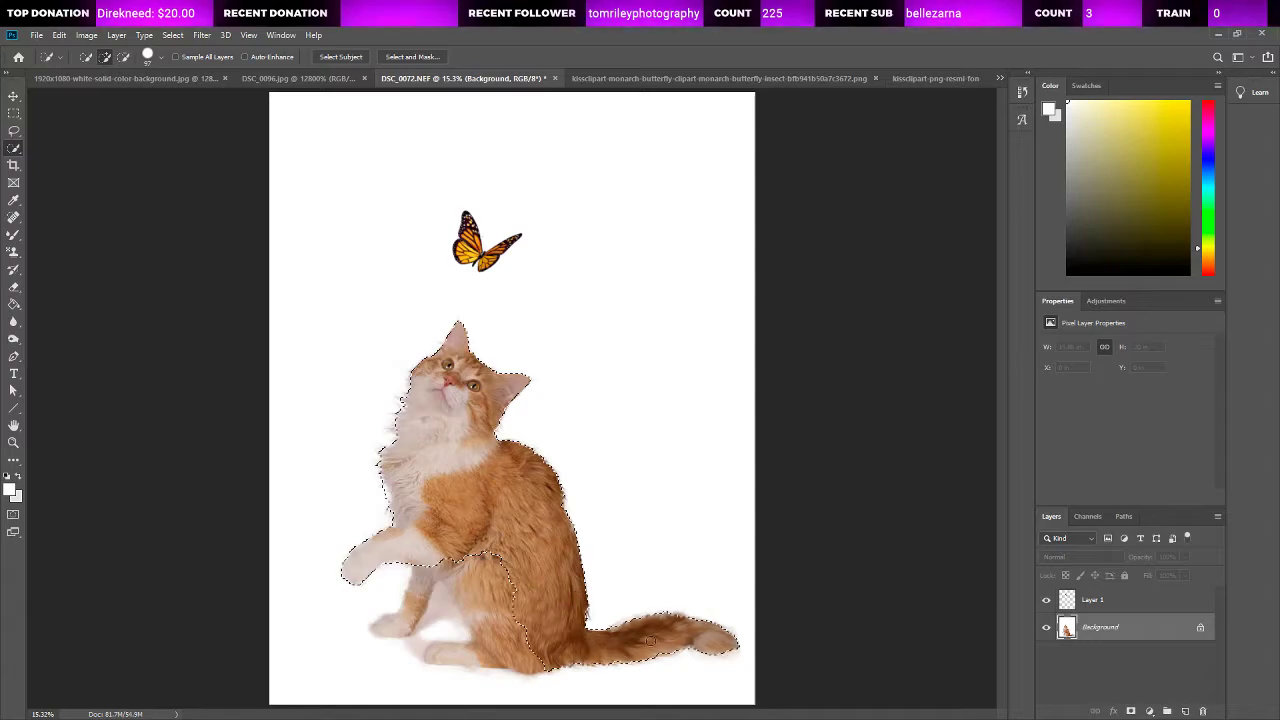
mouse_move(572, 637)
mouse_down()
mouse_move(492, 622)
mouse_move(448, 652)
mouse_move(391, 629)
mouse_up()
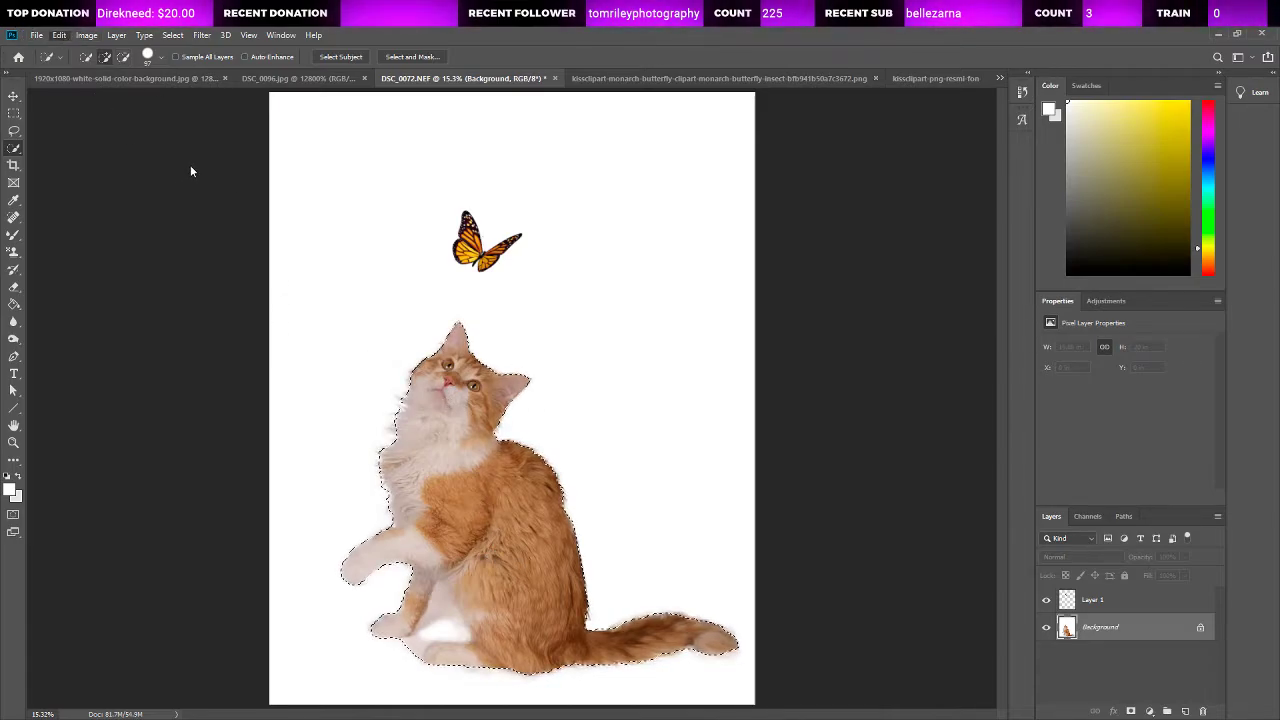
click(265, 204)
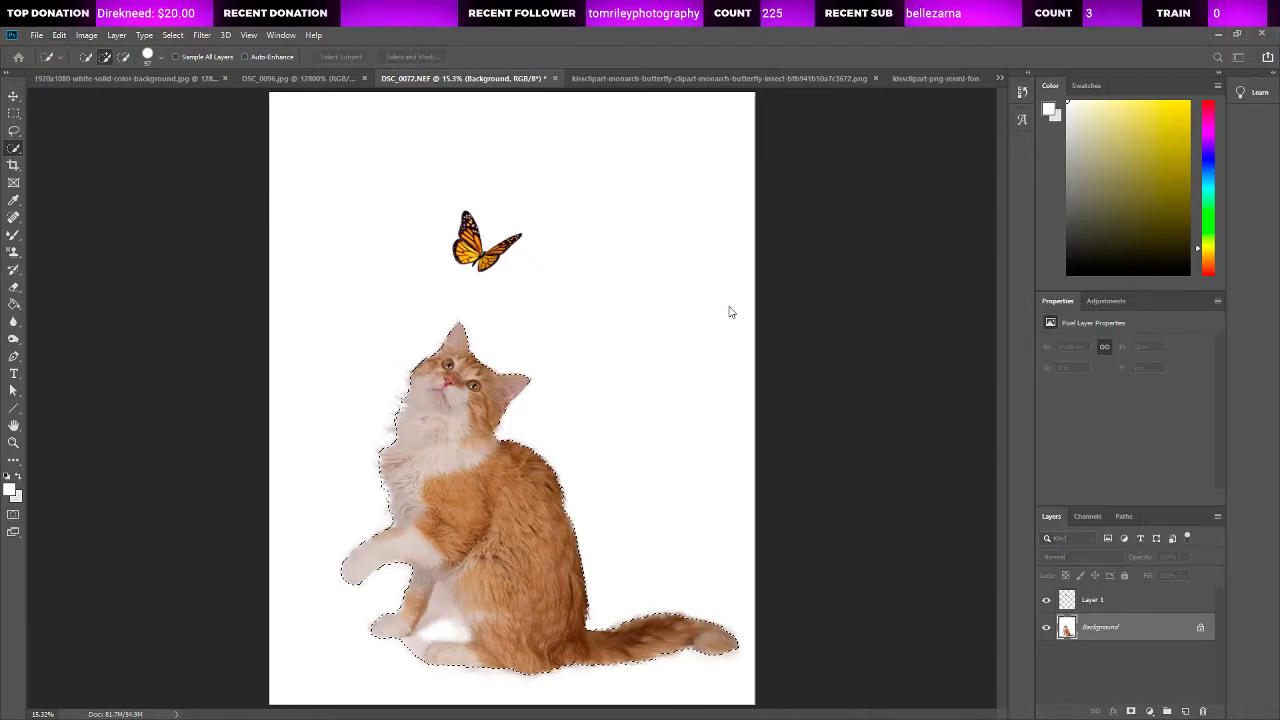
Step: Enlarge the sparkle trail to about 11.41 by 9.59 in and place it curving behind the cat's head, with its upper end near the butterfly
click(13, 95)
drag(498, 406, 323, 254)
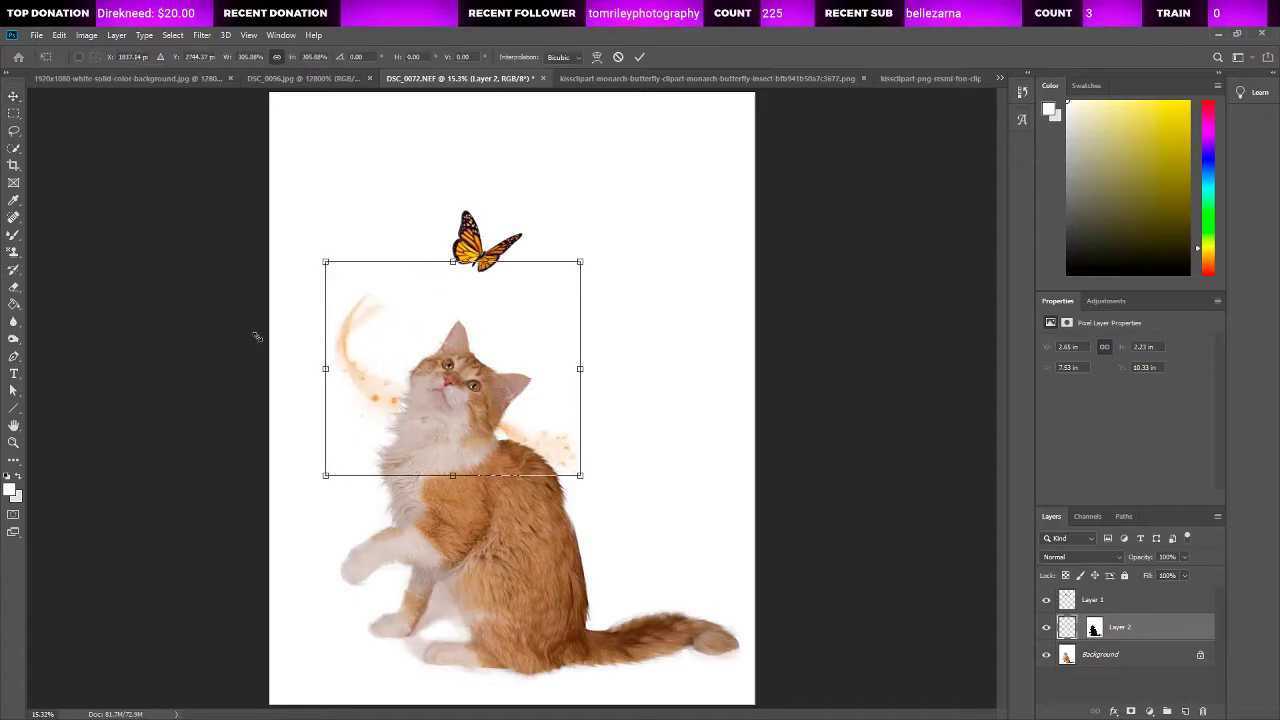
drag(403, 409, 458, 385)
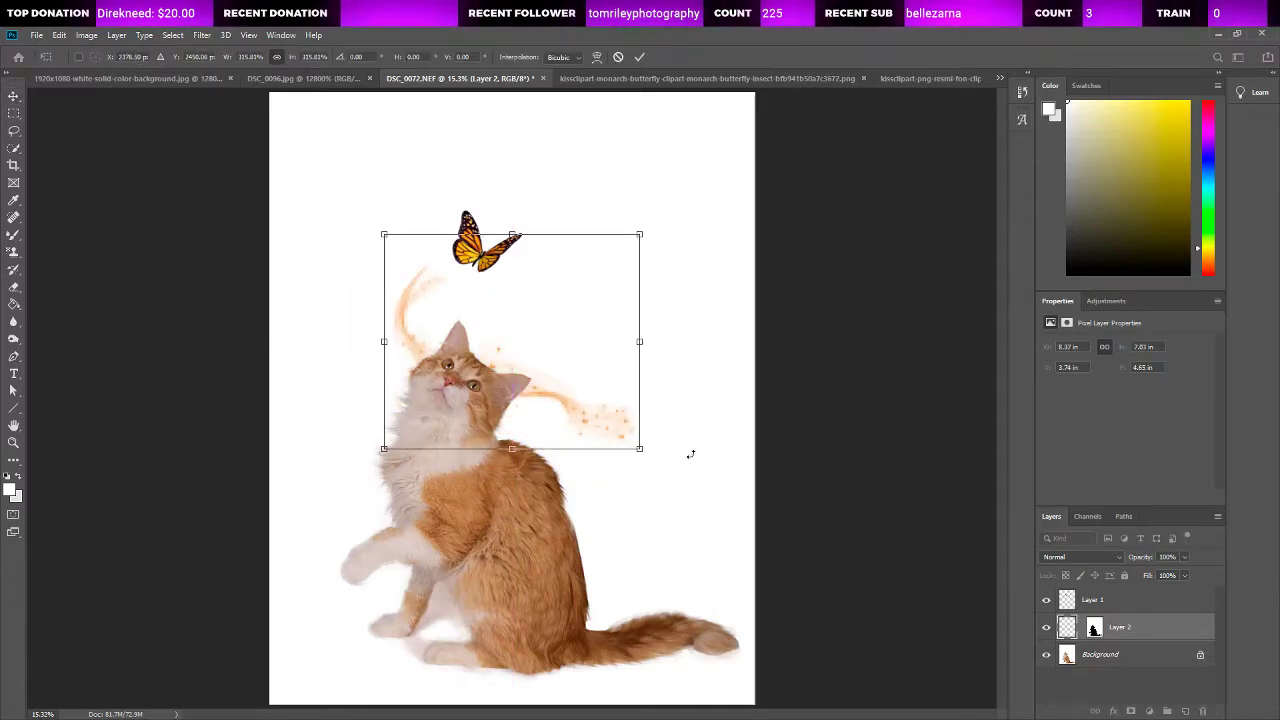
drag(639, 448, 705, 565)
drag(572, 452, 557, 427)
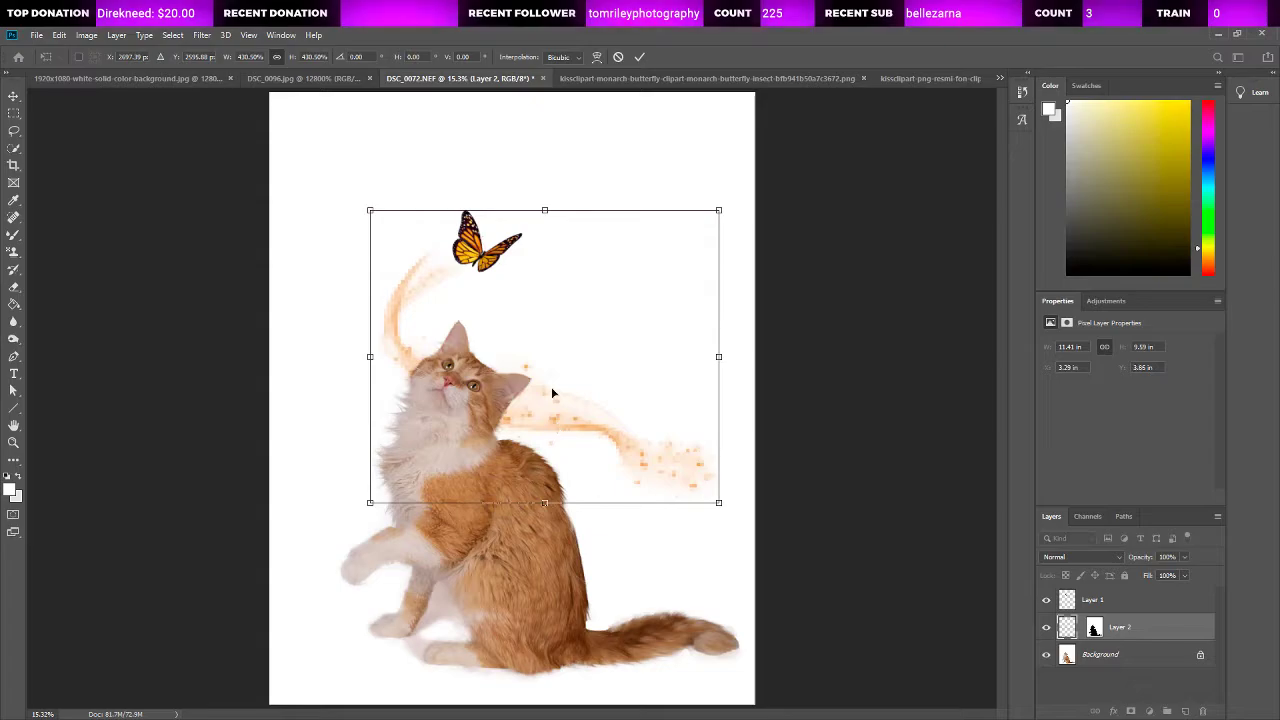
click(14, 97)
Step: Reposition the butterfly at about X 5.99, Y 3.12 in and the sparkle trail at about X 3.51, Y 3.31 in so the trail leads to the butterfly
drag(489, 260, 474, 253)
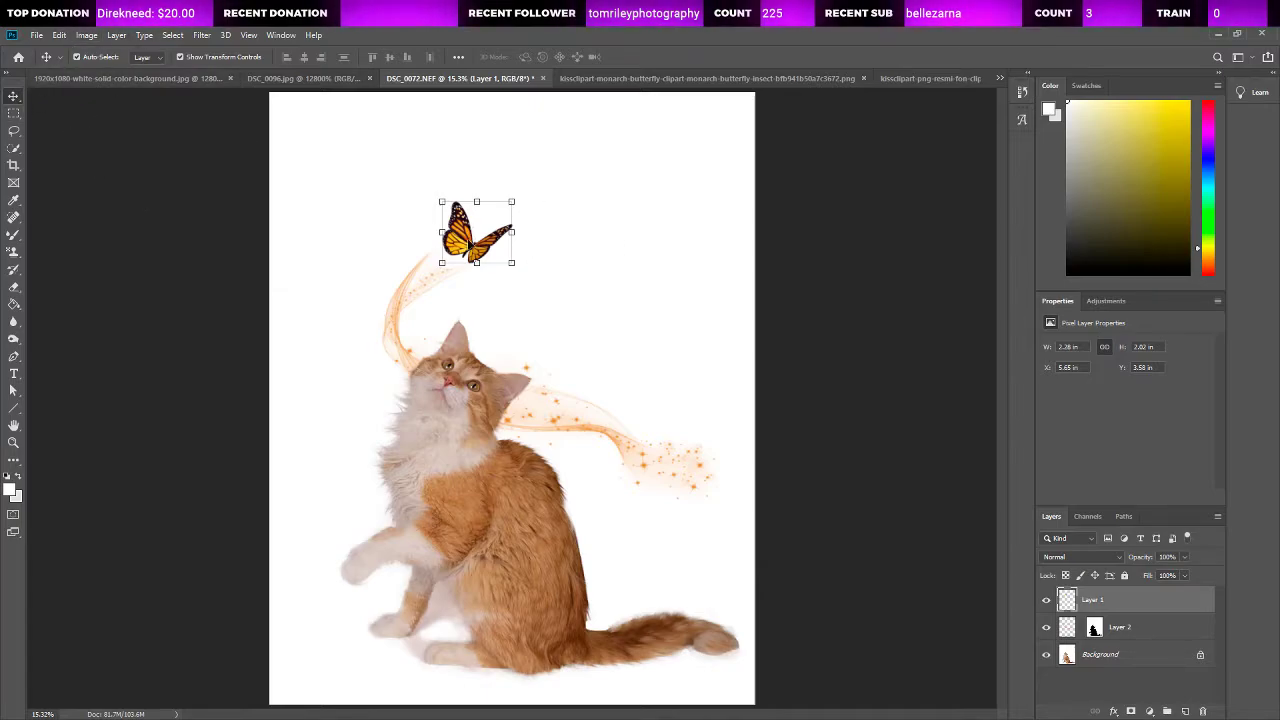
mouse_move(472, 242)
mouse_down()
mouse_move(490, 226)
mouse_move(479, 231)
mouse_up()
drag(415, 283, 403, 275)
click(150, 174)
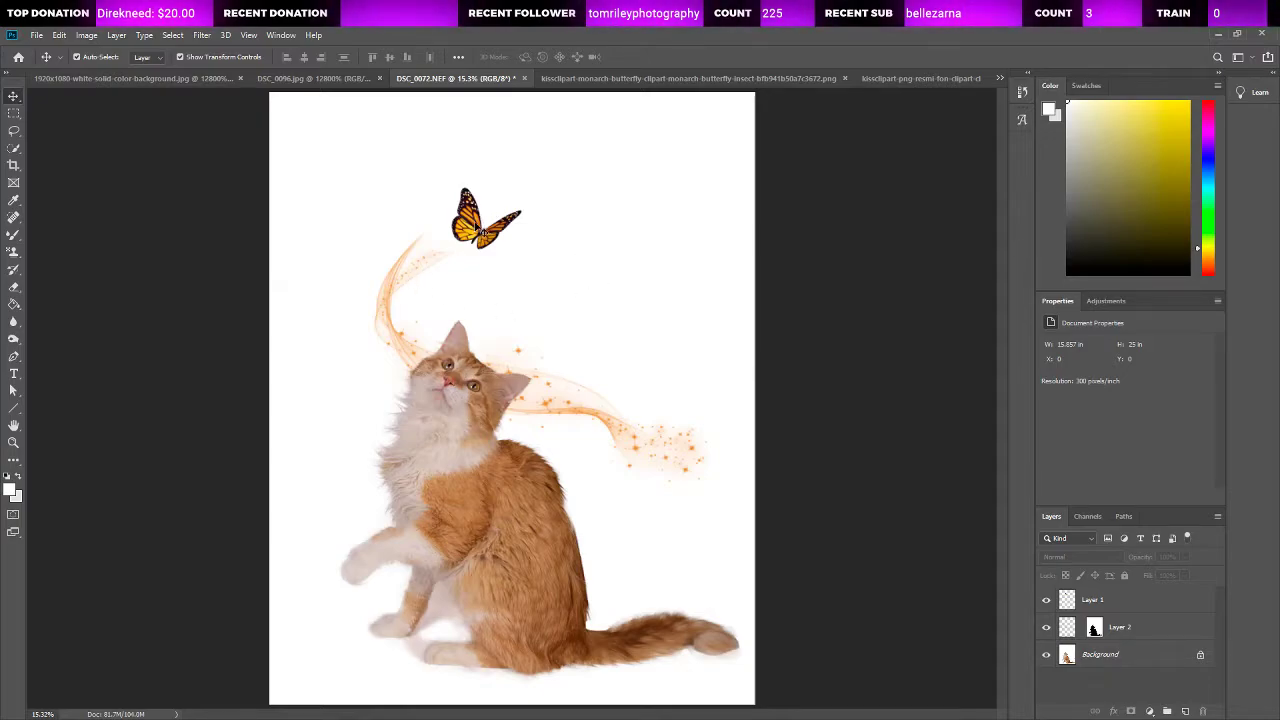
mouse_move(479, 233)
mouse_down()
mouse_move(508, 235)
mouse_move(527, 262)
mouse_move(512, 233)
mouse_move(363, 233)
mouse_move(509, 222)
mouse_move(636, 238)
mouse_move(457, 222)
mouse_move(492, 234)
mouse_up()
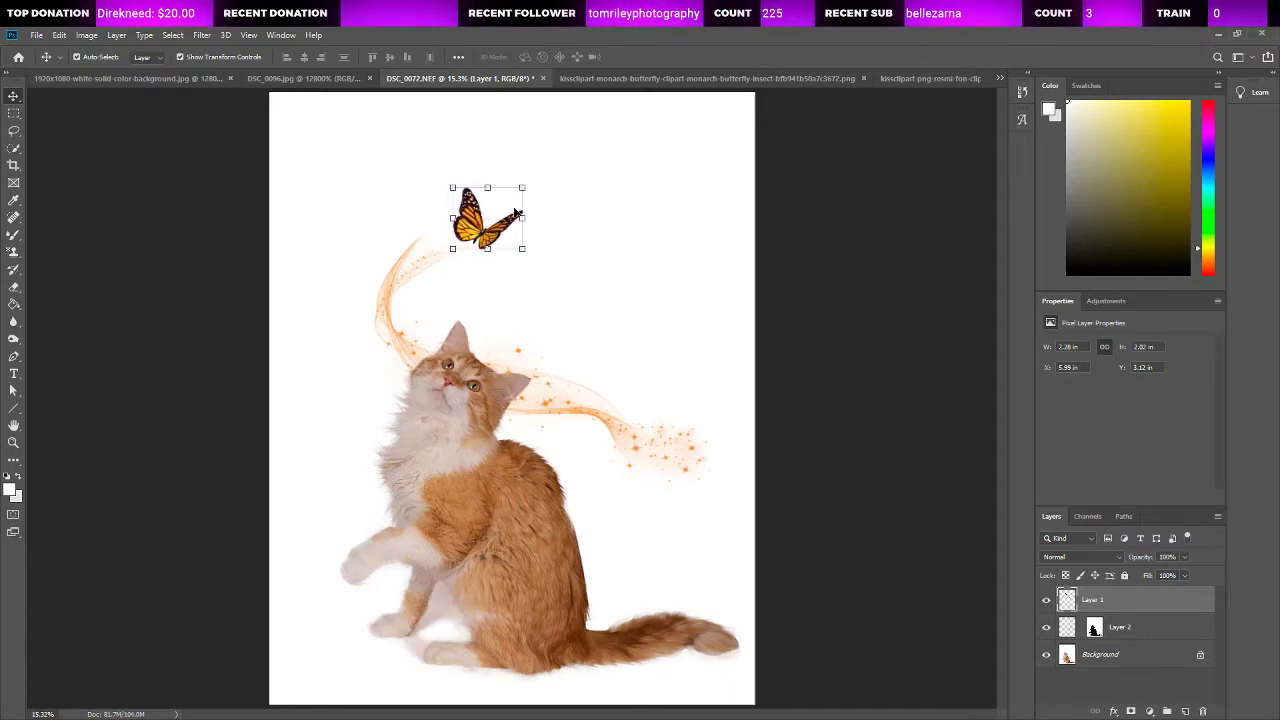
drag(406, 266, 424, 274)
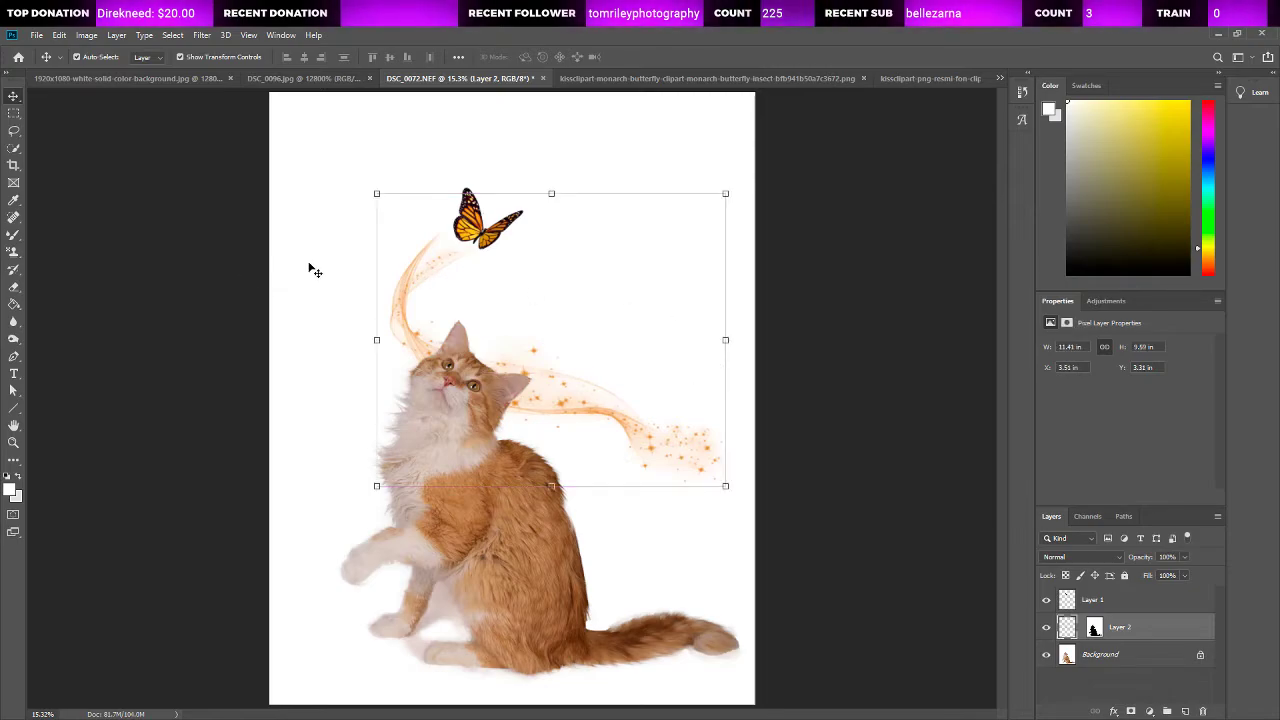
click(14, 131)
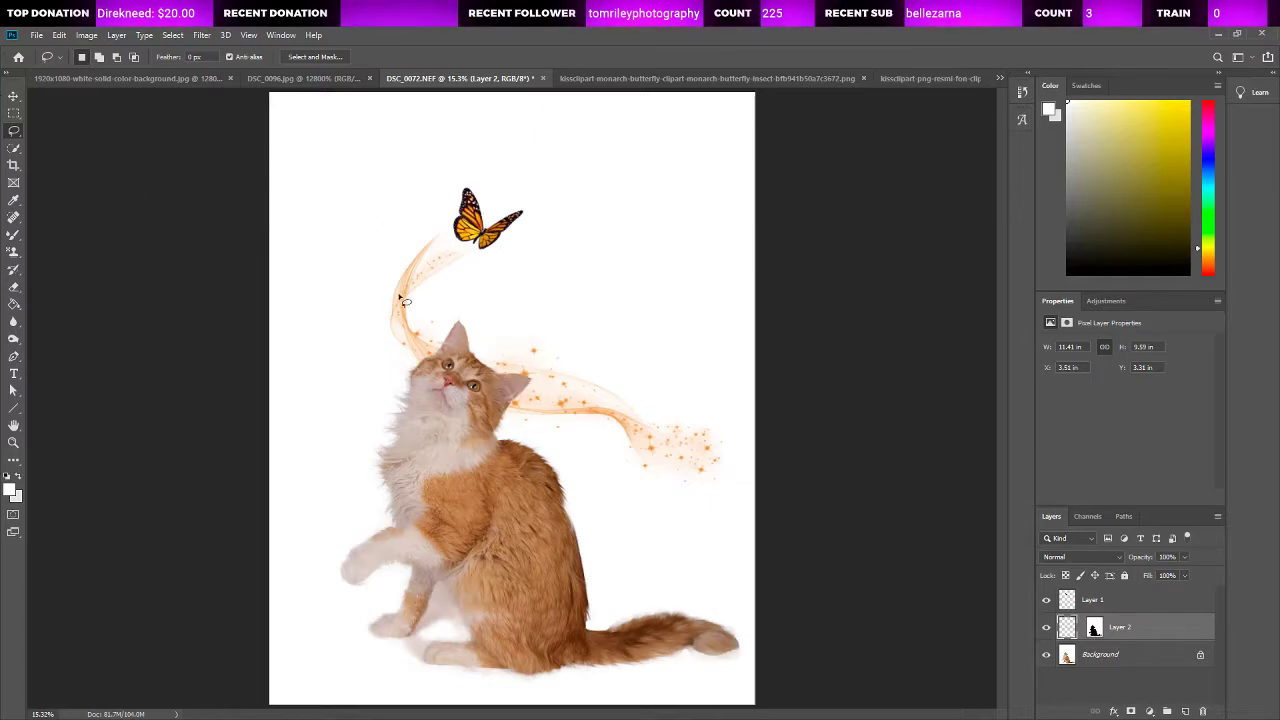
Step: Paste a second sparkle trail on its own layer, mirror it horizontally and enlarge it to about 7.73 by 6.5 in
key(ctrl+s)
click(799, 335)
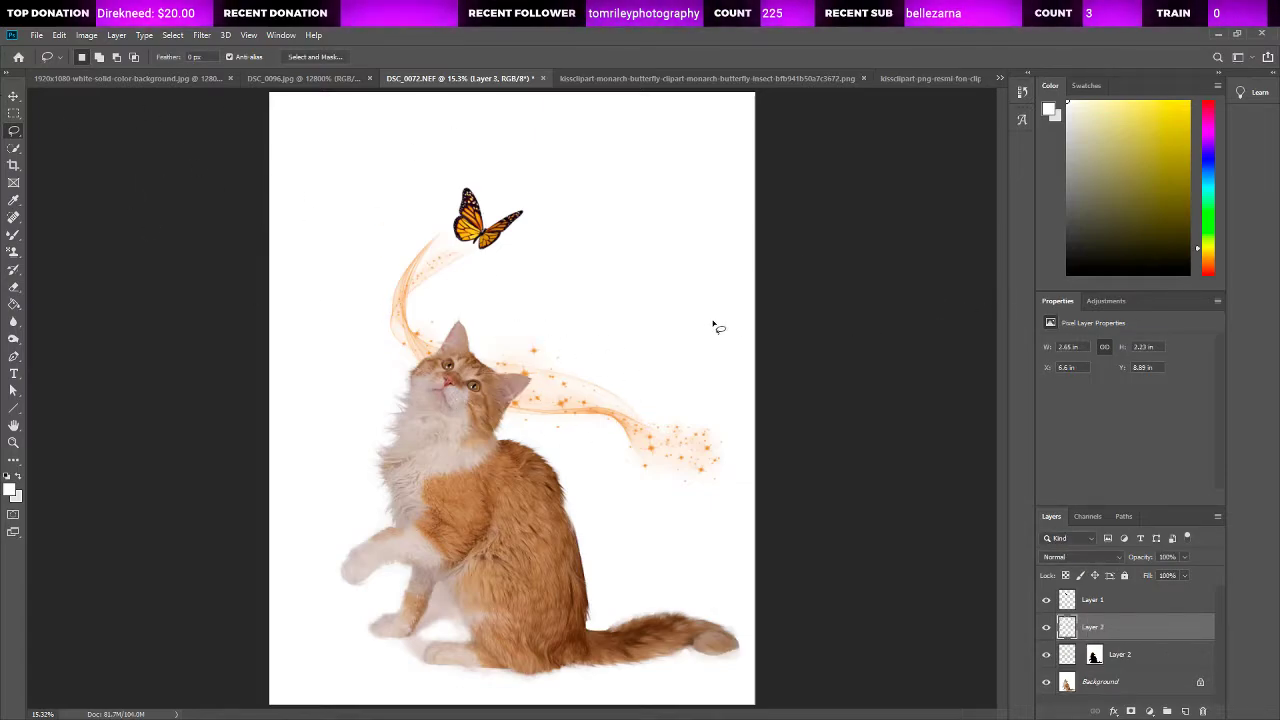
key(v)
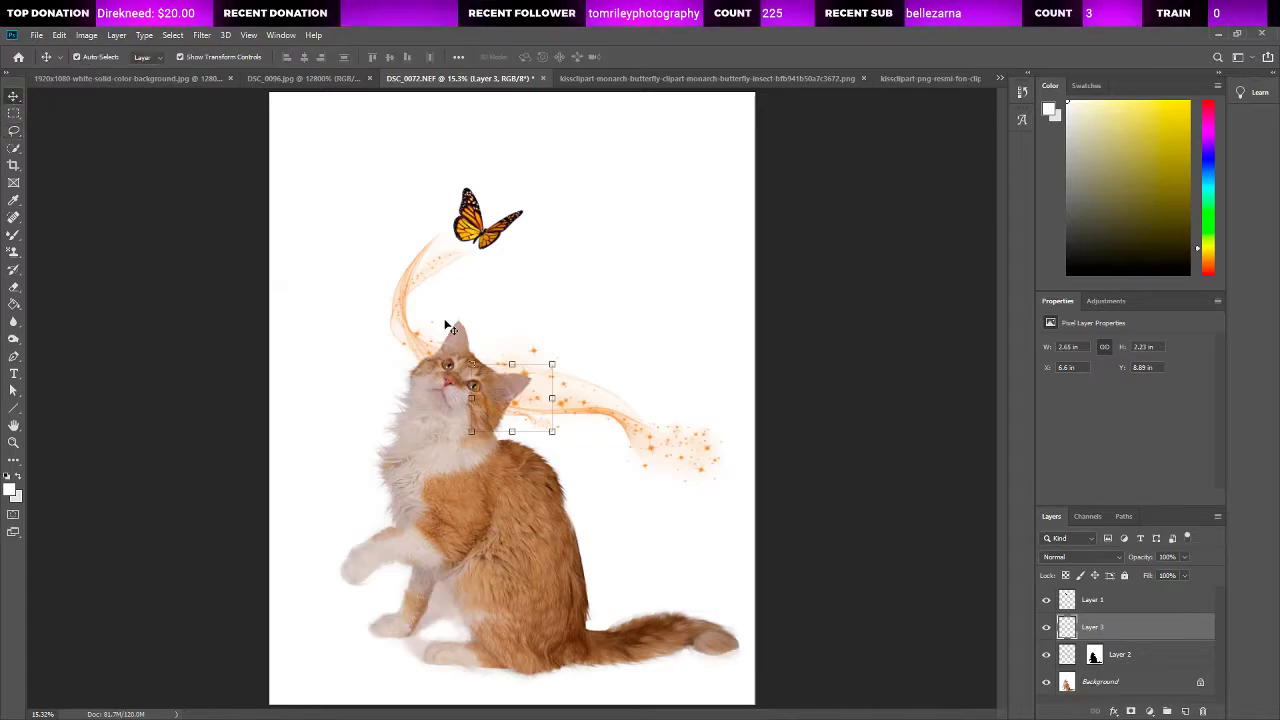
drag(516, 418, 452, 450)
key(ctrl+t)
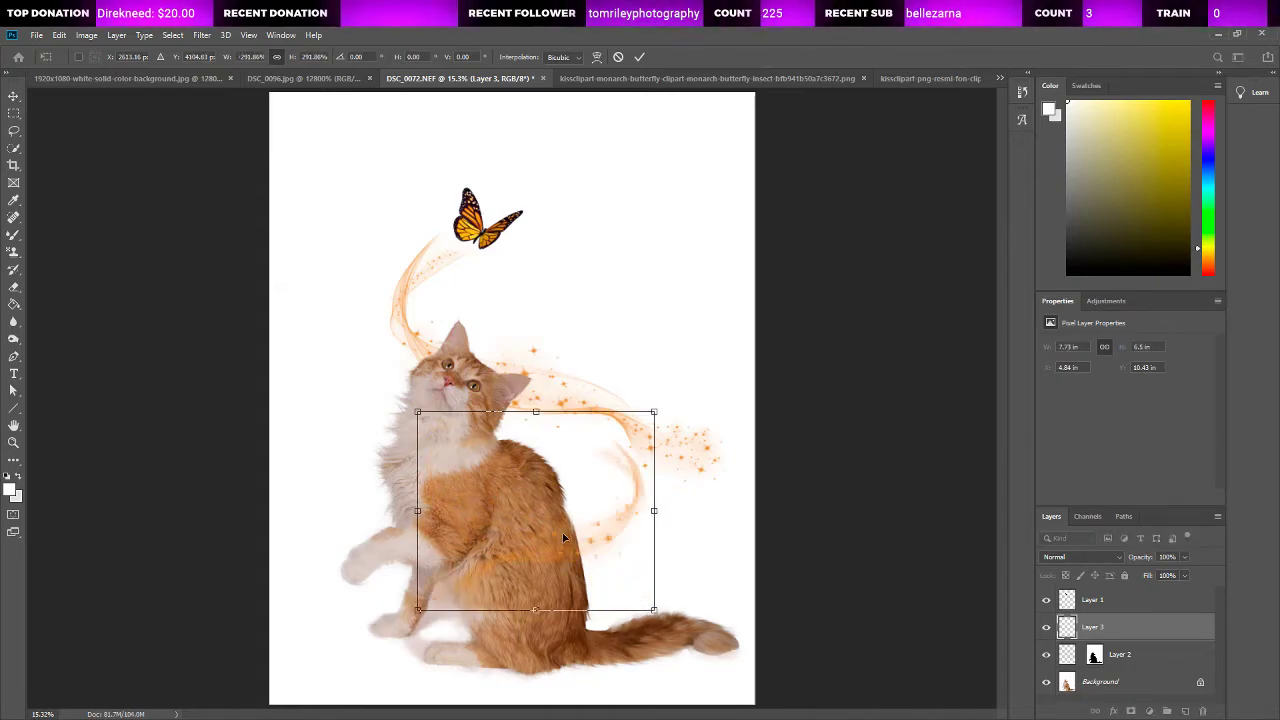
Step: Place the mirrored trail at about X 6.32, Y 10.63 in, curving from the first trail's outer end back across the cat's lower body
drag(574, 542, 637, 543)
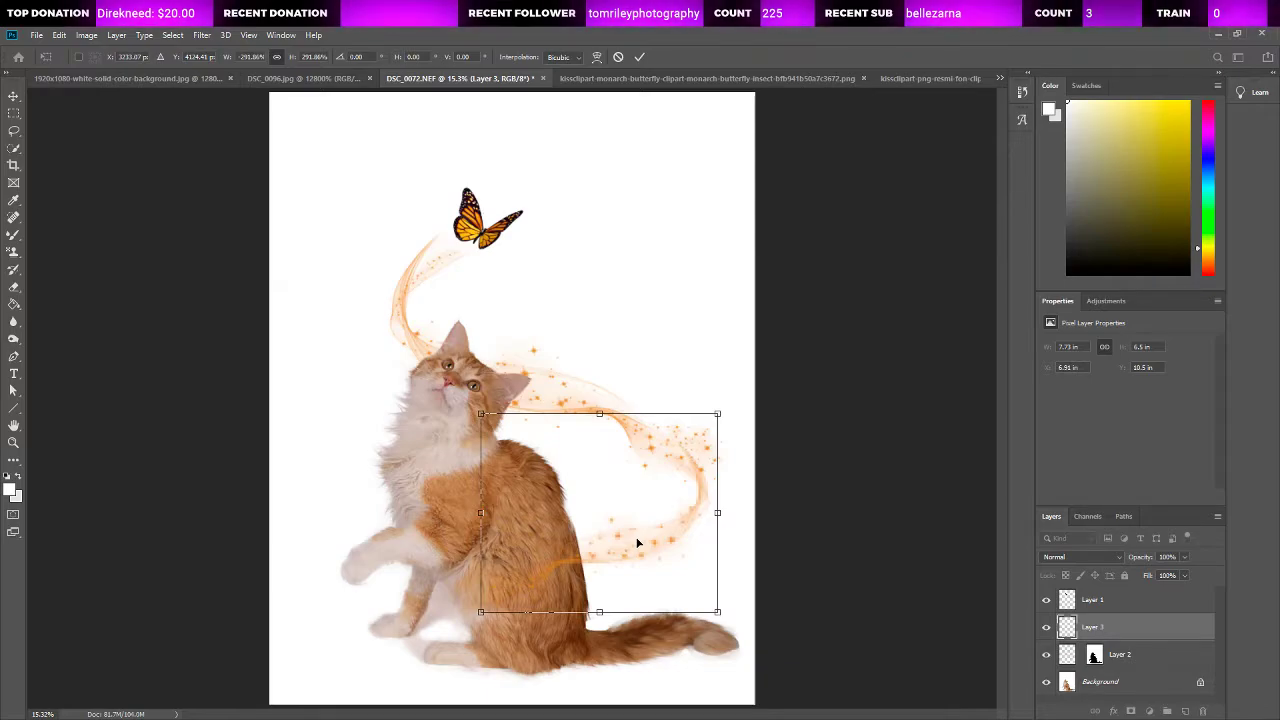
mouse_move(646, 543)
mouse_down()
mouse_move(617, 532)
mouse_move(651, 541)
mouse_move(645, 554)
mouse_up()
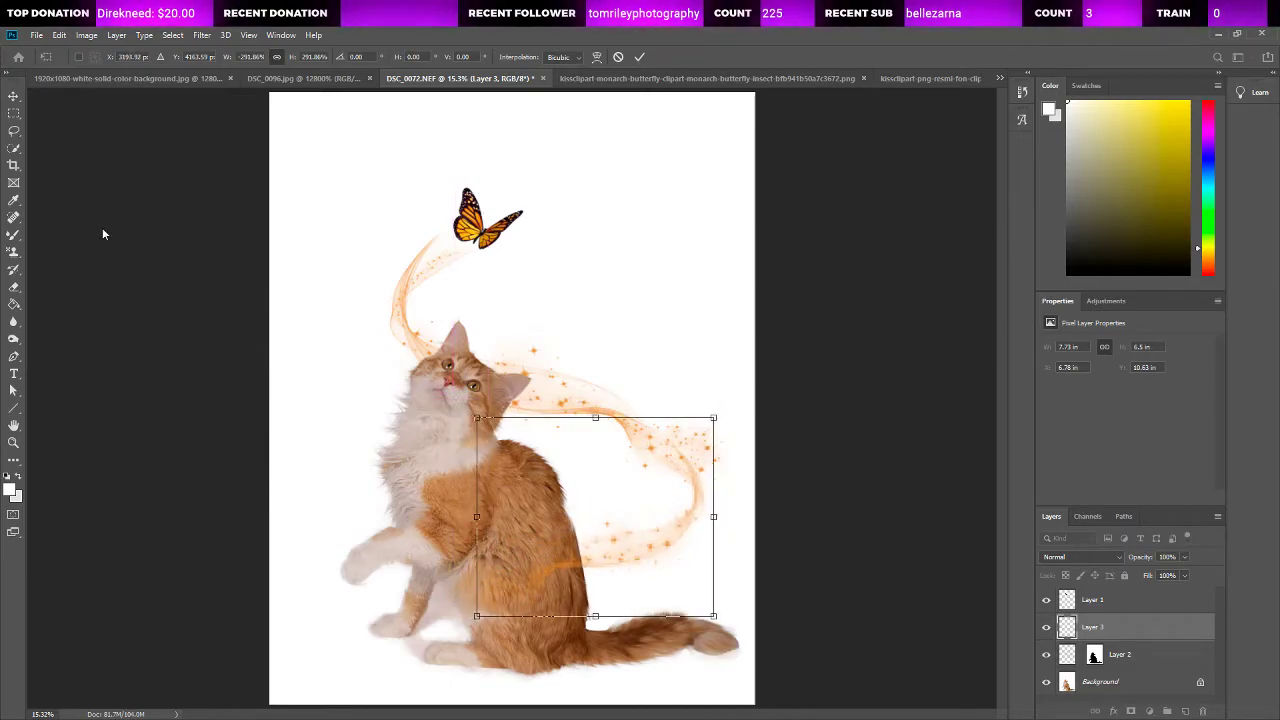
click(14, 130)
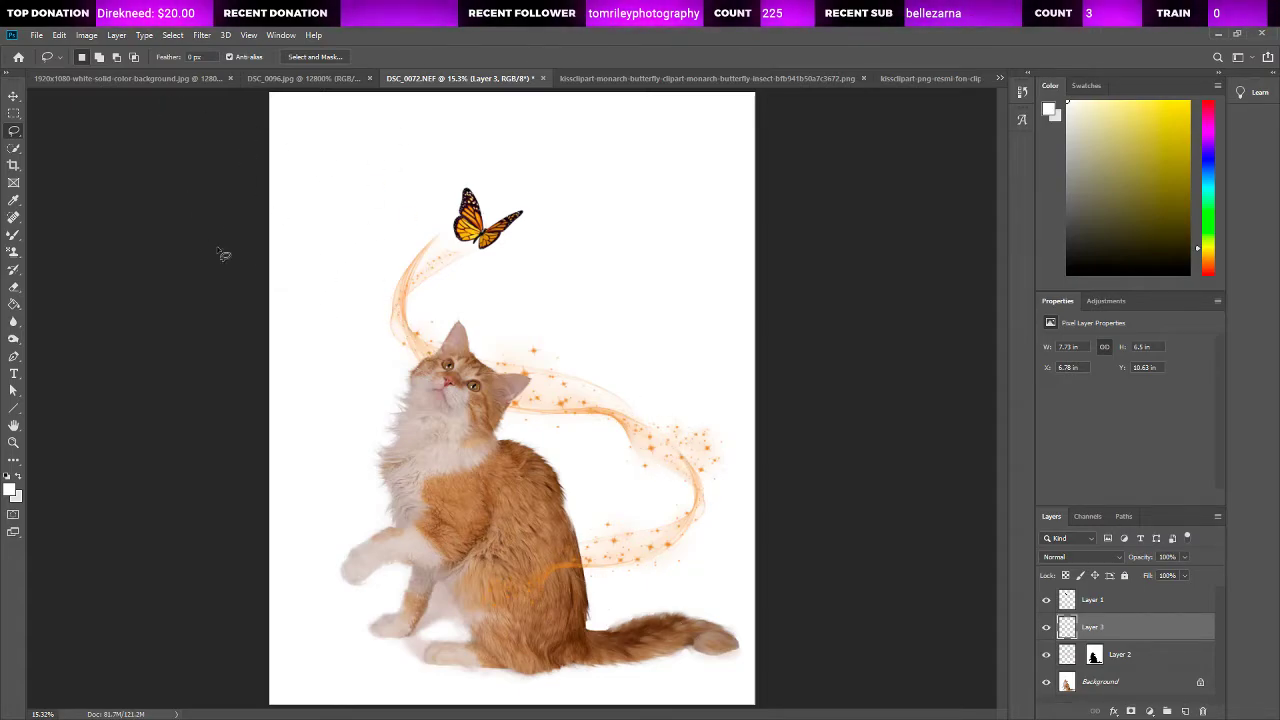
click(13, 96)
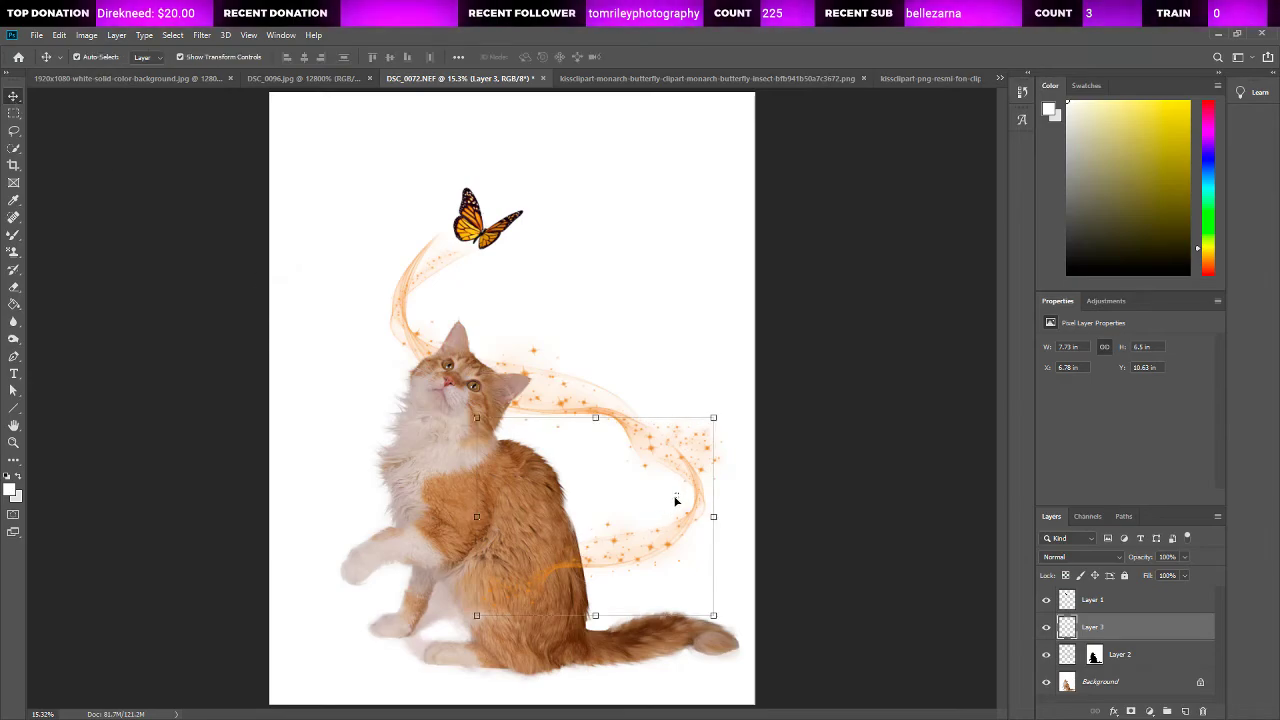
shift+click(686, 471)
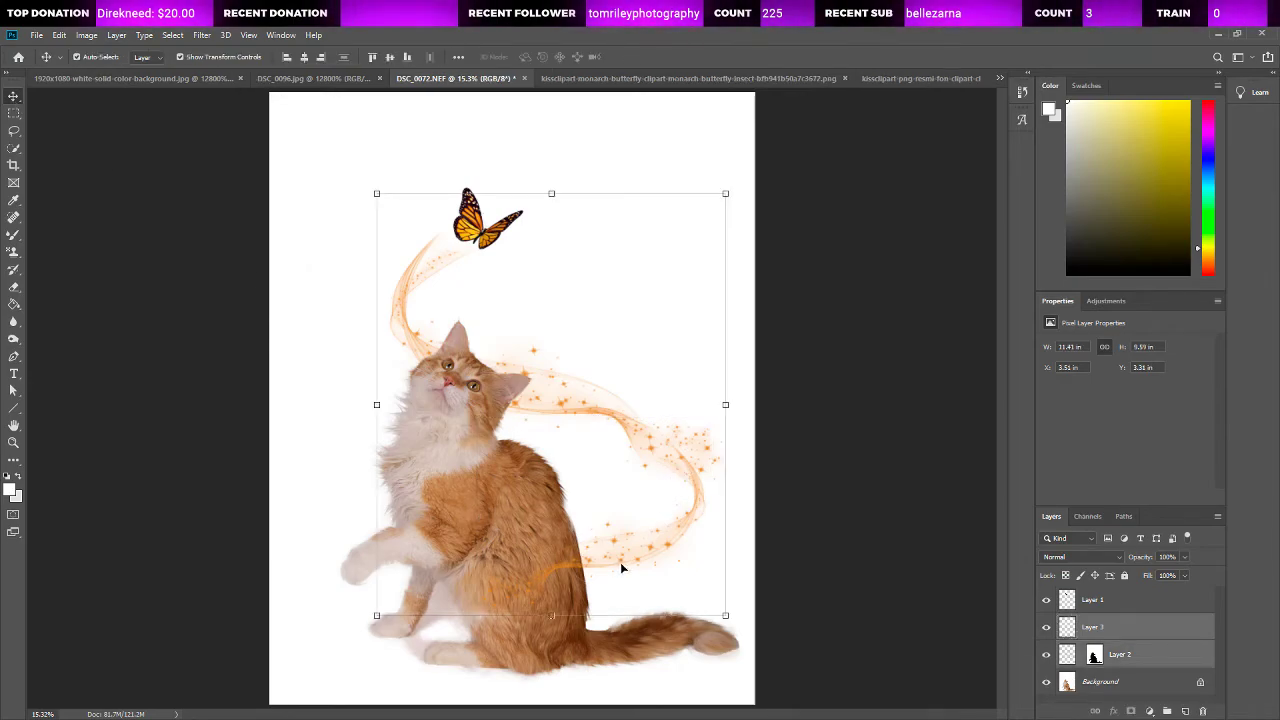
drag(626, 563, 663, 537)
click(826, 464)
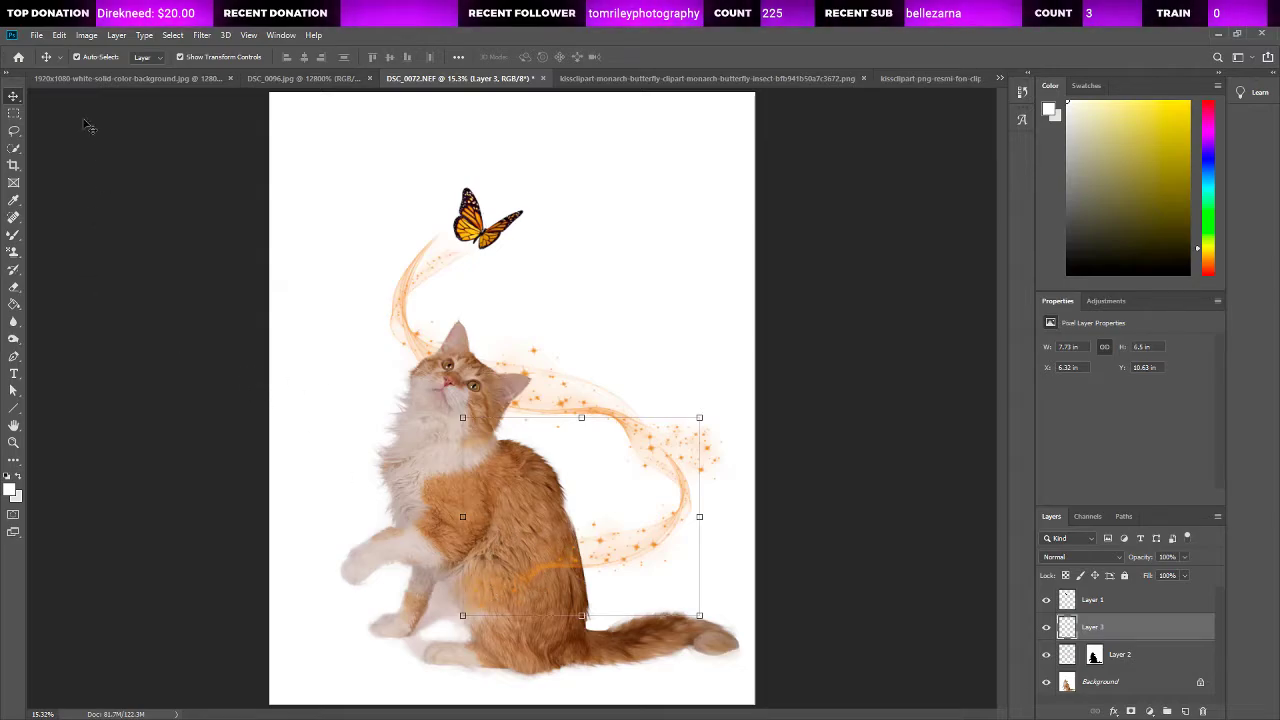
key(l)
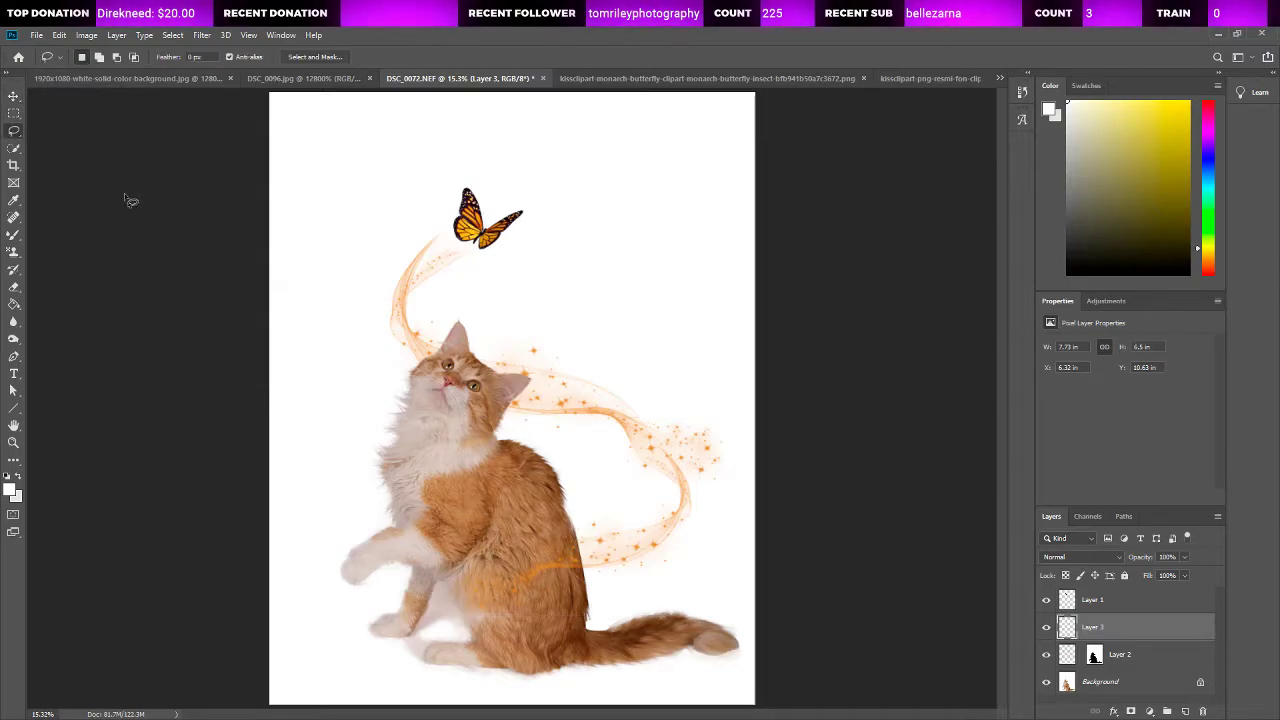
Step: Quick-select the cat's raised paw, front legs and lower belly on the Background layer, leaving out the white gaps between the legs
click(14, 148)
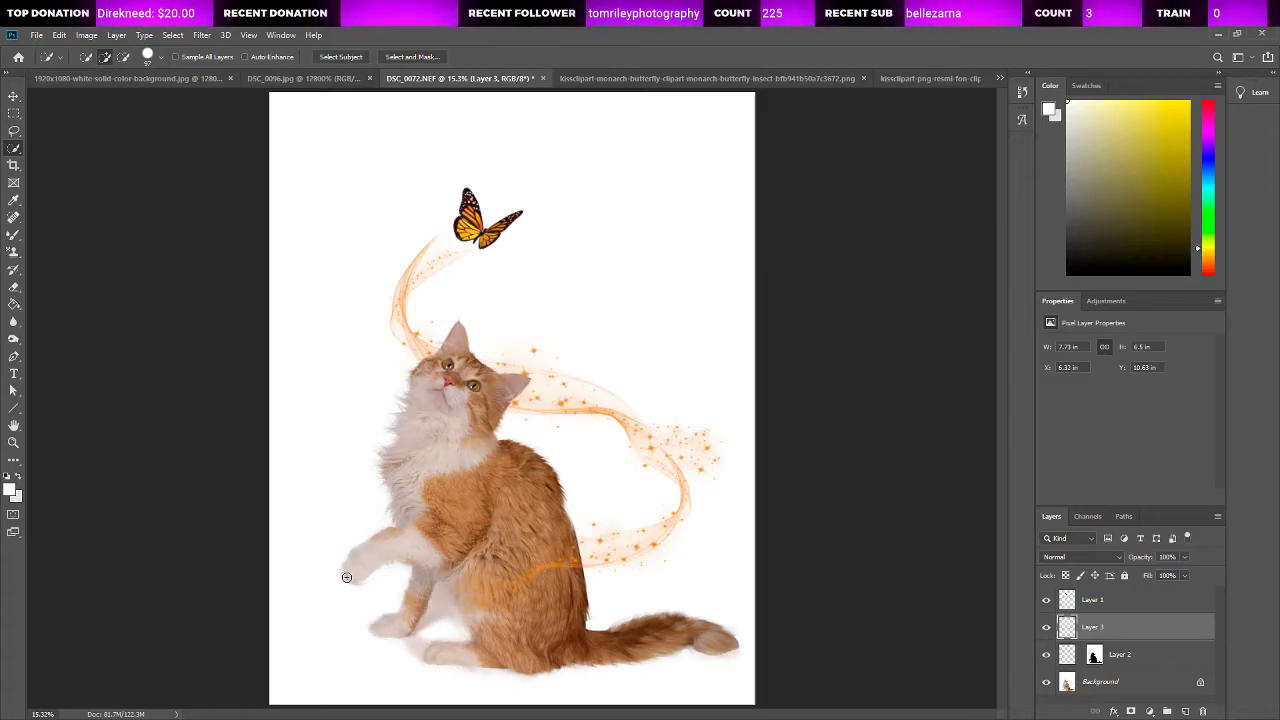
key(ctrl+a)
key(ctrl+d)
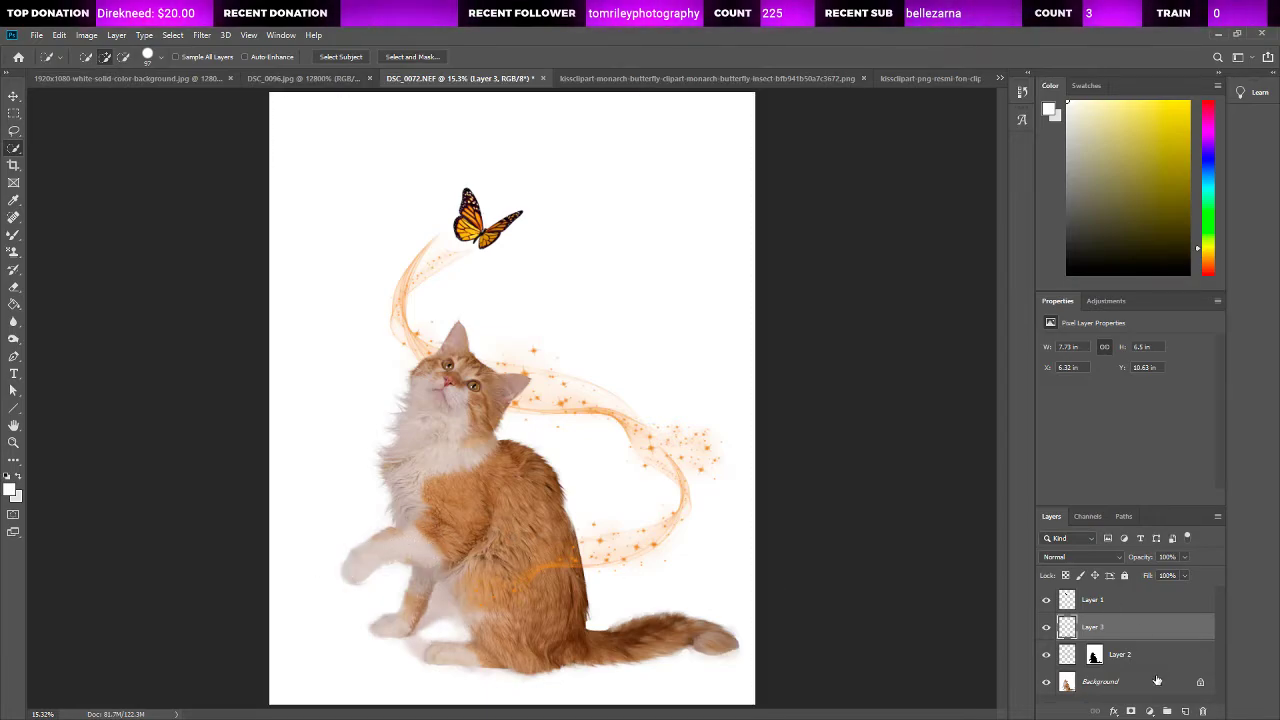
click(1125, 682)
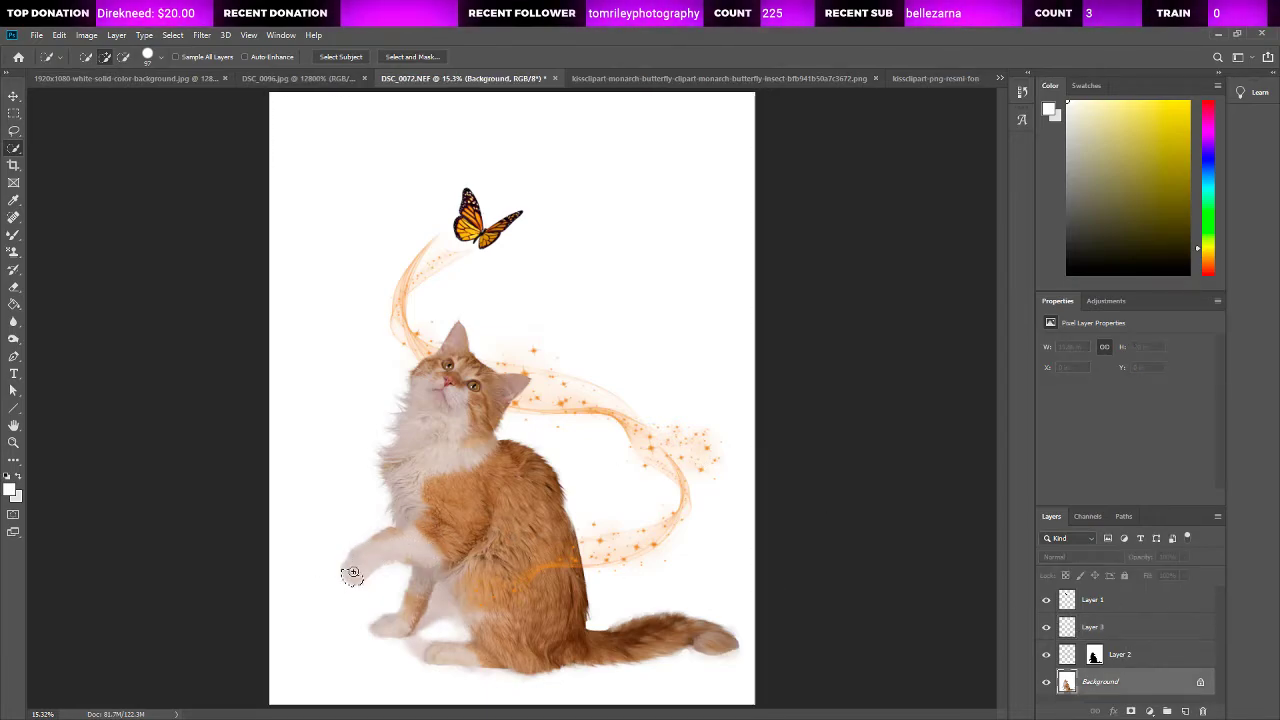
mouse_move(393, 567)
mouse_down()
mouse_move(366, 586)
mouse_move(387, 610)
mouse_up()
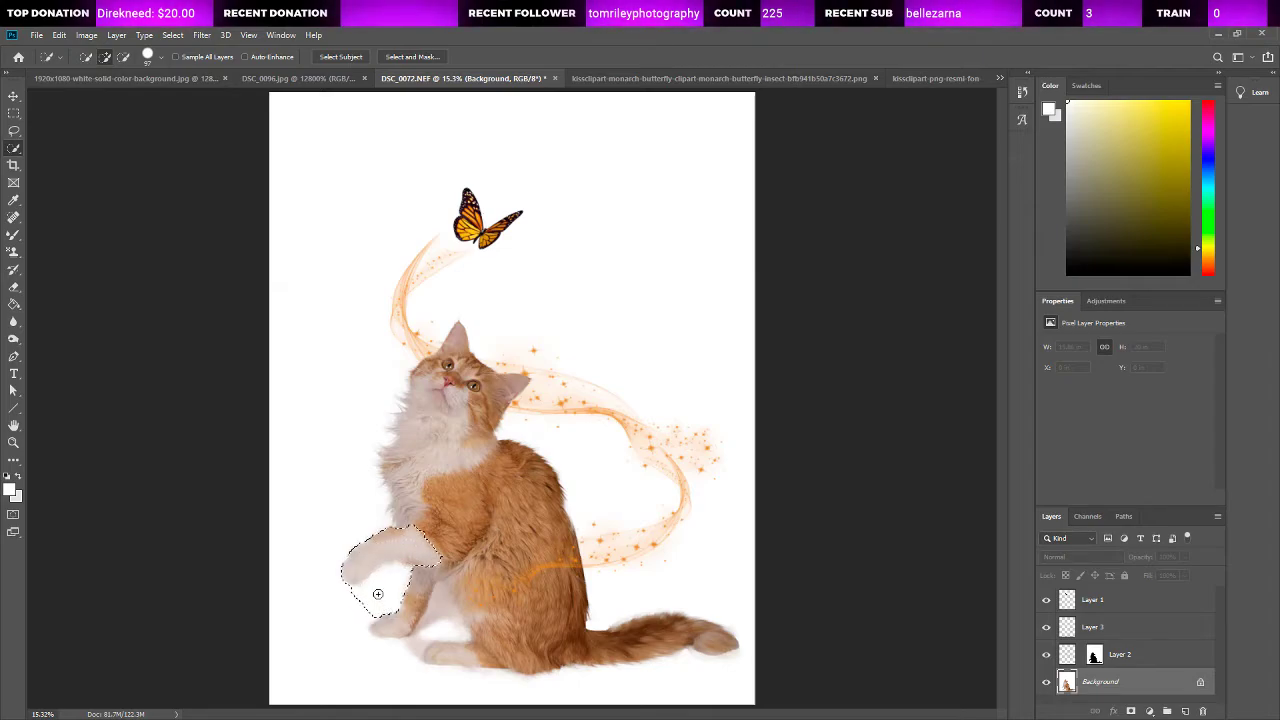
key(ctrl+z)
mouse_move(362, 565)
mouse_down()
mouse_move(402, 547)
mouse_move(432, 552)
mouse_up()
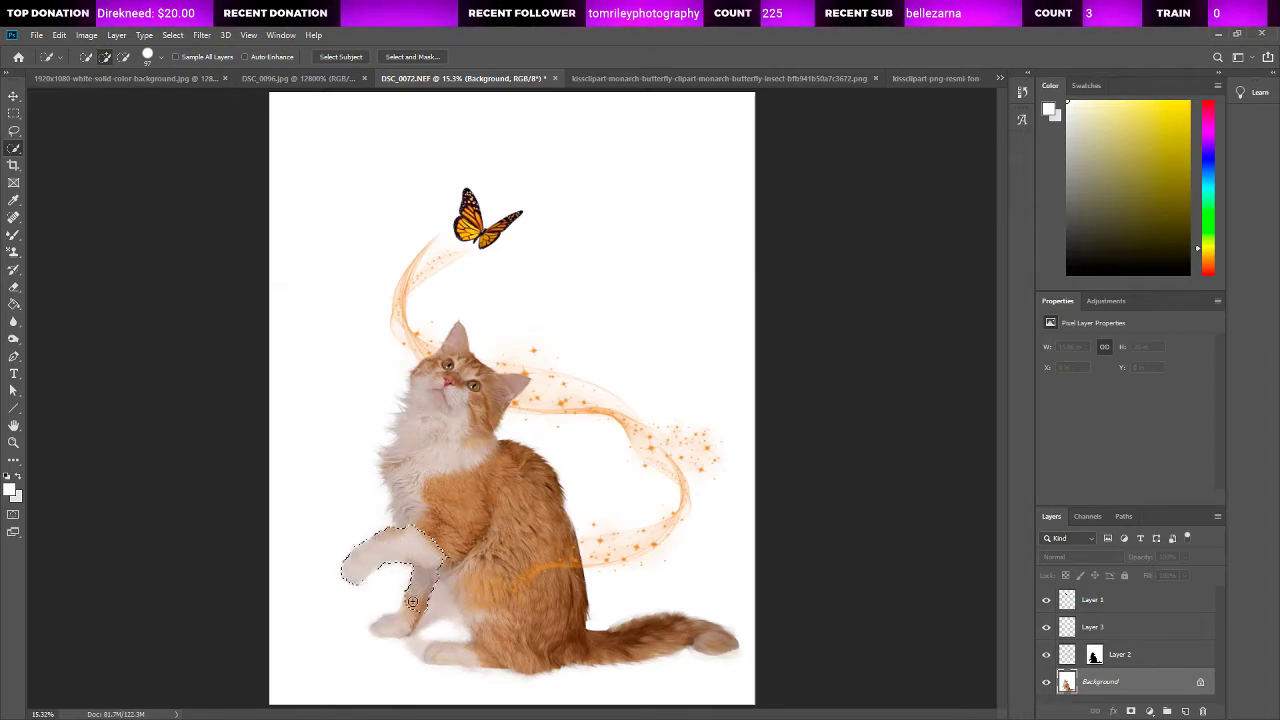
drag(412, 602, 376, 627)
mouse_move(406, 507)
mouse_down()
mouse_move(450, 557)
mouse_move(464, 604)
mouse_move(456, 643)
mouse_move(428, 645)
mouse_up()
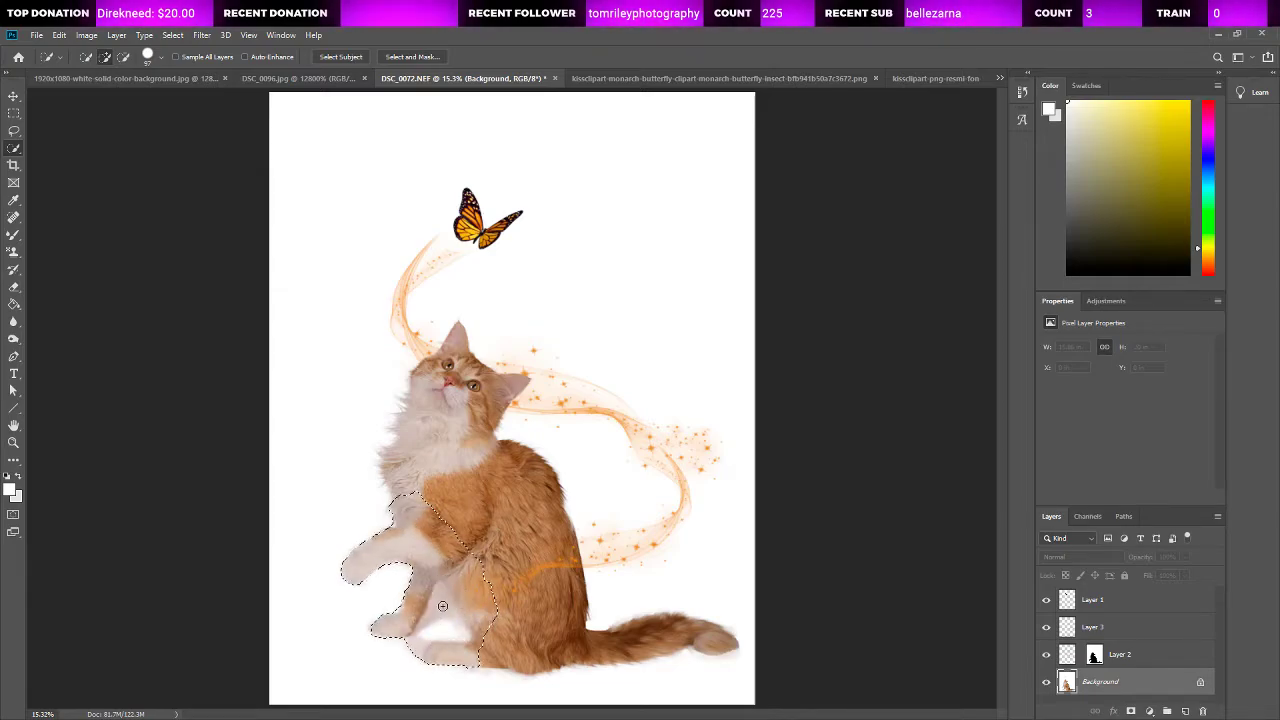
mouse_move(448, 623)
mouse_down()
mouse_move(453, 637)
mouse_move(414, 641)
mouse_move(413, 655)
mouse_up()
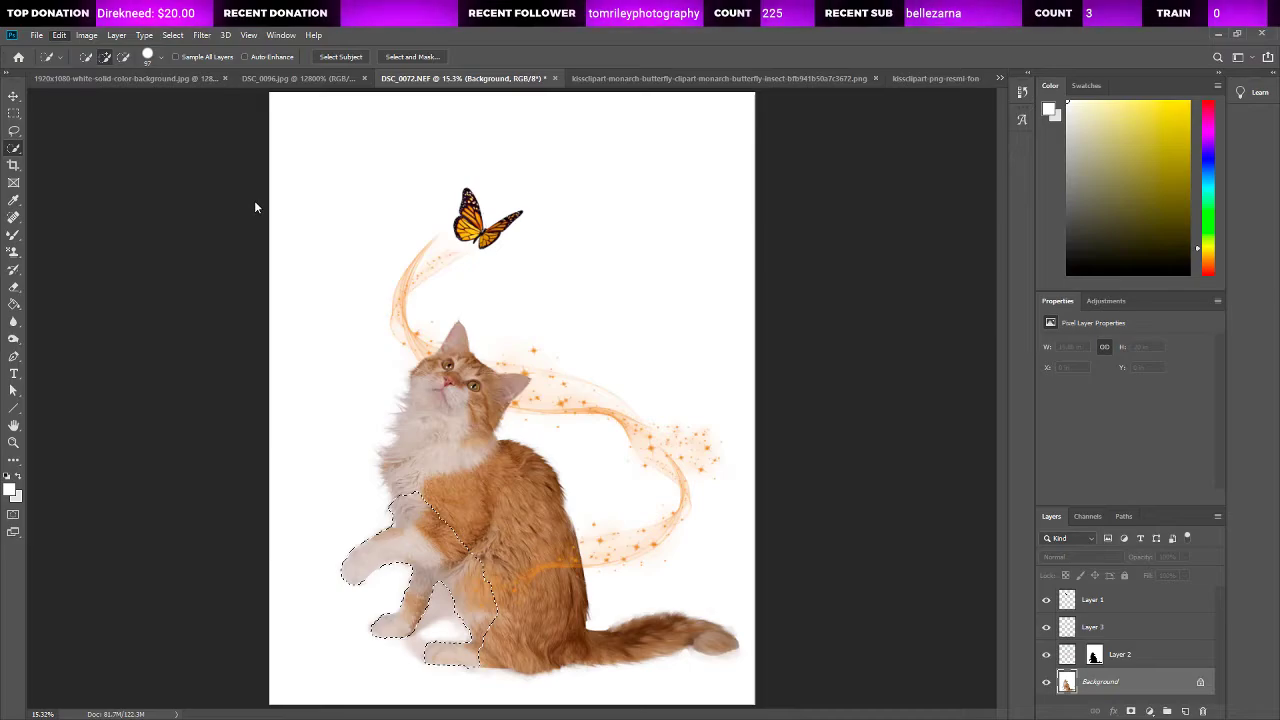
Step: Paste a sparkle trail outside the leg selection, enlarge it to about 5.1 by 4.29 in and place it around the raised paw at about X 1.48, Y 12.9 in
key(ctrl+j)
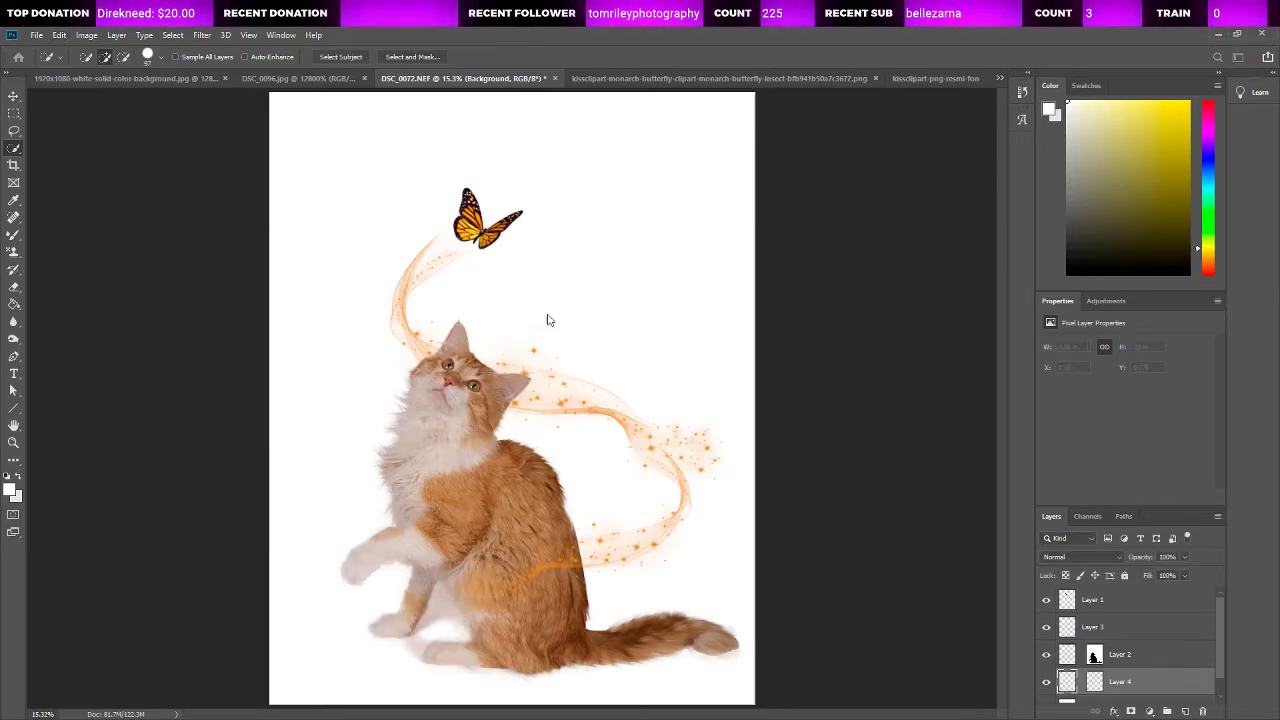
click(14, 98)
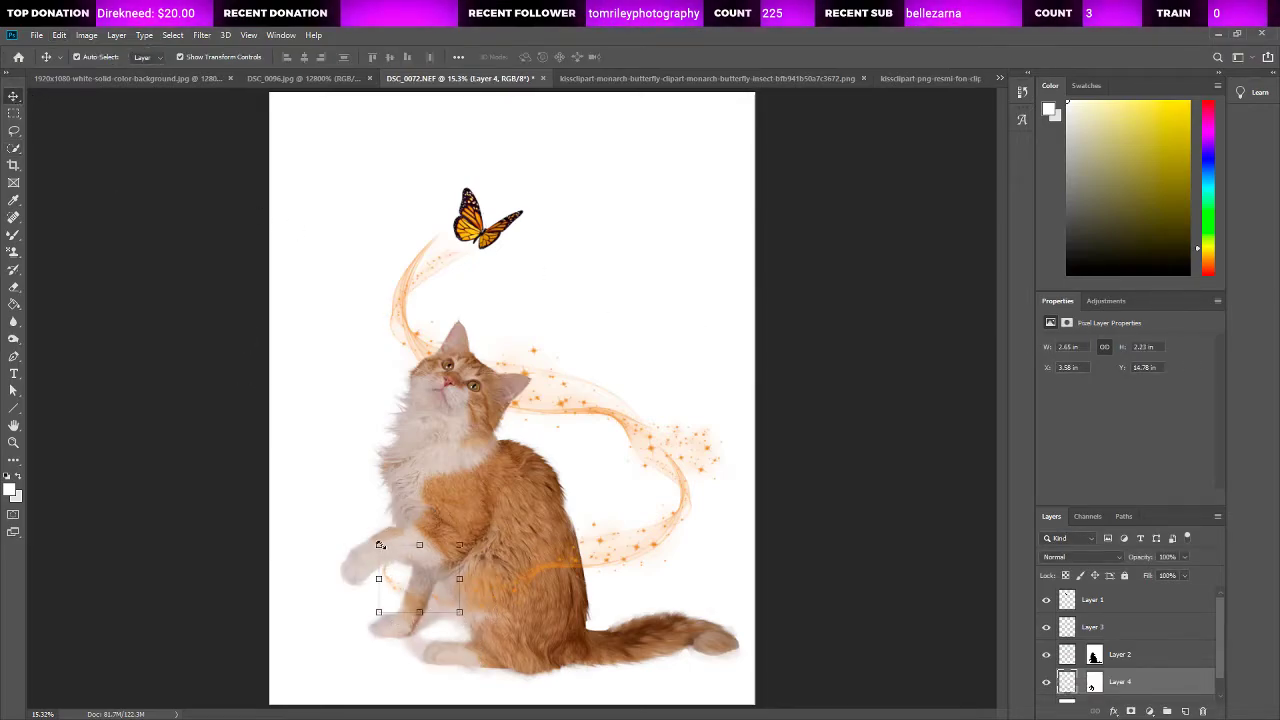
drag(379, 544, 310, 509)
drag(385, 590, 411, 624)
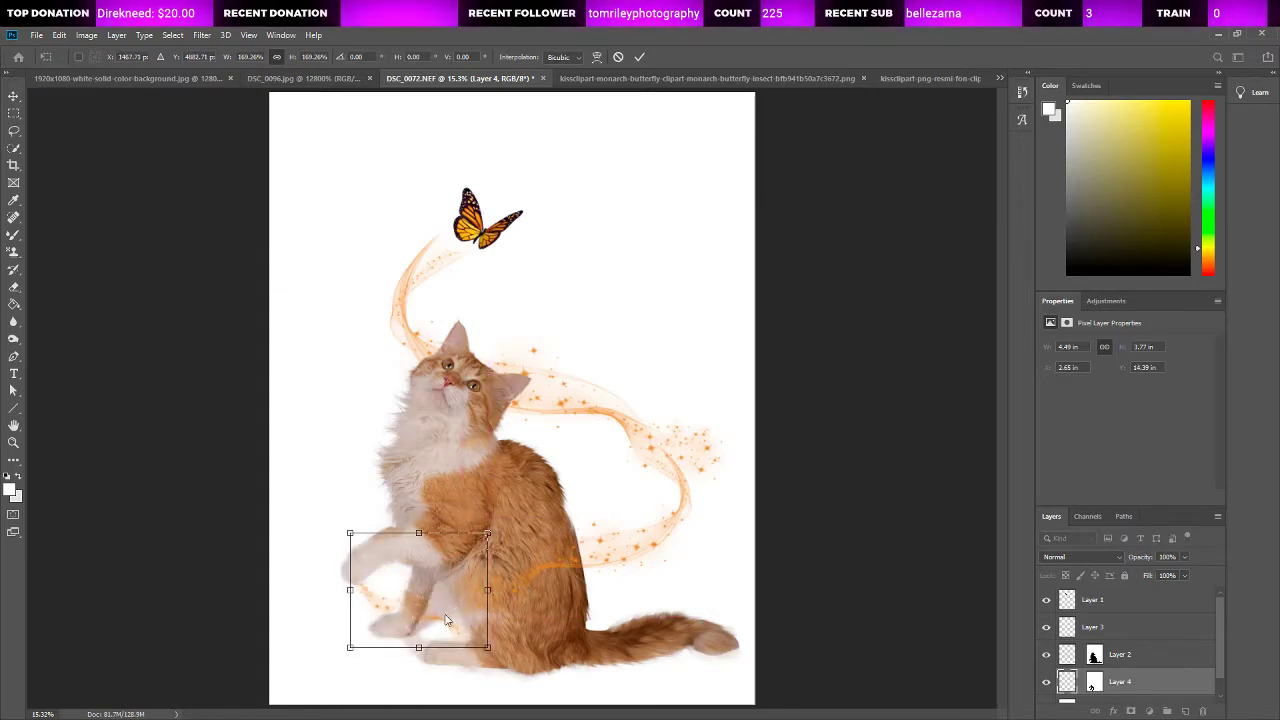
drag(423, 619, 366, 581)
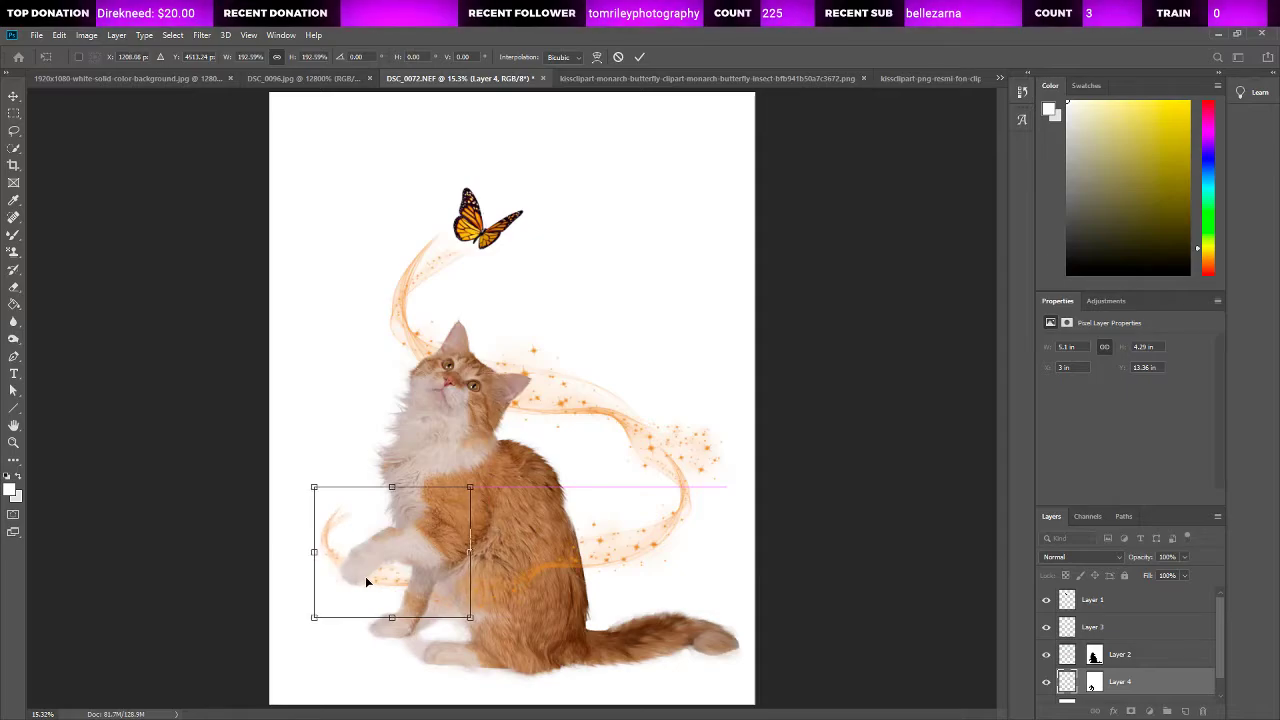
click(14, 131)
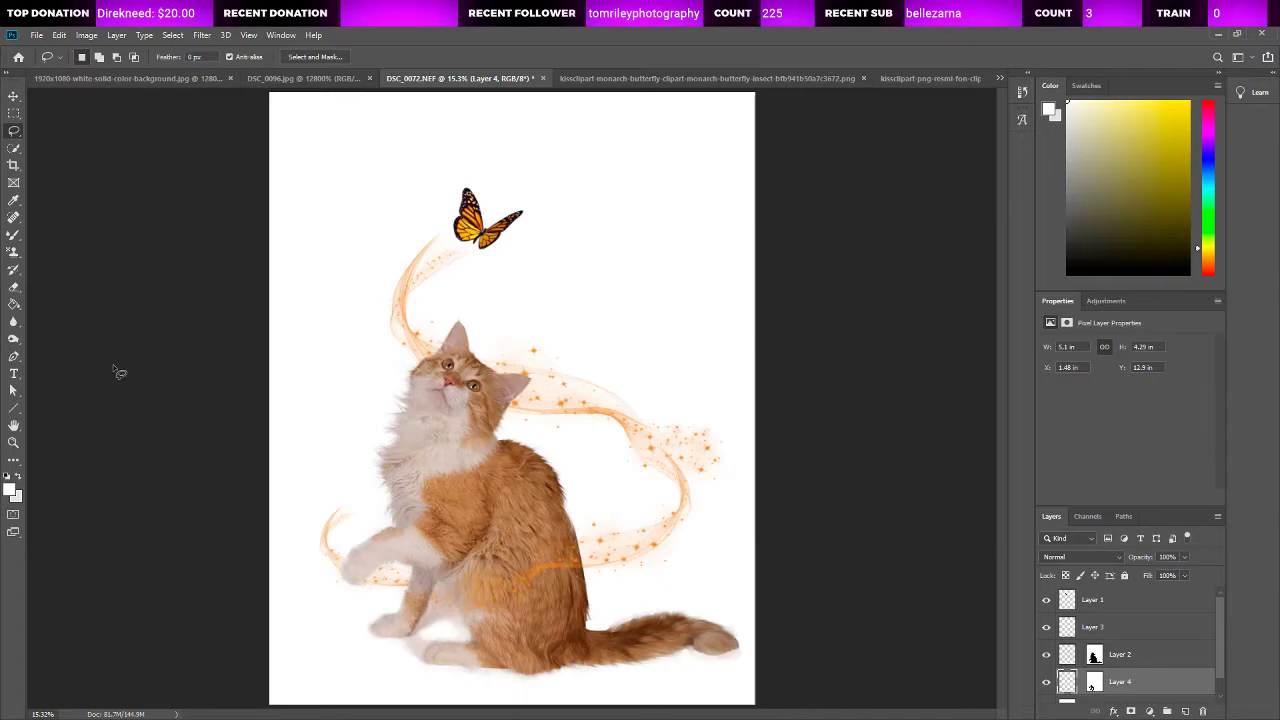
Step: Examine up close how the sparkle trails meet the cat's front legs and belly
click(13, 442)
click(441, 605)
click(440, 605)
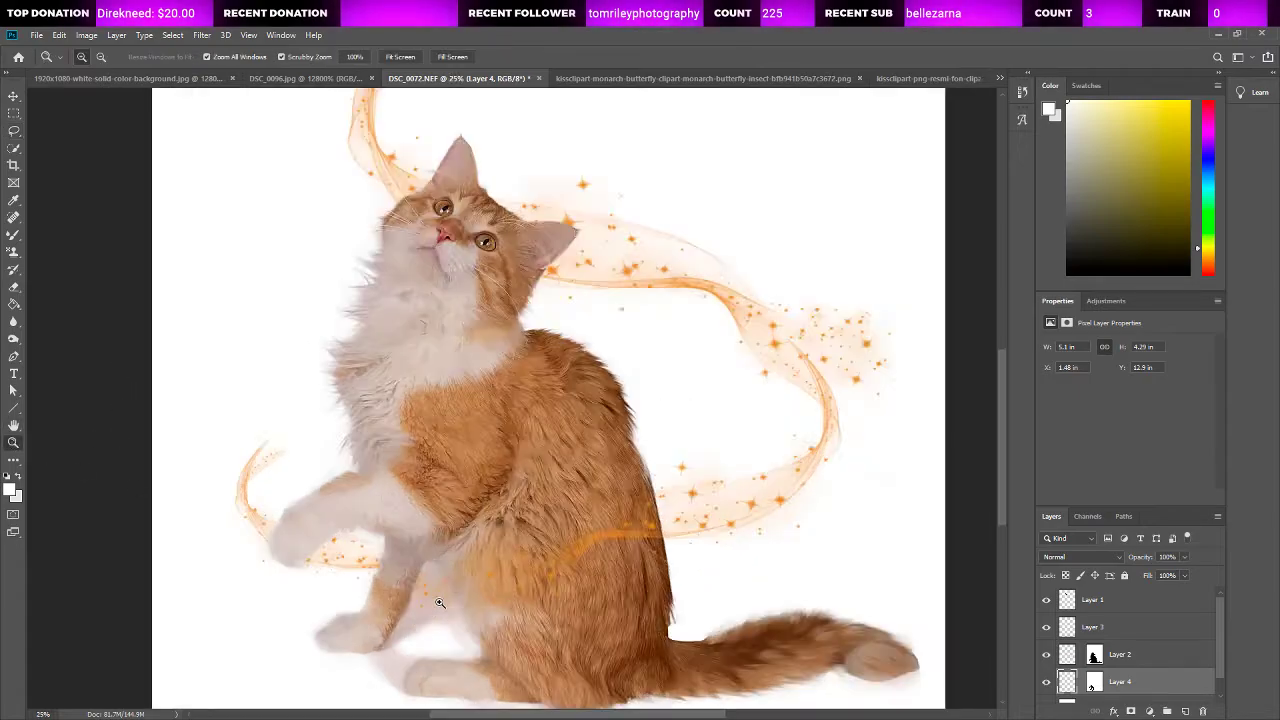
click(438, 604)
click(438, 603)
click(439, 590)
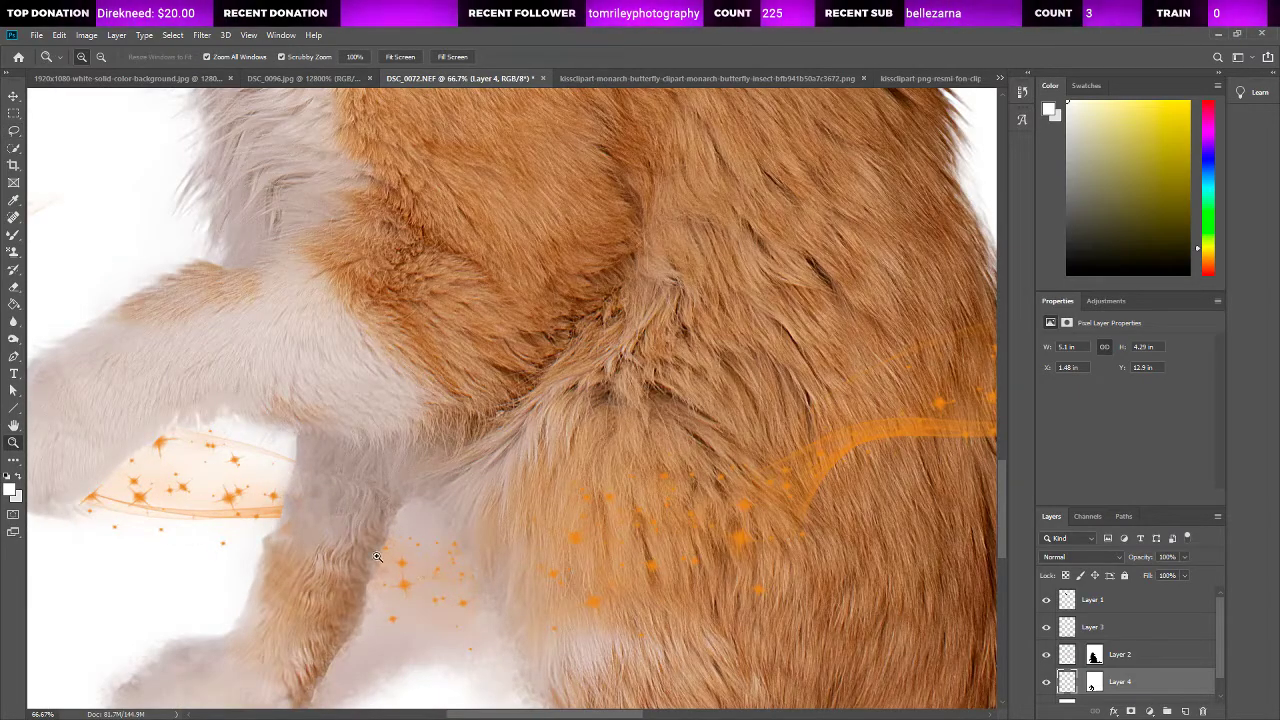
key(ctrl+0)
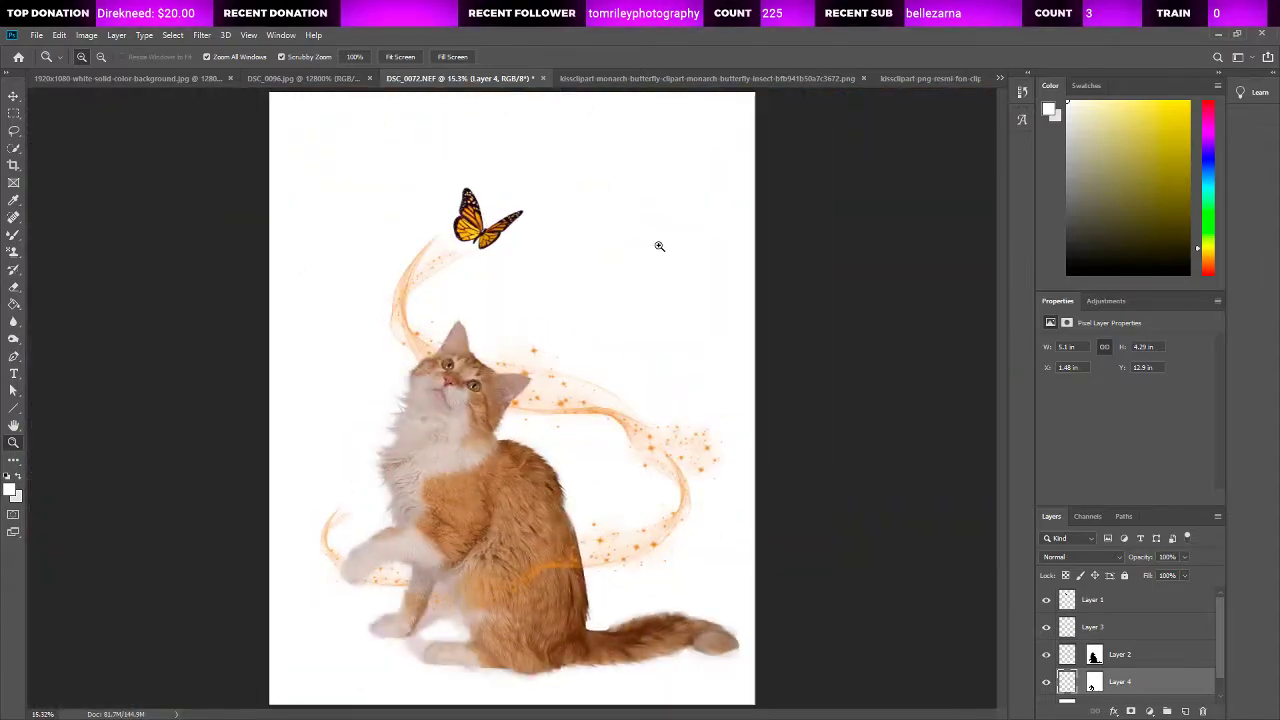
Step: Enlarge the mirrored trail to about 8.52 by 7.15 in and reposition it at about X 5.5, Y 10.03 in
click(14, 95)
click(560, 573)
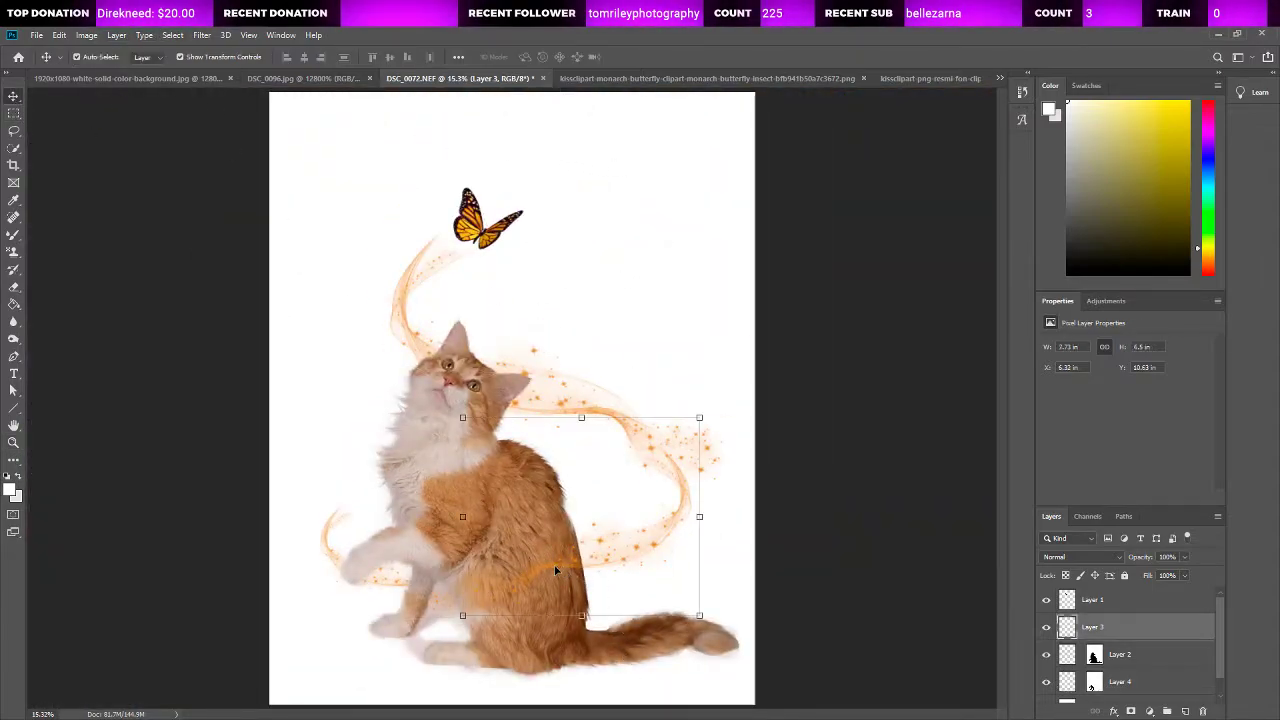
drag(610, 560, 588, 548)
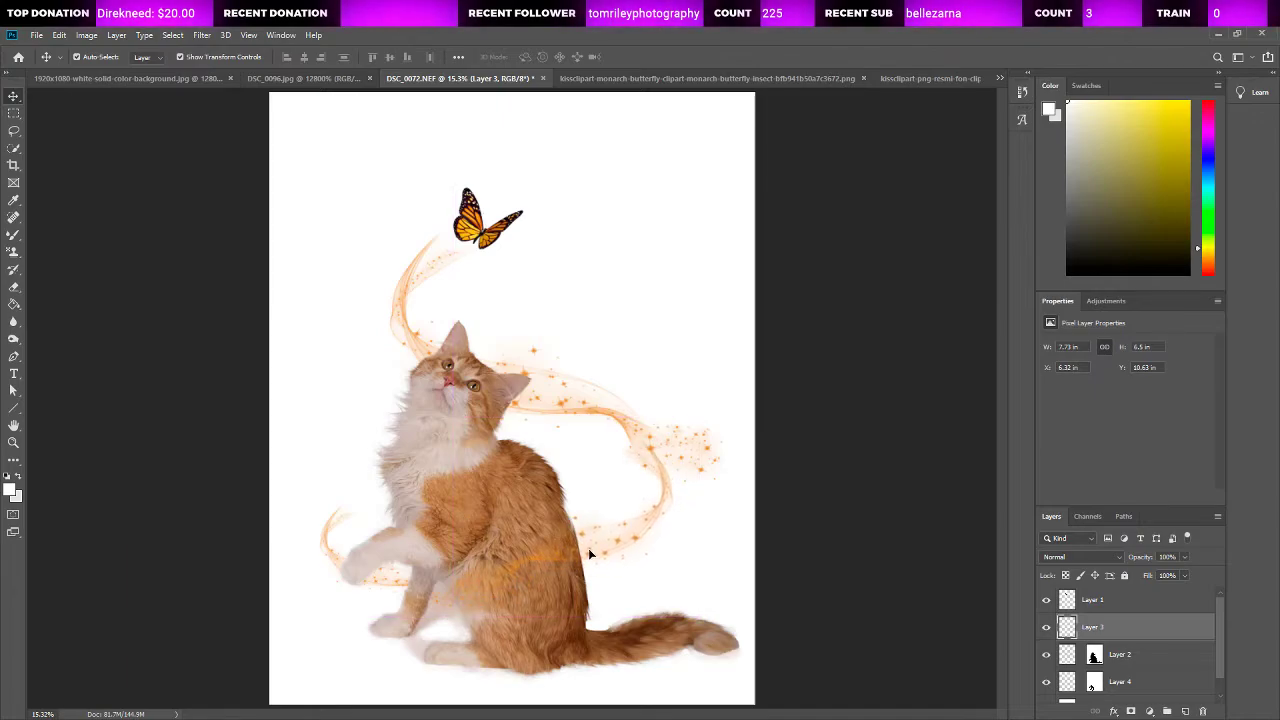
drag(681, 411, 692, 402)
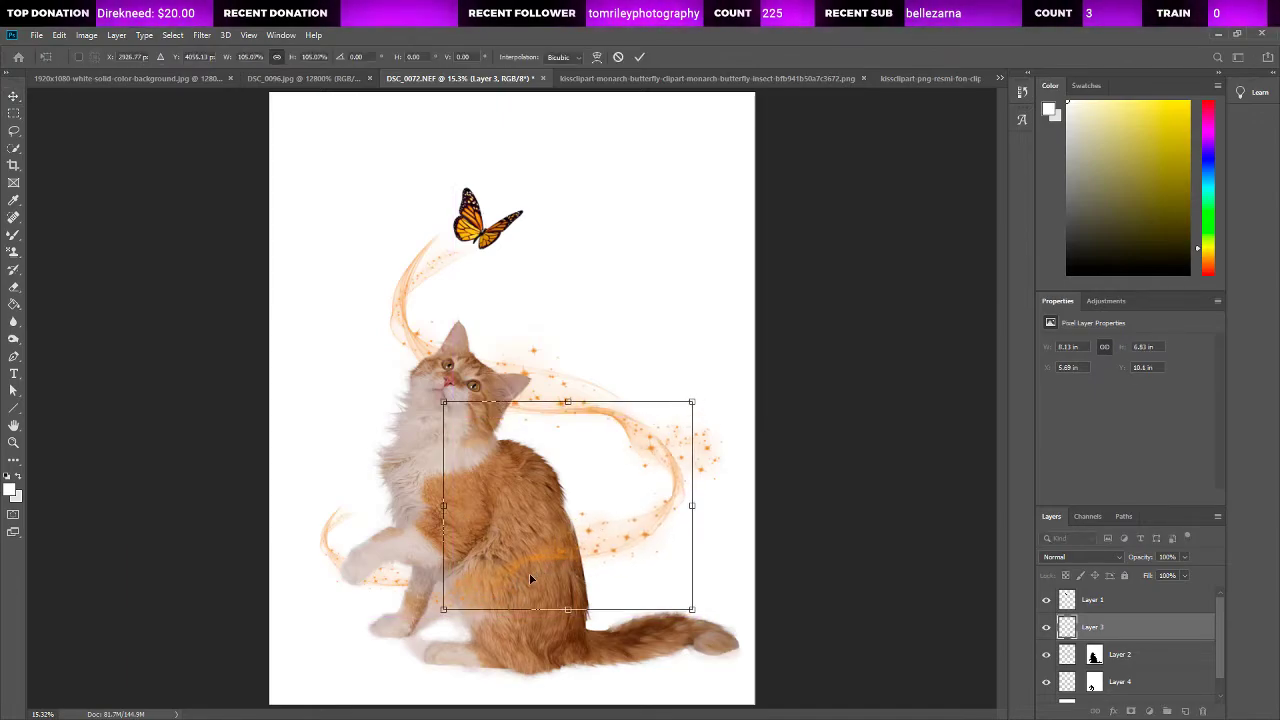
drag(529, 572, 524, 578)
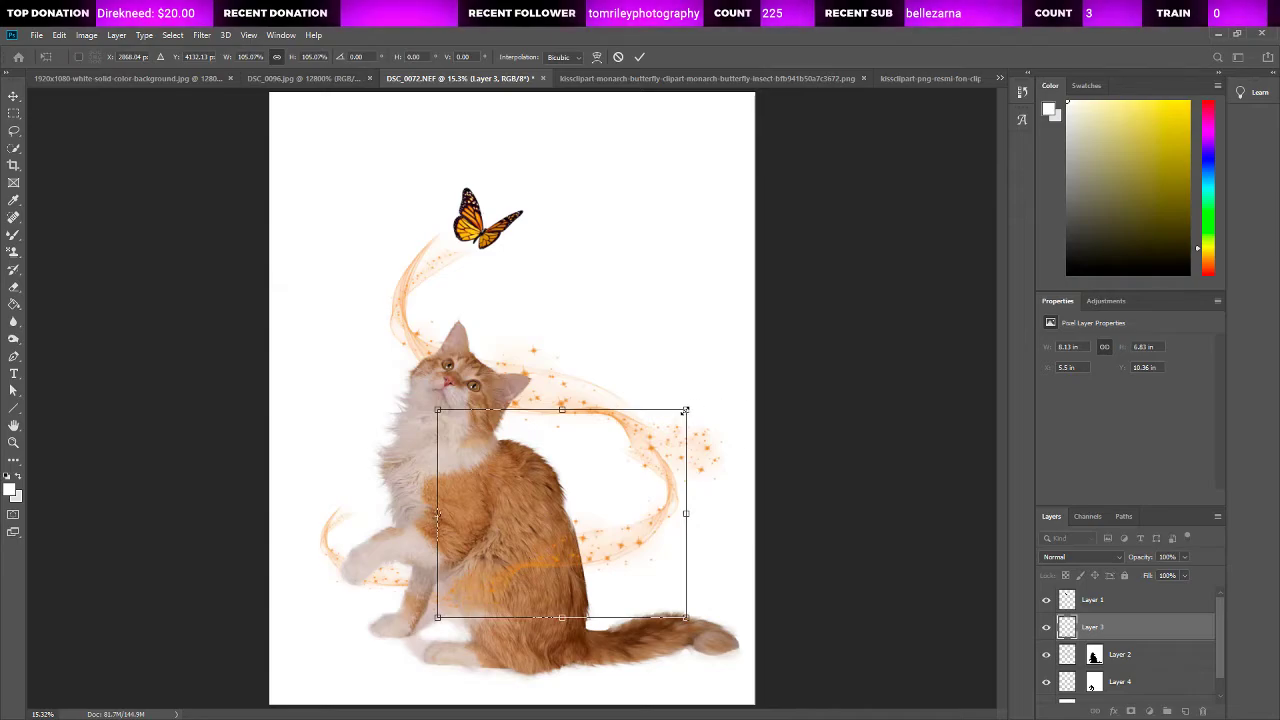
drag(684, 410, 704, 407)
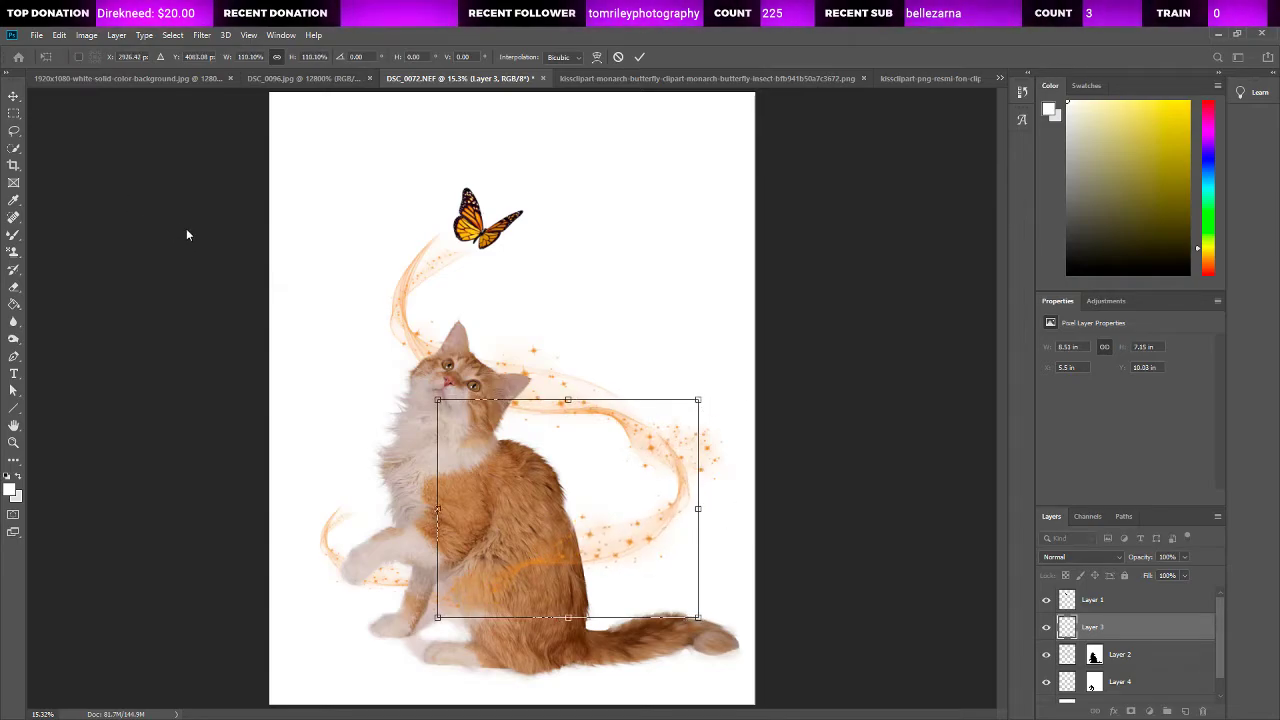
click(251, 331)
key(l)
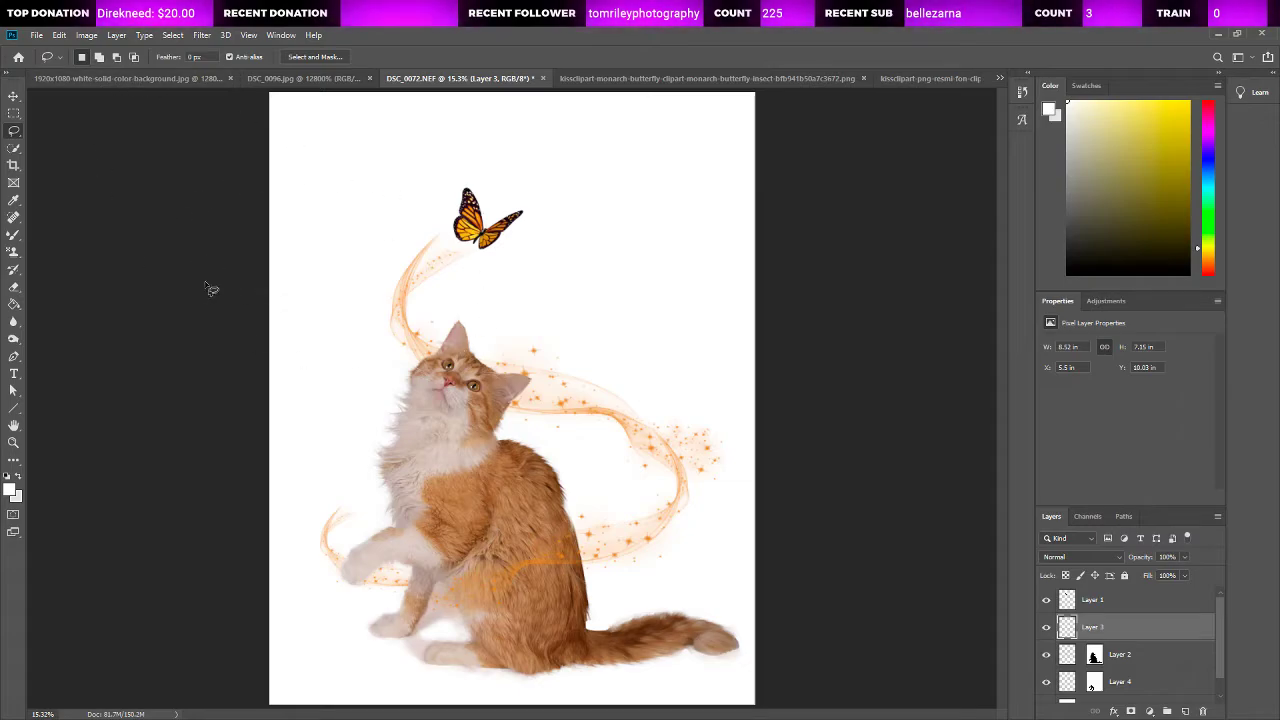
Step: Inspect the cat's face and the fur edges against the sparkle trail at 100% zoom
click(13, 442)
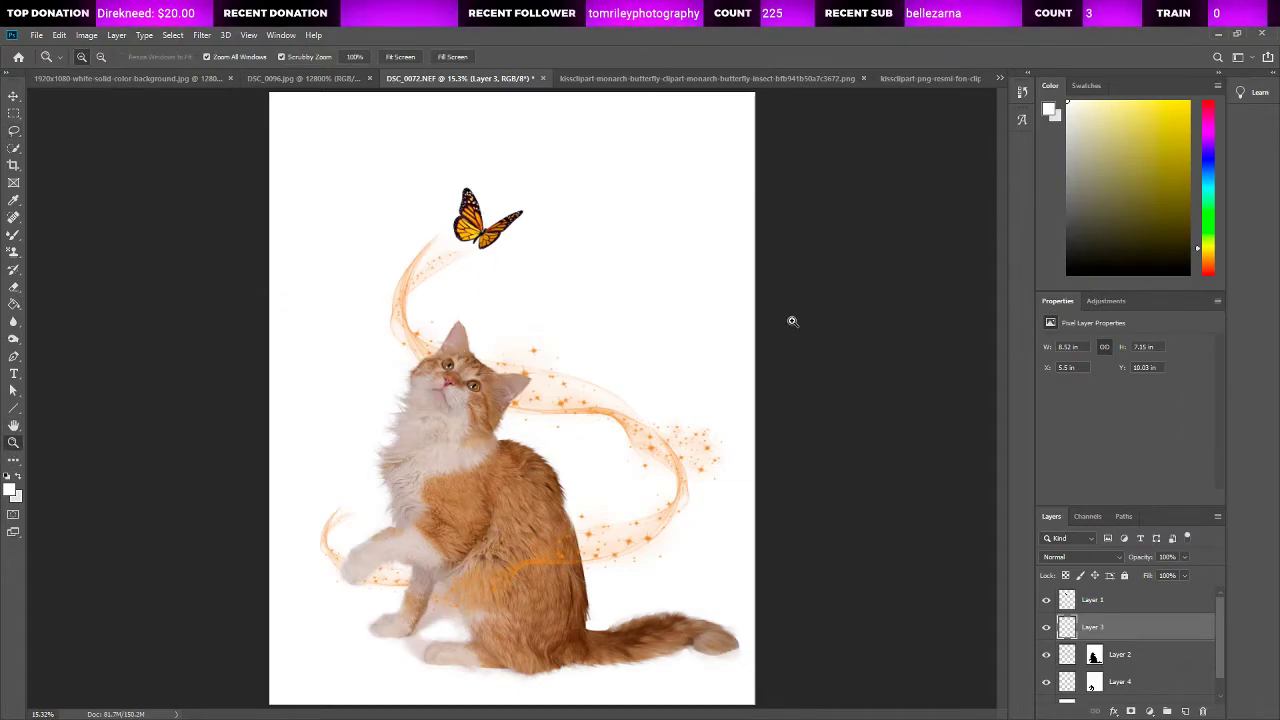
click(463, 426)
click(463, 426)
click(463, 426)
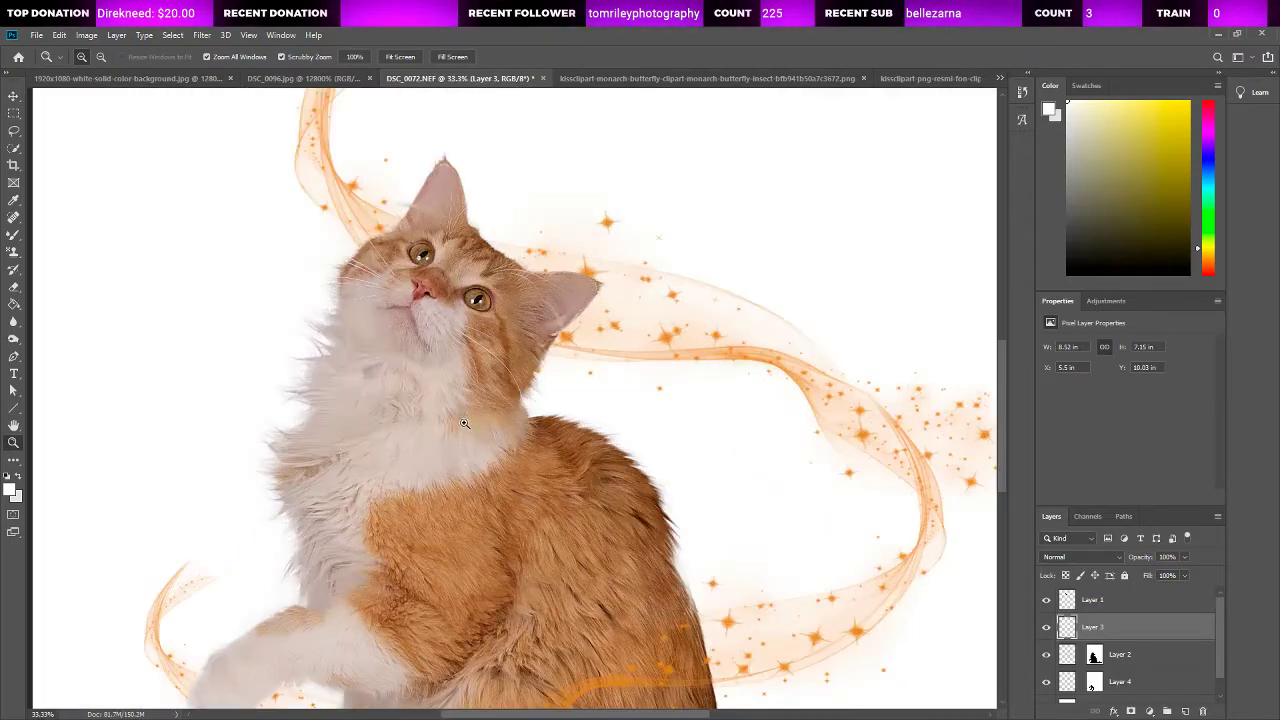
scroll(466, 420, up, 1)
click(468, 360)
click(468, 360)
click(465, 361)
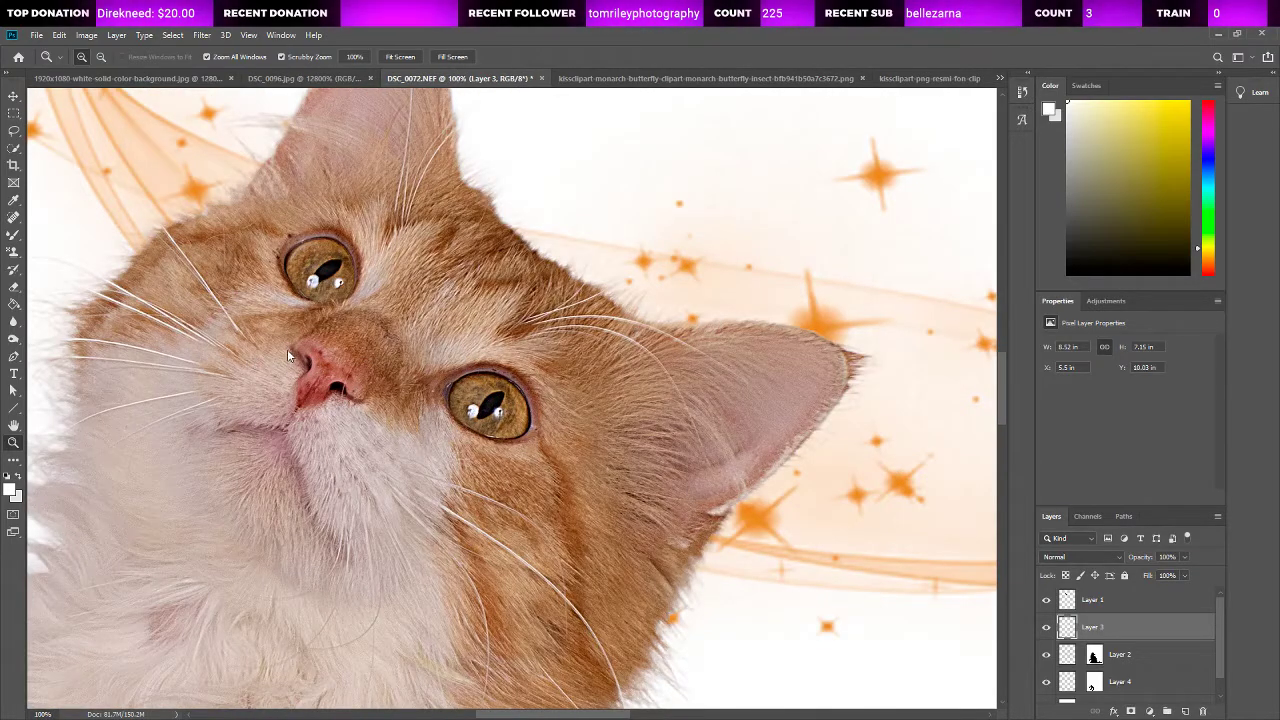
key(ctrl+0)
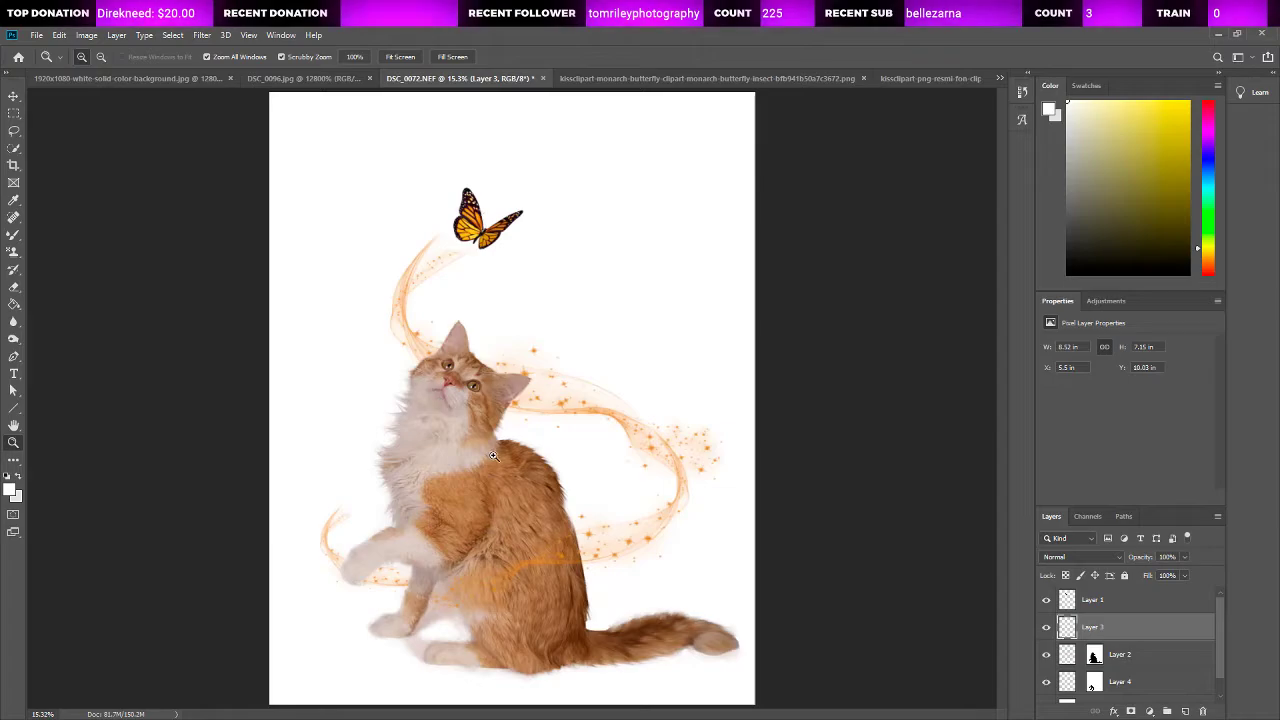
Step: Examine the cat's face and chest fur up close against the white background
click(426, 437)
key(ctrl+0)
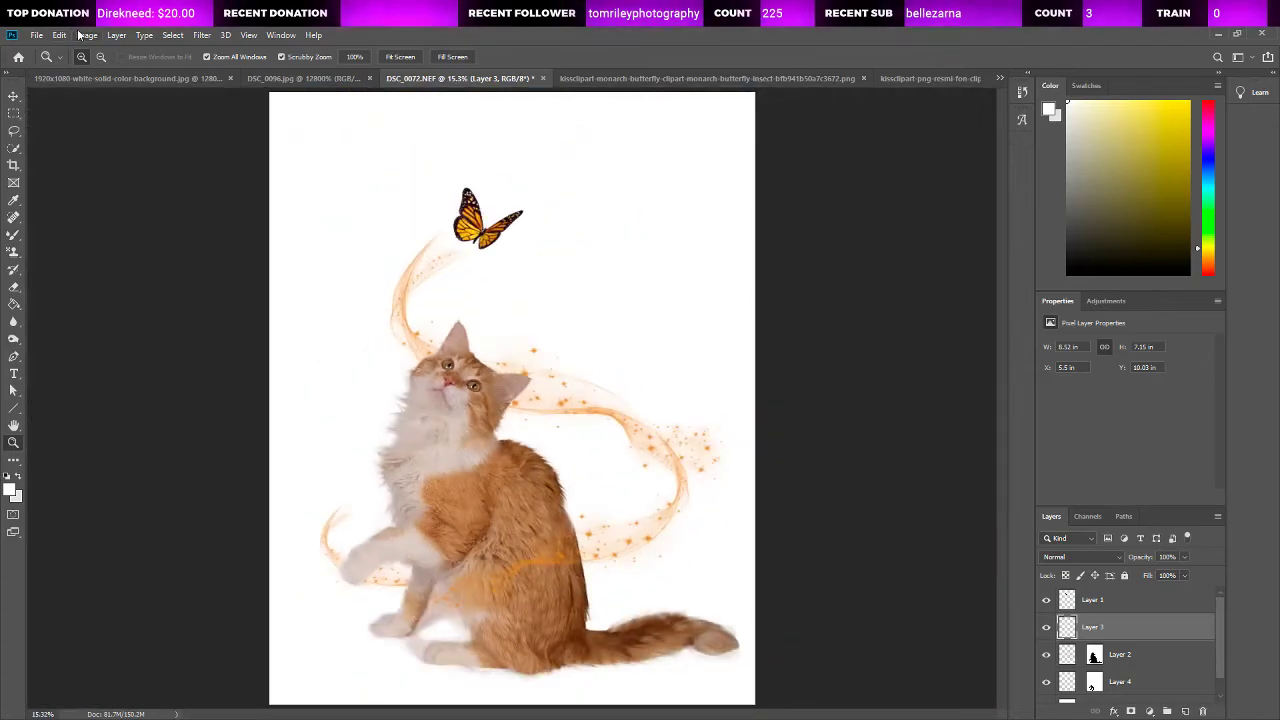
scroll(1149, 680, down, 2)
click(1129, 688)
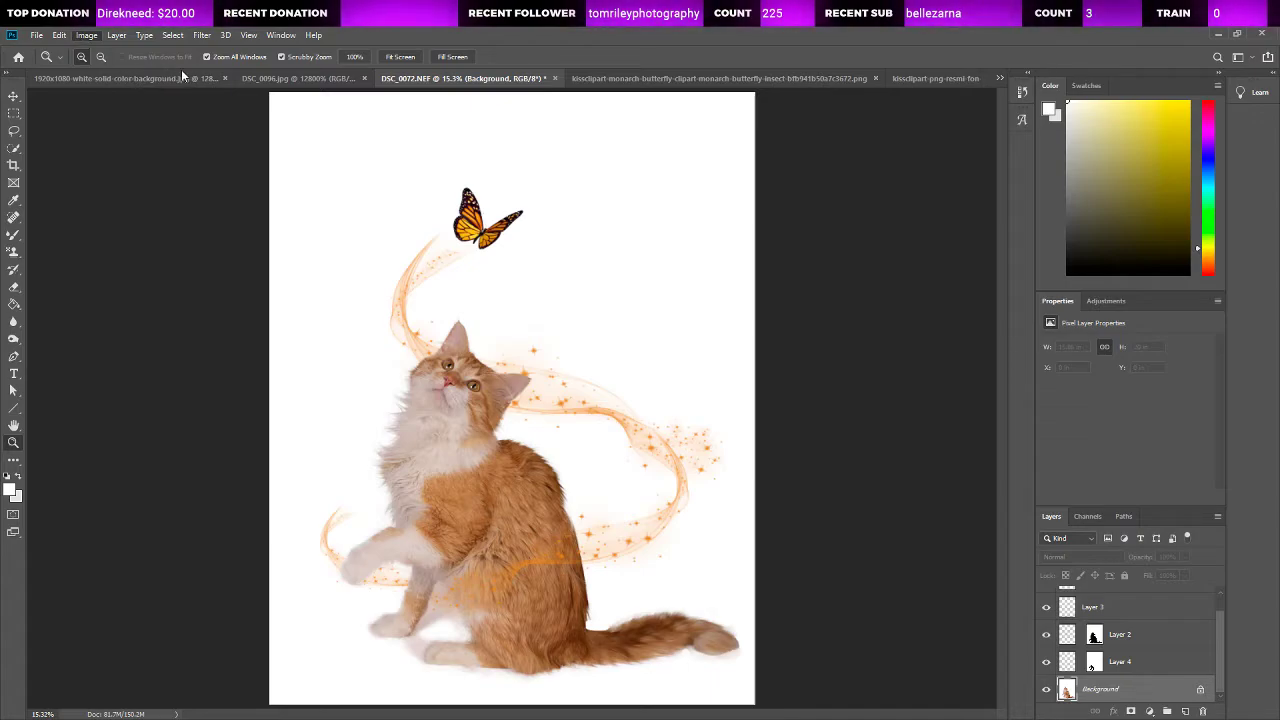
key(i)
drag(567, 405, 565, 403)
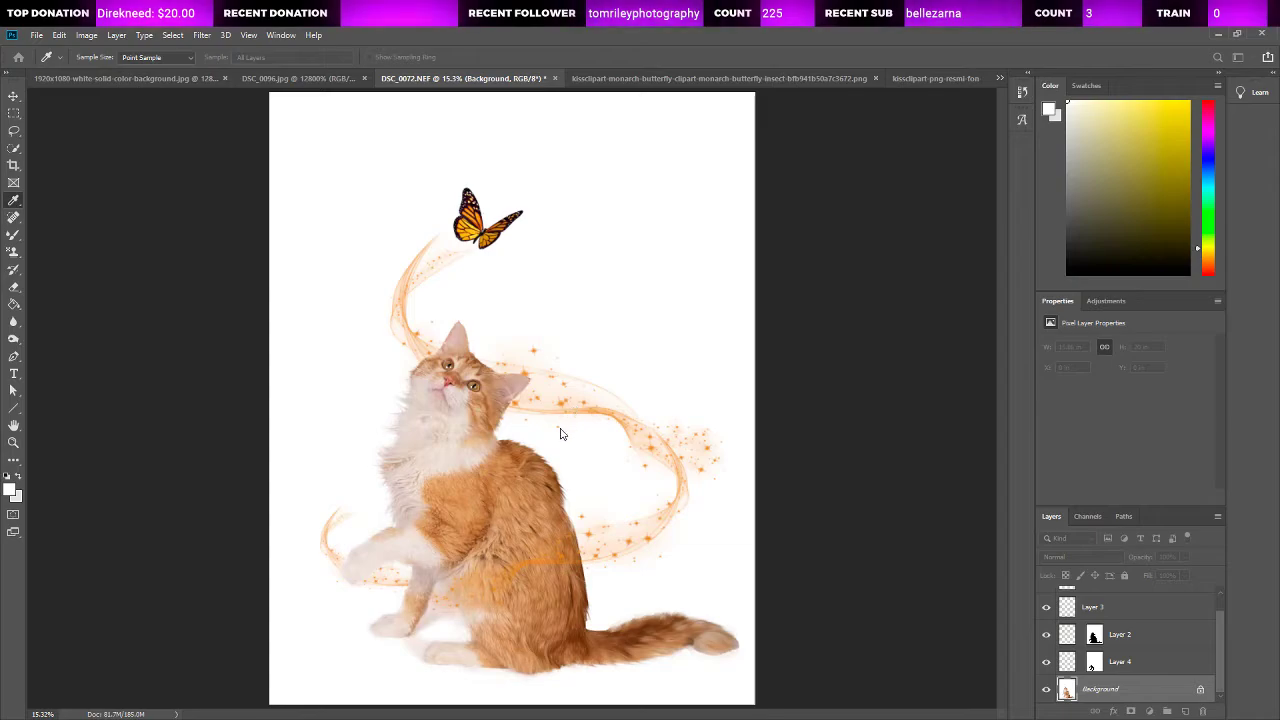
key(z)
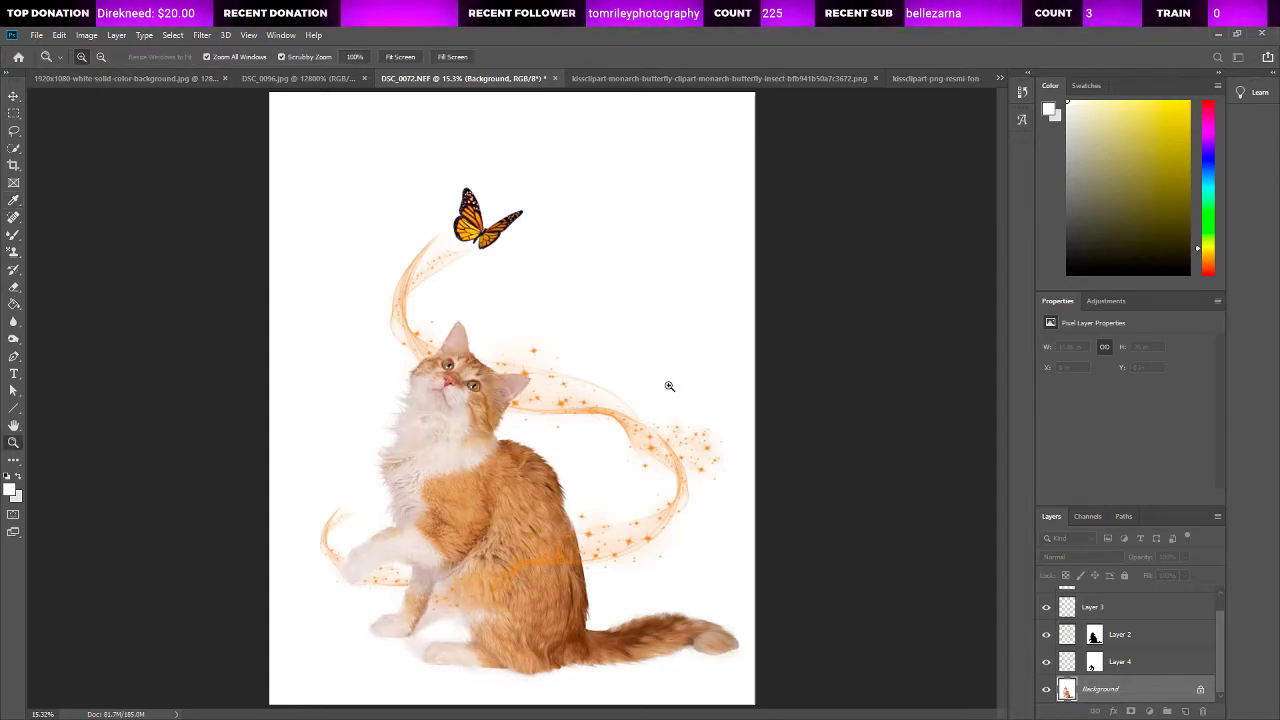
click(436, 402)
click(430, 402)
click(413, 403)
click(413, 404)
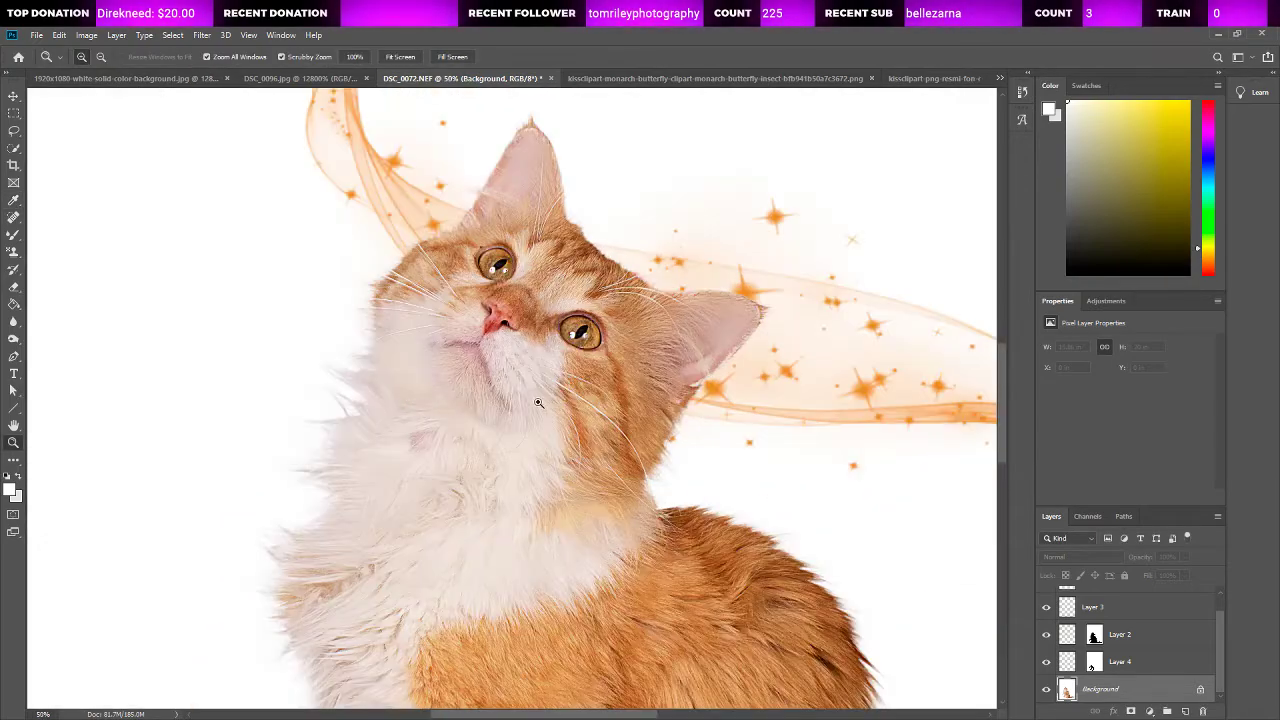
key(ctrl+0)
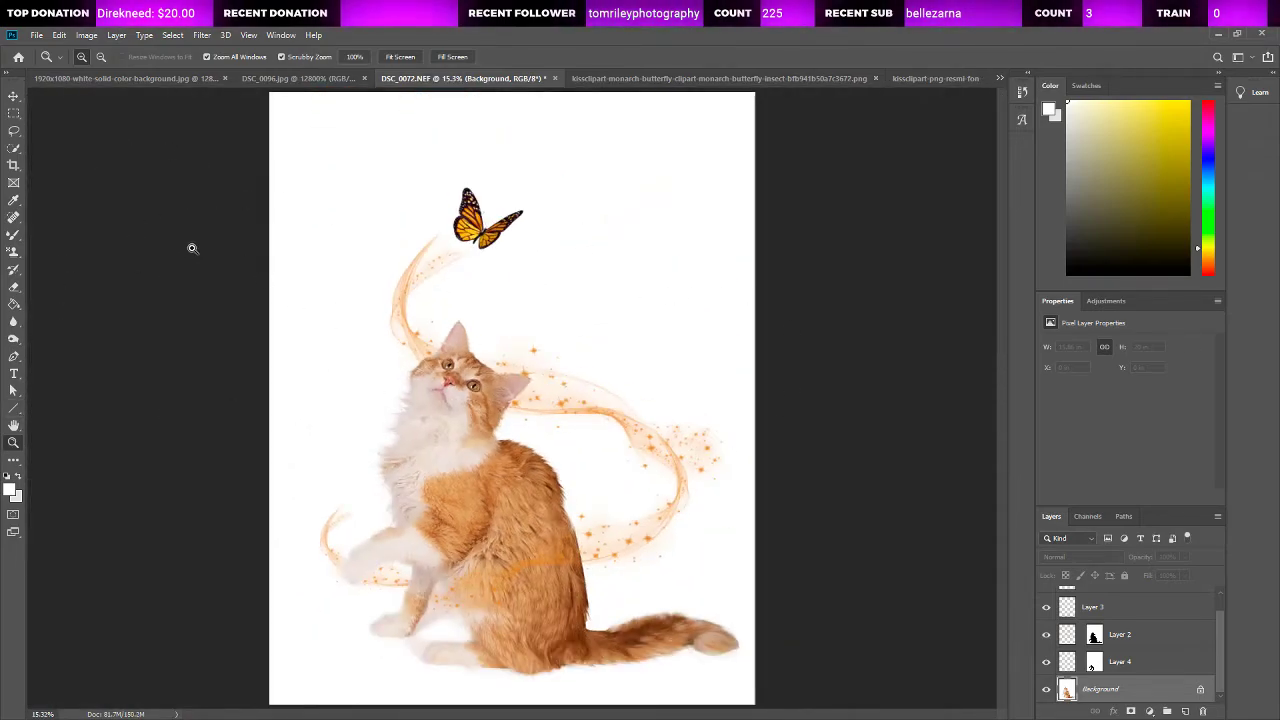
Step: Try a grey Mixer Brush shadow on Layer 2 along the underside of the hind paw
click(445, 678)
click(450, 677)
click(451, 677)
click(455, 674)
scroll(466, 580, down, 4)
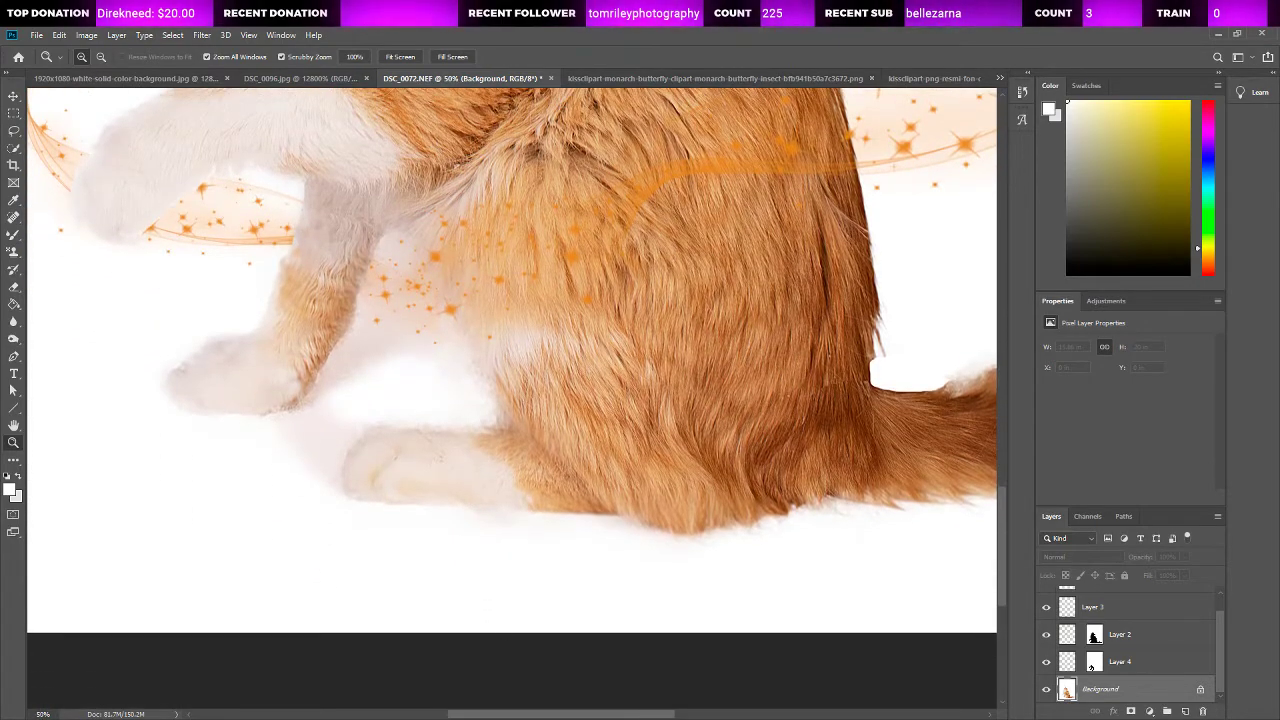
scroll(210, 392, right, 5)
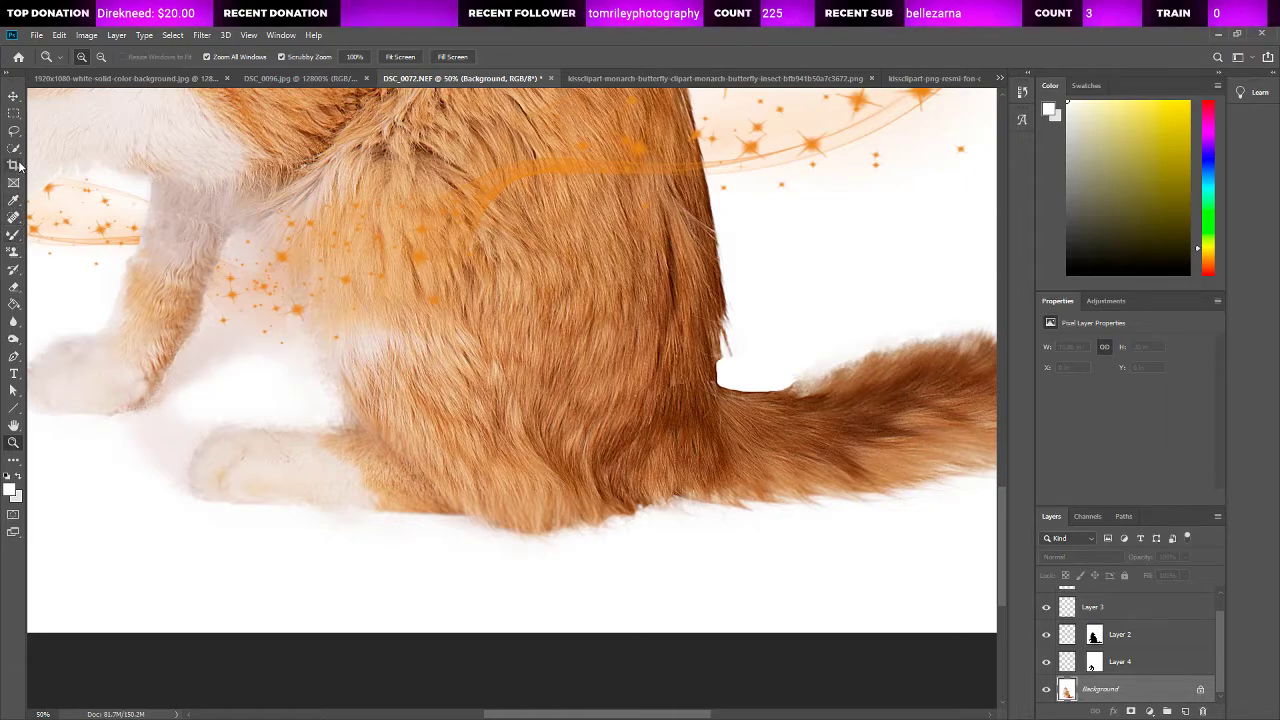
click(13, 234)
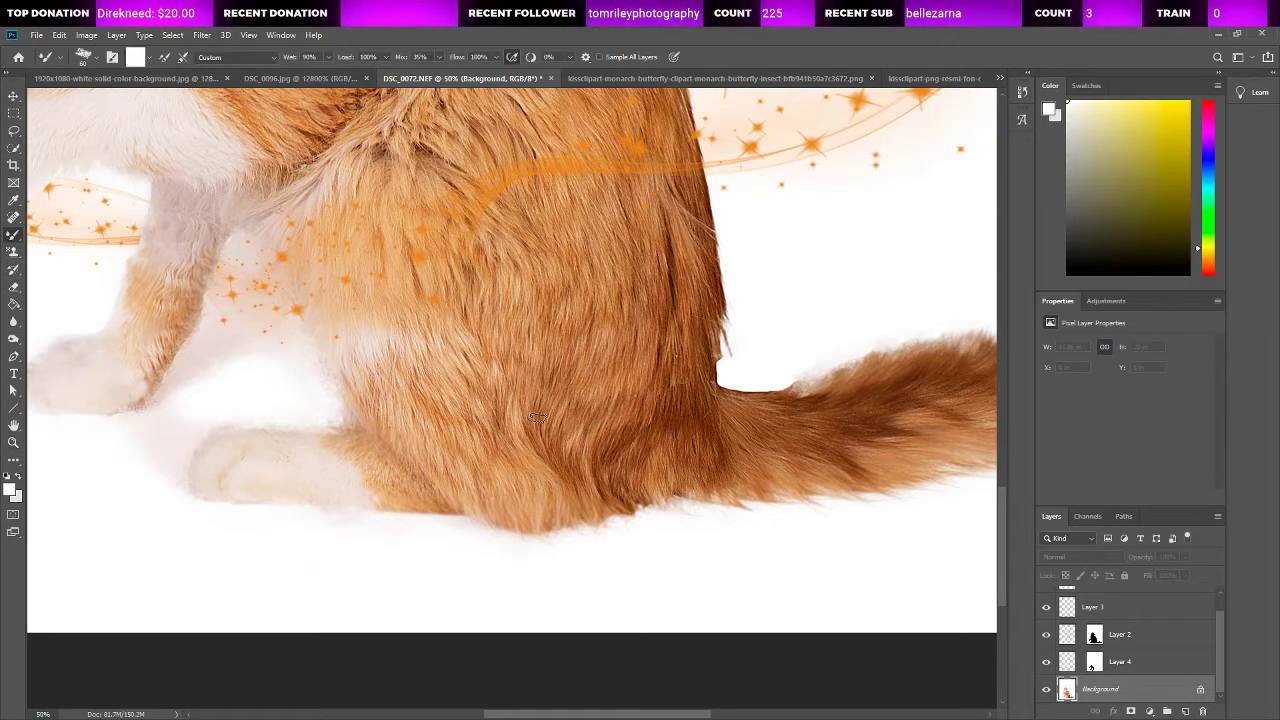
click(1068, 125)
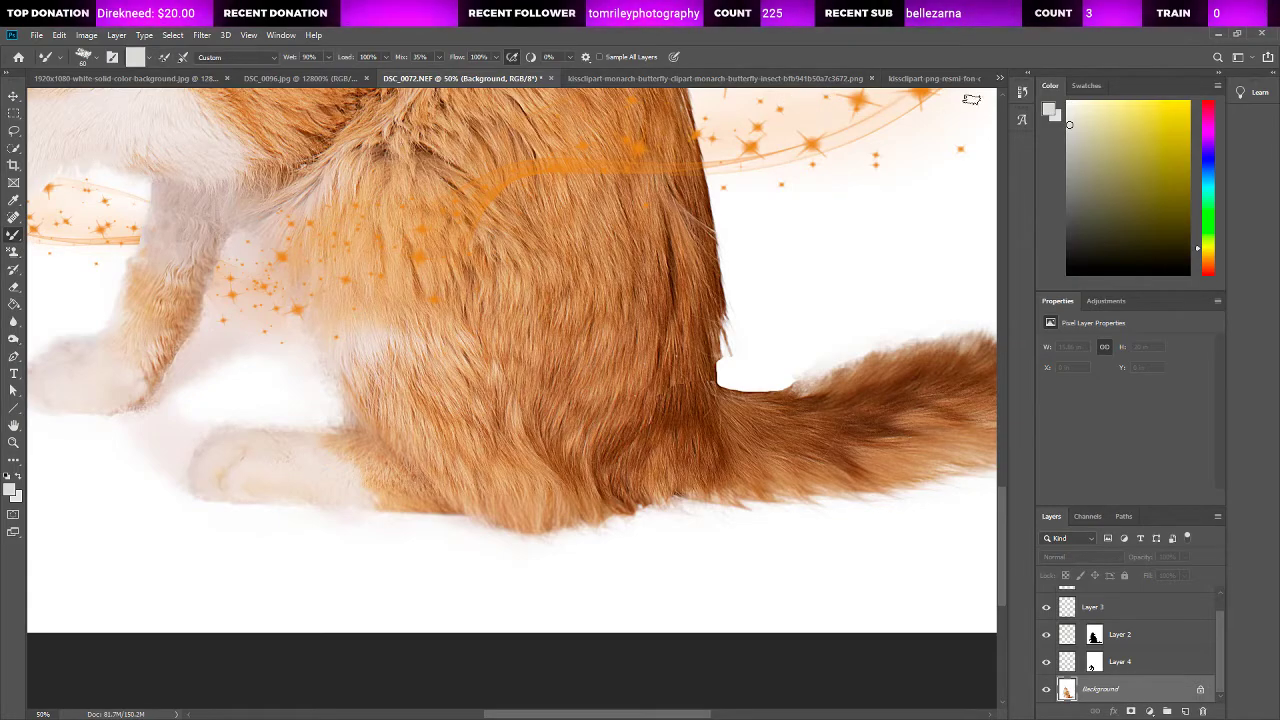
click(1065, 151)
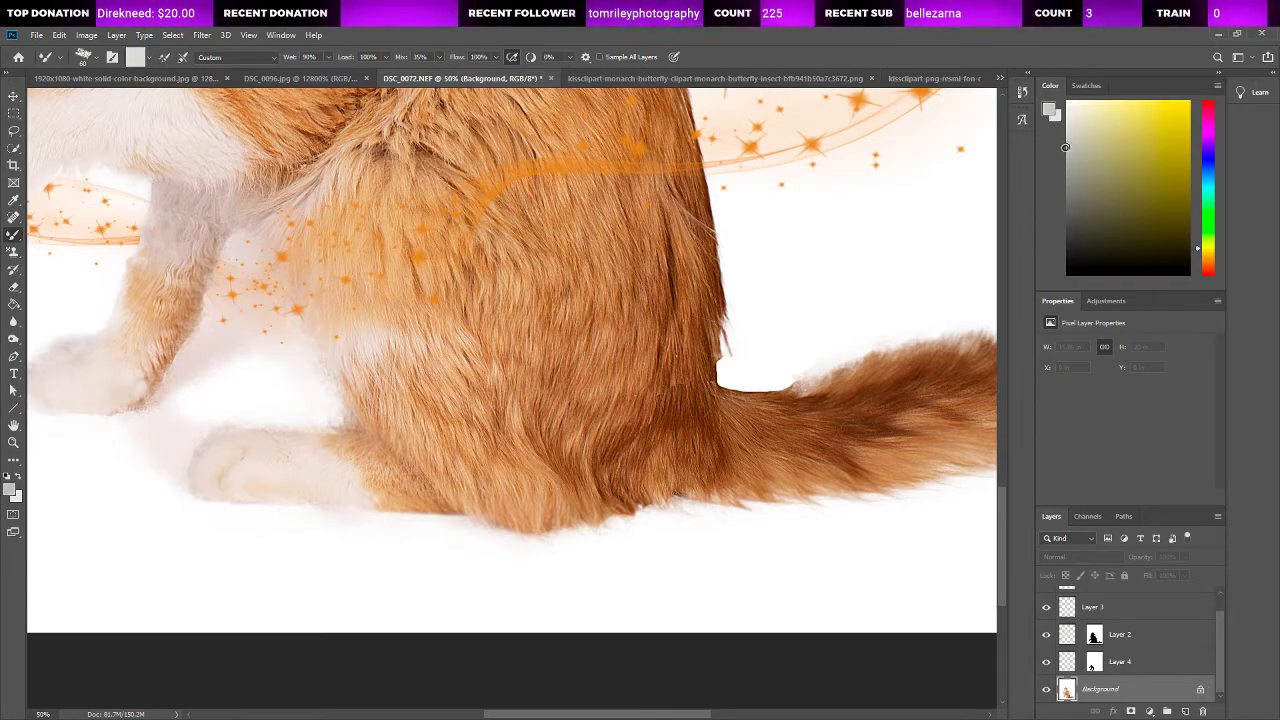
scroll(1139, 661, up, 1)
click(1139, 656)
scroll(1139, 656, down, 1)
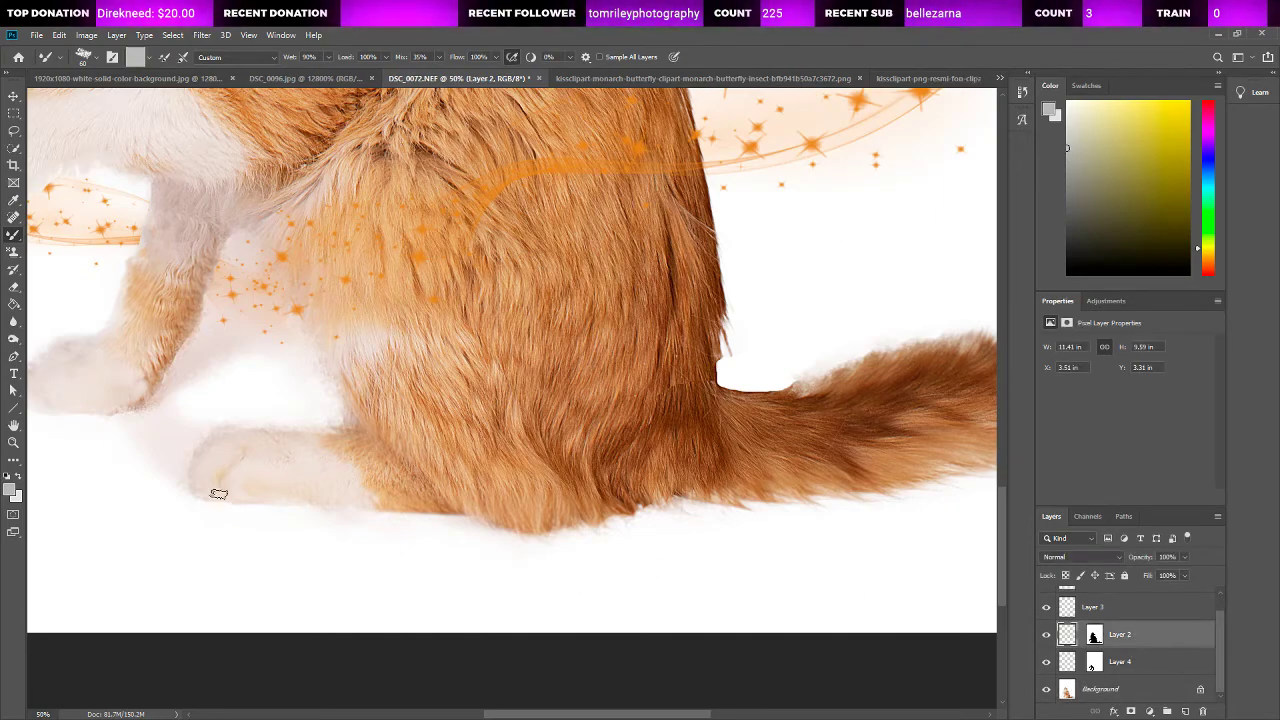
drag(213, 505, 395, 510)
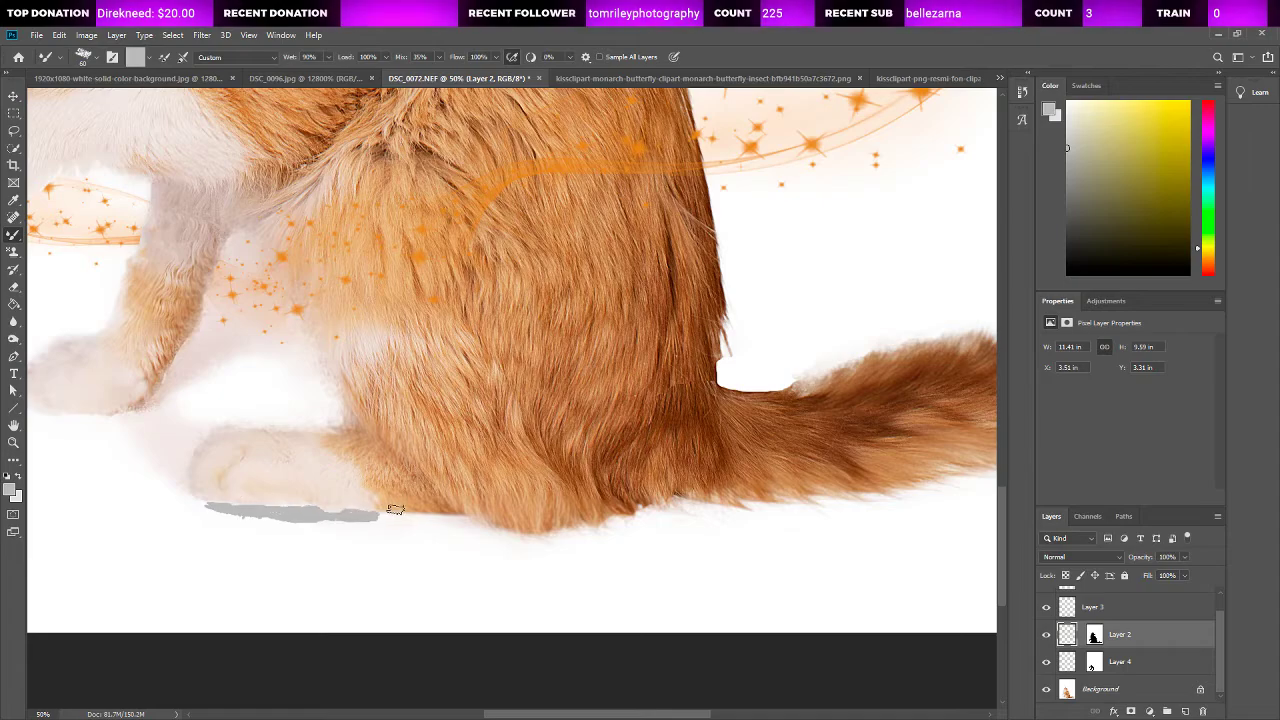
key(ctrl+z)
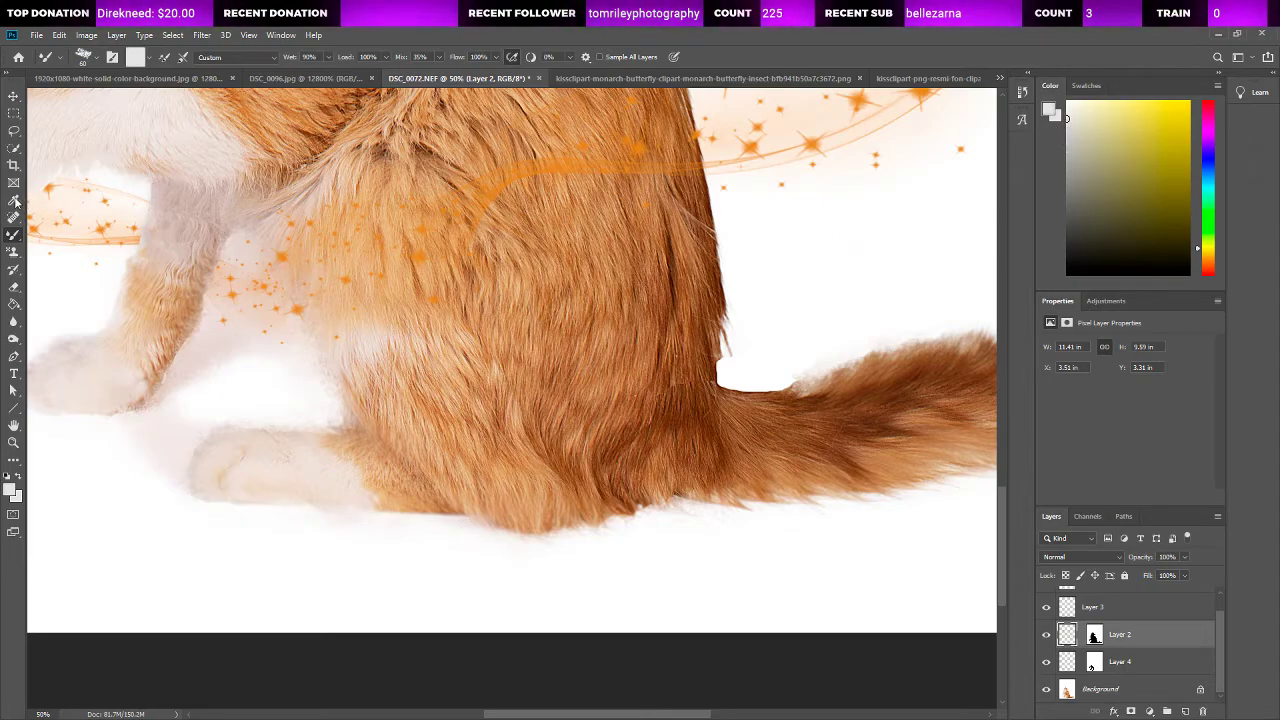
Step: Paint a shadow under the hind paw on Layer 2 in a pale pinkish tone sampled beside the front leg, and soften it with the Smudge tool
key(i)
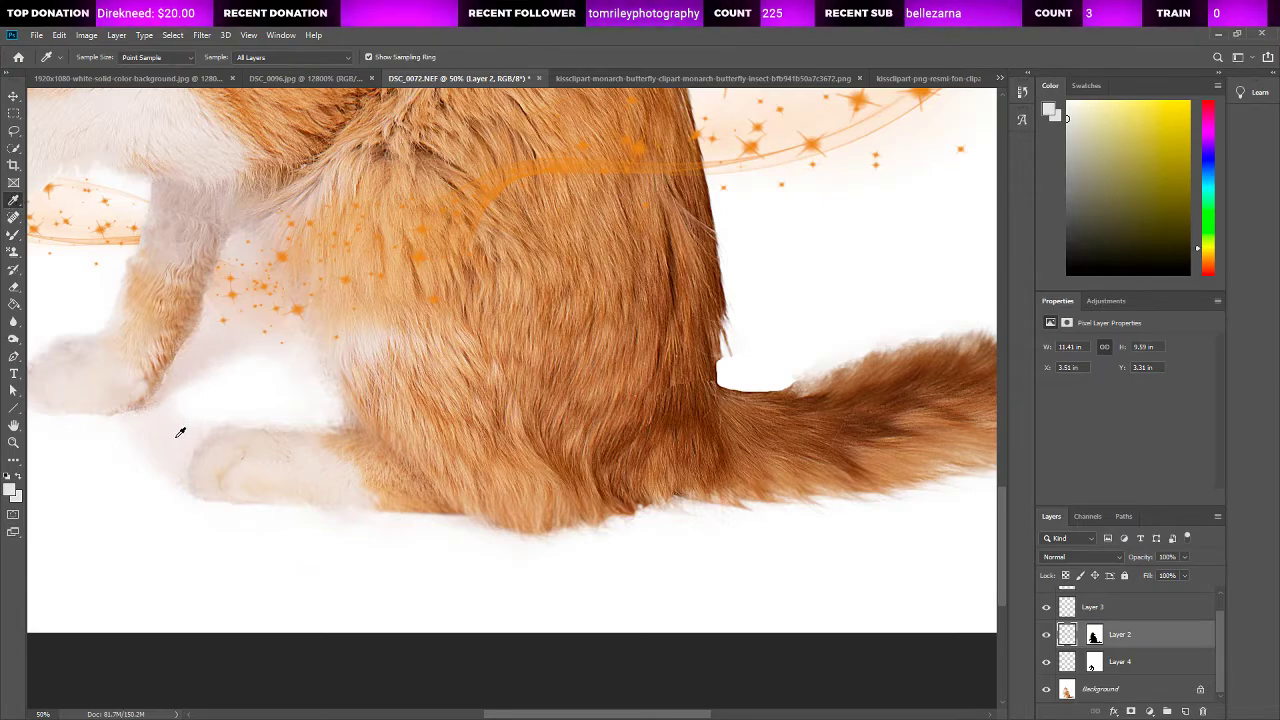
click(198, 354)
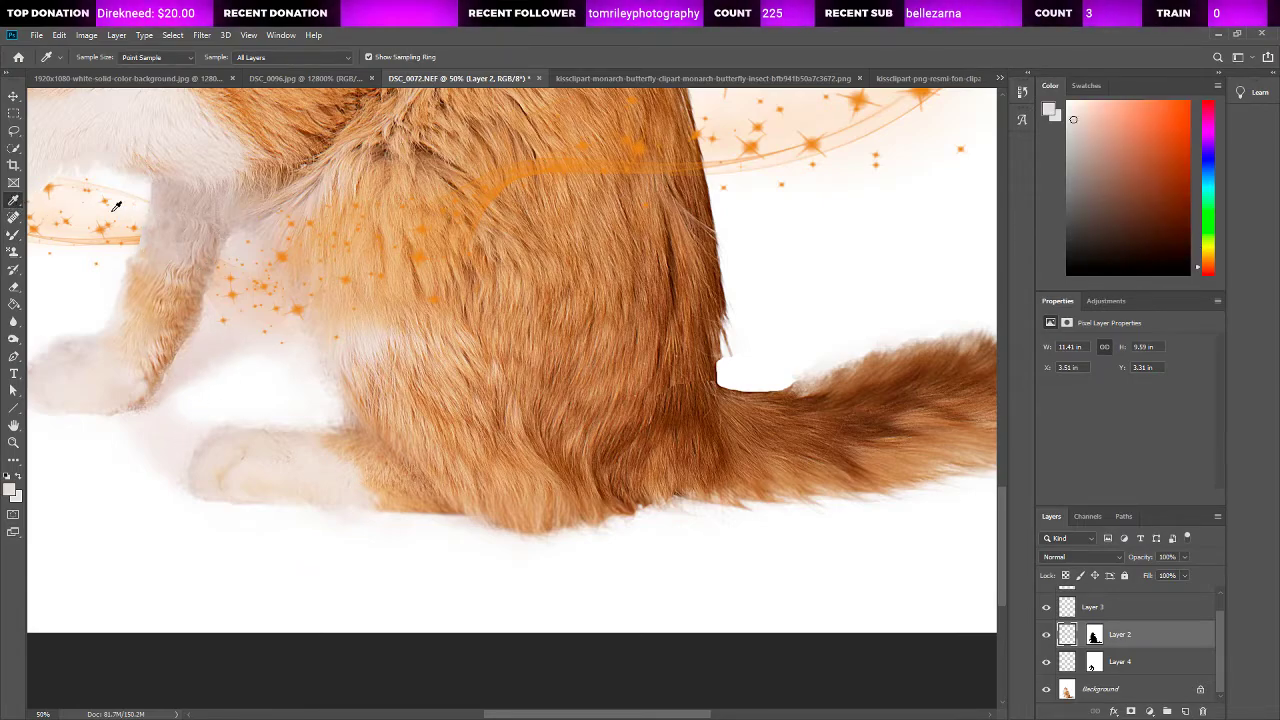
click(15, 237)
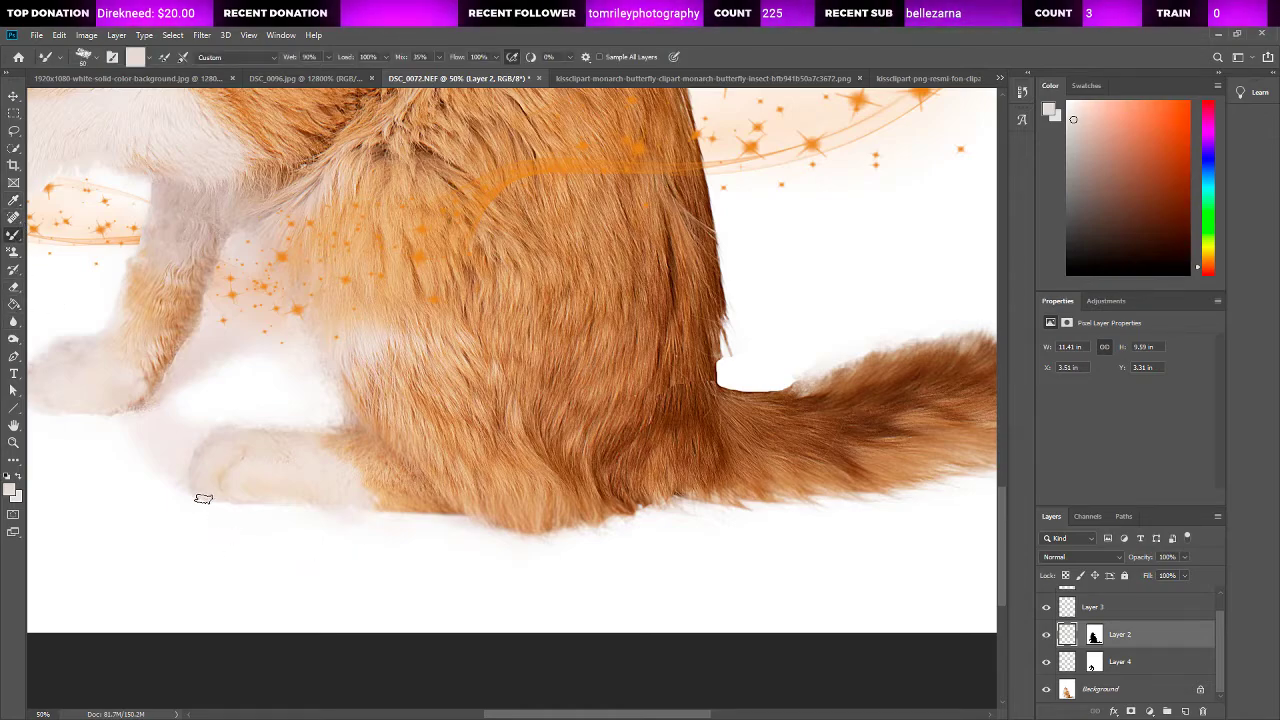
drag(217, 502, 502, 527)
drag(600, 522, 638, 511)
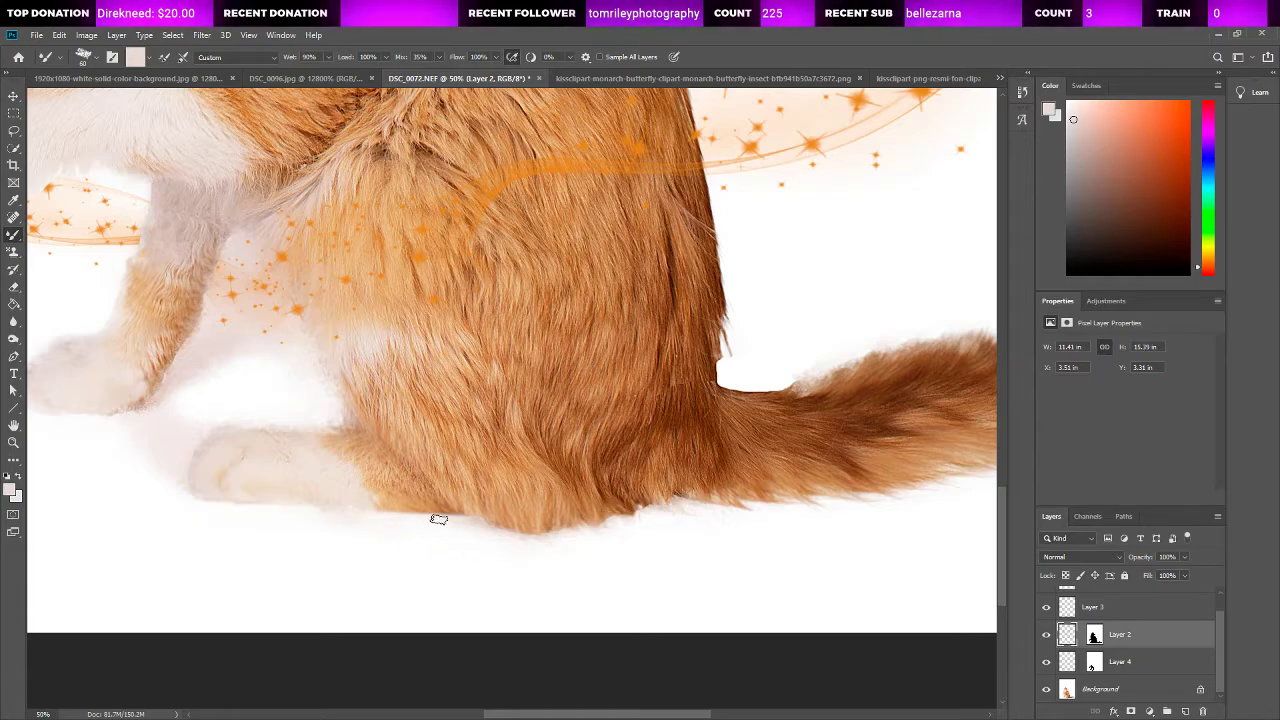
drag(364, 517, 253, 507)
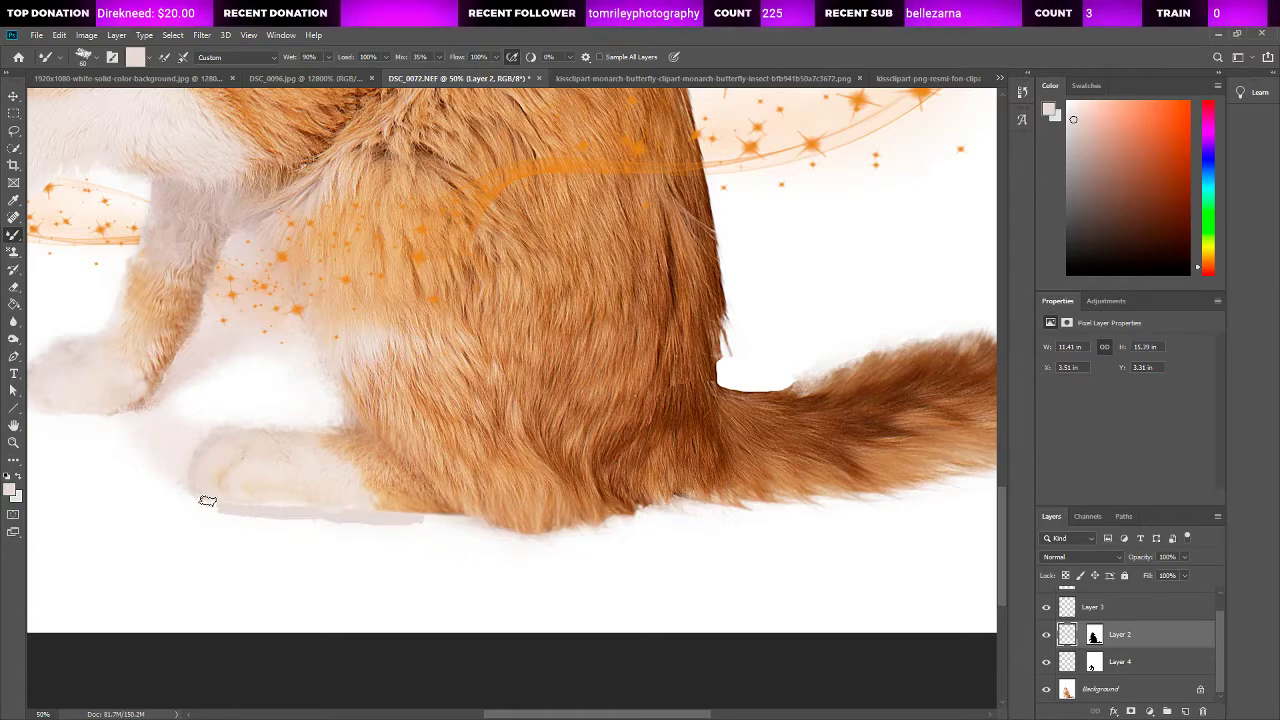
drag(414, 514, 460, 520)
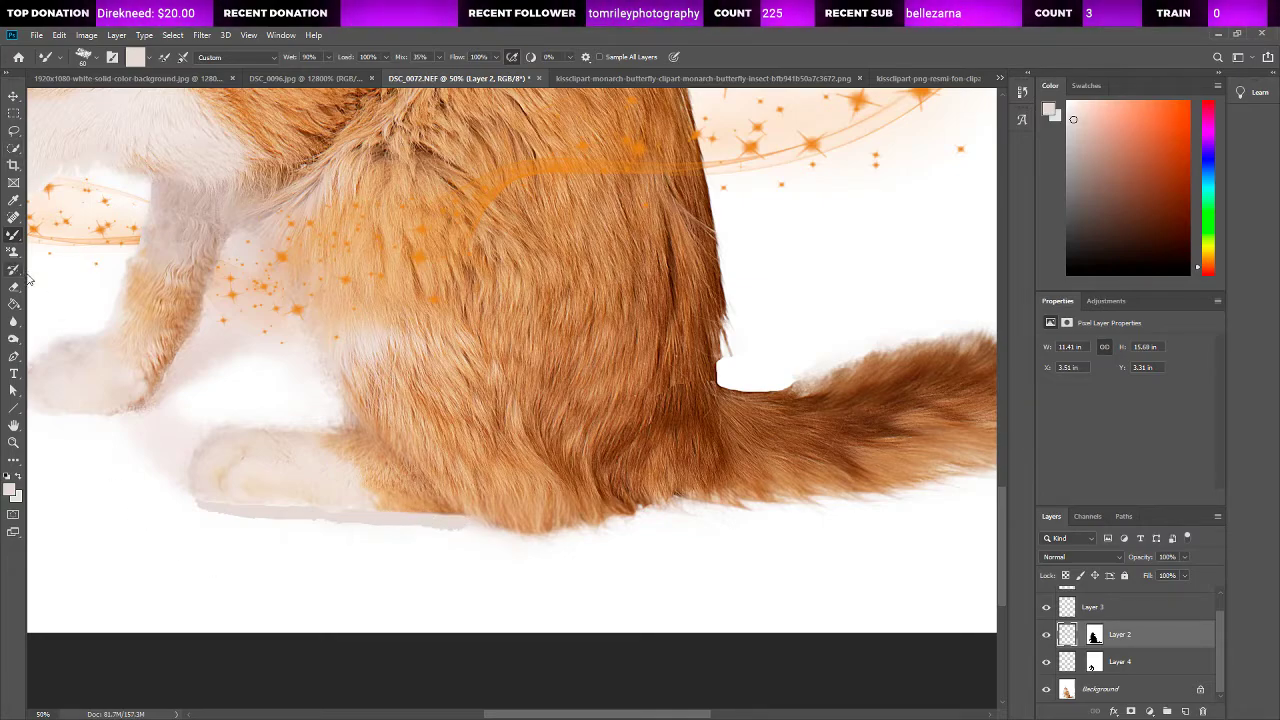
click(12, 322)
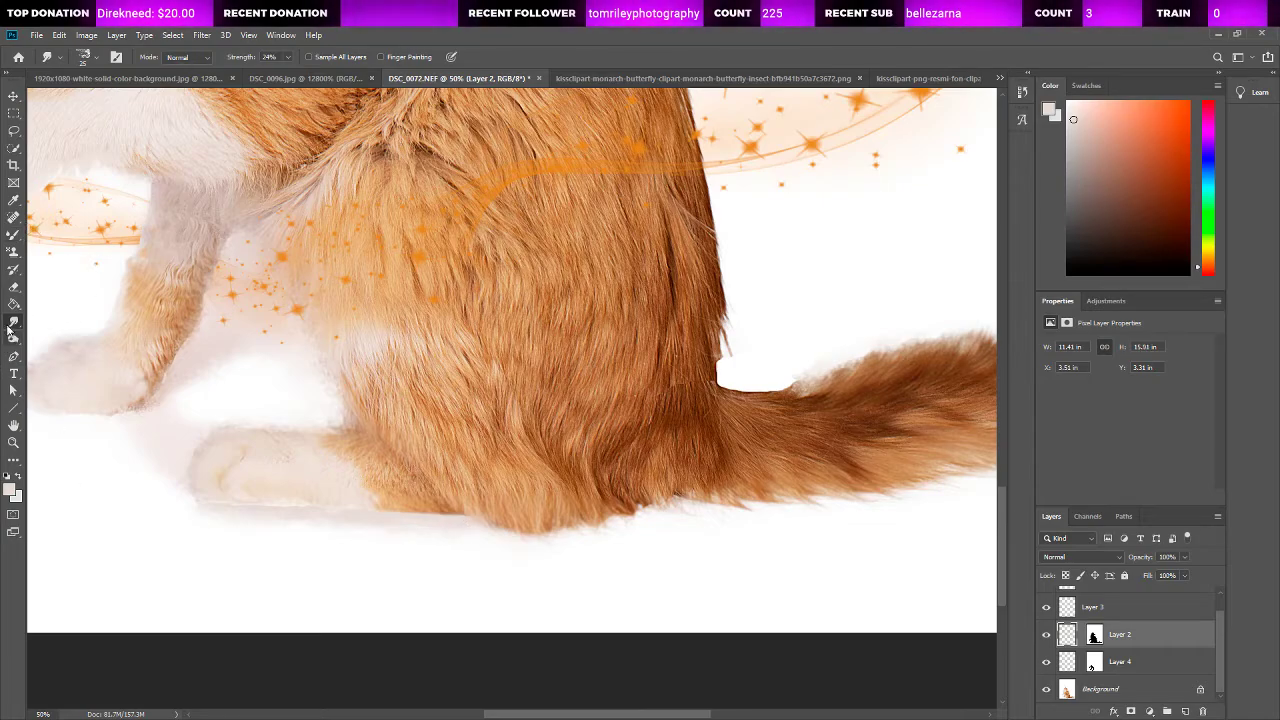
Step: Merge all the layers into the Background
click(57, 325)
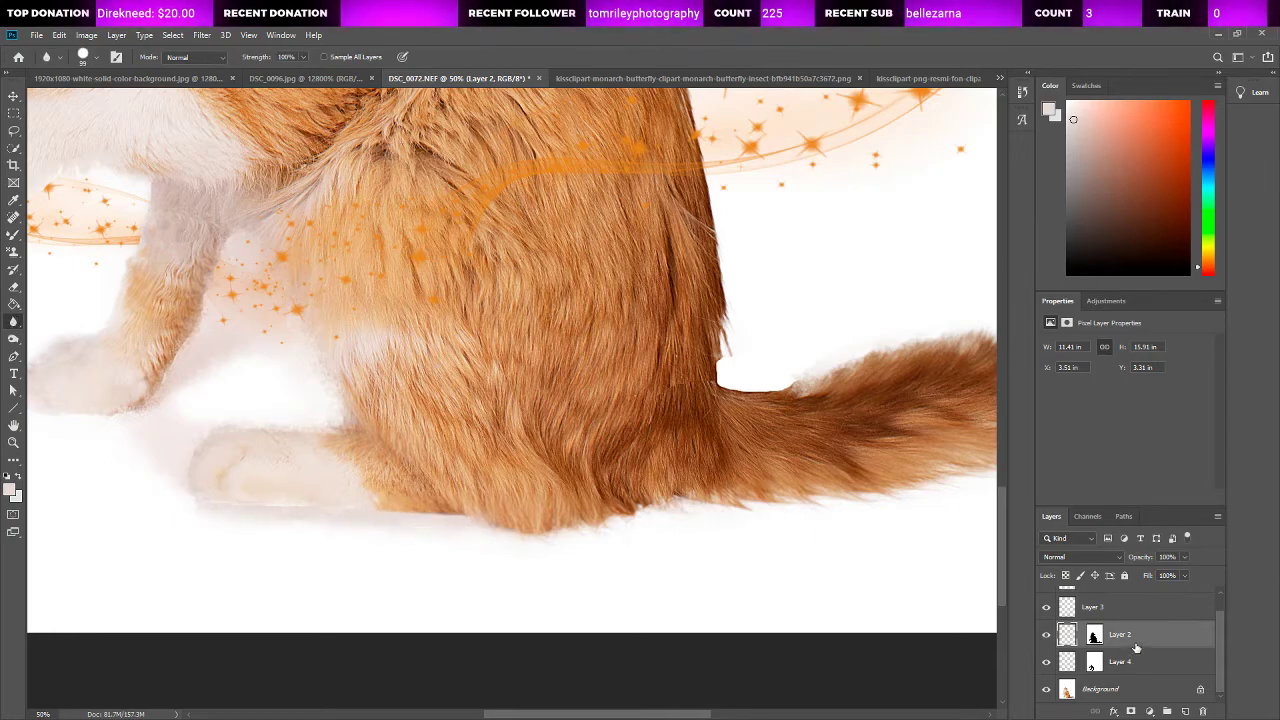
scroll(1126, 614, up, 1)
click(1127, 606)
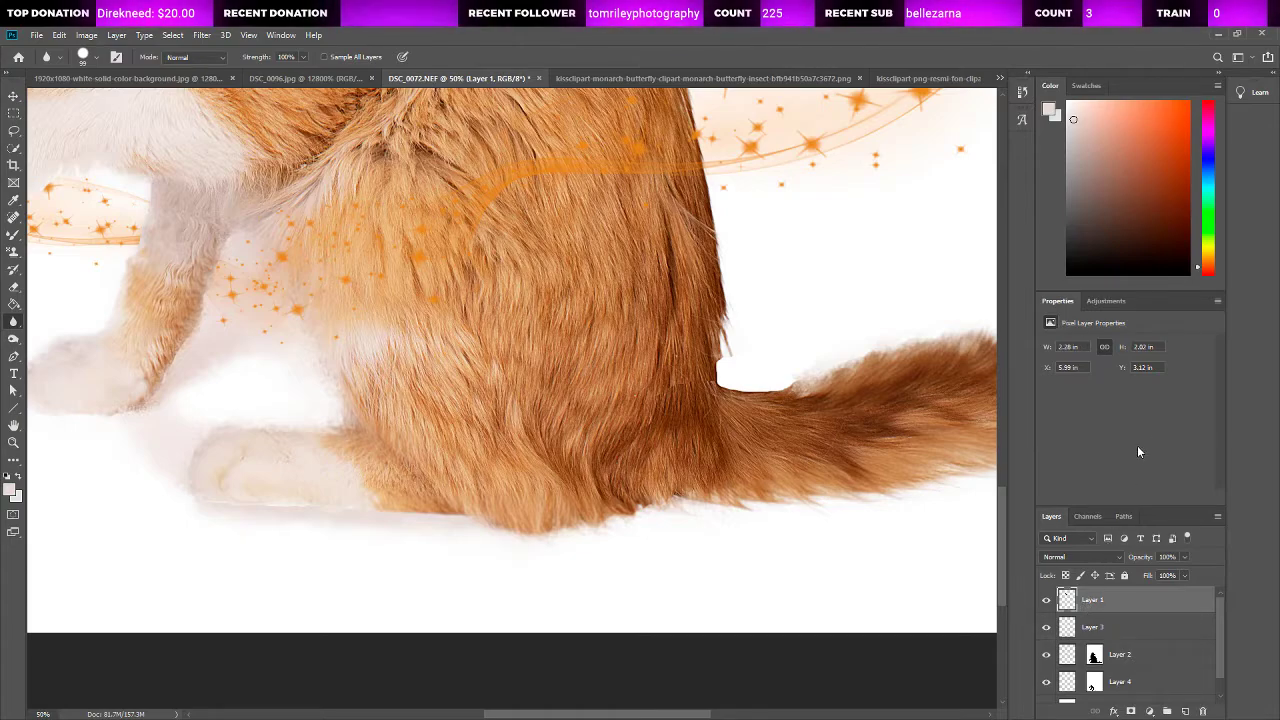
key(ctrl+shift+e)
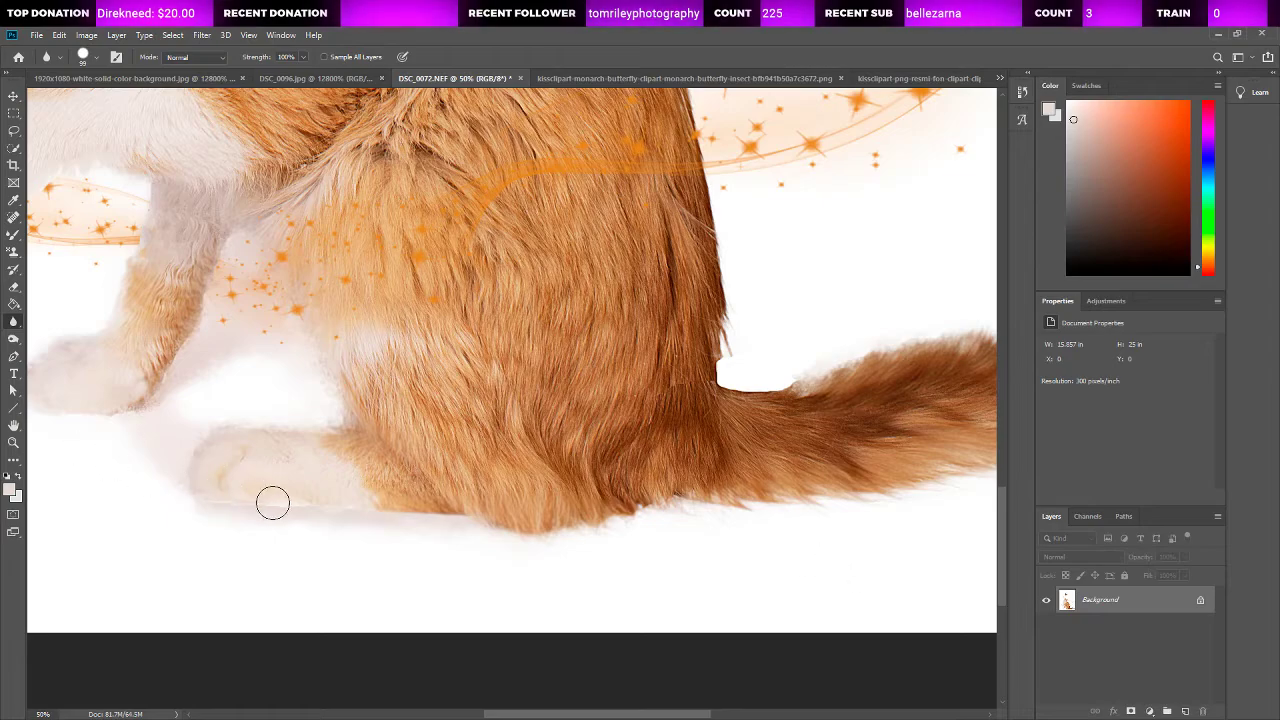
Step: Blend the painted shadow's edge below the hind paw into the white with the Blur and Smudge tools
mouse_move(372, 520)
mouse_down()
mouse_move(415, 531)
mouse_move(226, 507)
mouse_move(326, 526)
mouse_up()
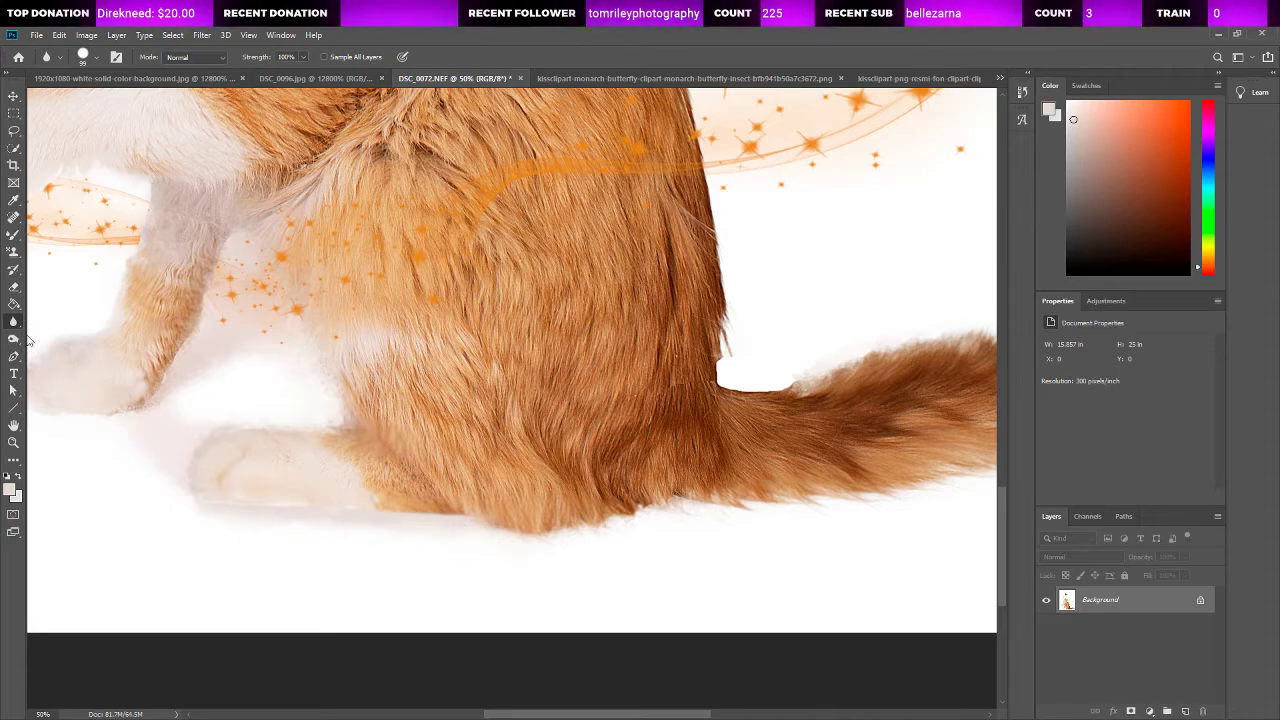
right_click(14, 322)
click(41, 350)
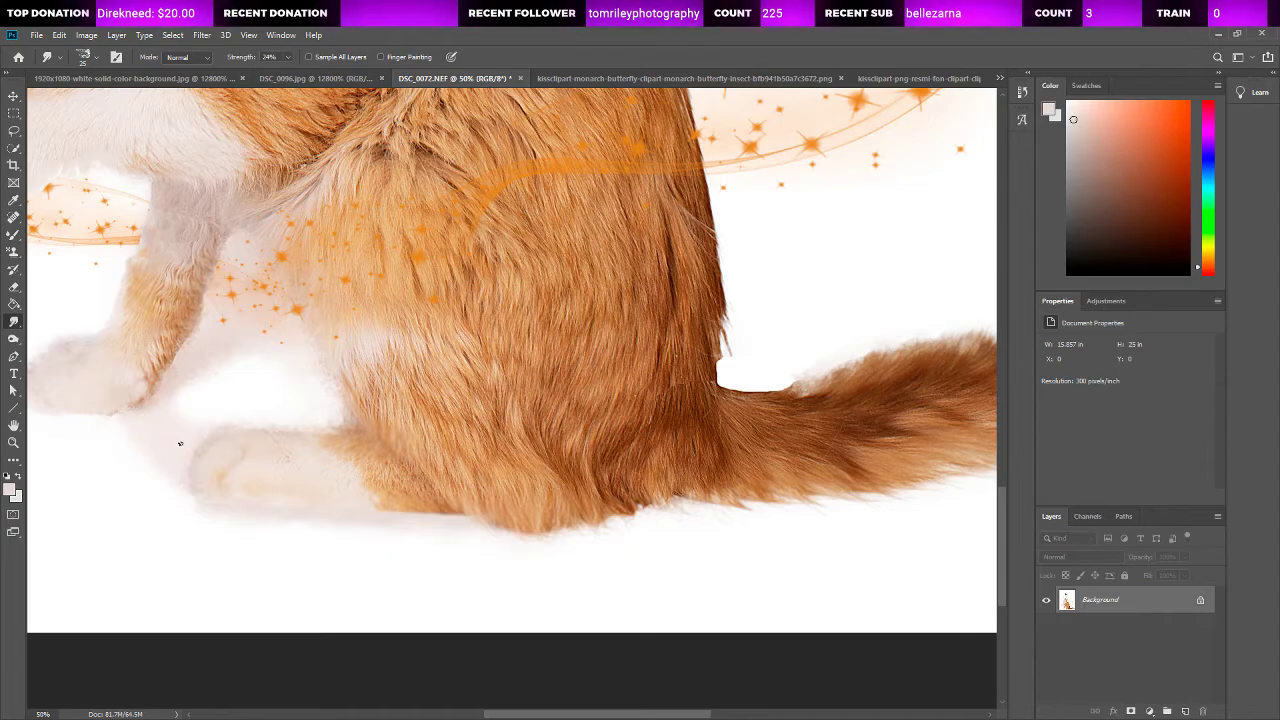
click(58, 329)
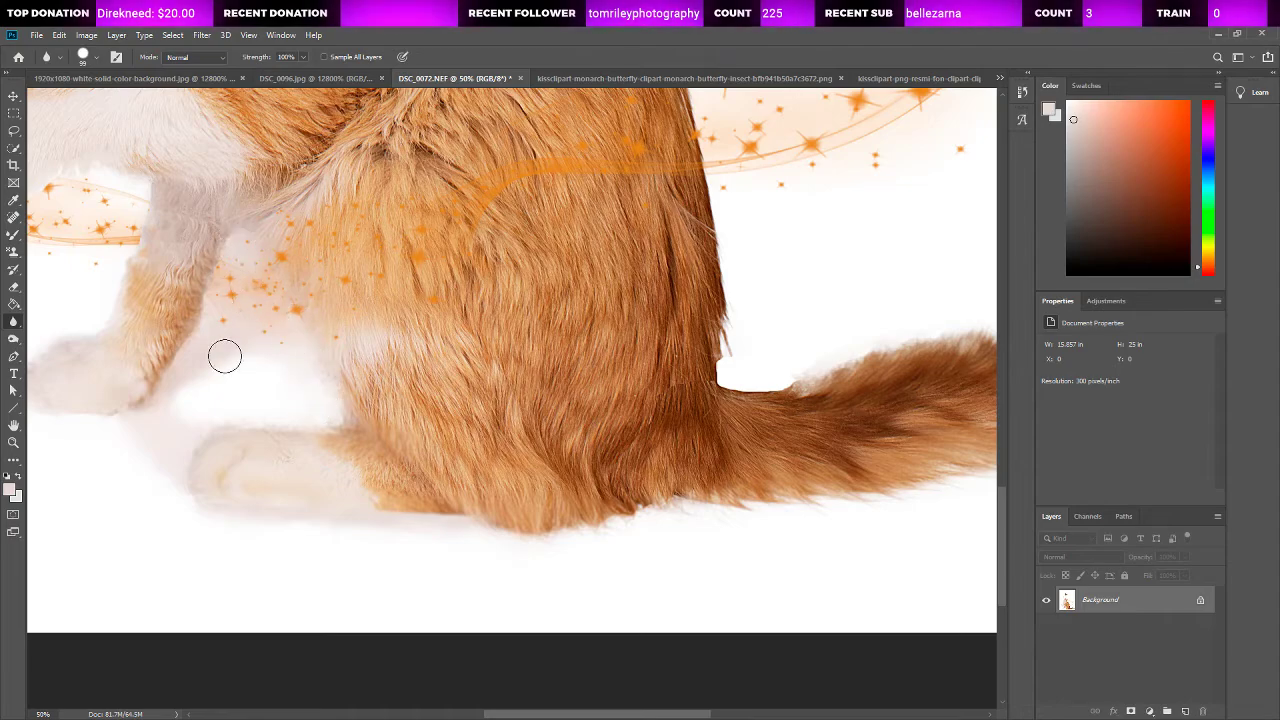
Step: Check the paws, belly and tail edges at 50% zoom, and view the whole composition
drag(510, 714, 437, 714)
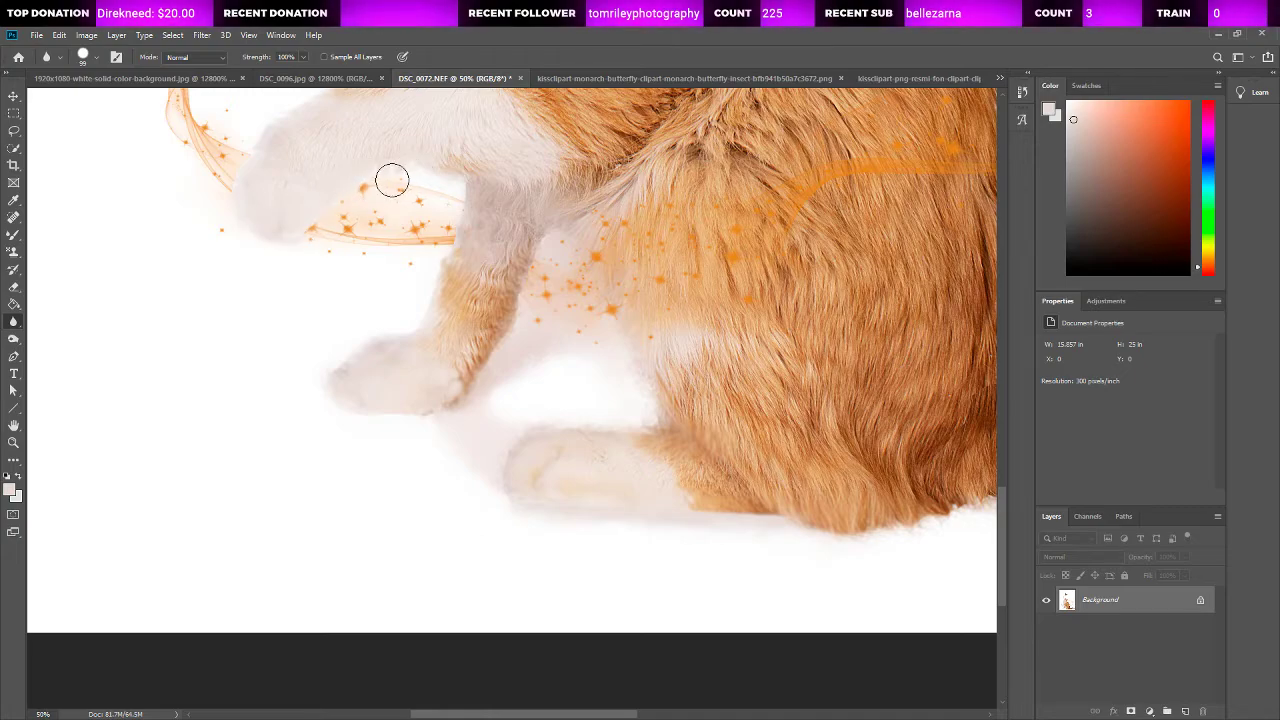
scroll(389, 331, up, 3)
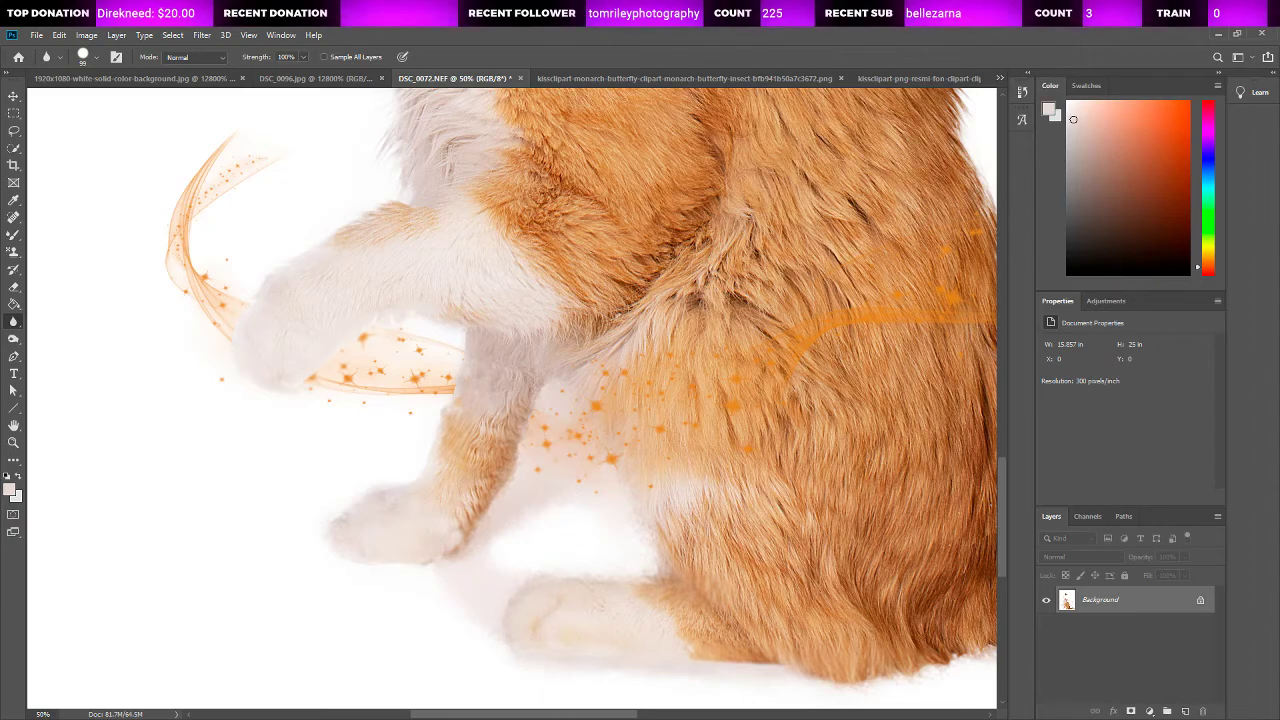
drag(557, 717, 697, 717)
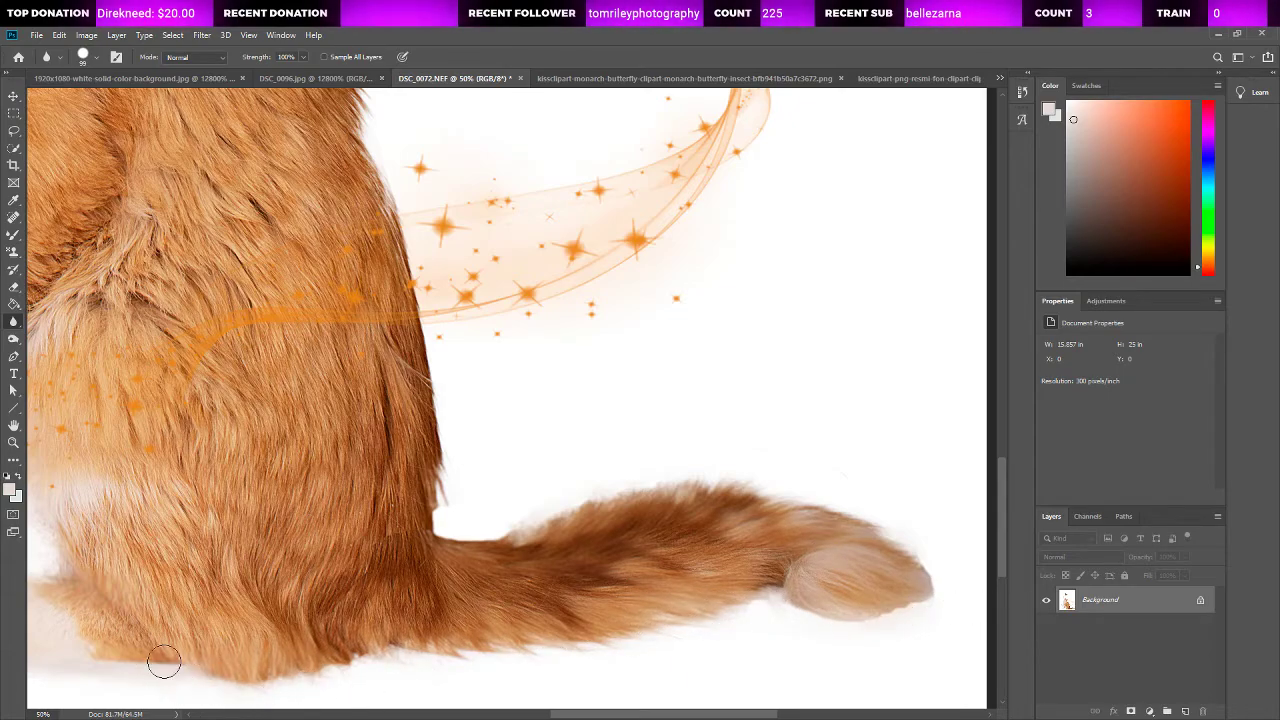
key(z)
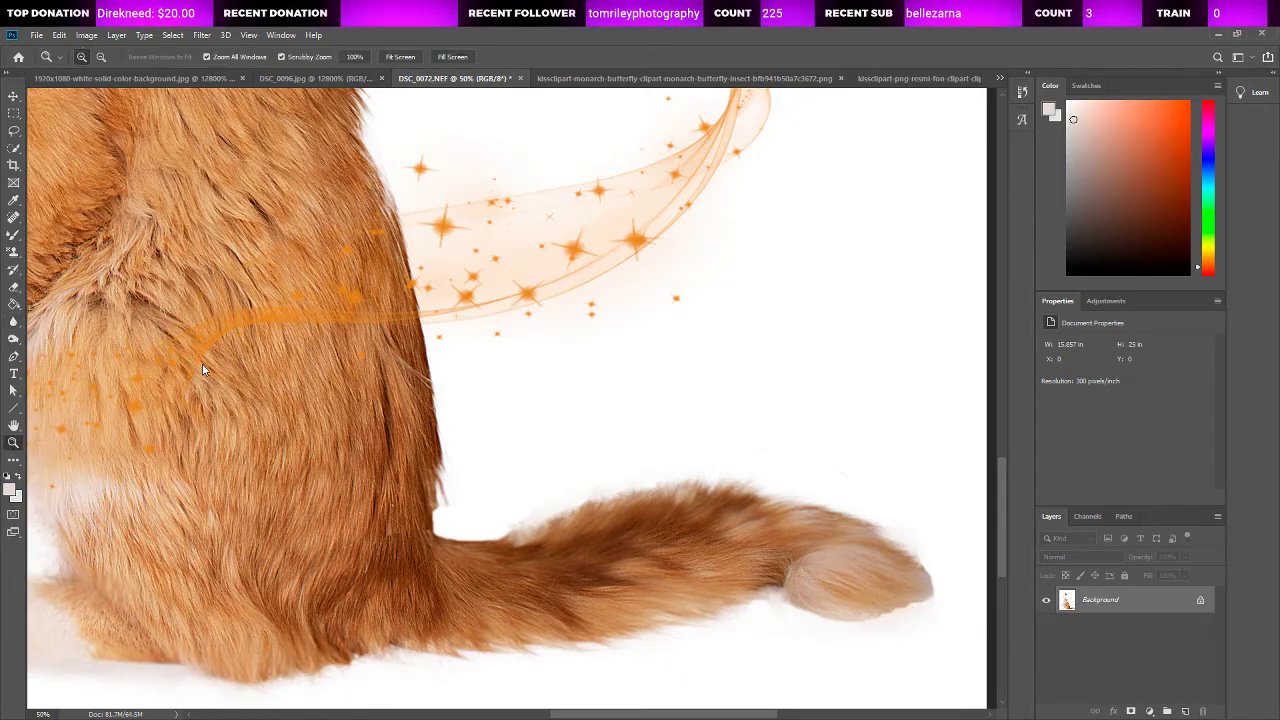
key(ctrl+0)
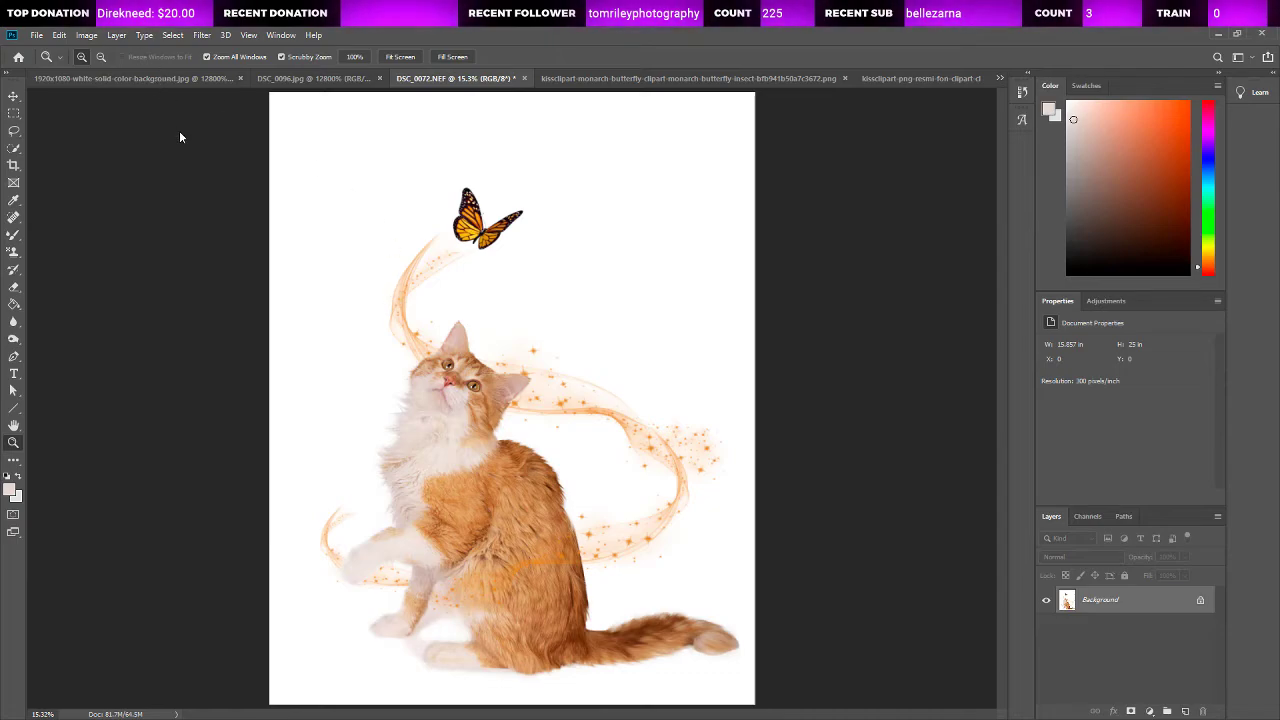
Step: Save the merged picture as Maxwell.jpg
click(568, 420)
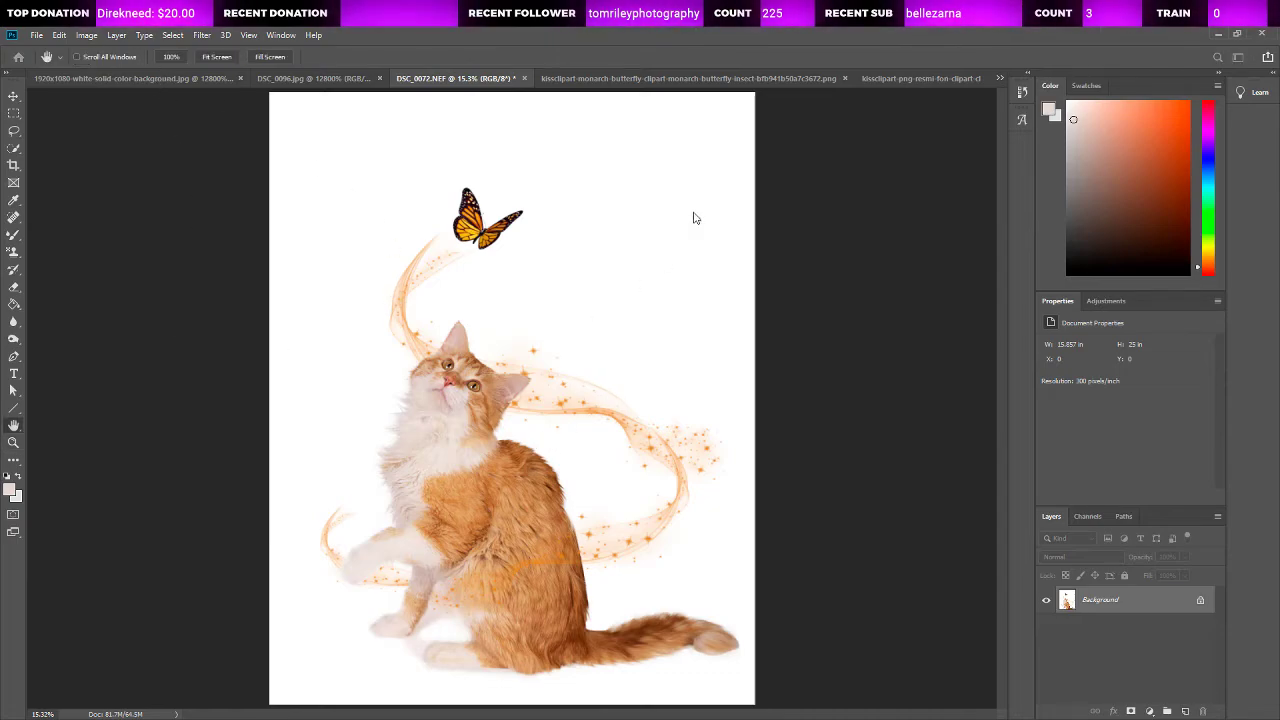
click(720, 206)
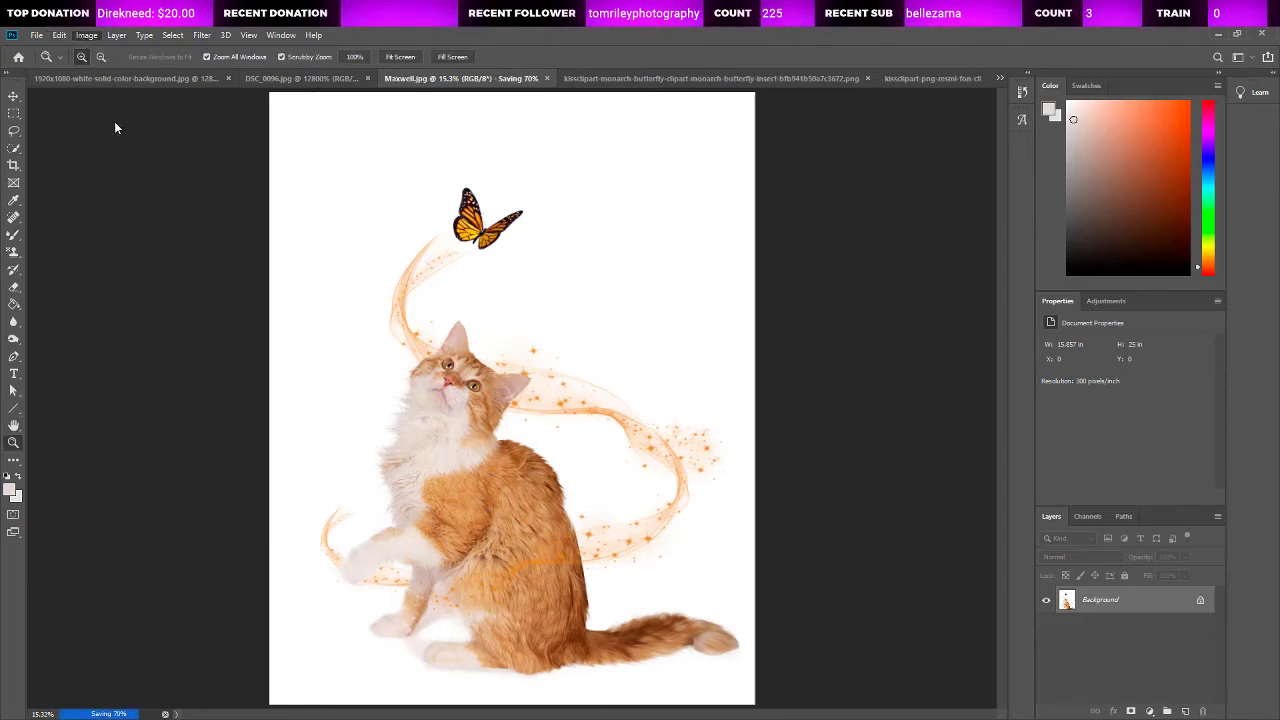
key(h)
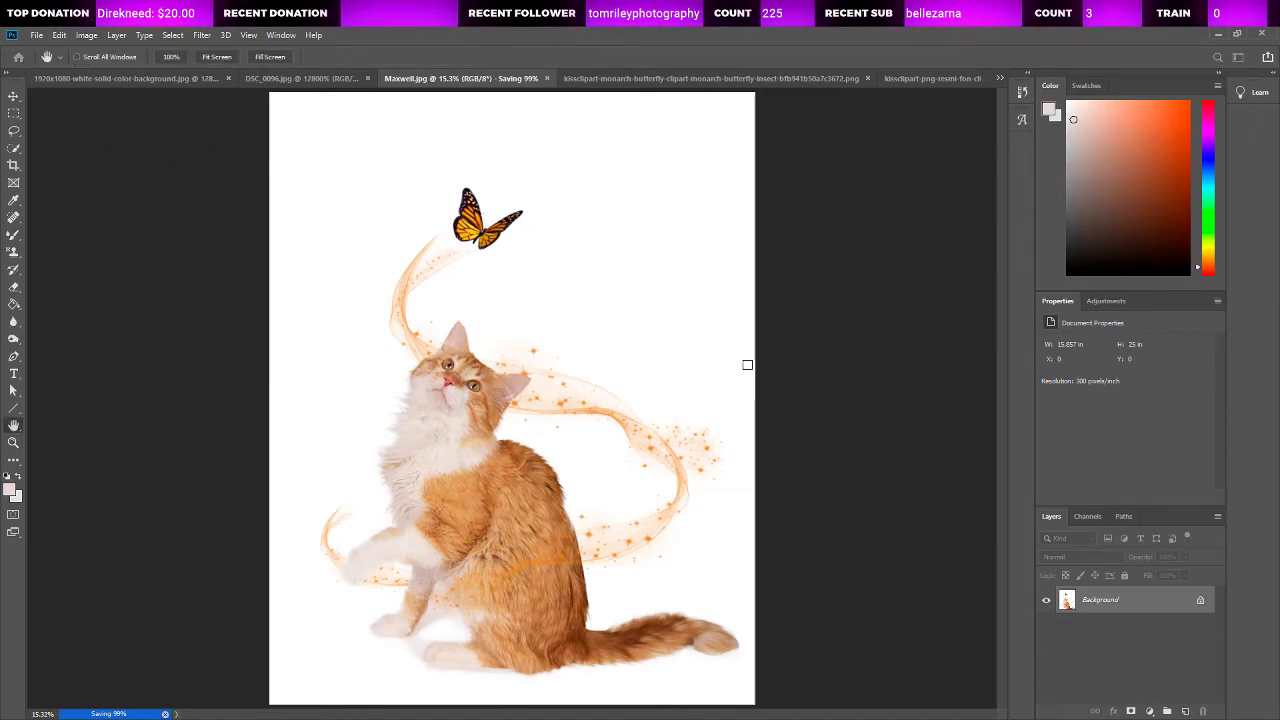
Step: Inspect the cat's face, ears and body fur up close, checking each against the full composition
key(z)
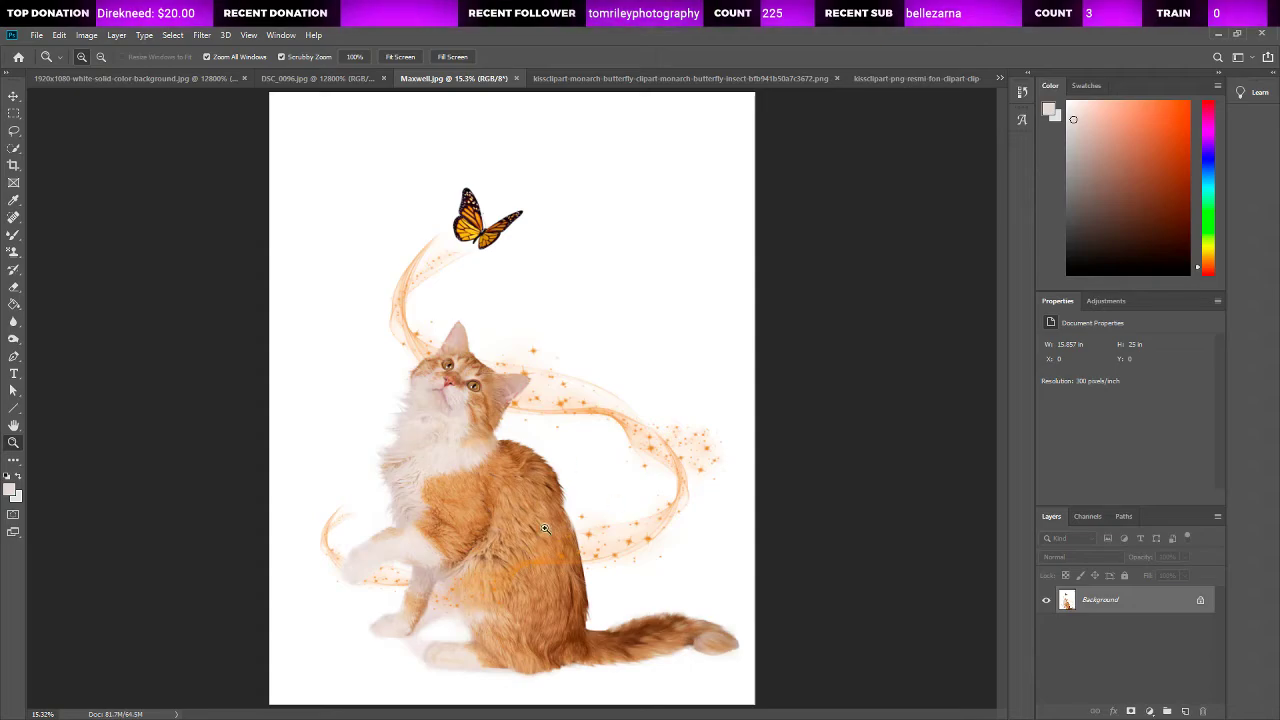
click(511, 524)
key(ctrl+0)
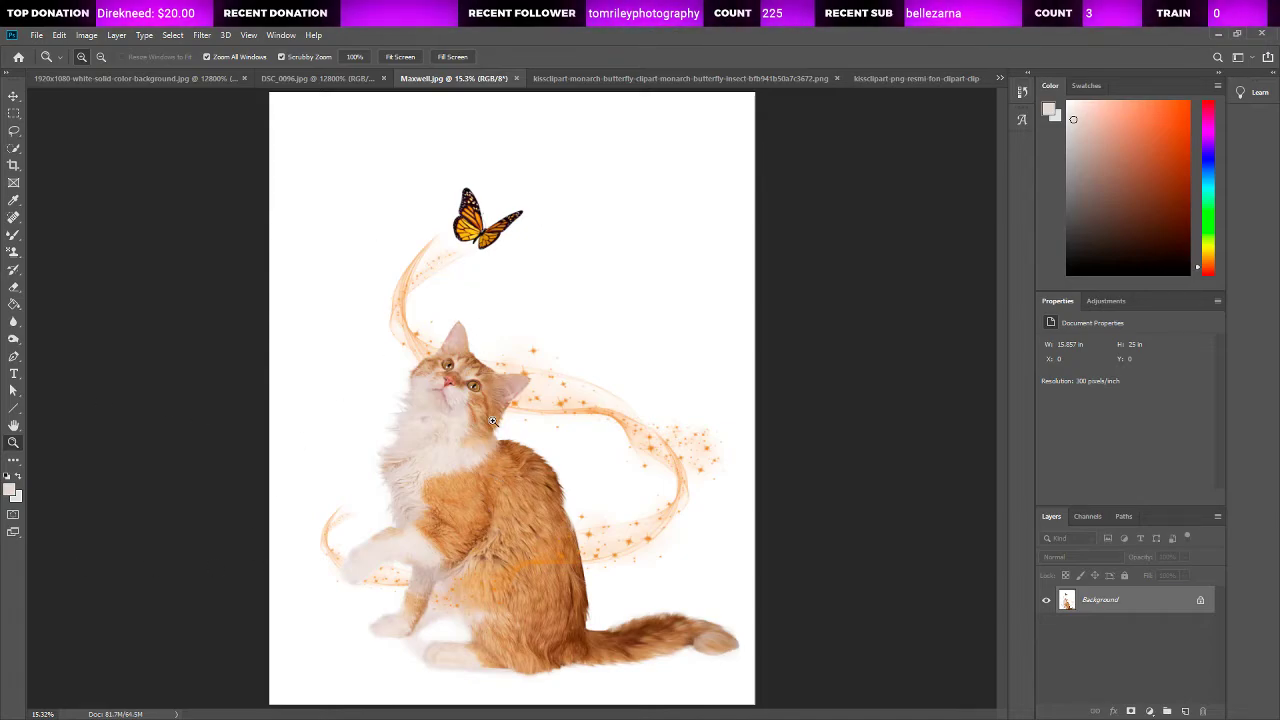
click(418, 335)
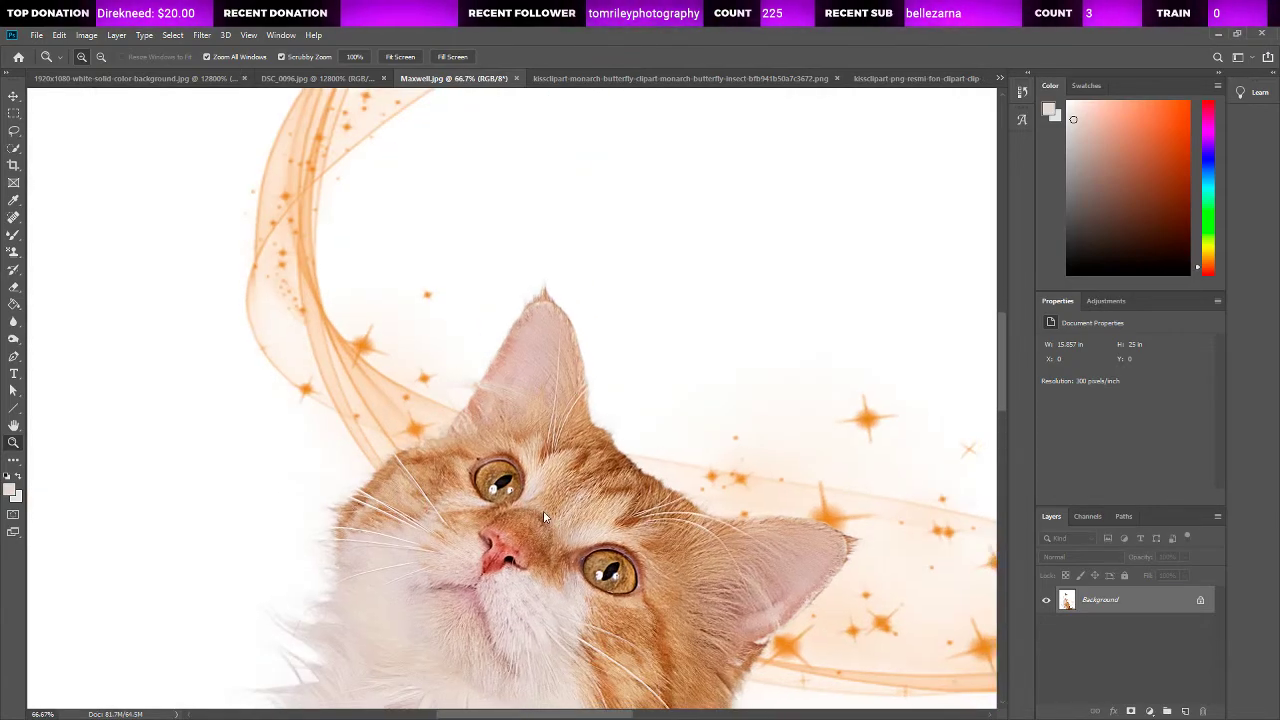
key(ctrl+0)
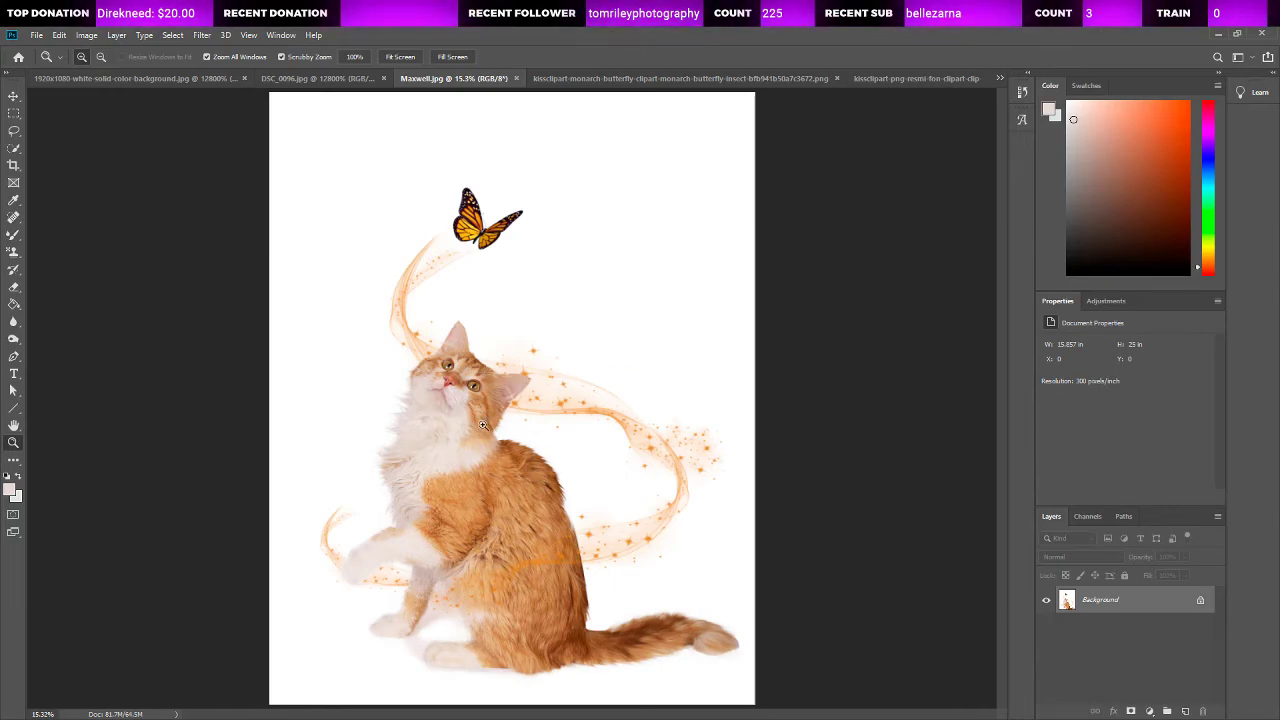
click(467, 481)
click(467, 481)
click(467, 481)
click(467, 481)
key(ctrl+0)
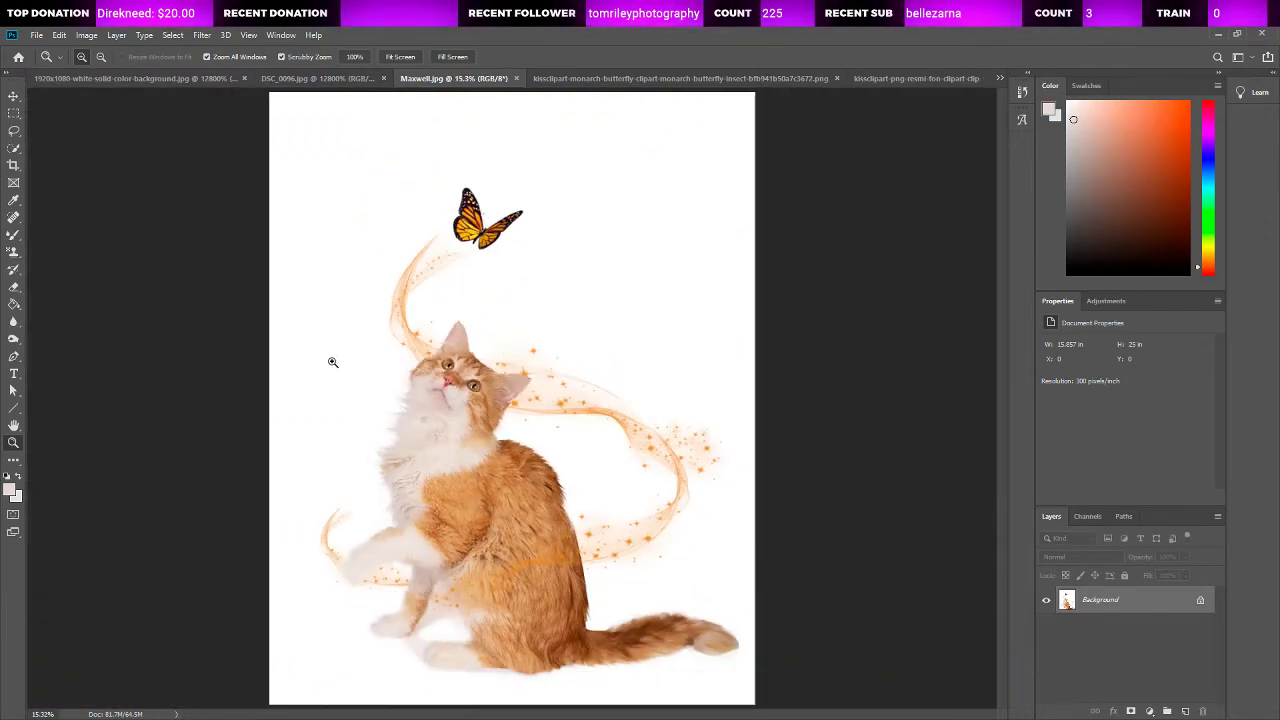
Step: Inspect the butterfly and the upper end of the sparkle trail at 50% zoom, and view the whole picture
click(490, 229)
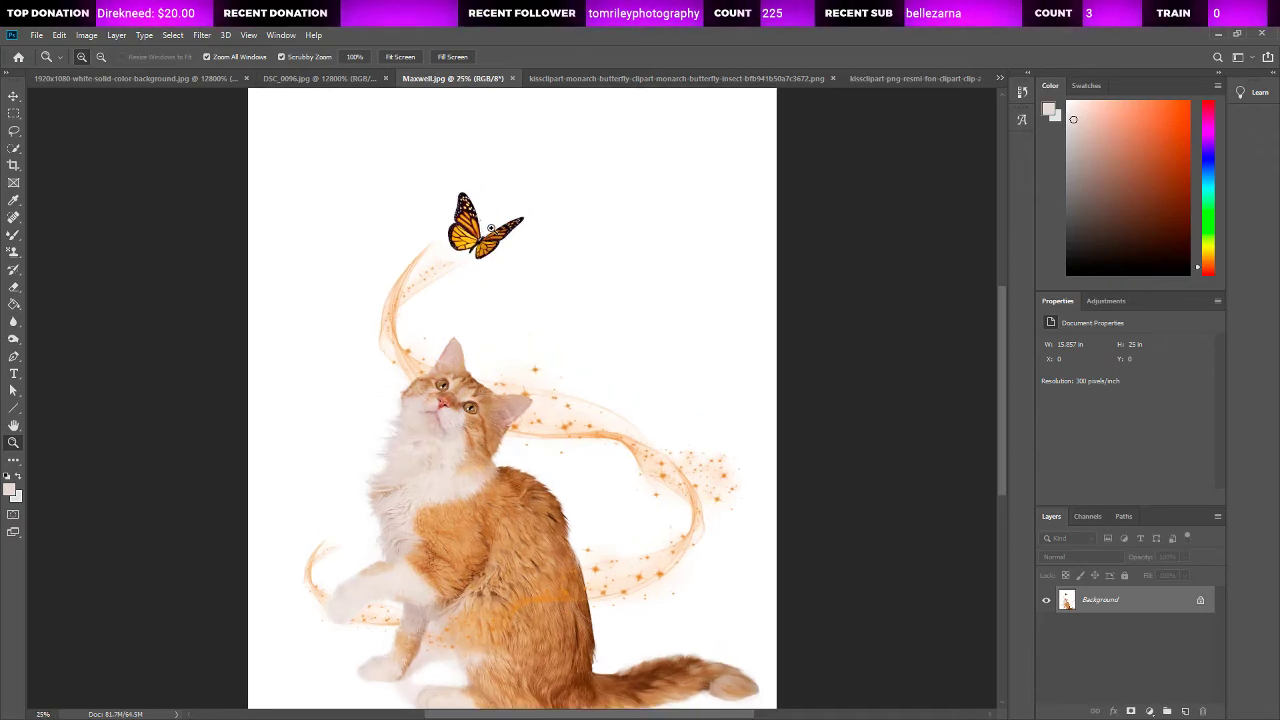
click(490, 229)
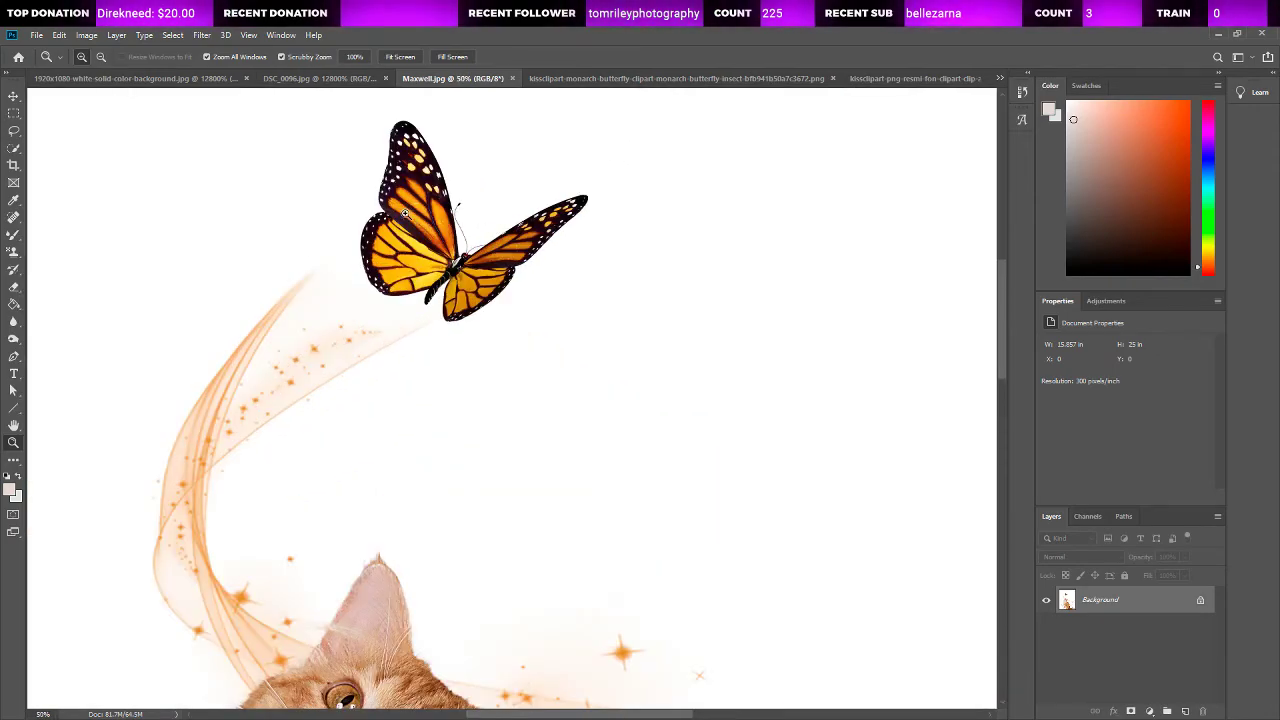
key(ctrl+0)
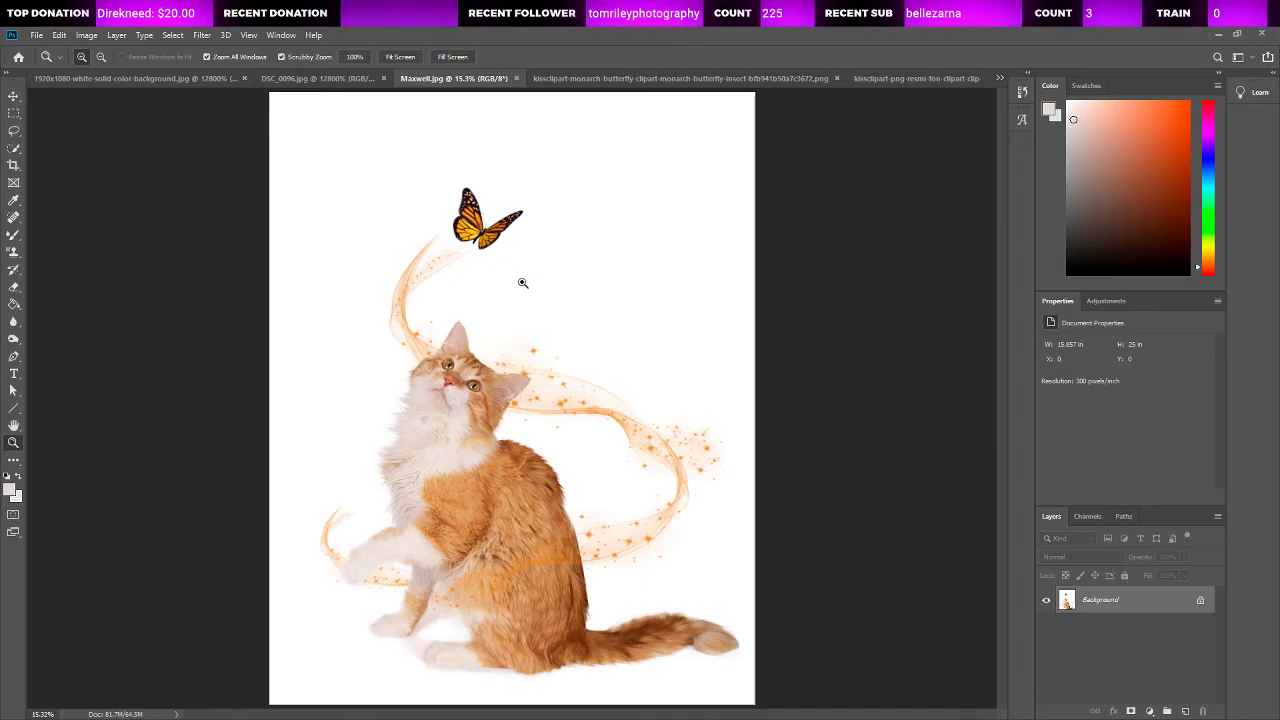
scroll(521, 281, up, 5)
key(ctrl+0)
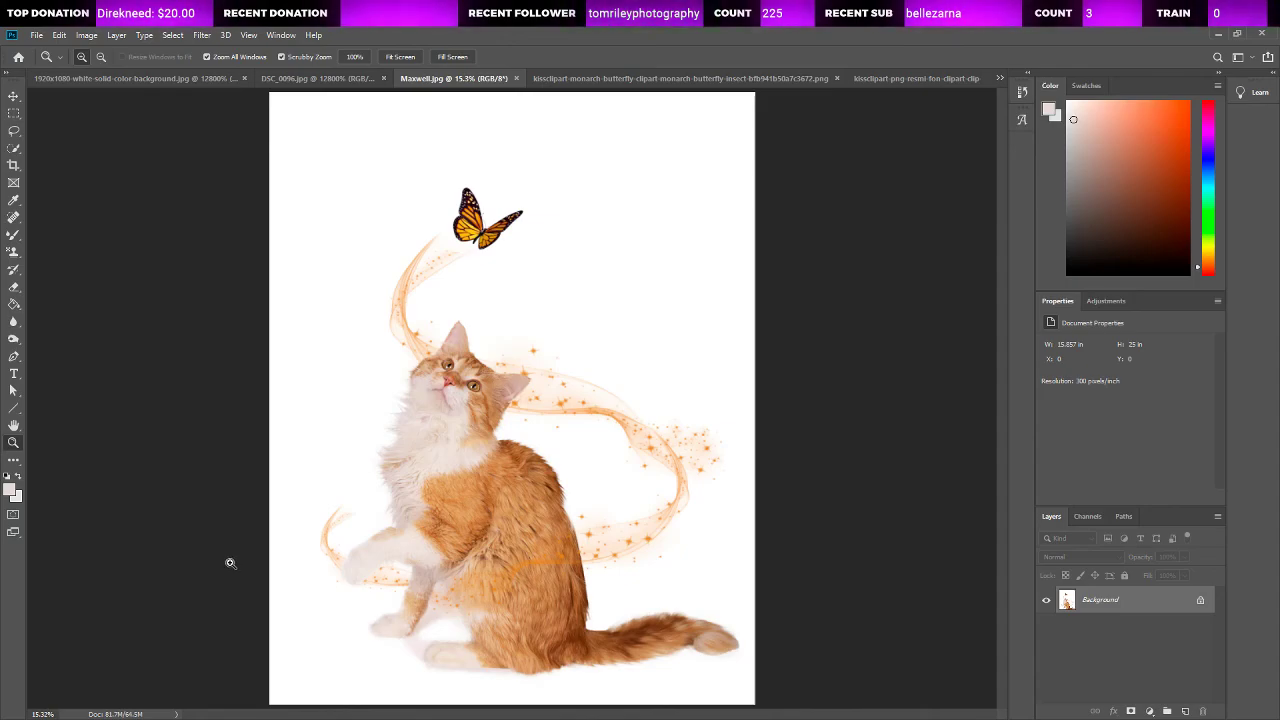
Step: Examine the front paws, the belly and the sparkle trail crossing the body at up to 66.7% zoom, and view the whole picture
drag(345, 565, 358, 565)
scroll(233, 537, down, 5)
scroll(458, 519, up, 4)
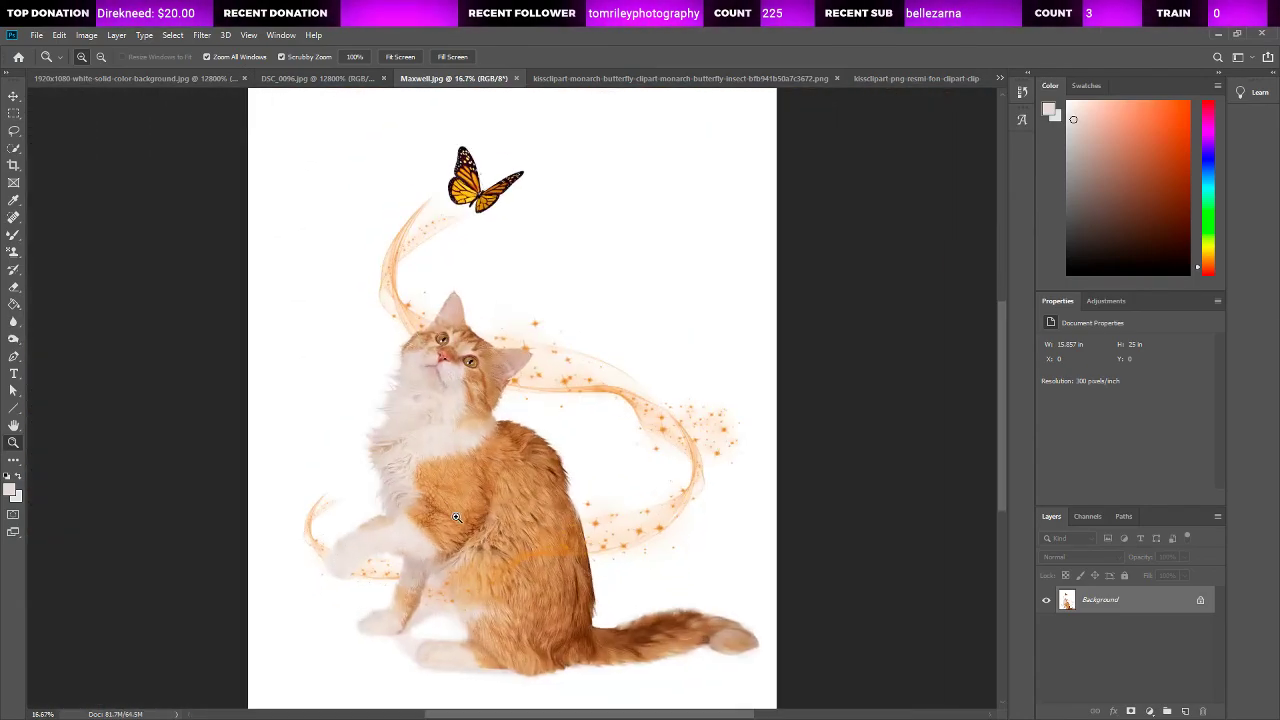
scroll(467, 535, down, 1)
scroll(467, 535, down, 5)
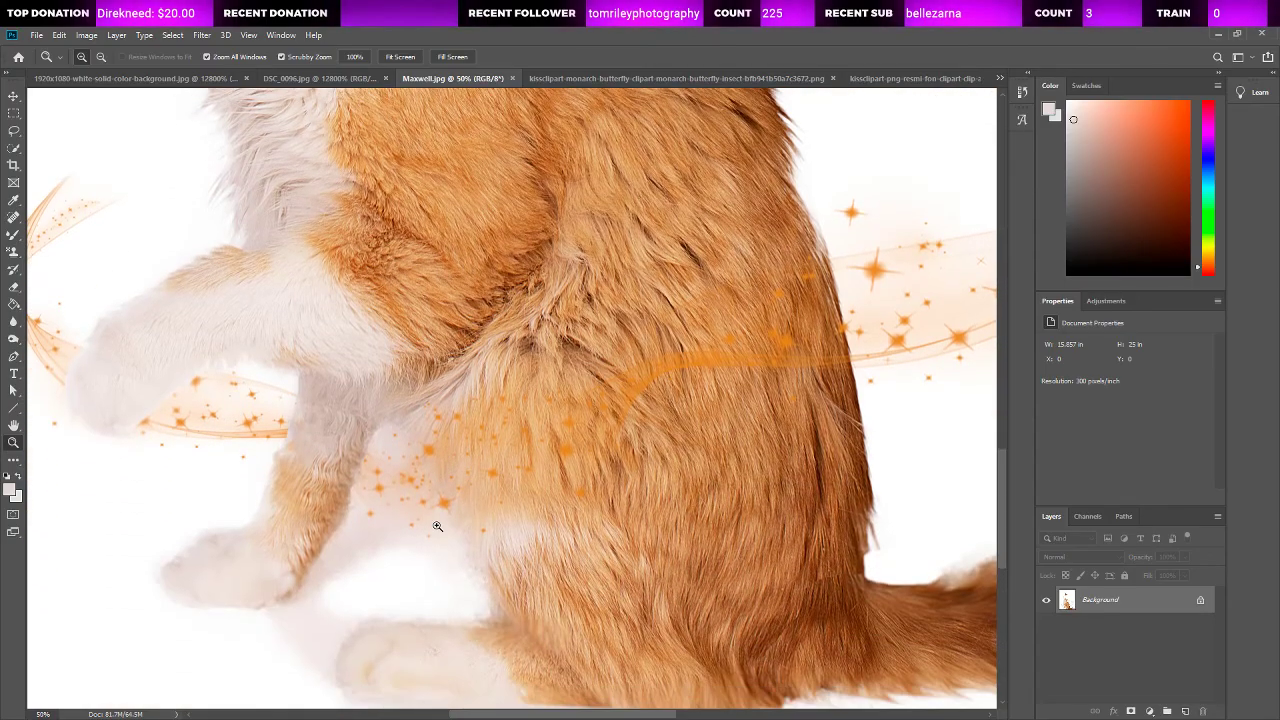
scroll(310, 398, up, 6)
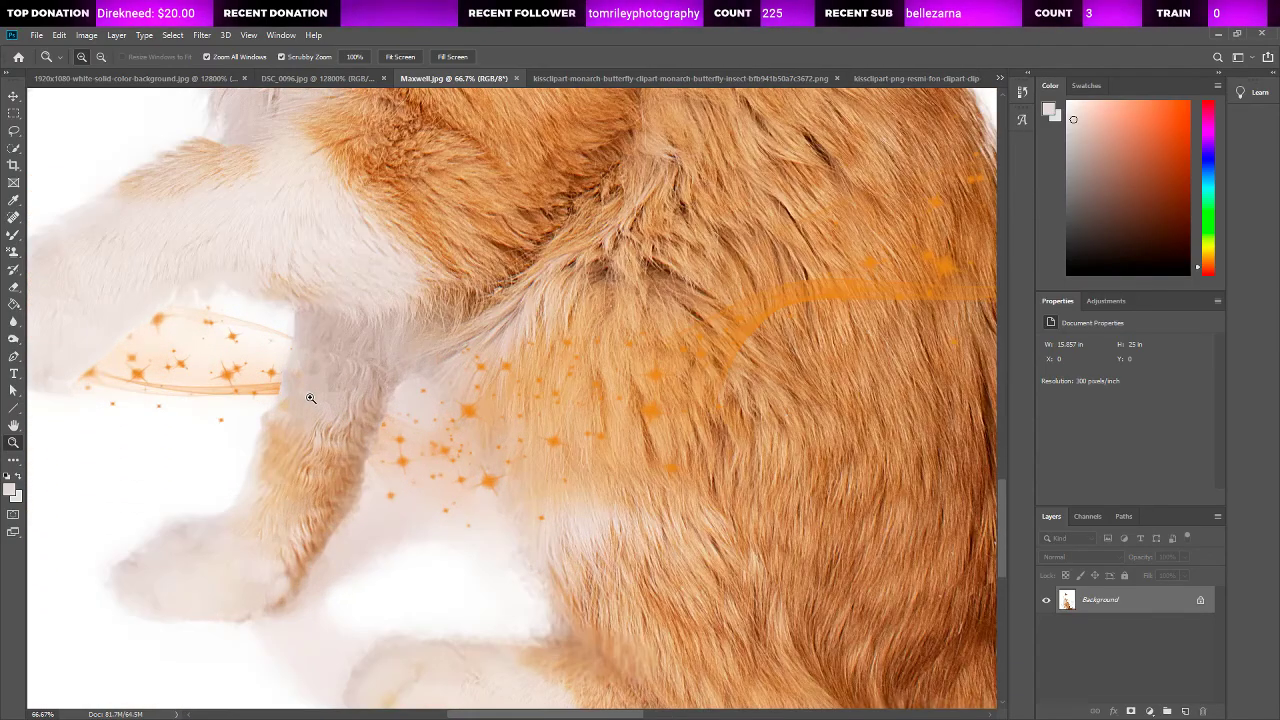
key(ctrl+0)
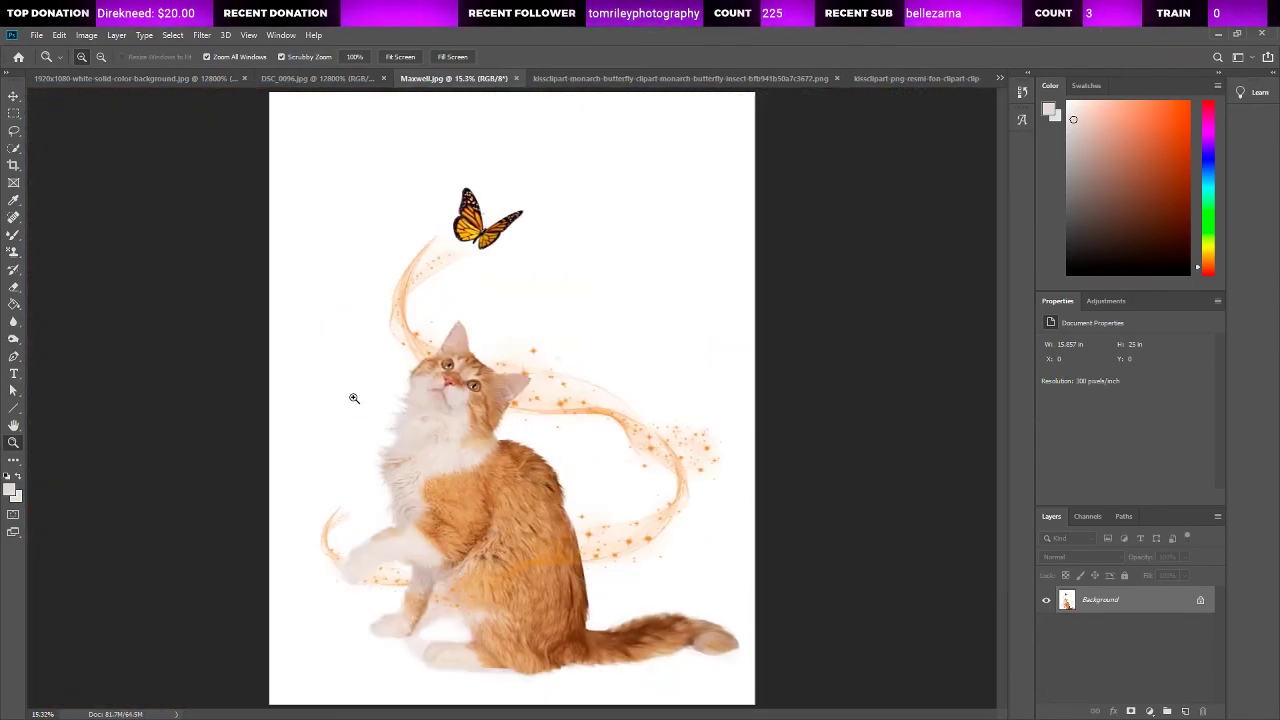